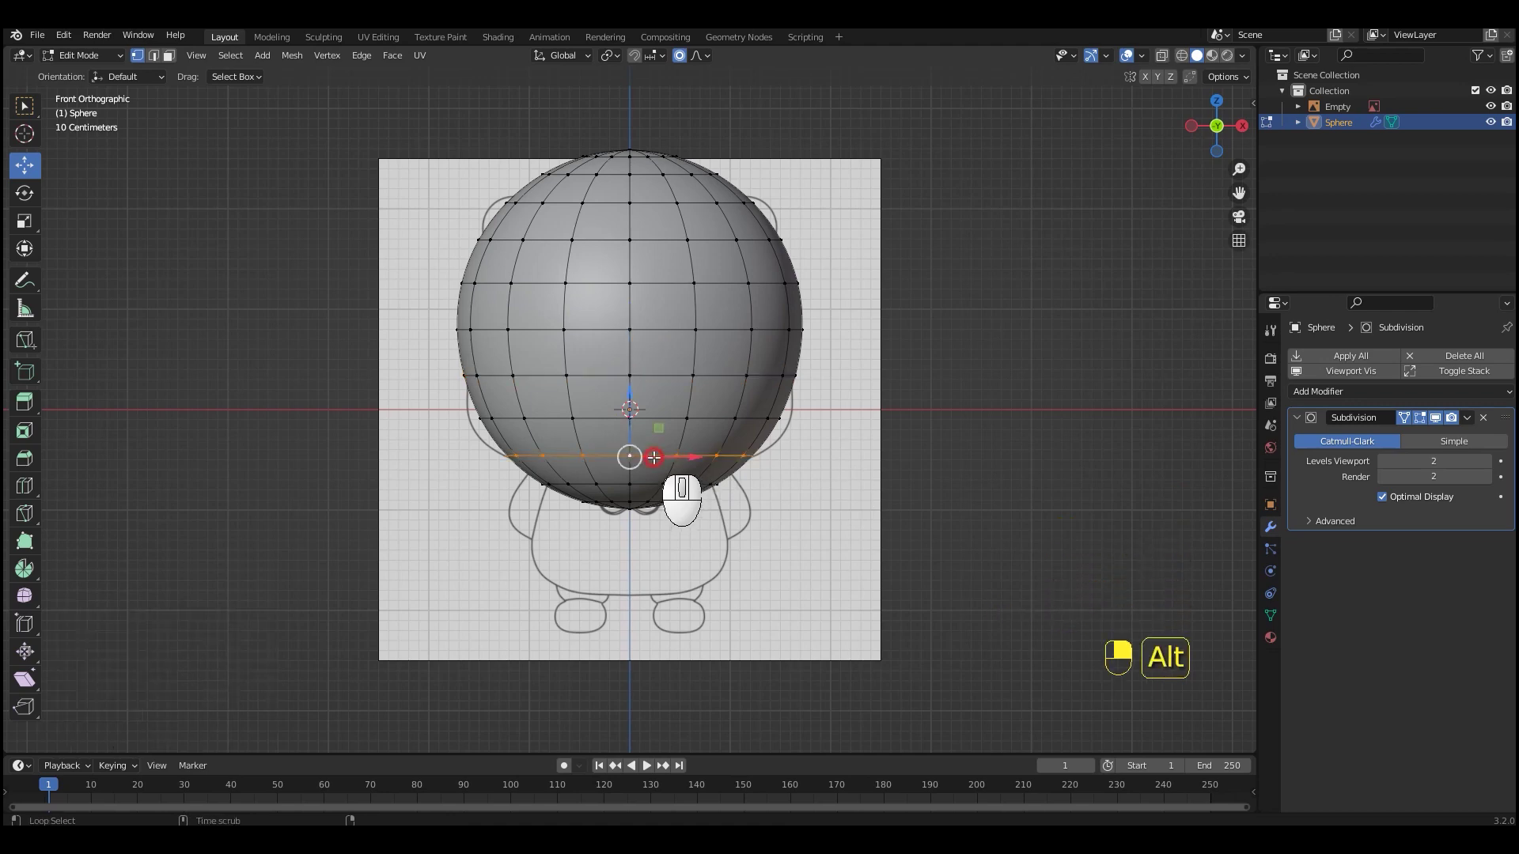
Widen the sphere's lower edge loop by a factor of 1.3, and flatten the whole mesh to 0.9 along Z
left_click(814, 482, "ctrl")
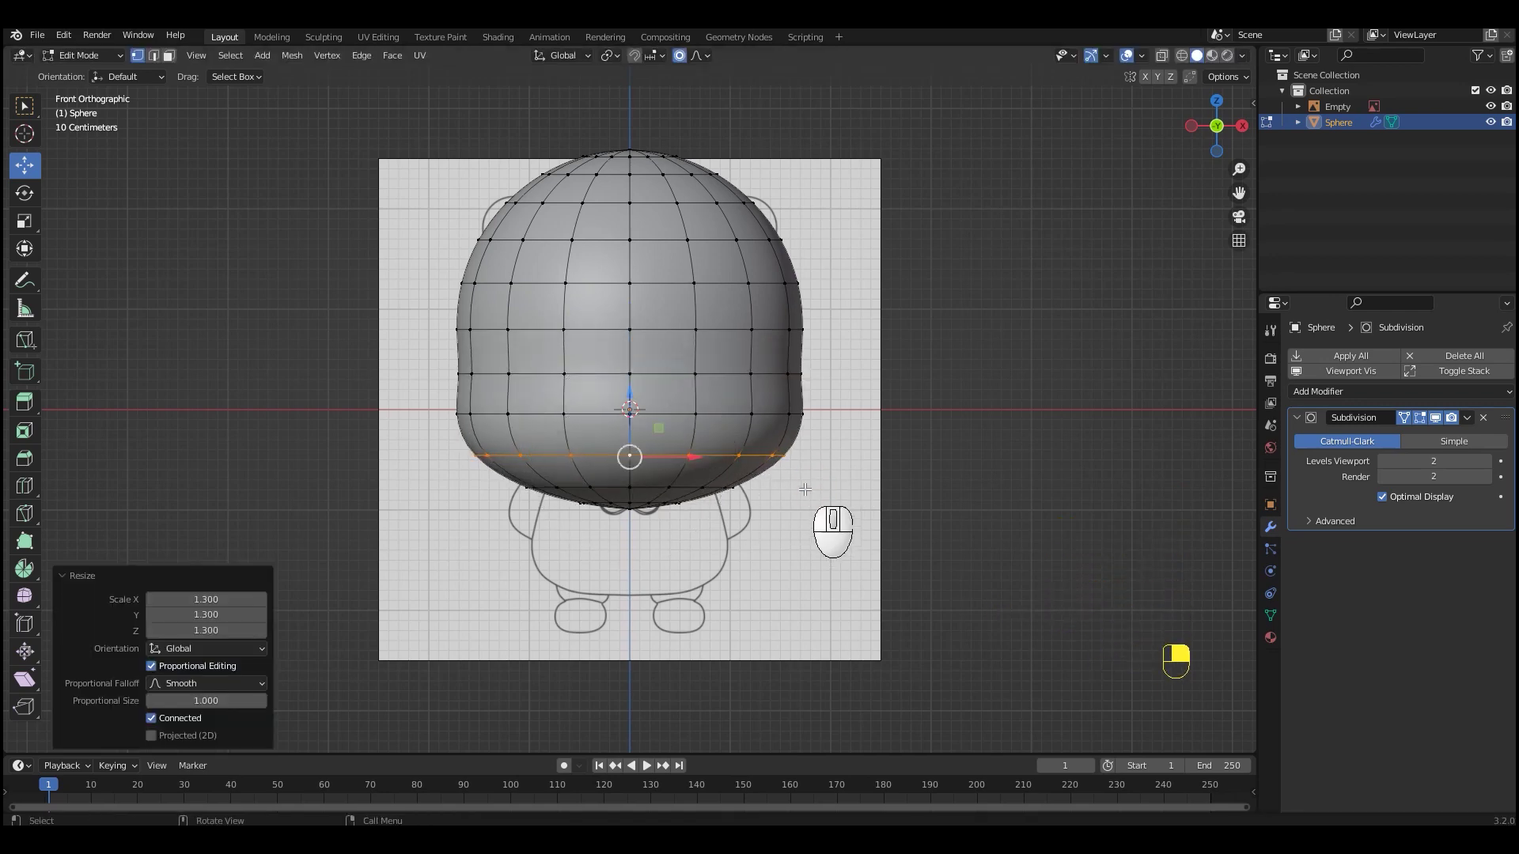
key("a")
key("s")
key("z")
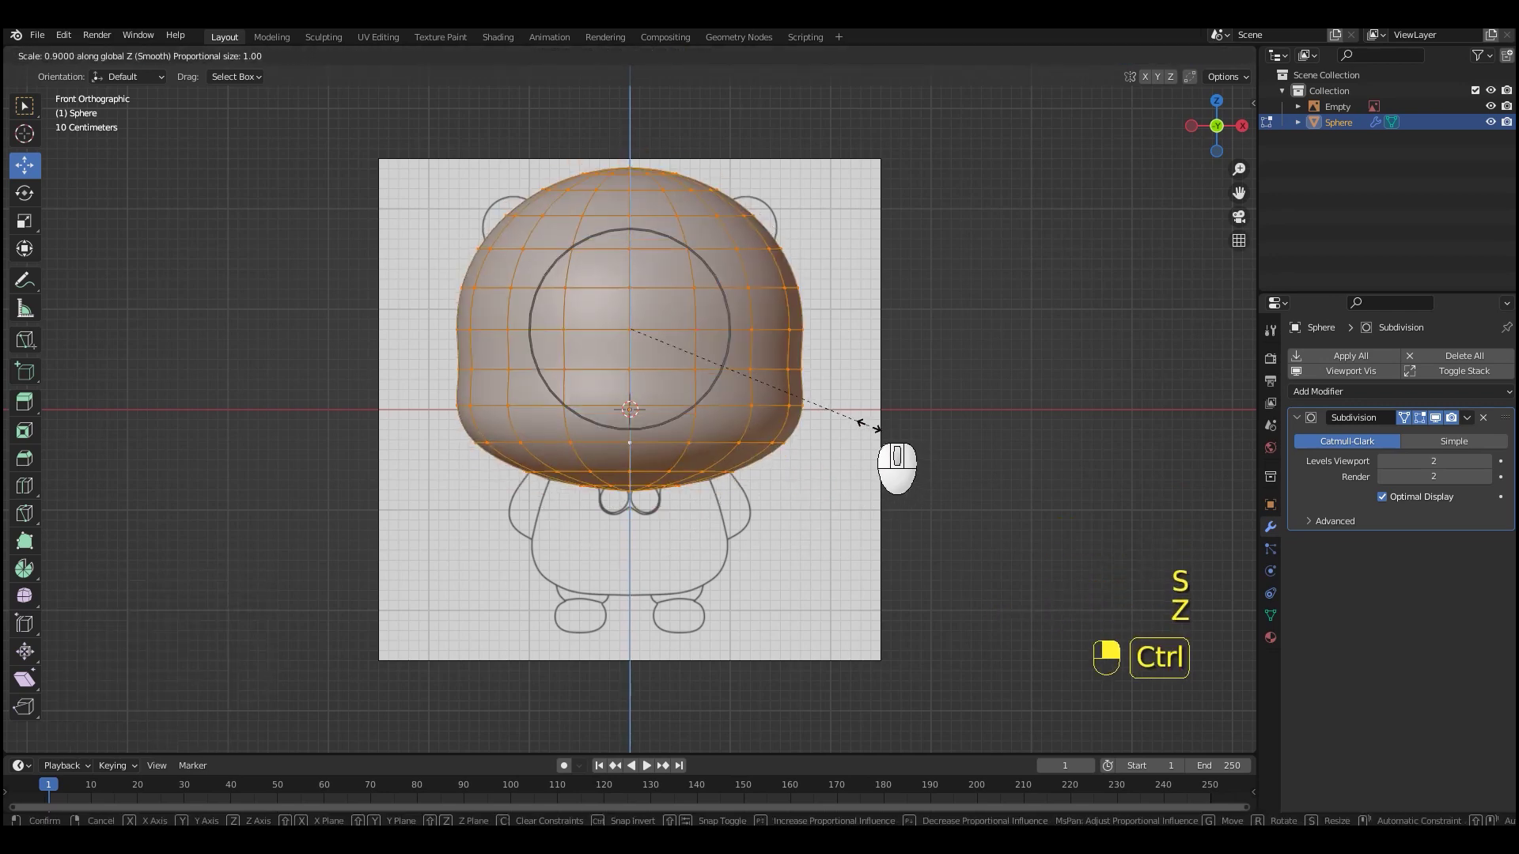
left_click(862, 422, "ctrl")
Scale the whole head mesh and move it vertically to fit the head outline of the reference image
scroll(878, 431, "up", 1)
middle_click_drag(885, 412, 892, 483, "shift")
key("s")
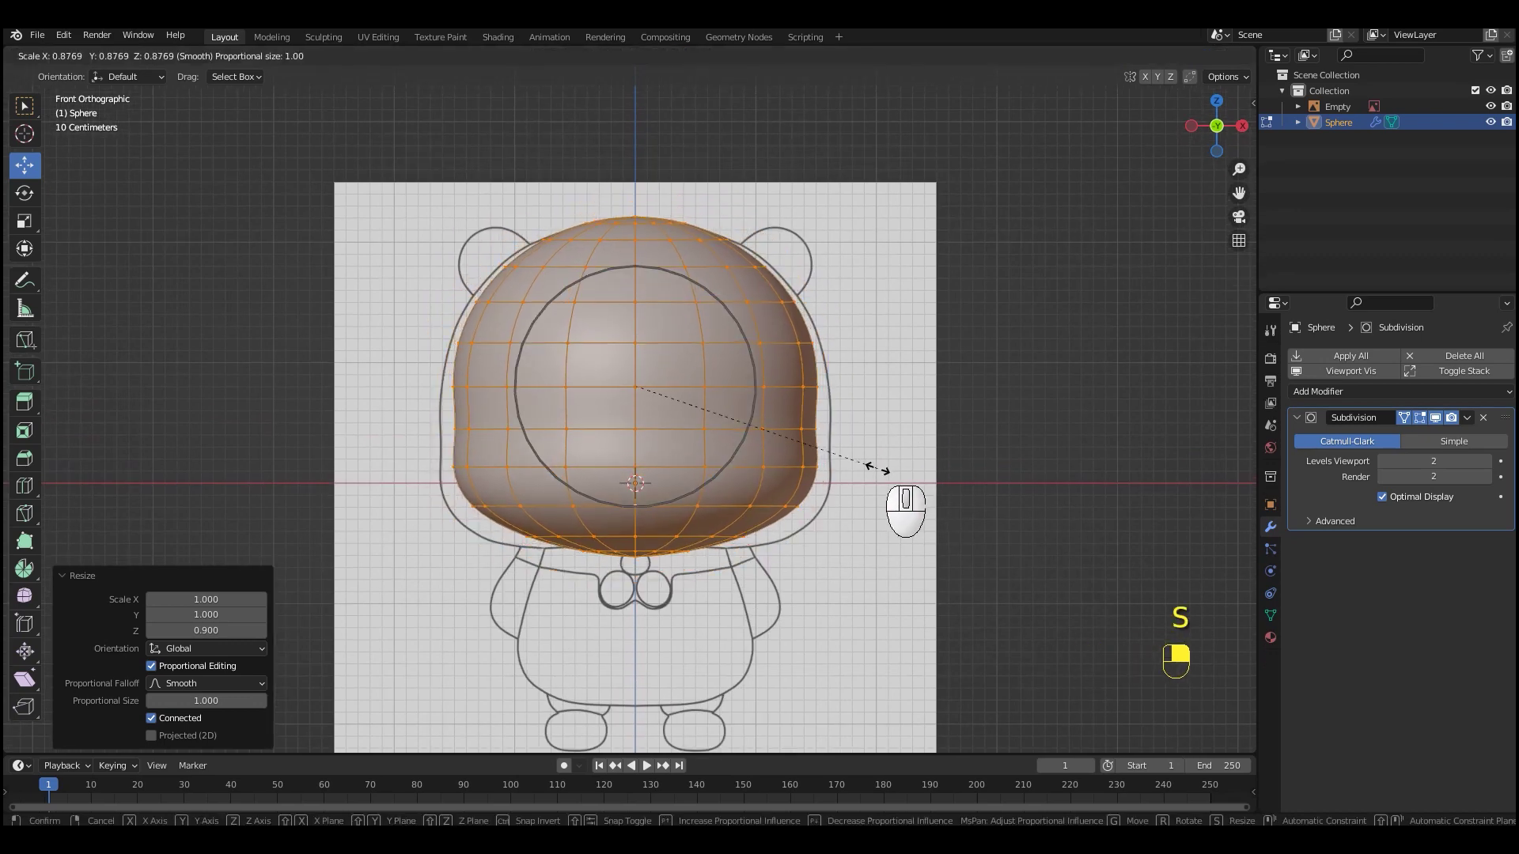
left_click(891, 473)
left_click_drag(633, 320, 663, 363)
key("s")
left_click(847, 453)
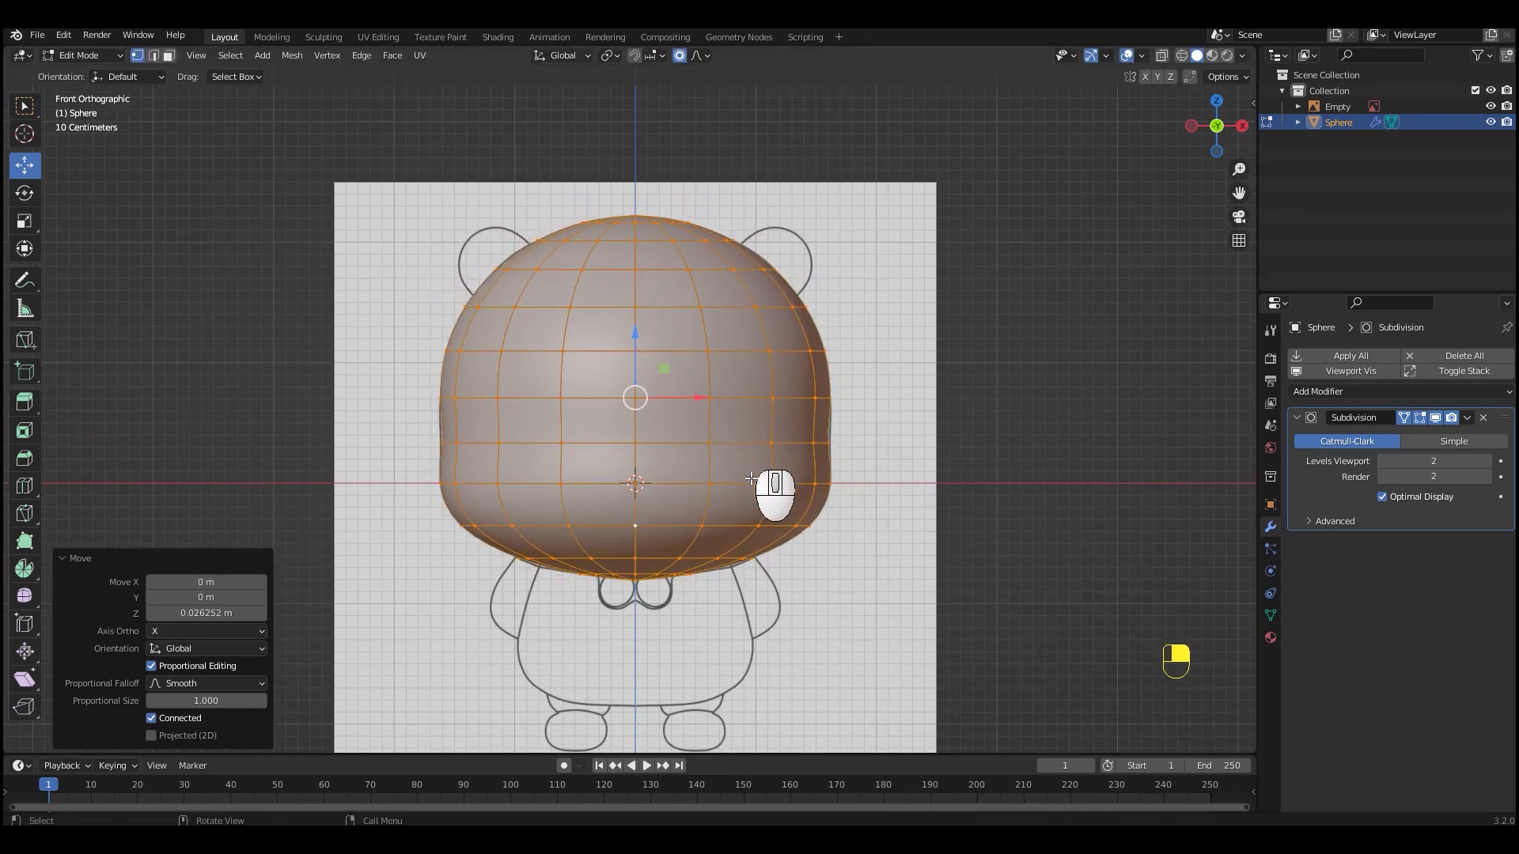
Raise the head's bottom centre vertex 0.3 m along Z using proportional editing with a size of 1.5
left_click_drag(635, 591, 642, 479)
type("2")
key("Return")
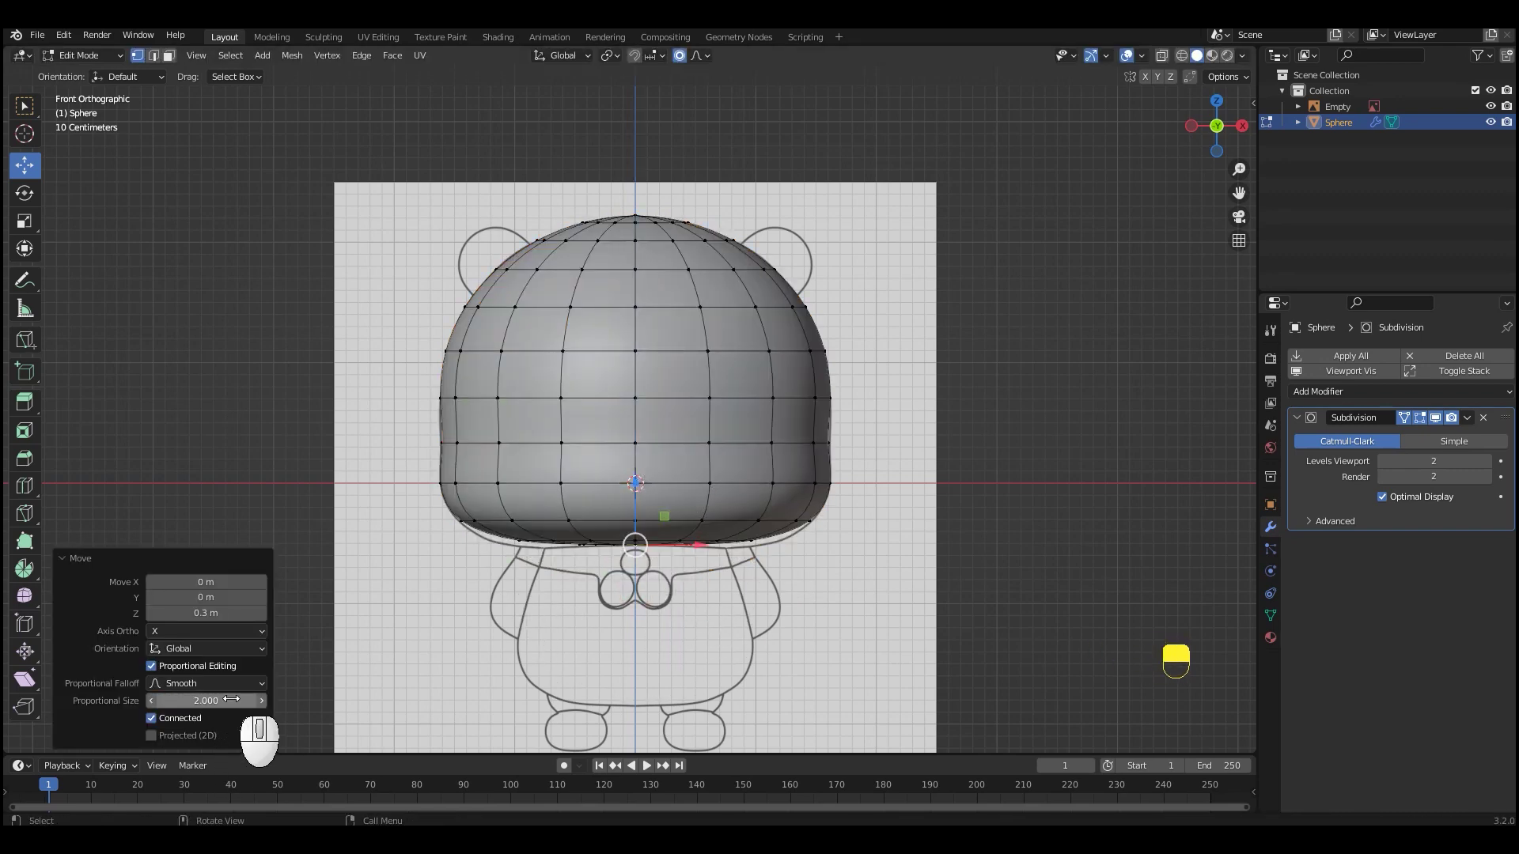
left_click_drag(223, 701, 224, 701)
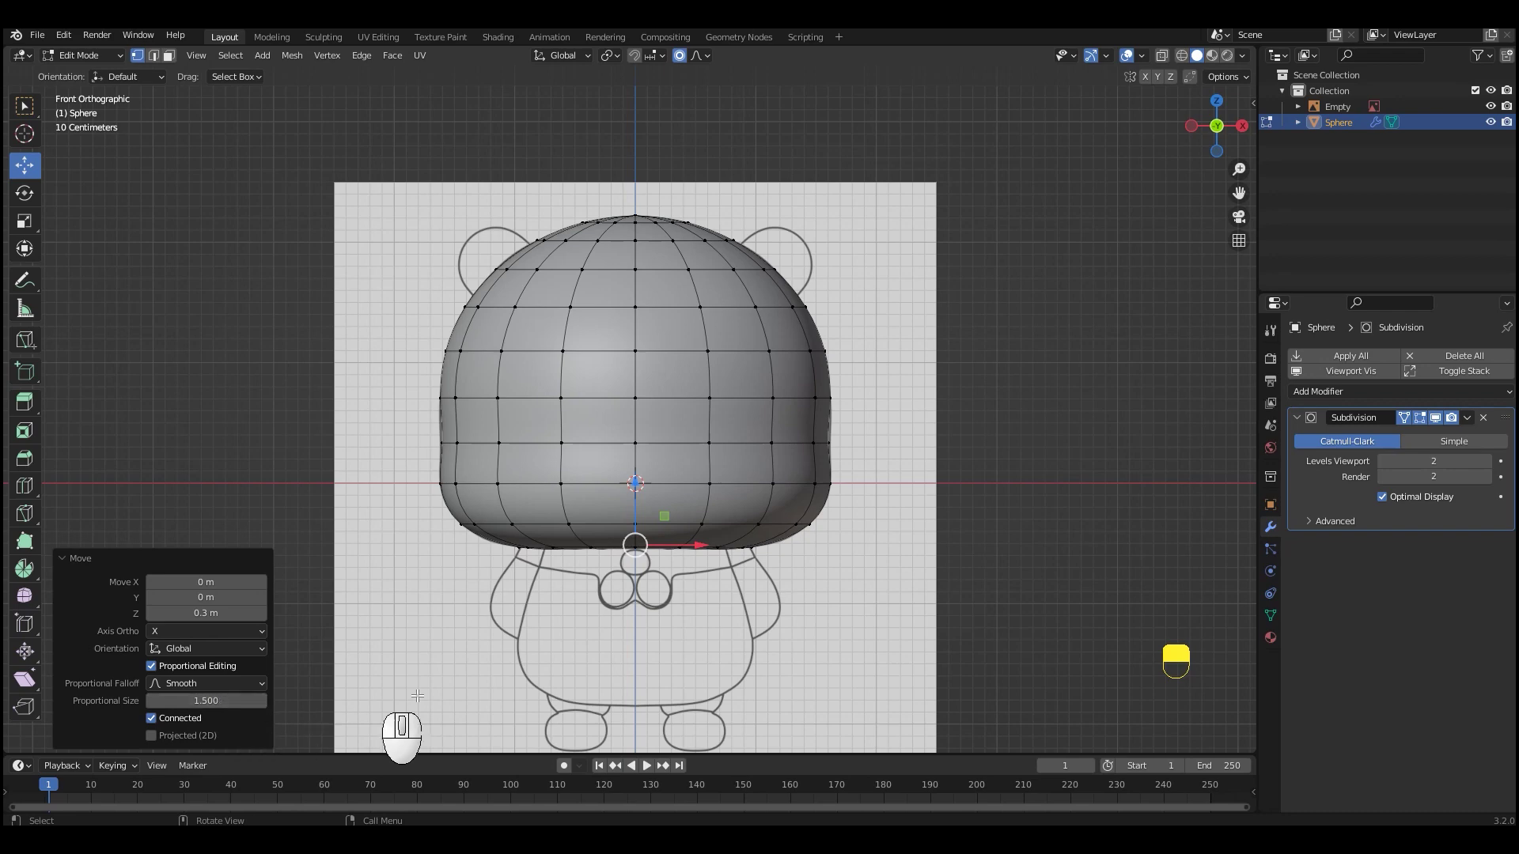
key("shift+z")
key("shift+z")
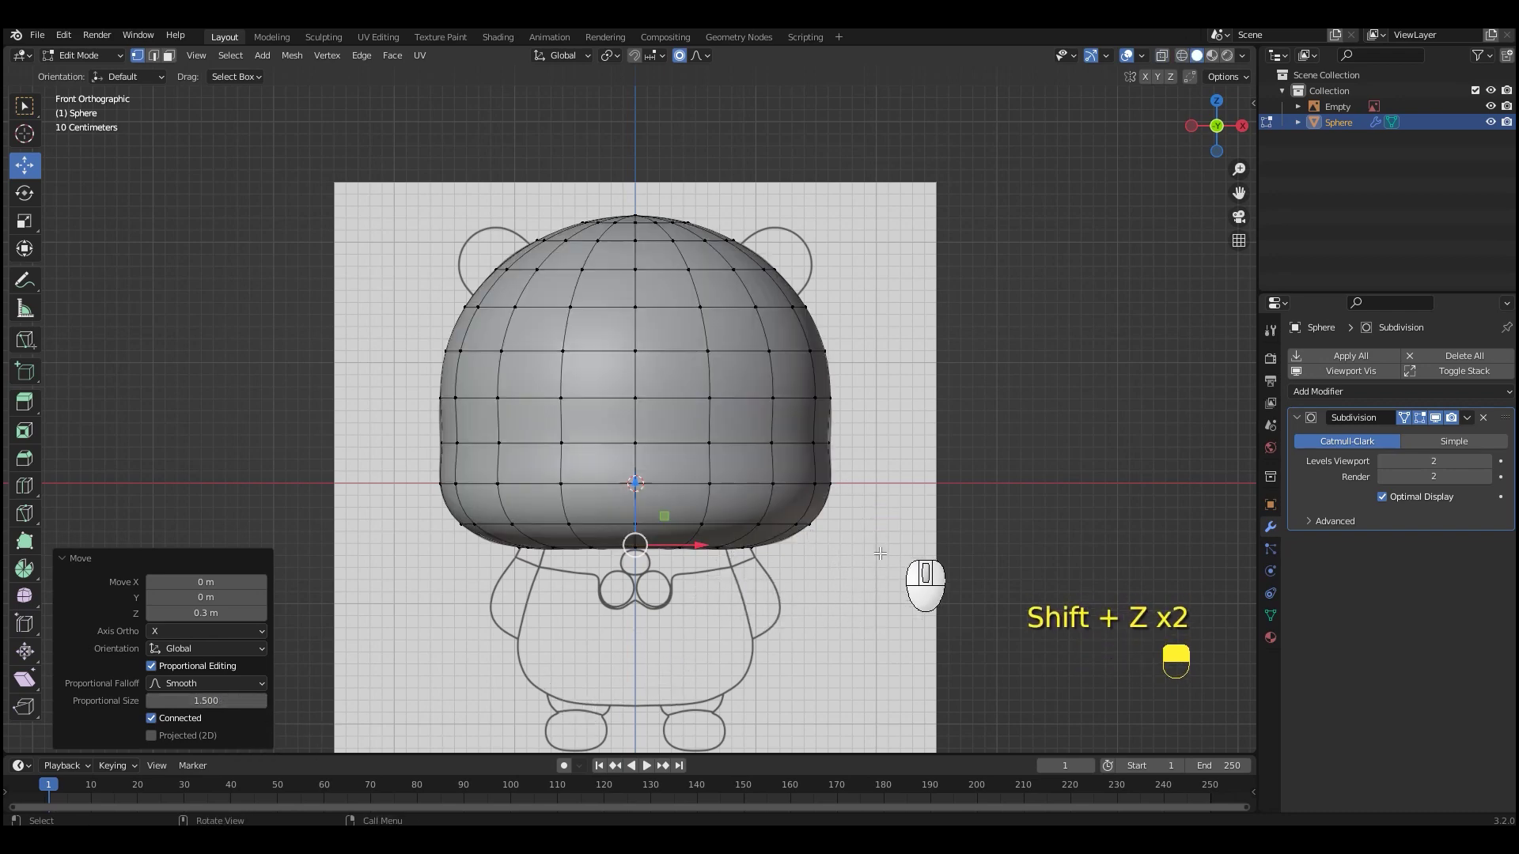
Snap the 3D cursor to the head vertex inside the ear outline on the positive X side
key("ctrl+Tab")
left_click(780, 444)
middle_click_drag(780, 444, 900, 451)
key("KP_1")
scroll(783, 384, "up", 1)
key("ctrl+Tab")
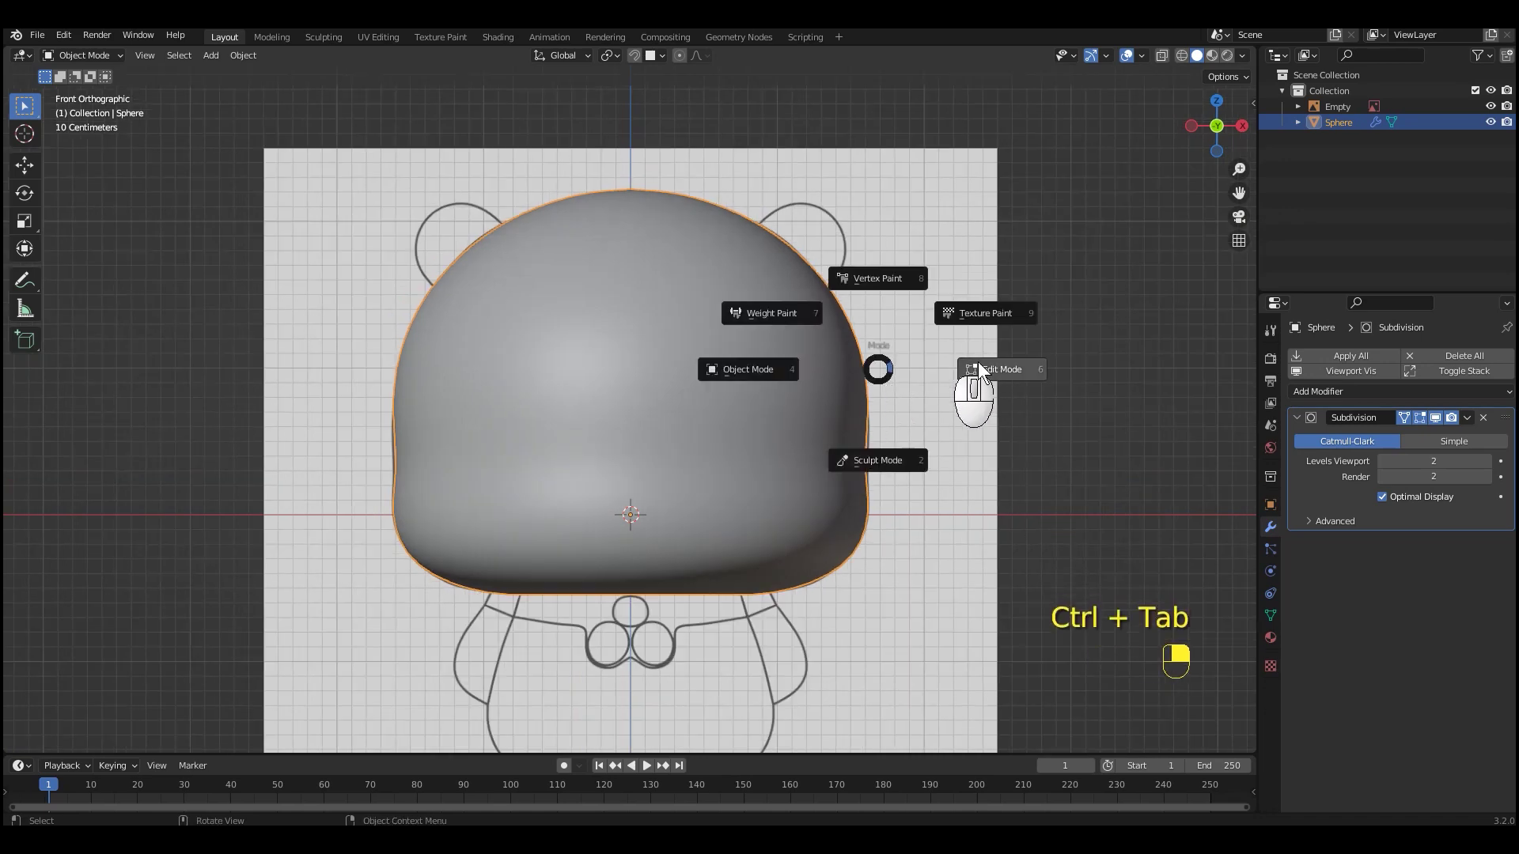
left_click(981, 366)
key("shift+s")
left_click(953, 414)
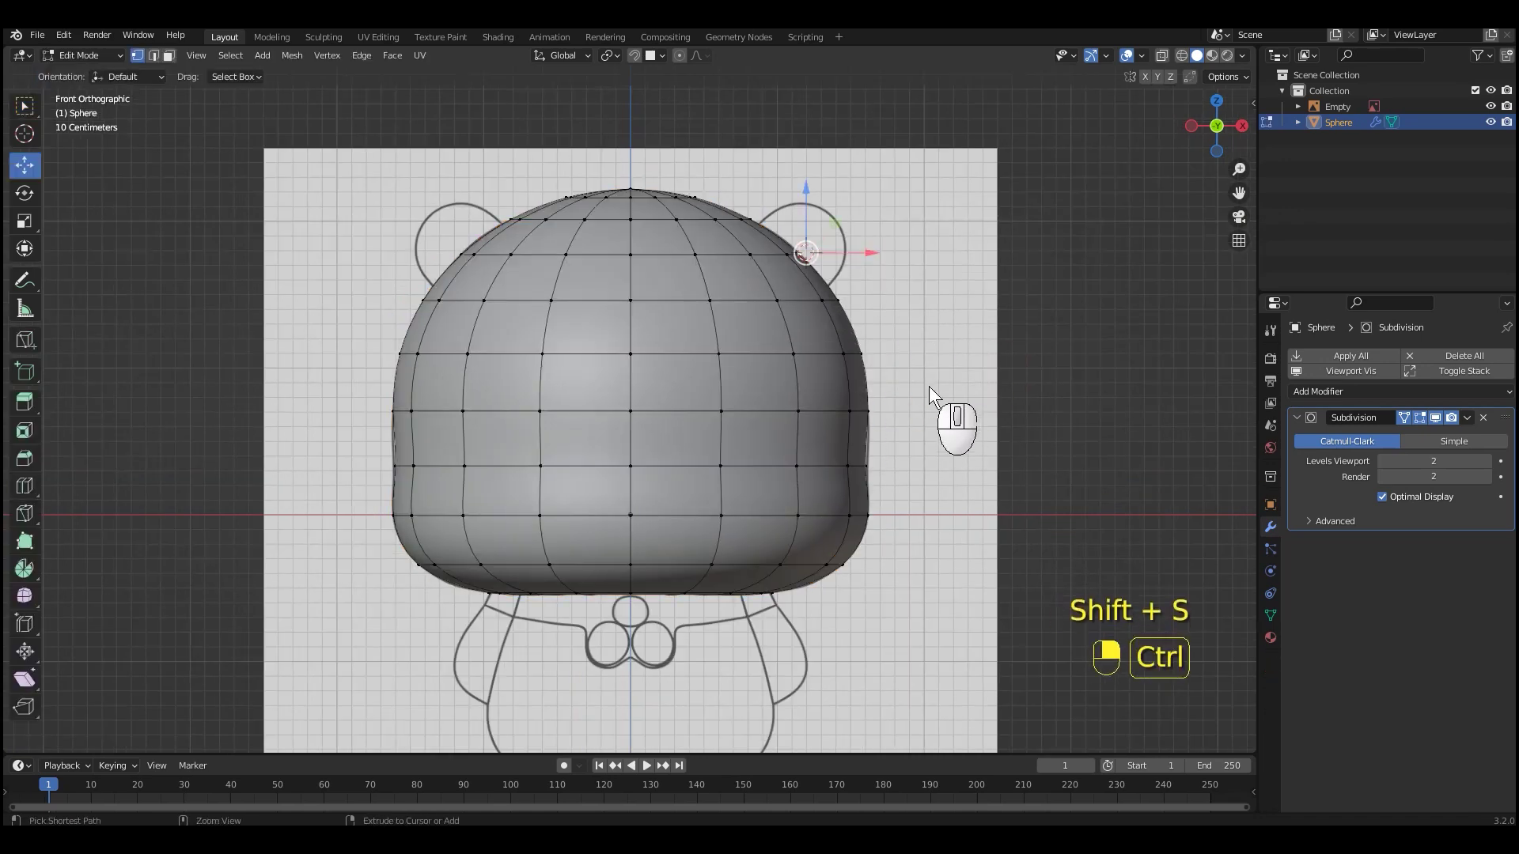
Add a separate 64-vertex cylinder object at the 3D cursor for the ear and shade it smooth
key("ctrl+Tab")
left_click(814, 390)
key("shift+a")
left_click(1003, 409)
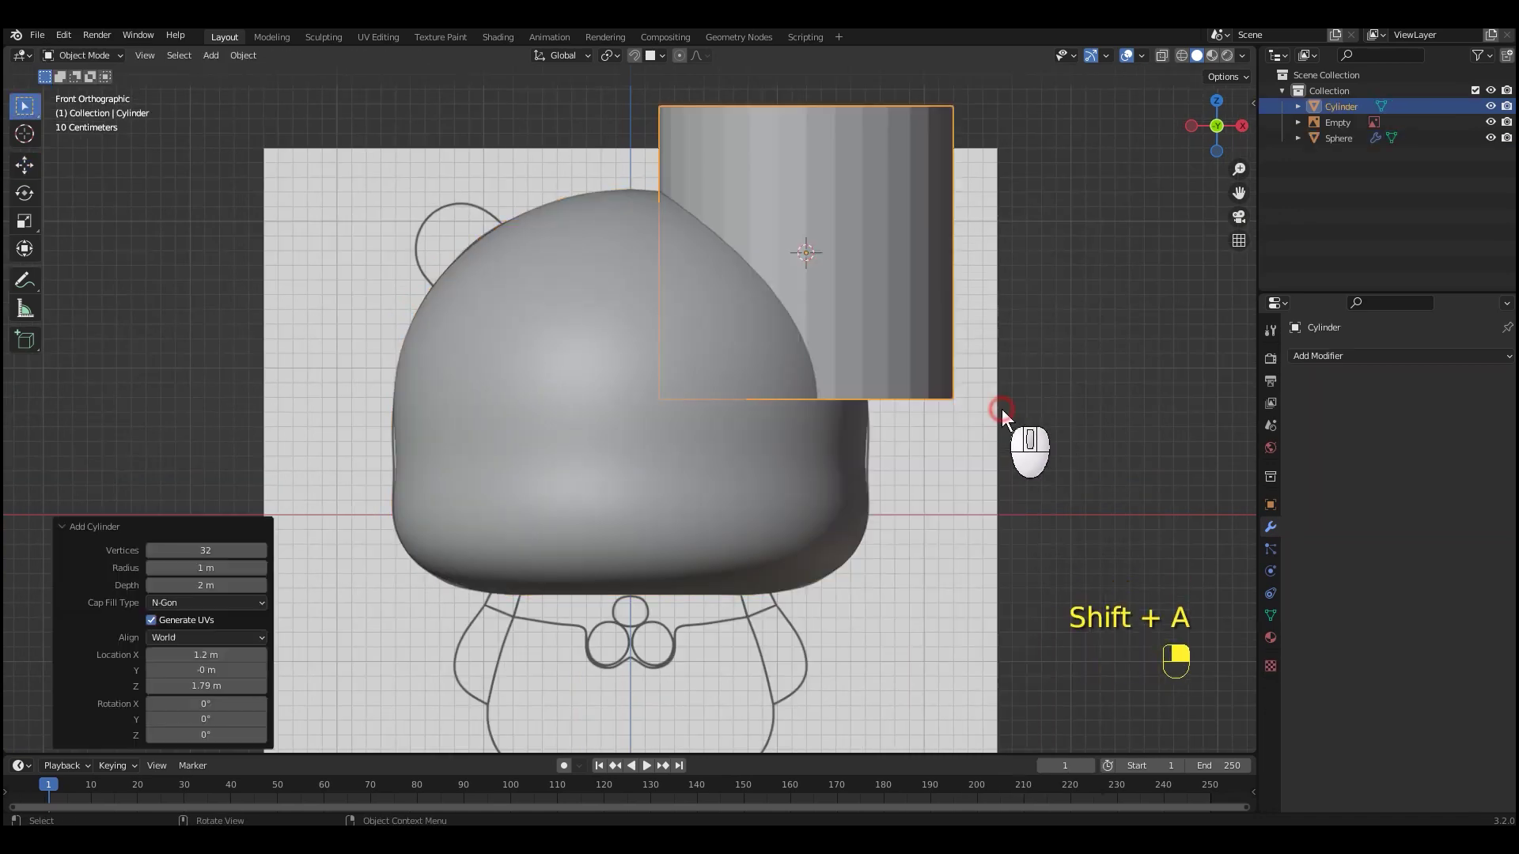
right_click(1000, 382)
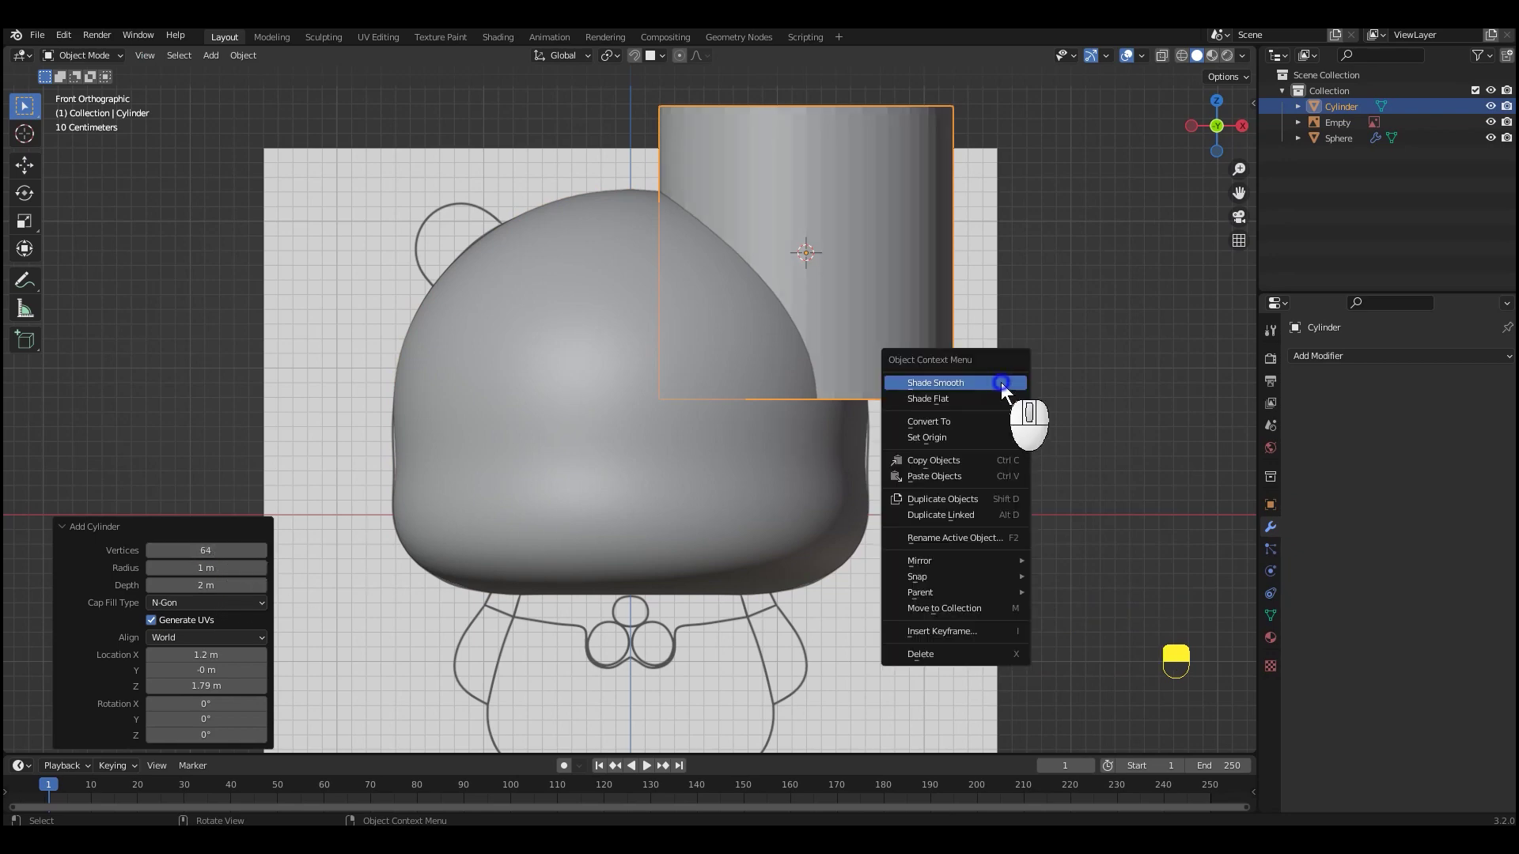
left_click(1000, 382)
Rotate the ear cylinder's mesh 45° in the front view while in Edit Mode
key("ctrl+Tab")
left_click(1001, 347)
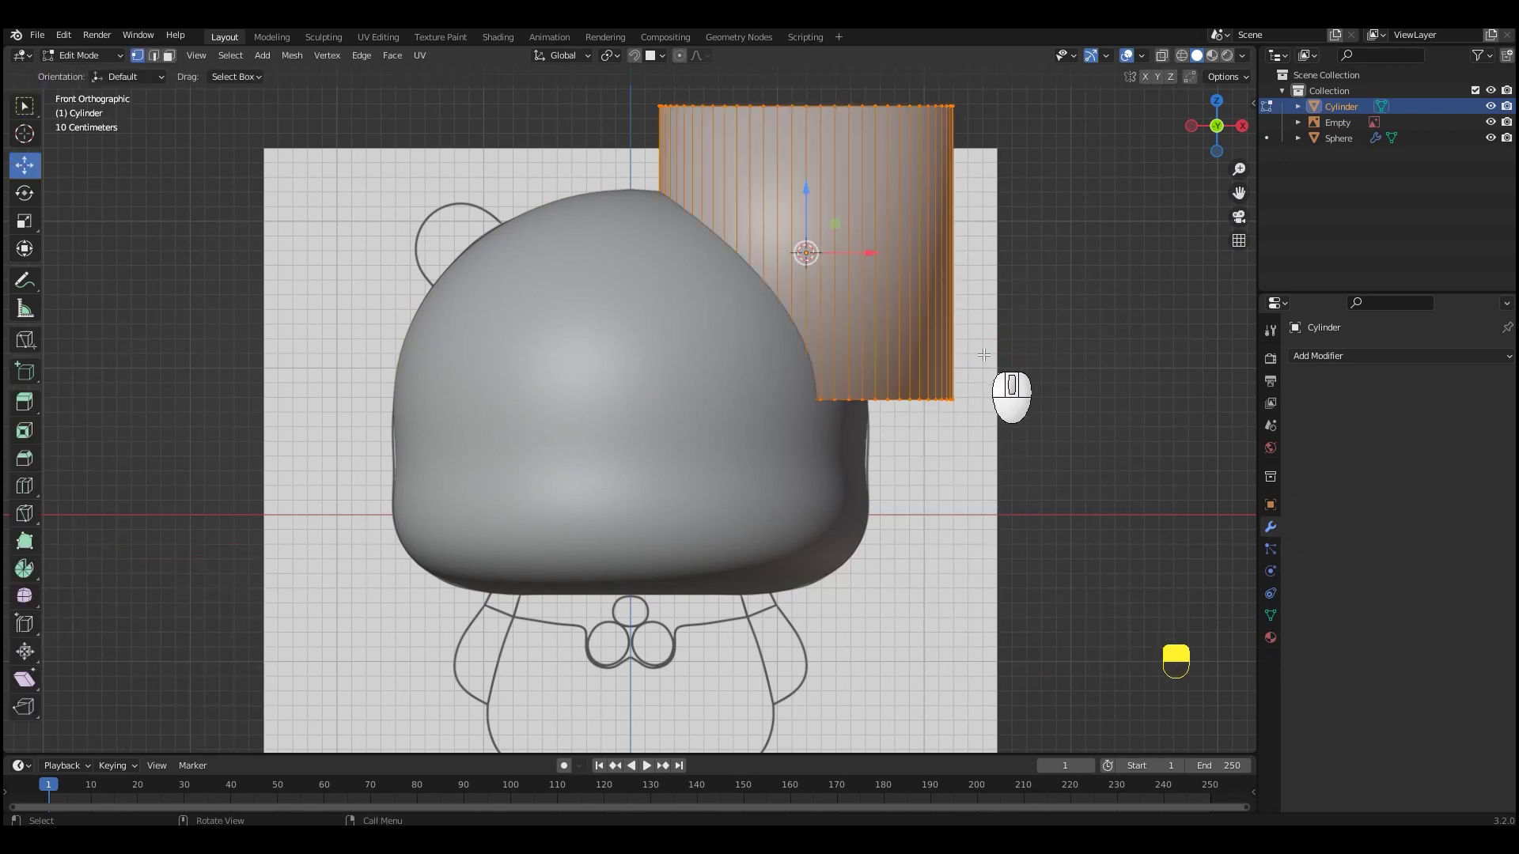
type("r45")
key("Return")
middle_click_drag(984, 355, 963, 441, "shift")
scroll(1031, 386, "up", 1)
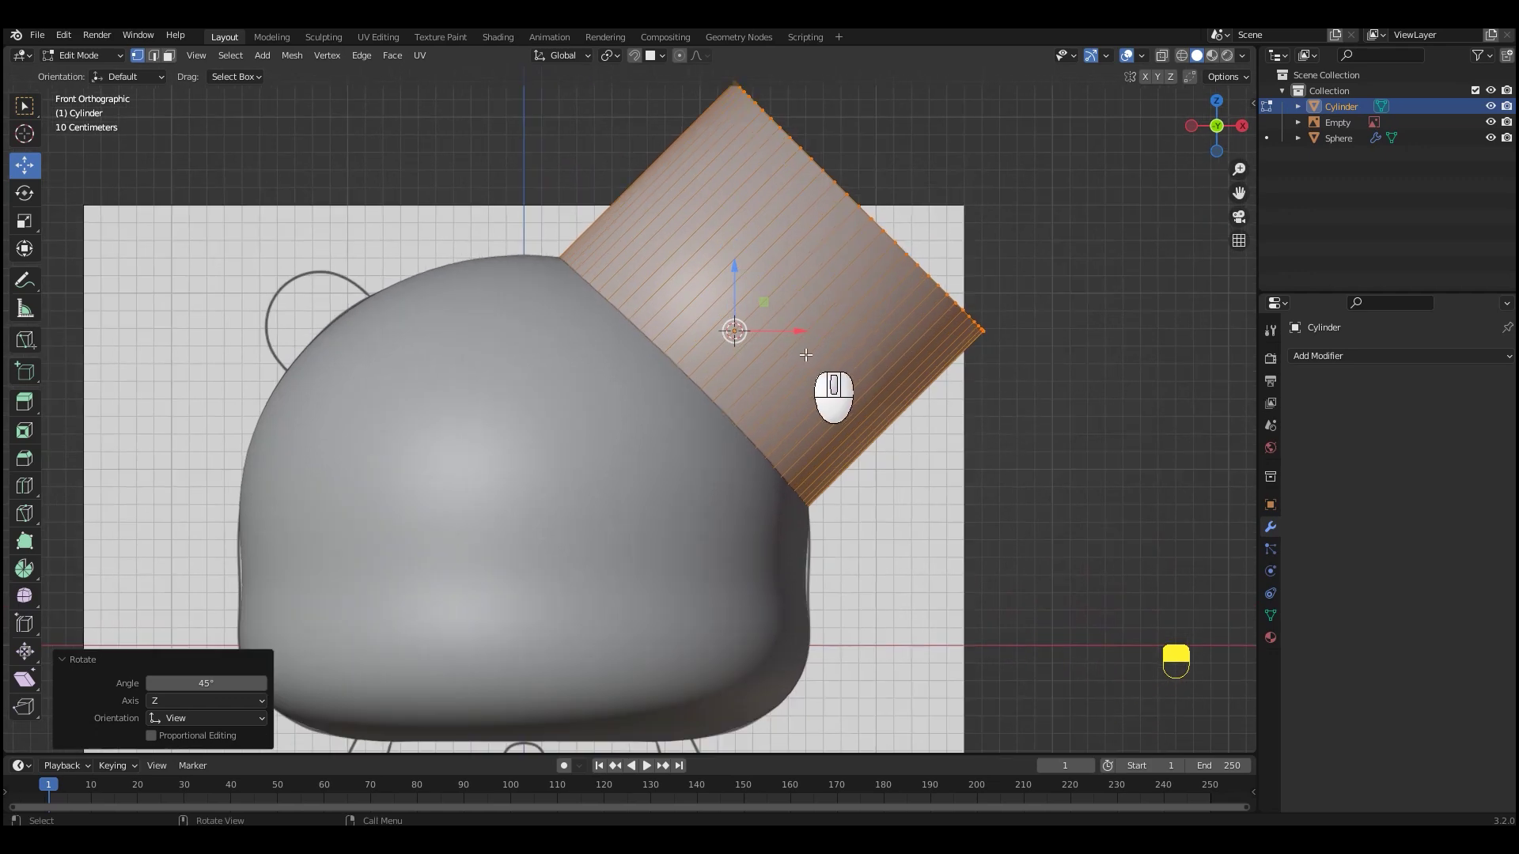
Scale down and reposition the ear cylinder in wireframe display so it fits the reference ear outline
key("shift+z")
key("s")
left_click(799, 395)
scroll(843, 487, "up", 3)
key("g")
key("s")
left_click(868, 500)
key("g")
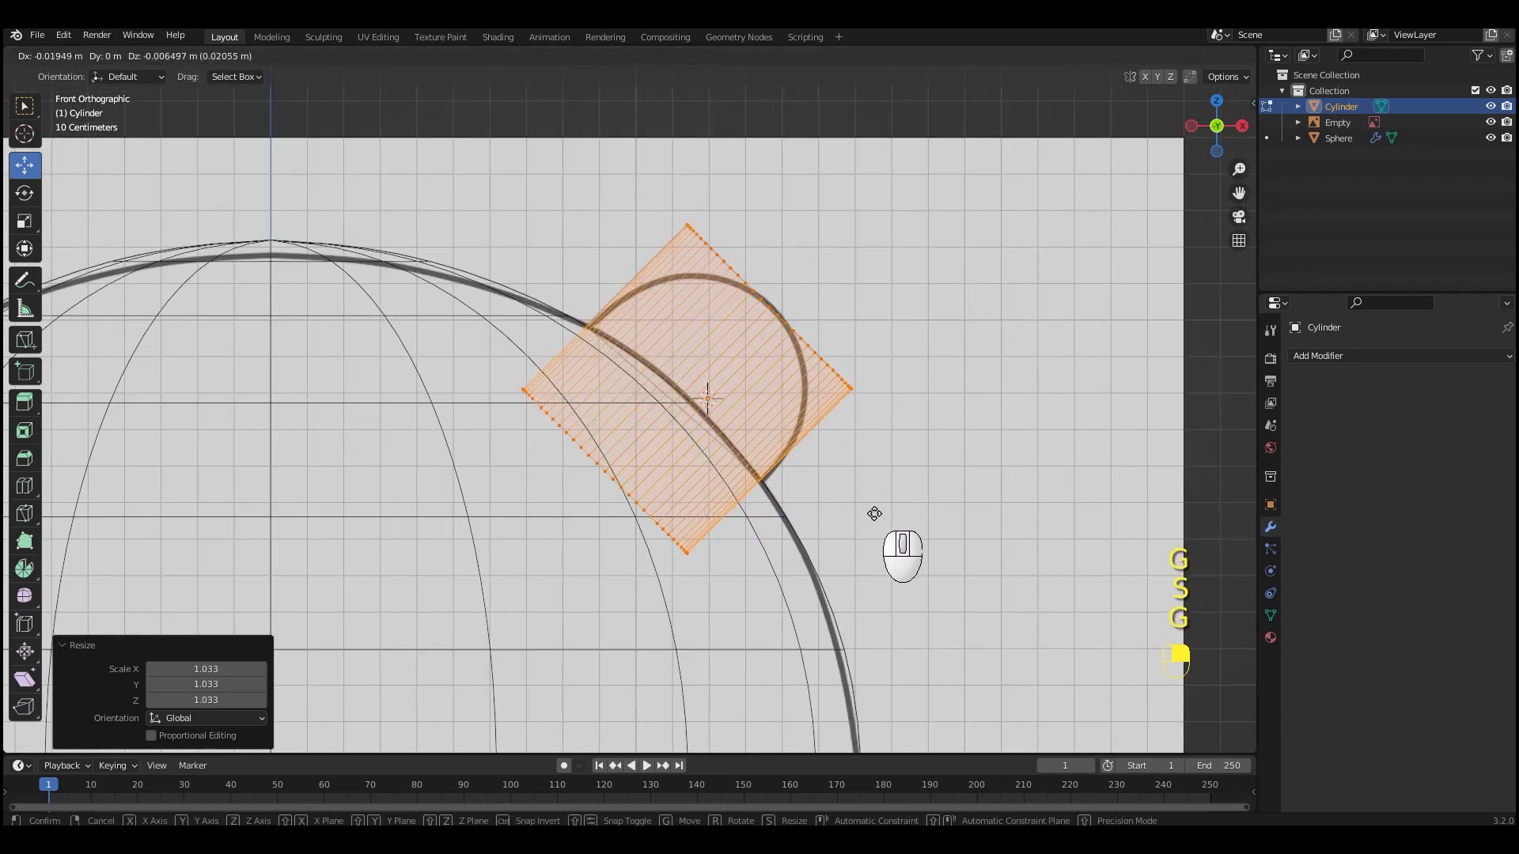
key("s")
left_click(878, 514)
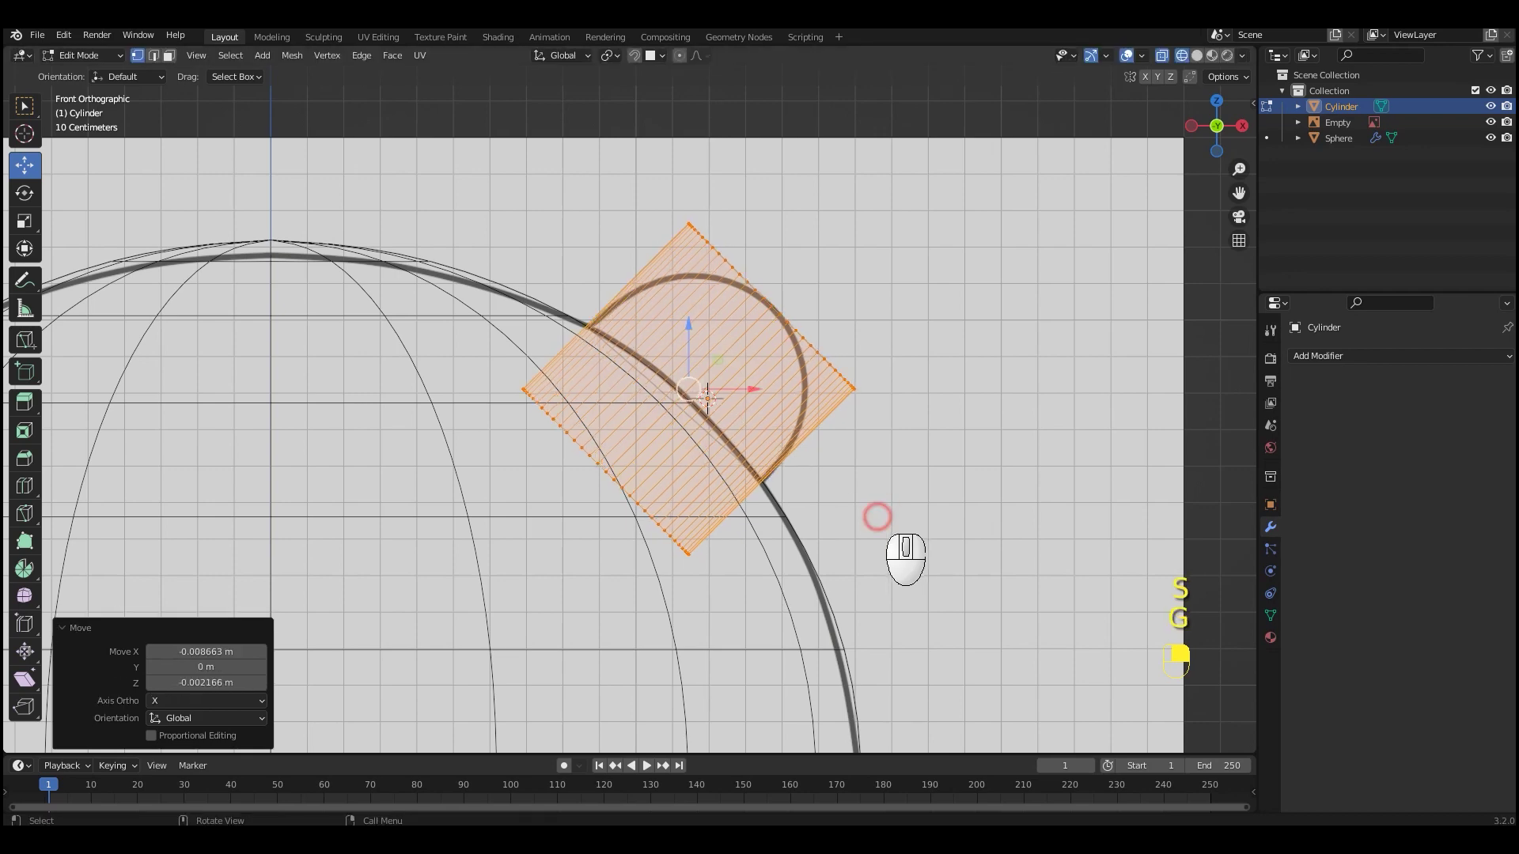
key("g")
key("shift")
left_click(900, 524)
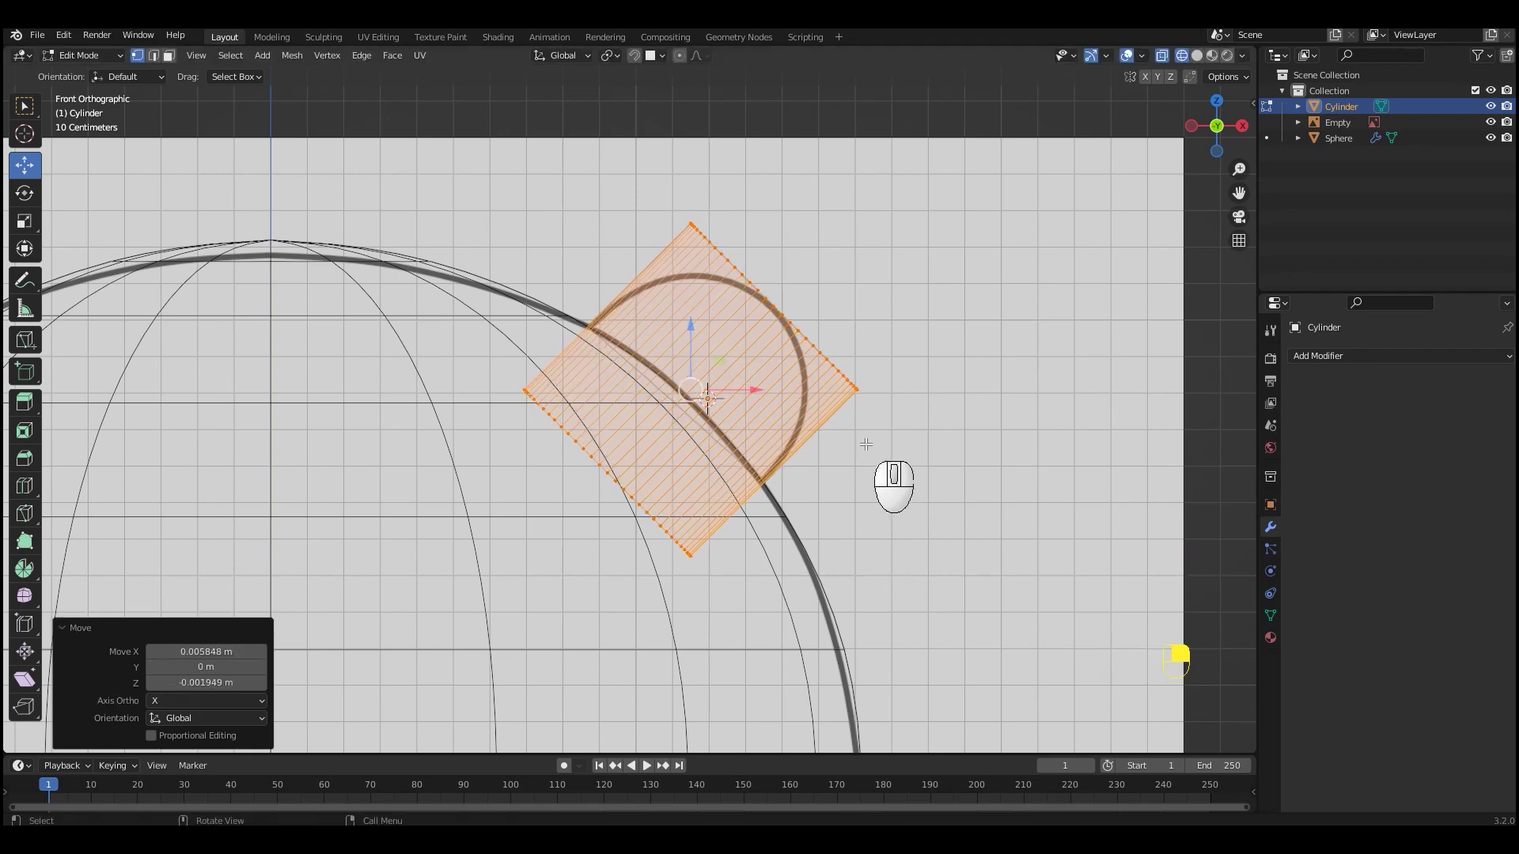
Bevel the ear cylinder's outer end face with 10 segments, Clamp Overlap enabled and a width of 1 m
middle_click_drag(871, 457, 894, 444)
key("shift+z")
key("3")
key("KP_1")
key("ctrl+b")
scroll(939, 466, "up", 9)
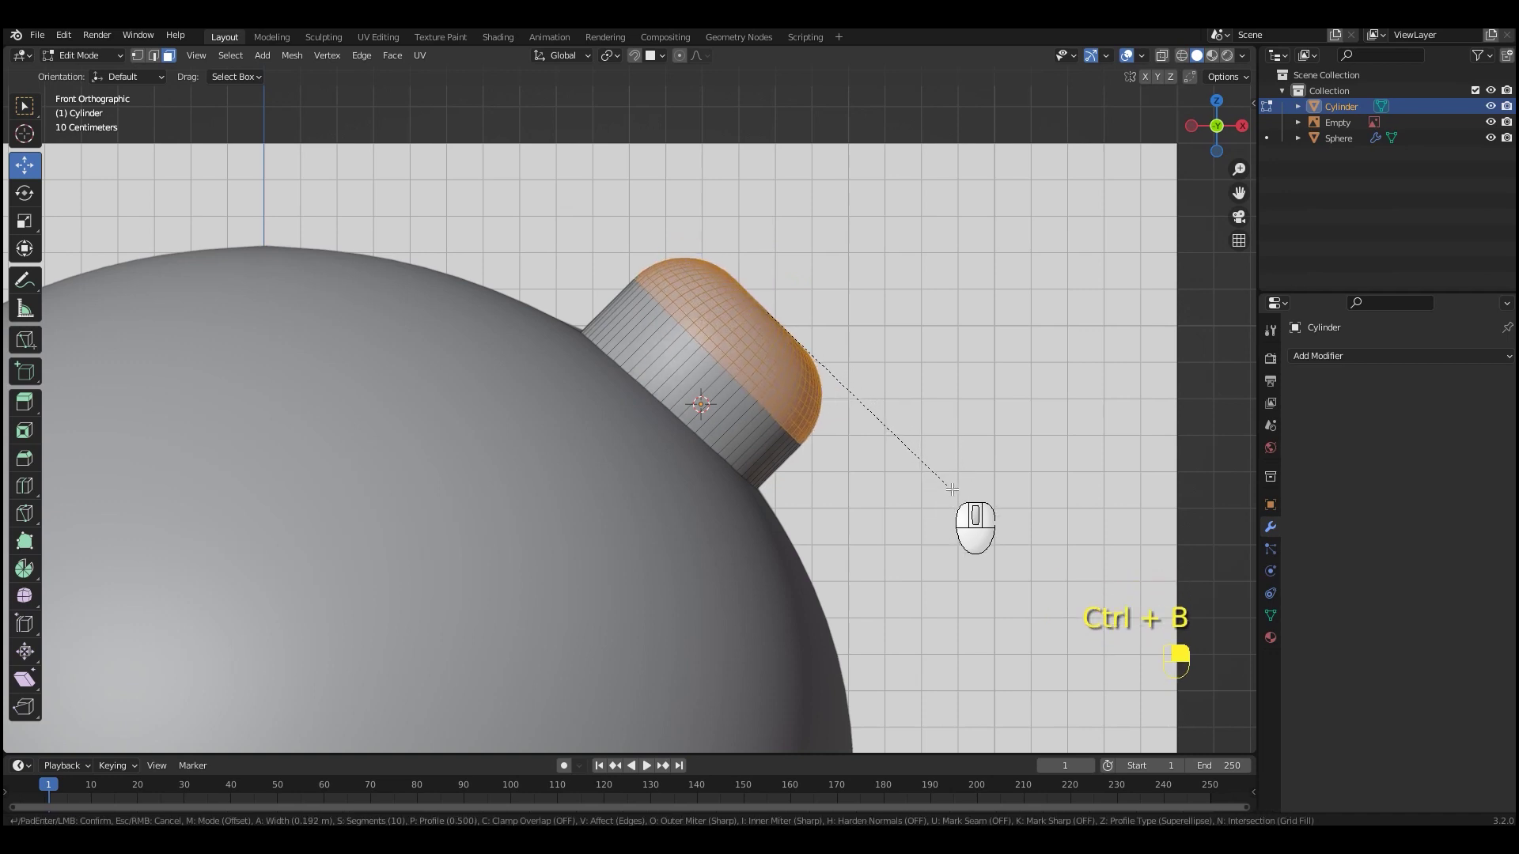
left_click(909, 471)
left_click(151, 580)
left_click(224, 495)
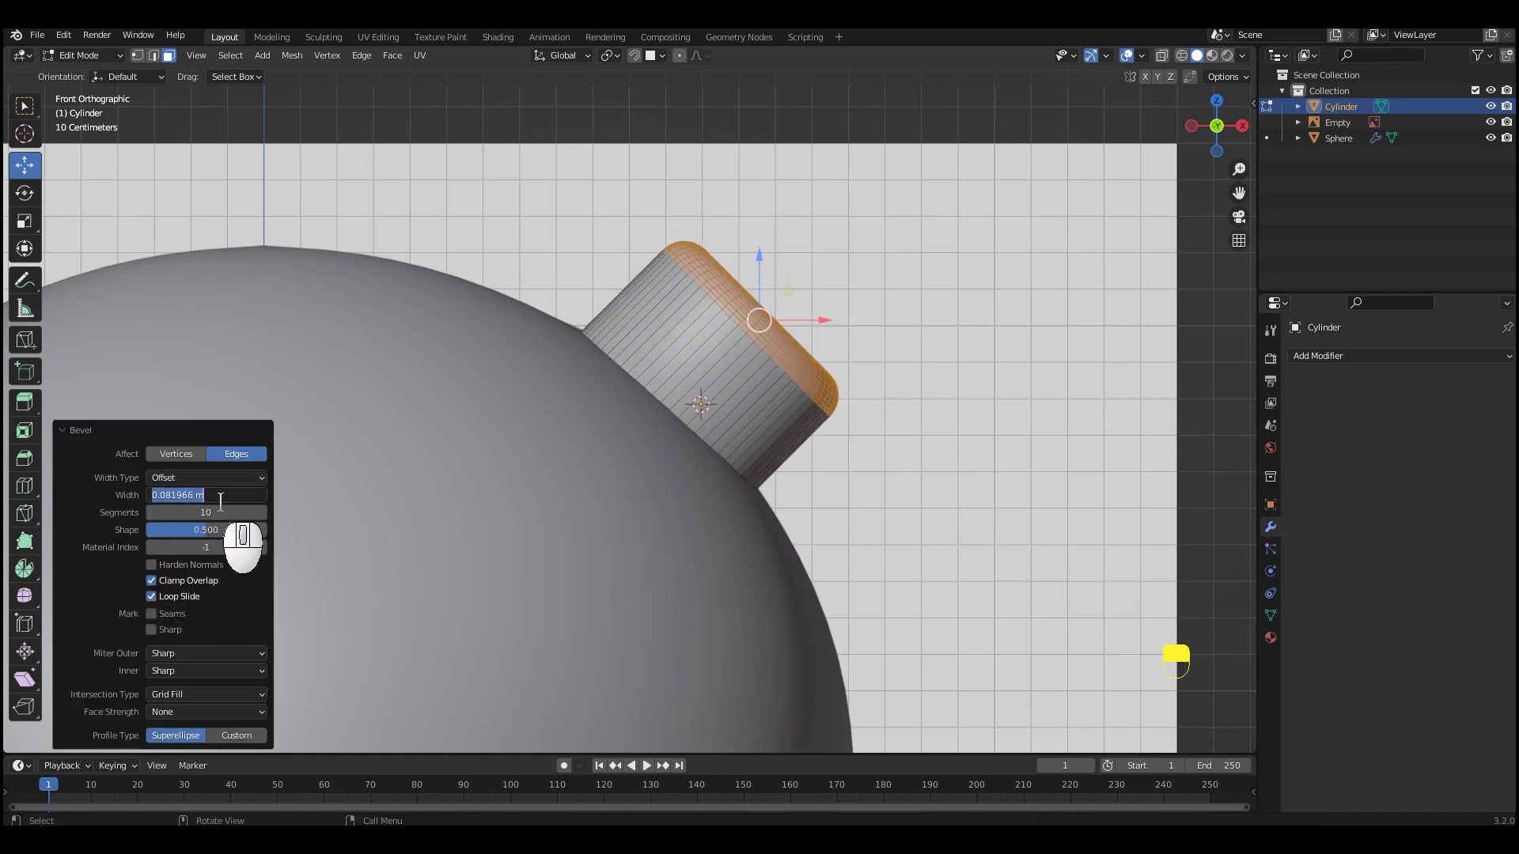
type("1")
key("Return")
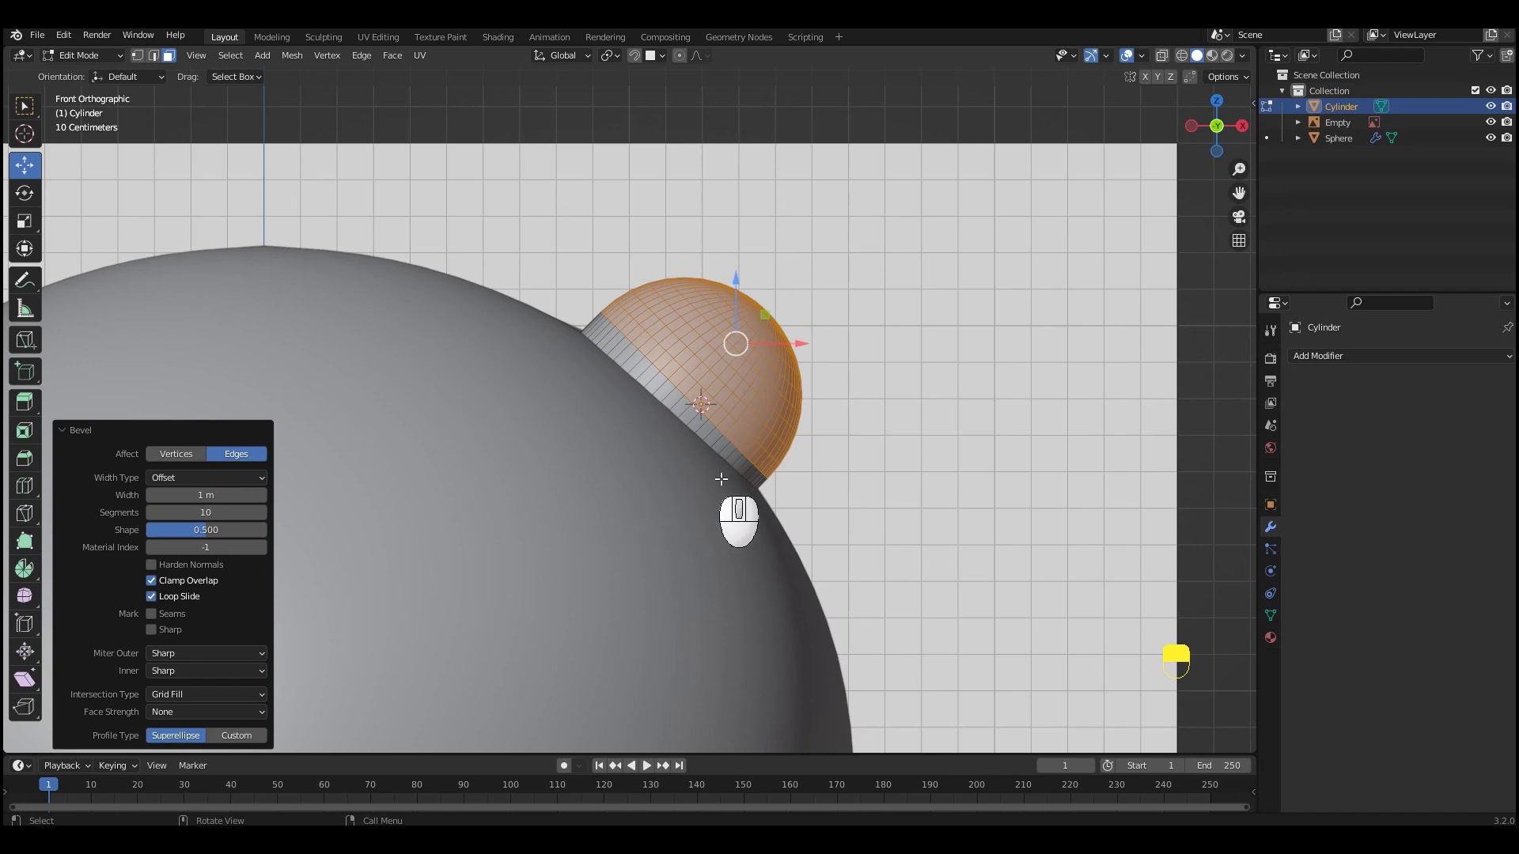
Add a Mirror modifier to the ear on the X axis, using the head sphere as the mirror object
left_click(1371, 357)
left_click(1221, 539)
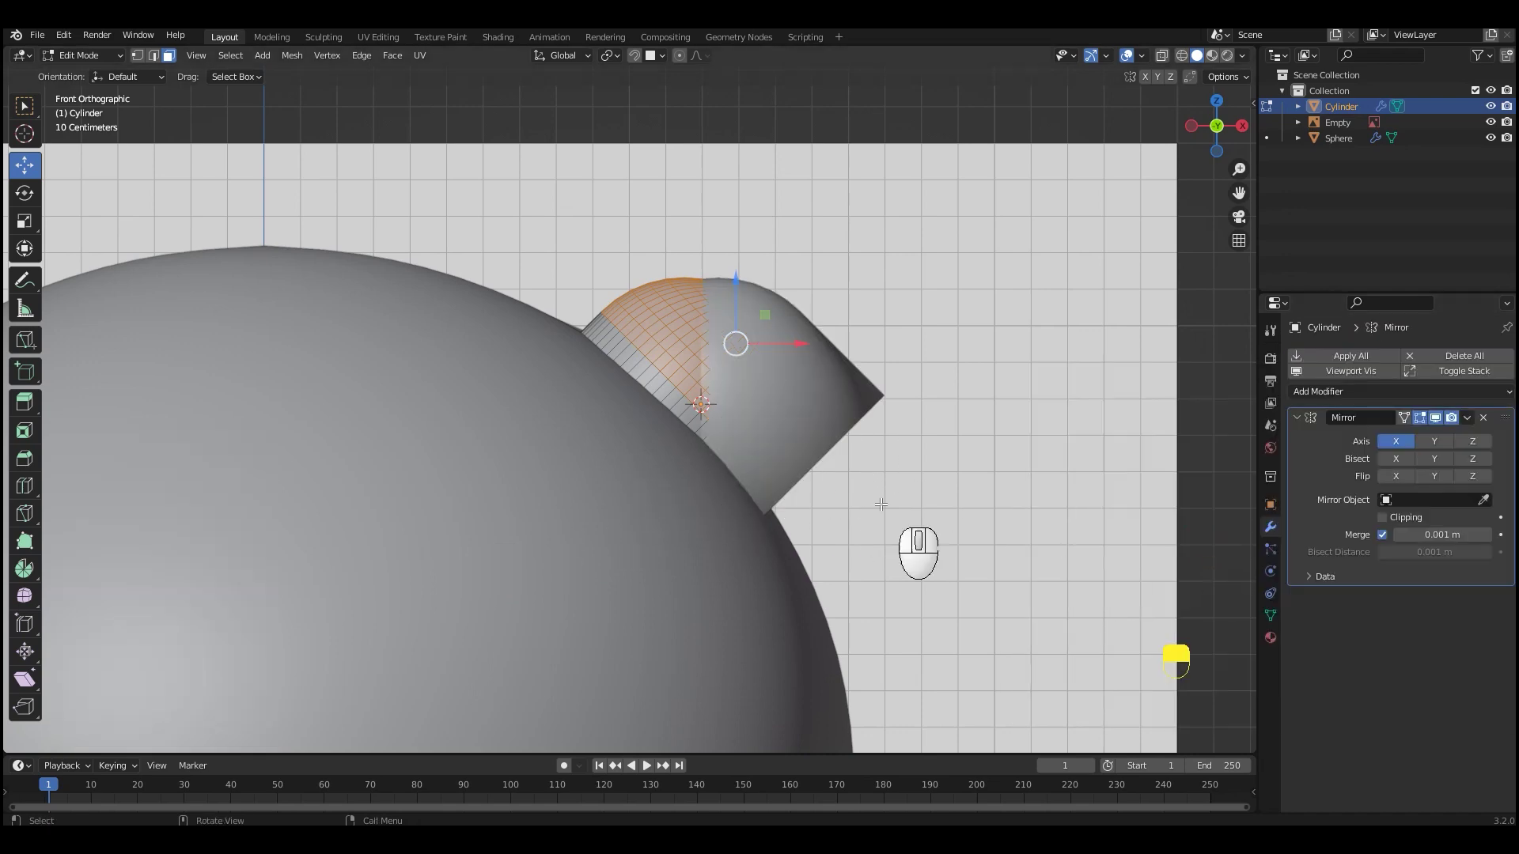
scroll(878, 505, "down", 5)
middle_click_drag(830, 485, 991, 439, "shift")
left_click(690, 515)
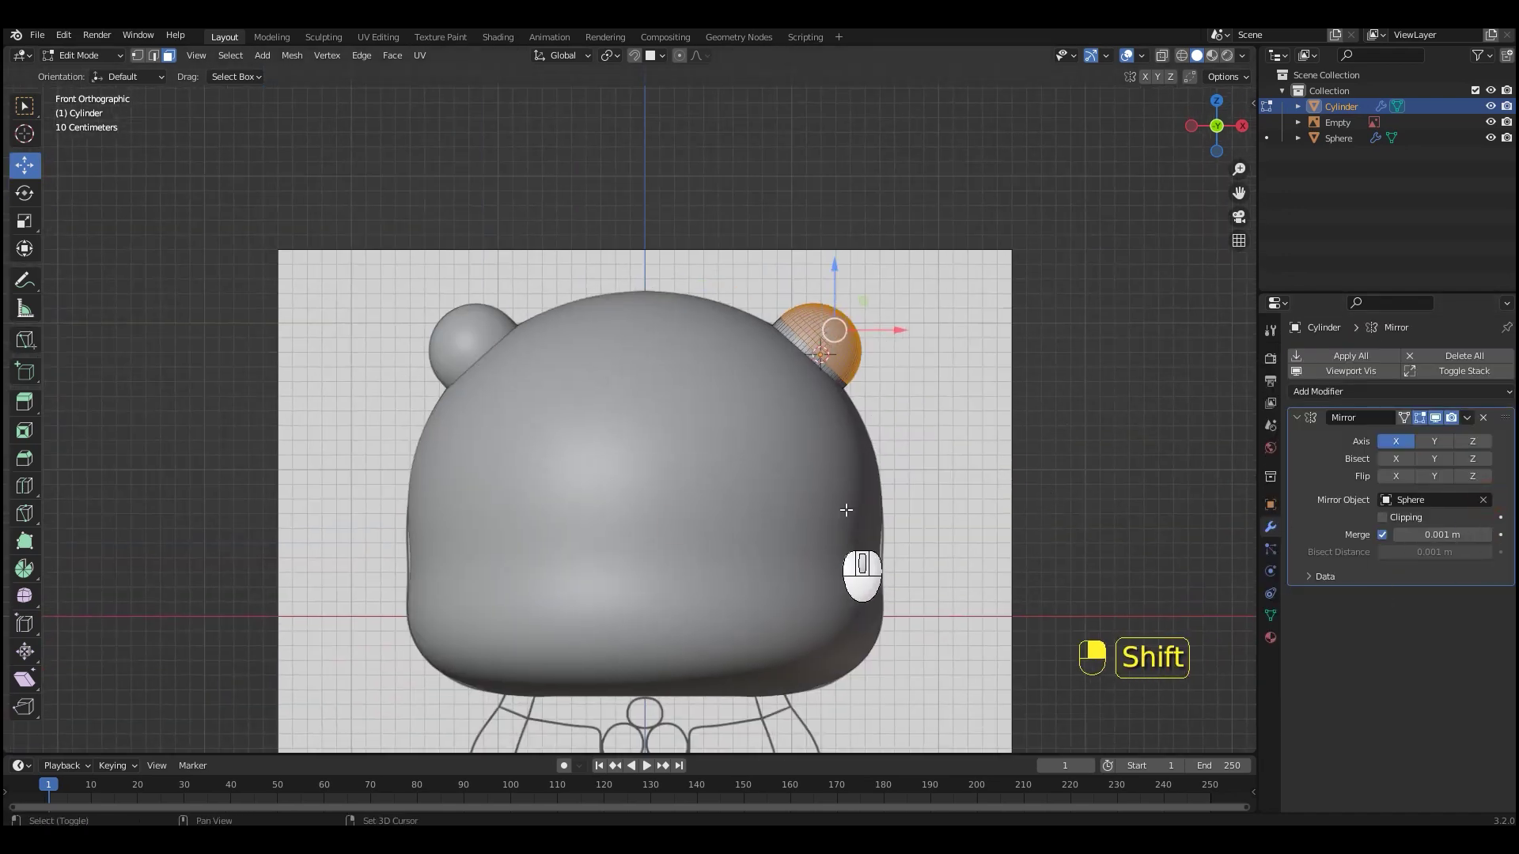
Return the 3D cursor to the world origin and add a new cylinder object there for the body
key("ctrl+Tab")
middle_click_drag(881, 405, 957, 383)
key("KP_1")
scroll(856, 405, "up", 1)
scroll(961, 396, "up", 1)
middle_click_drag(999, 453, 1017, 428, "shift")
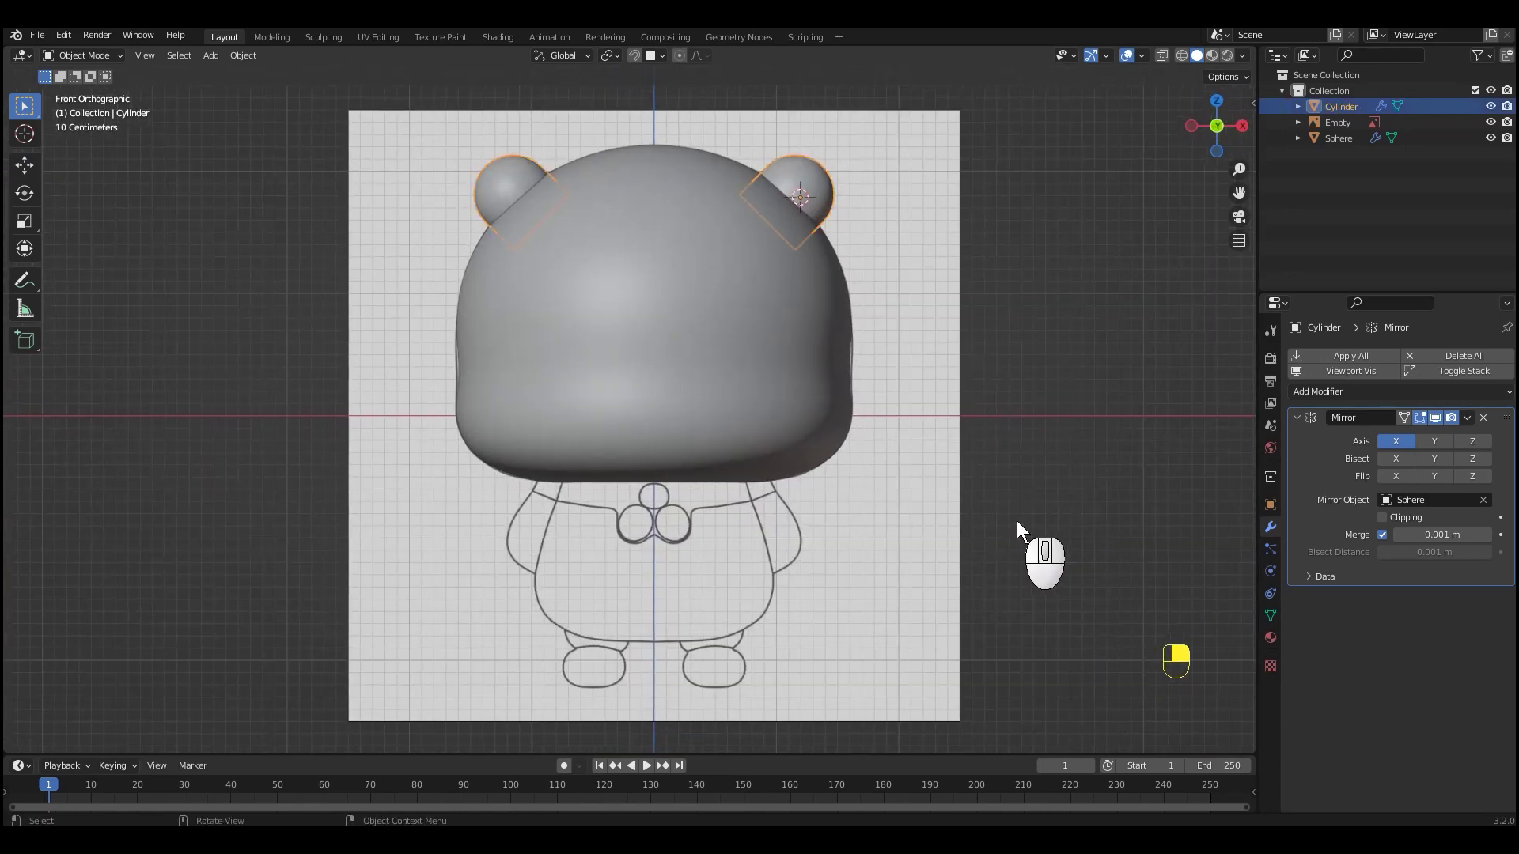
key("shift+s")
left_click(899, 472)
key("shift+a")
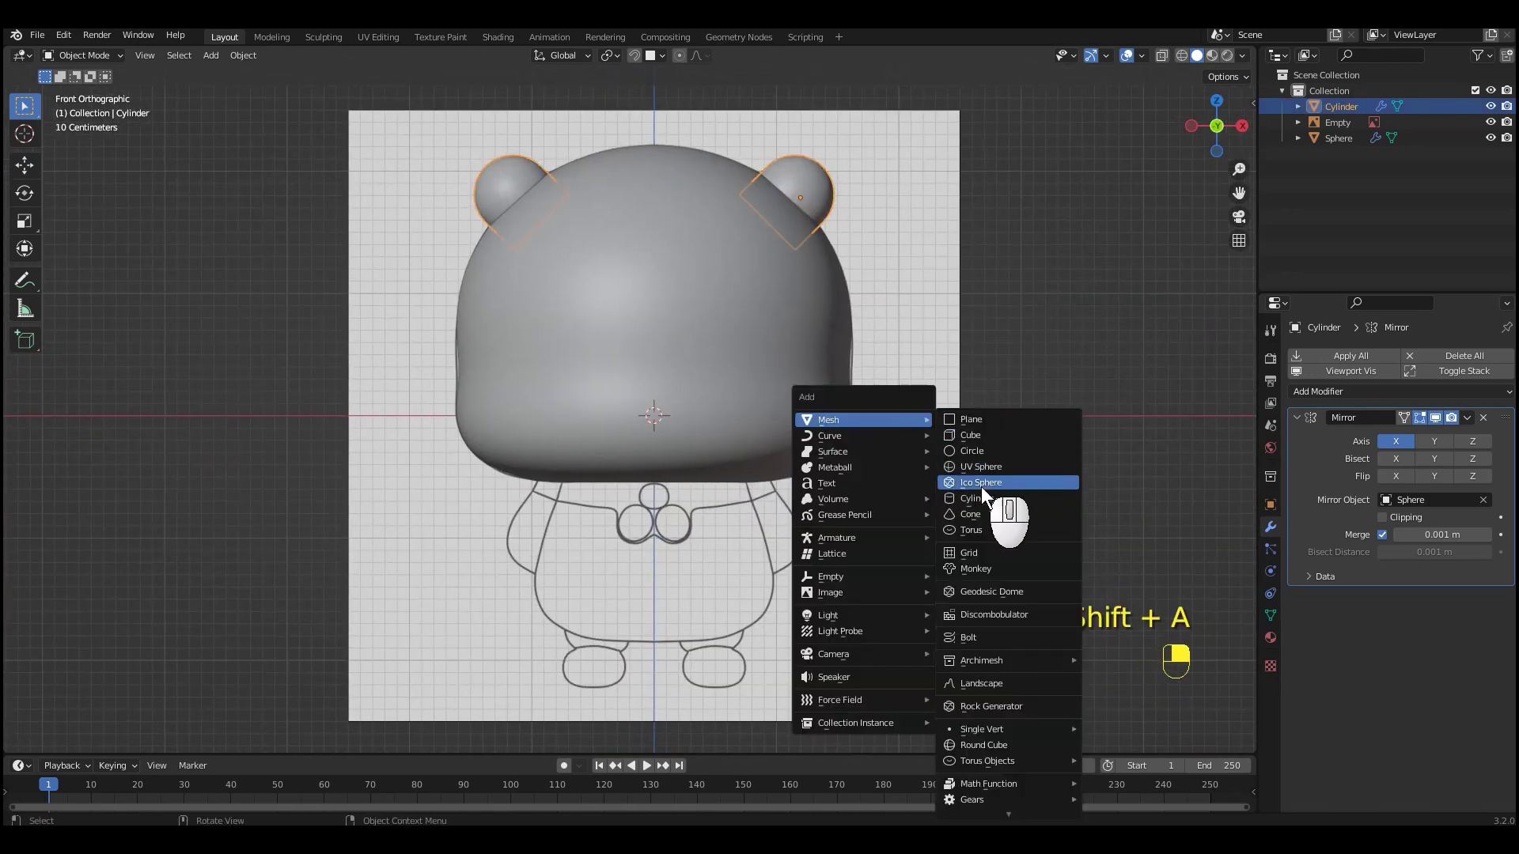
left_click(980, 484)
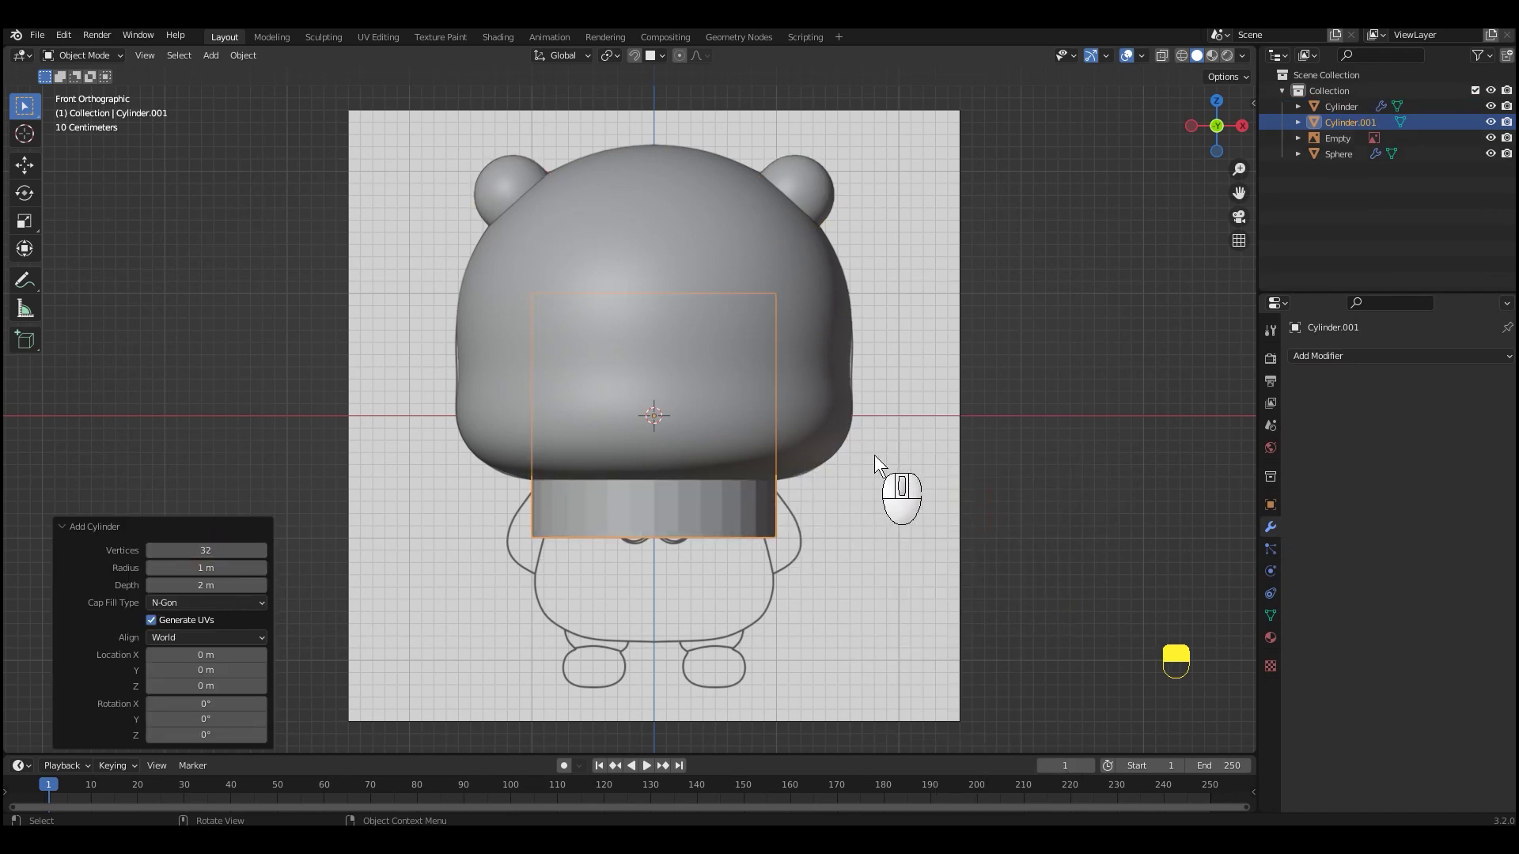
Move the body cylinder's mesh down below the head and scale it to match the reference body's width and base
key("ctrl+Tab")
left_click(986, 453)
mouse_move(703, 453)
middle_mouse_down("shift")
mouse_move(709, 359)
mouse_move(691, 448)
middle_mouse_up("shift")
left_click_drag(644, 357, 791, 467)
key("KP_Decimal")
key("s")
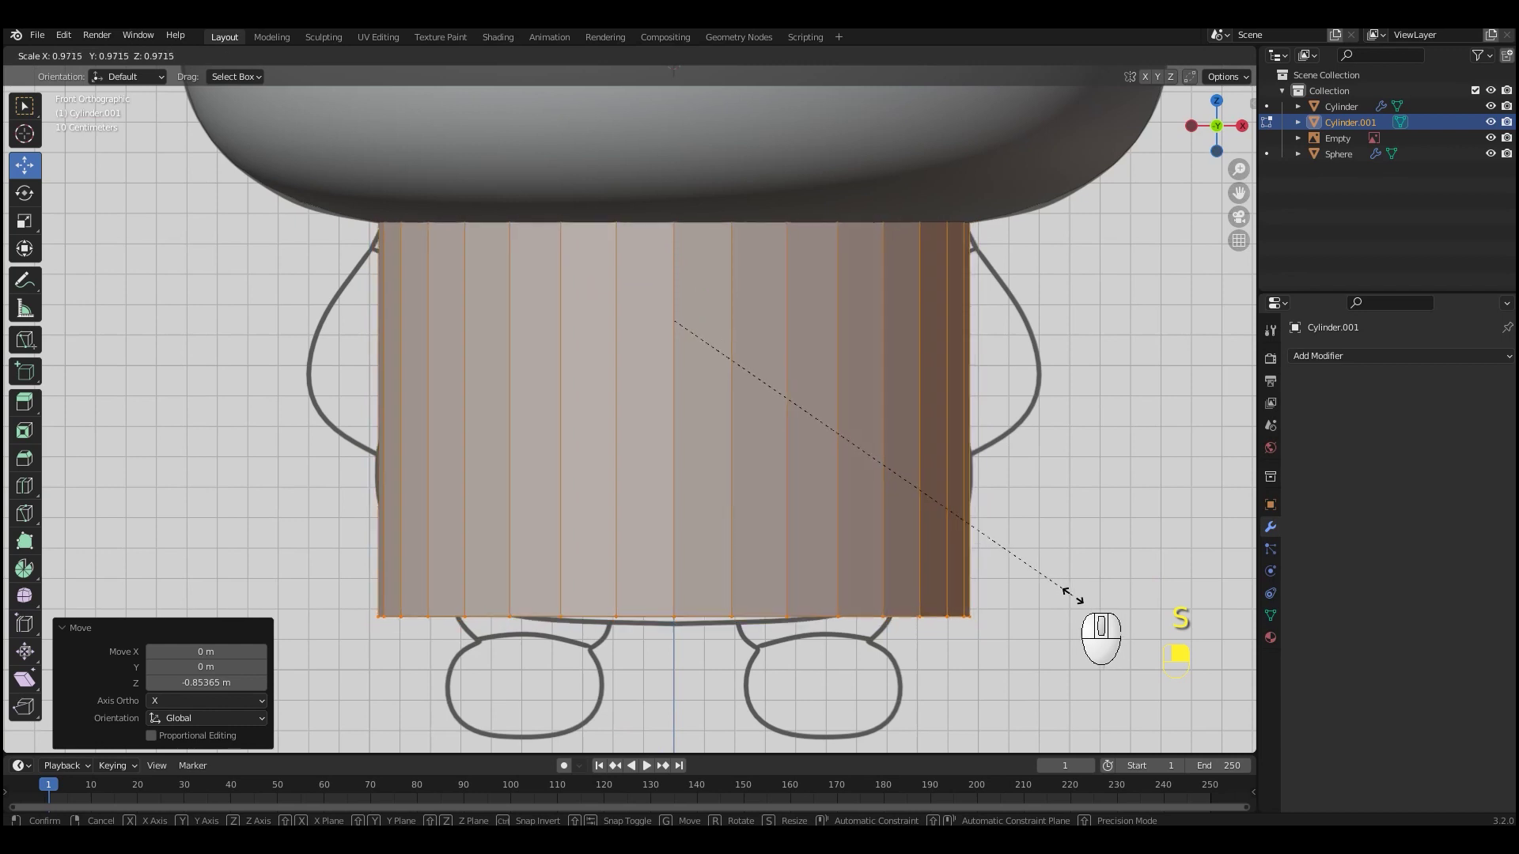
left_click(1074, 596)
key("s")
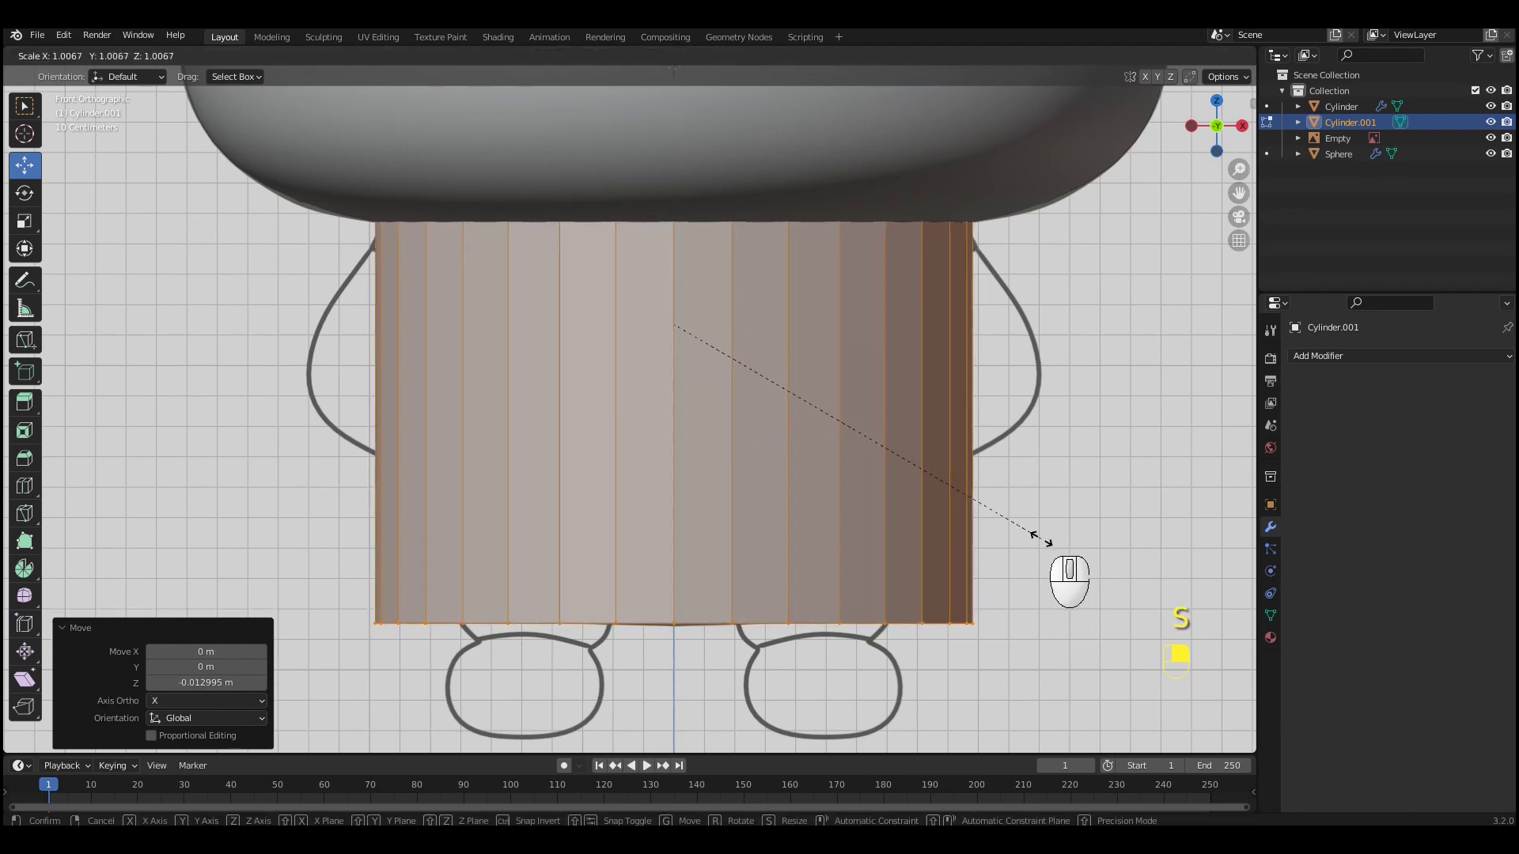
left_click(909, 568)
Bevel the body cylinder's bottom edge loop with 5 segments, Clamp Overlap enabled and a width of 1 m
left_click(706, 621, "alt")
key("ctrl+b")
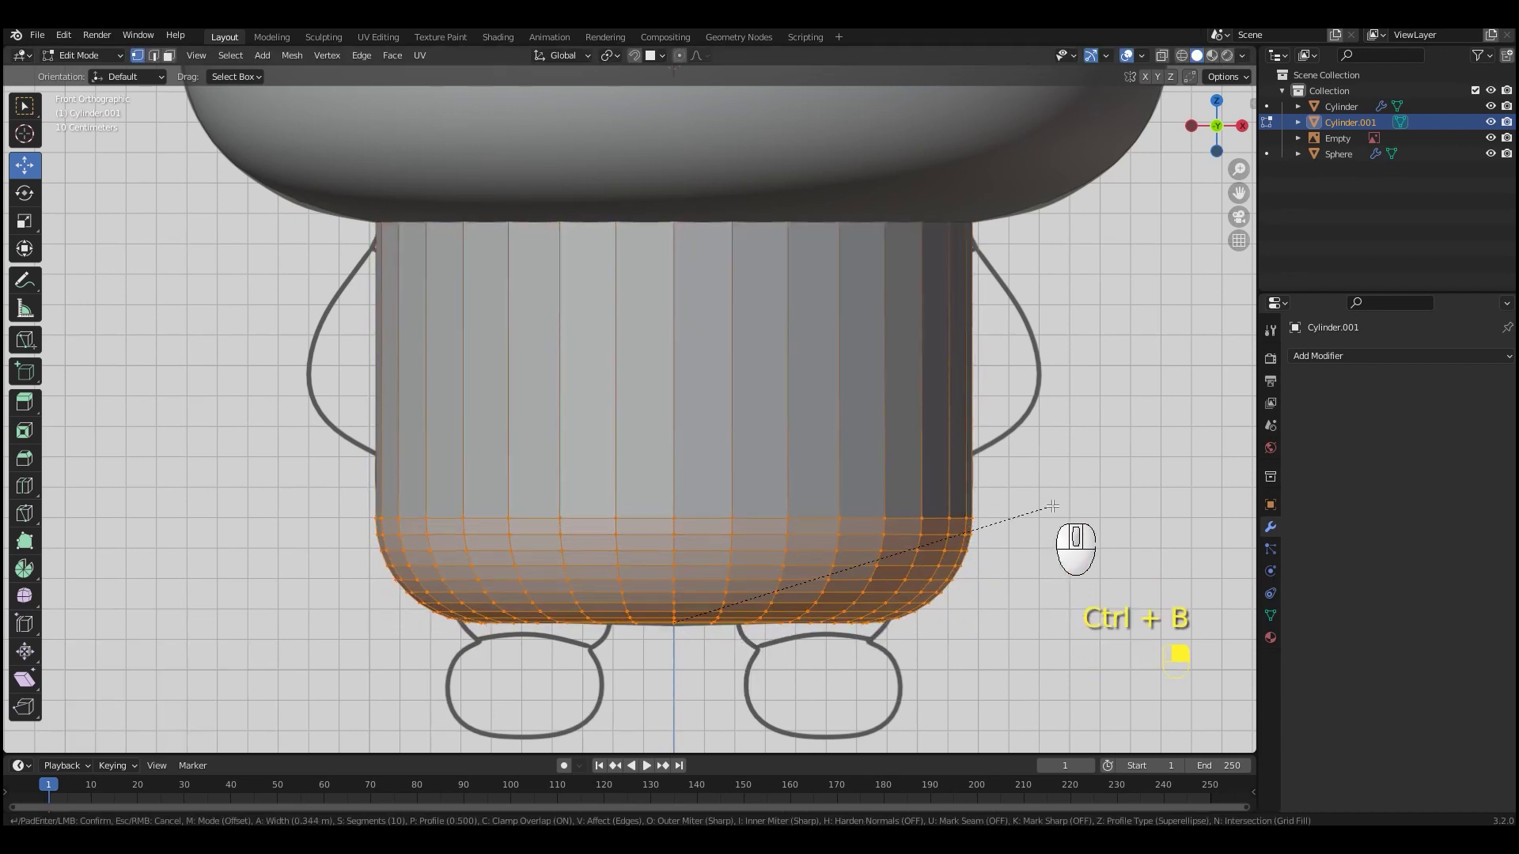
left_click(106, 460)
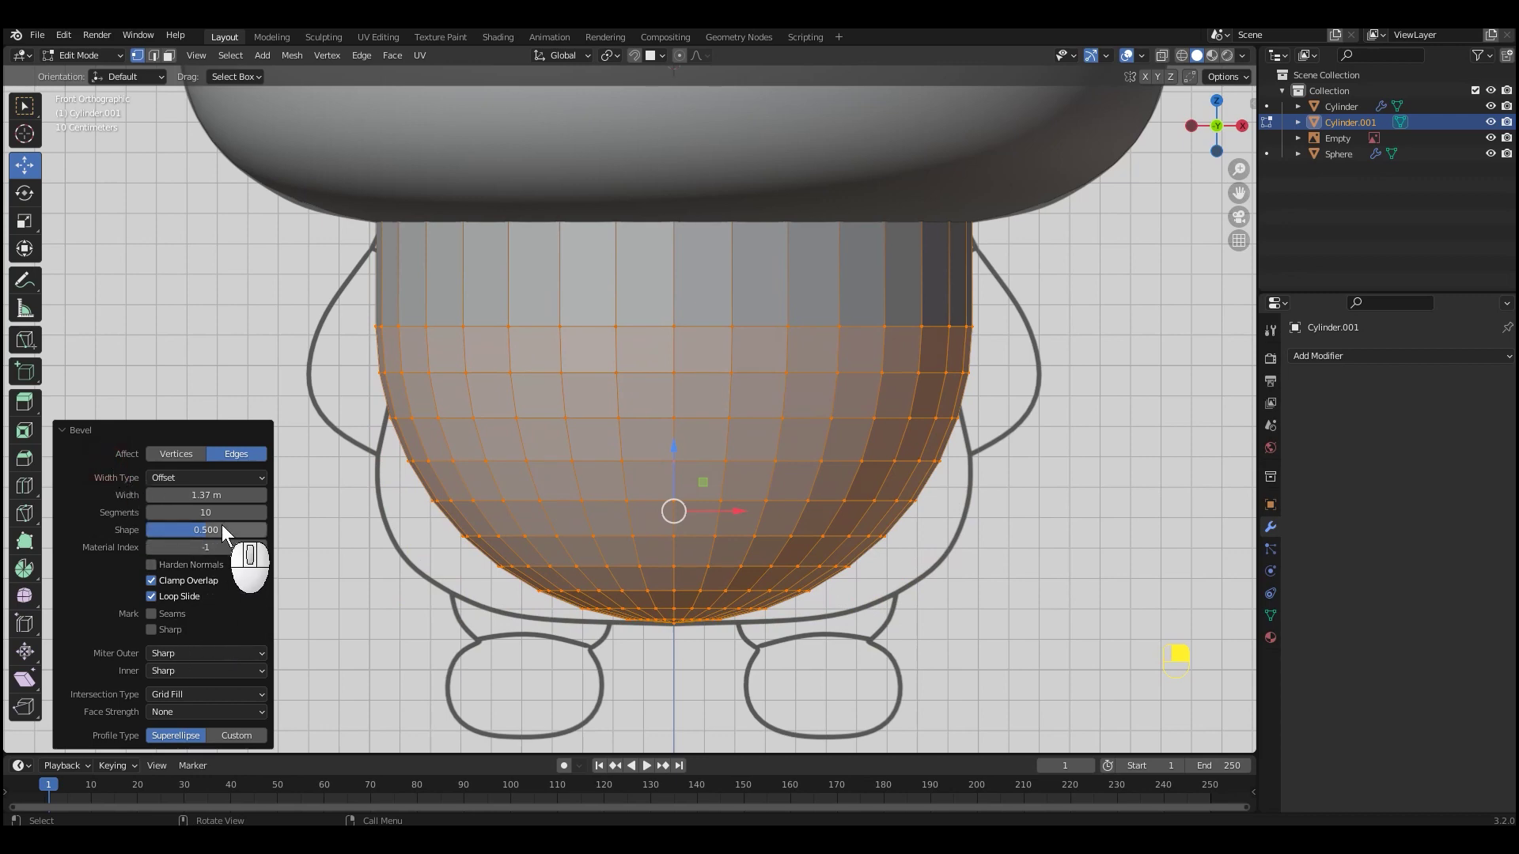
key("Return")
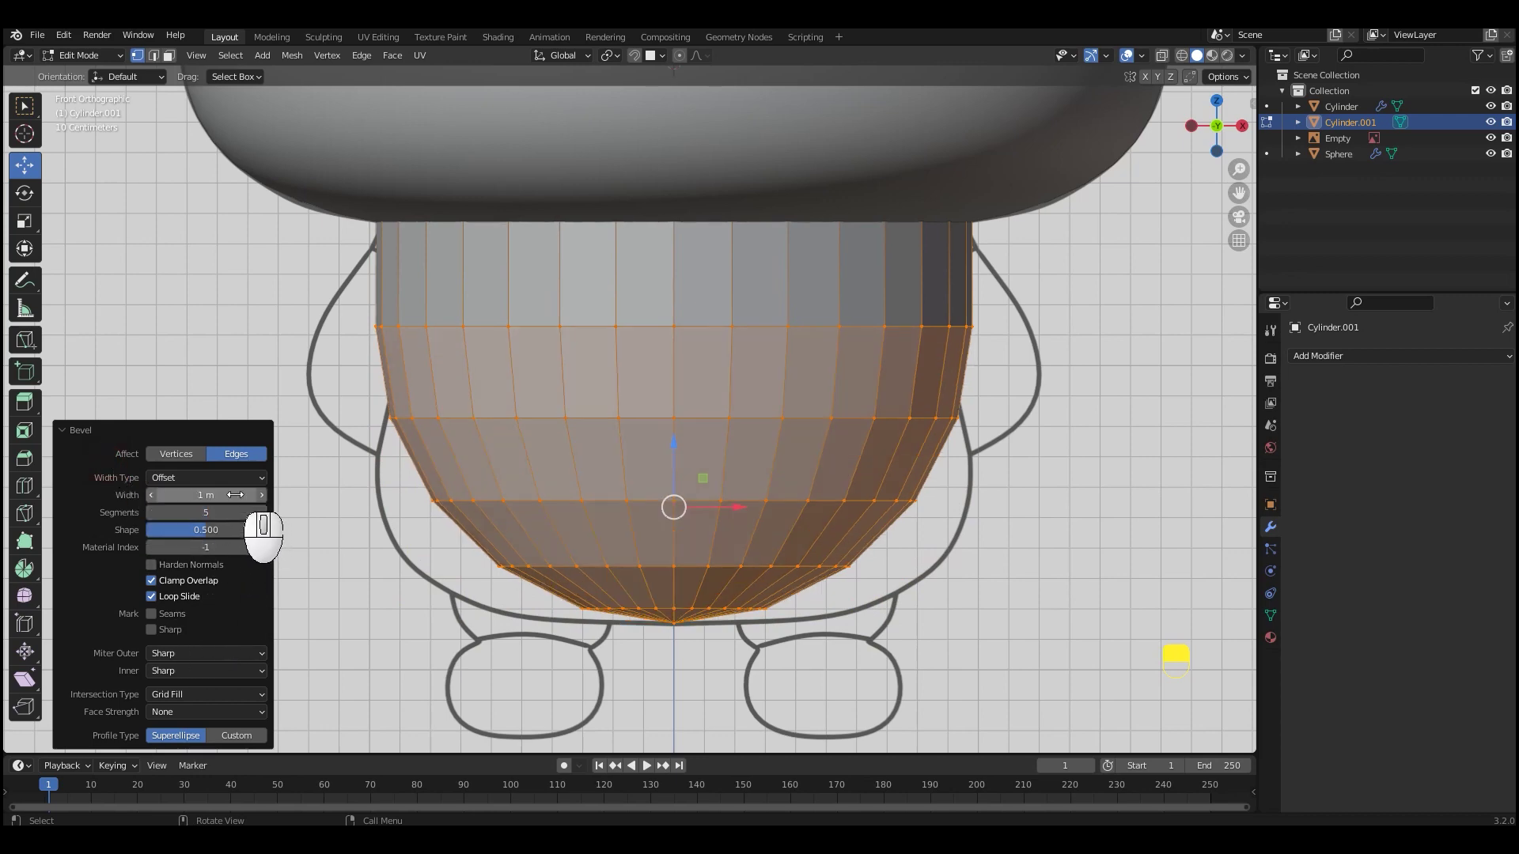
Raise the body's bottom centre point about 0.35 m along Z with proportional editing at a size of about 1.65
left_click(674, 632)
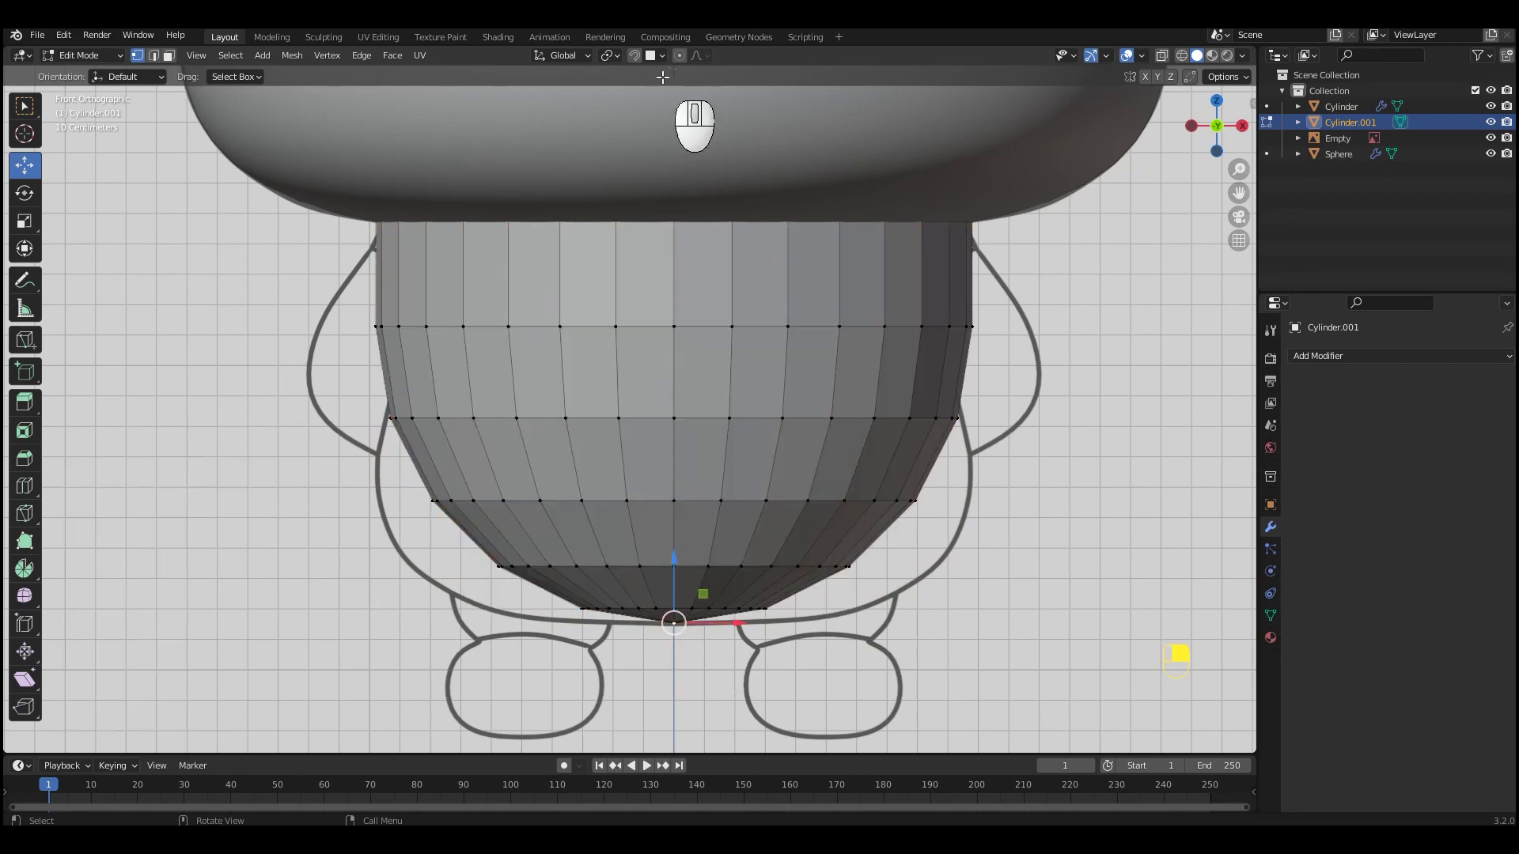
scroll(799, 546, "down", 2)
middle_click_drag(883, 527, 880, 595, "shift")
key("g")
key("z")
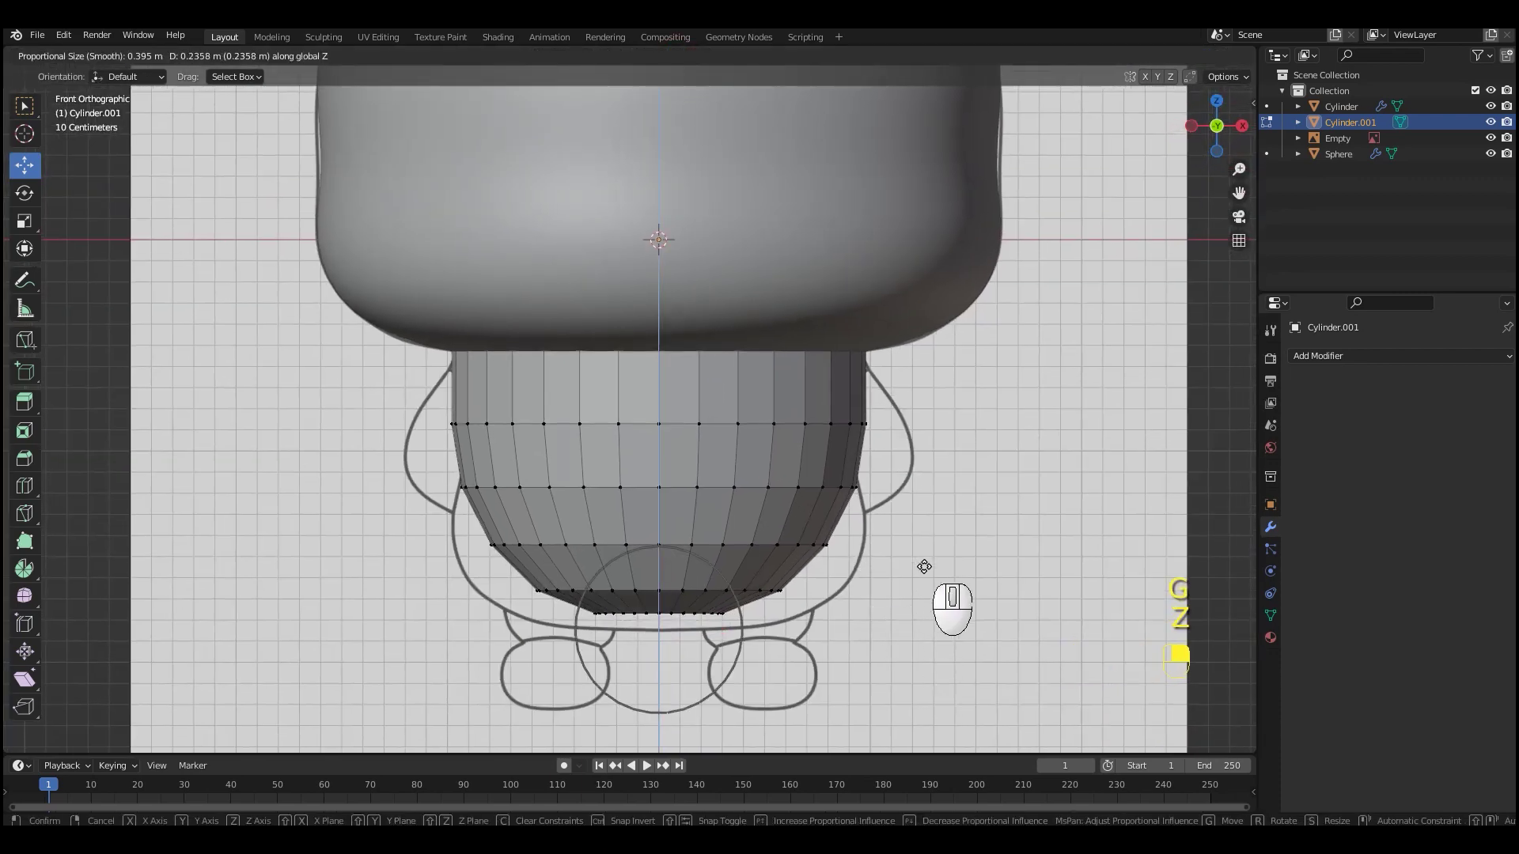
scroll(924, 566, "down", 11)
scroll(923, 546, "down", 4)
left_click(928, 543)
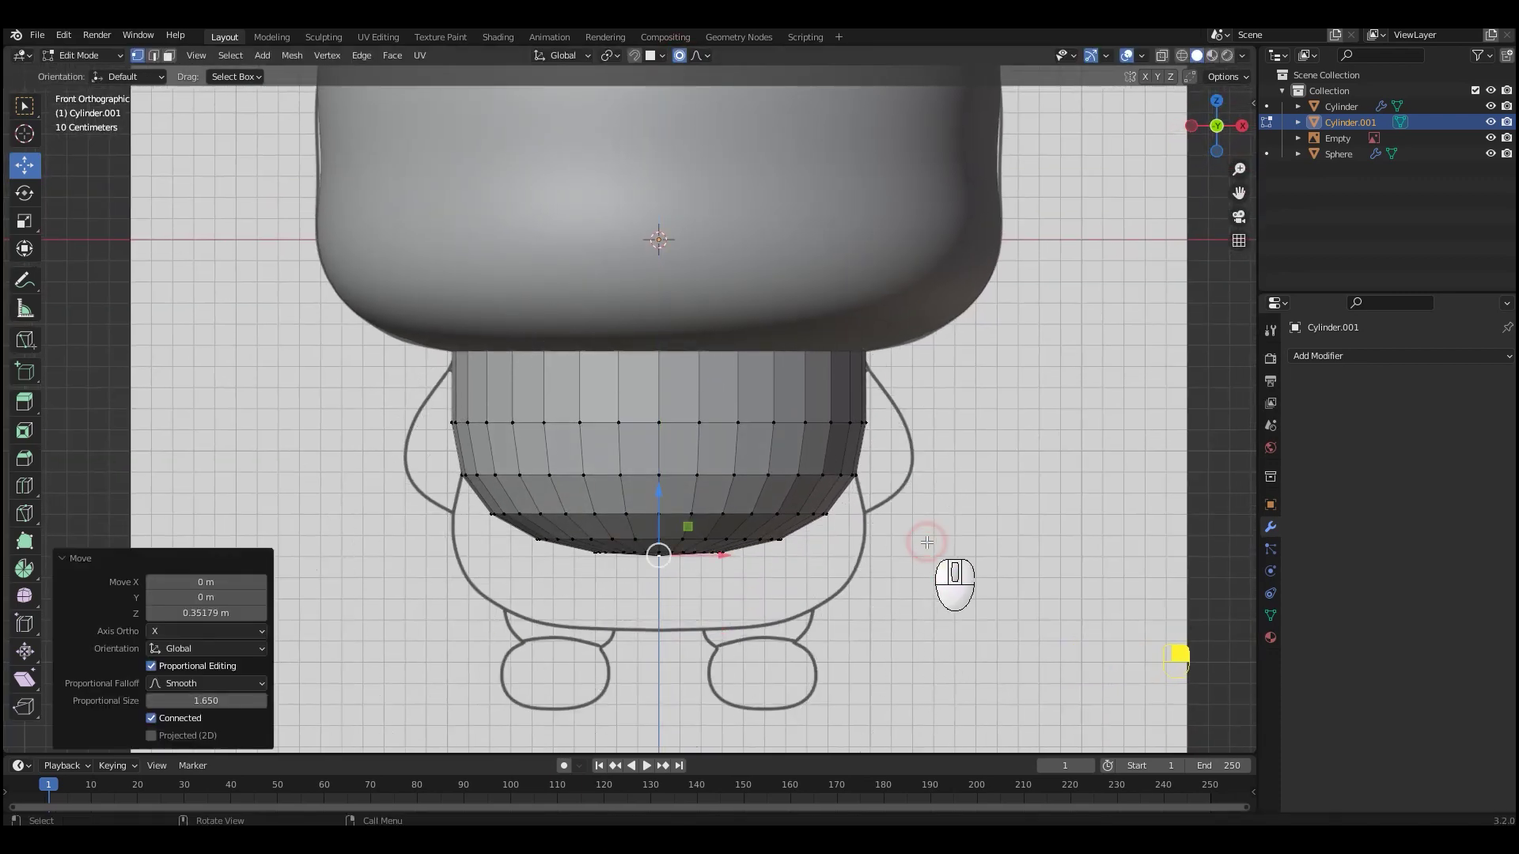
Refine the bottom point's move to 0.4 m along Z with a proportional size of 1.5
left_click(235, 613)
type("0.3")
key("Return")
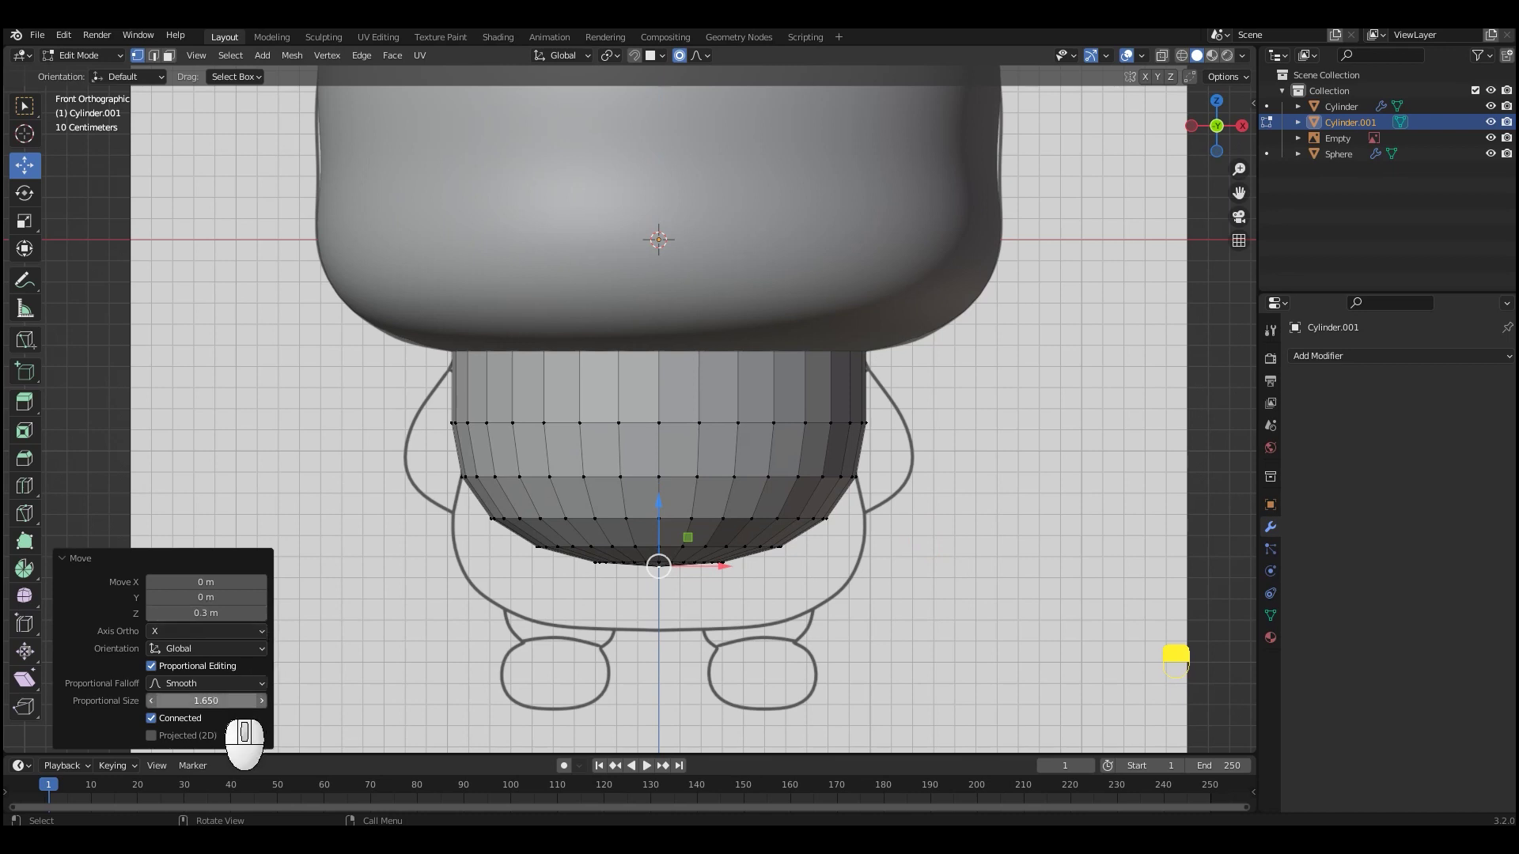
left_click_drag(216, 701, 224, 699)
left_click(234, 702)
type("1")
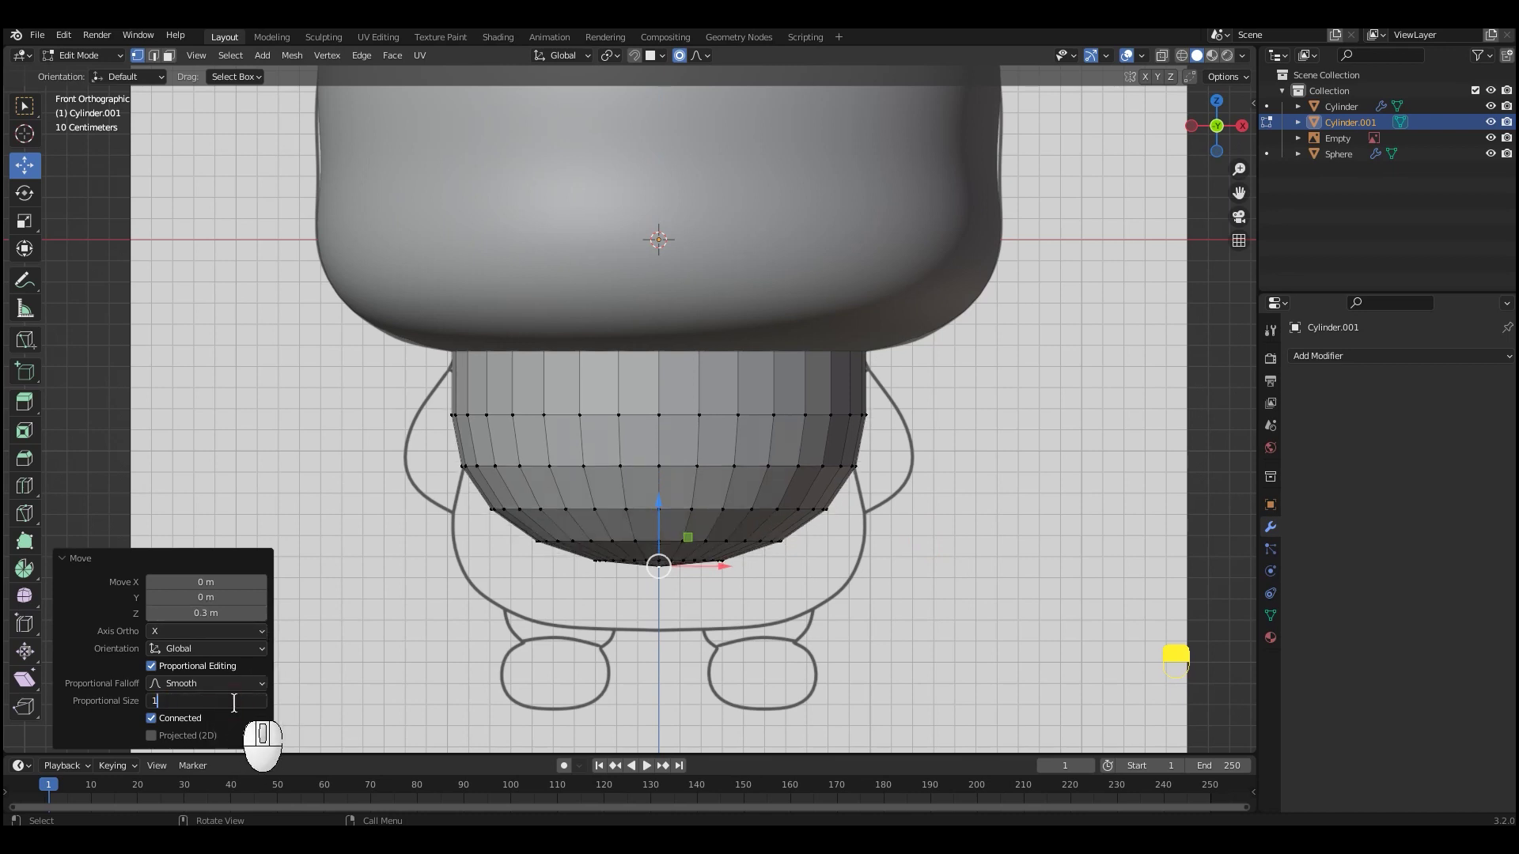
type(".5")
key("Return")
left_click_drag(242, 634, 256, 630)
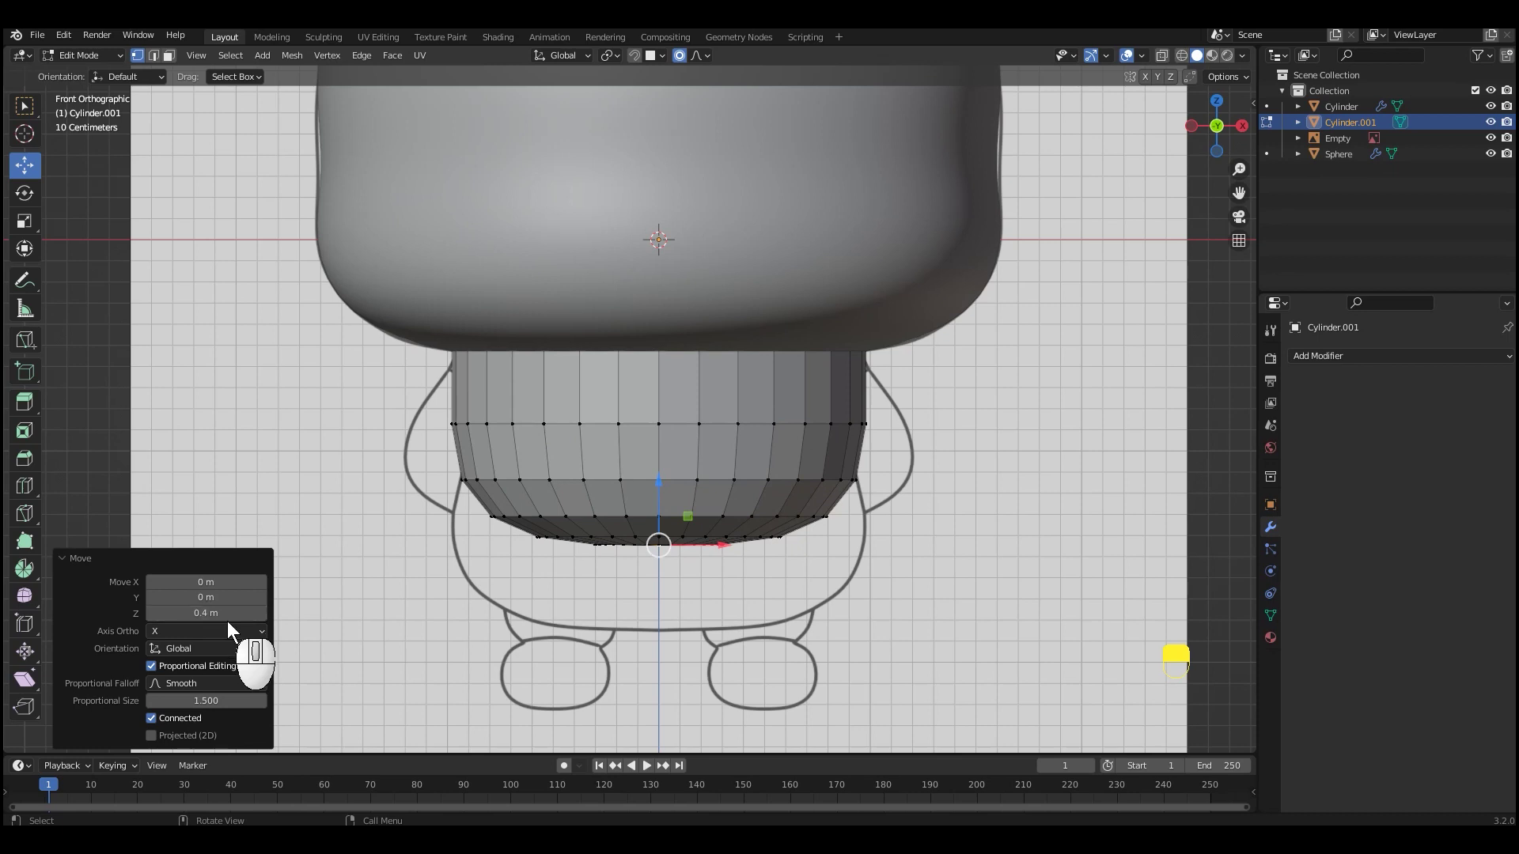
Select the entire body mesh and move it down about 0.4 m along Z to meet the reference's base
key("a")
left_click_drag(663, 399, 667, 490)
middle_click_drag(924, 484, 948, 521, "shift")
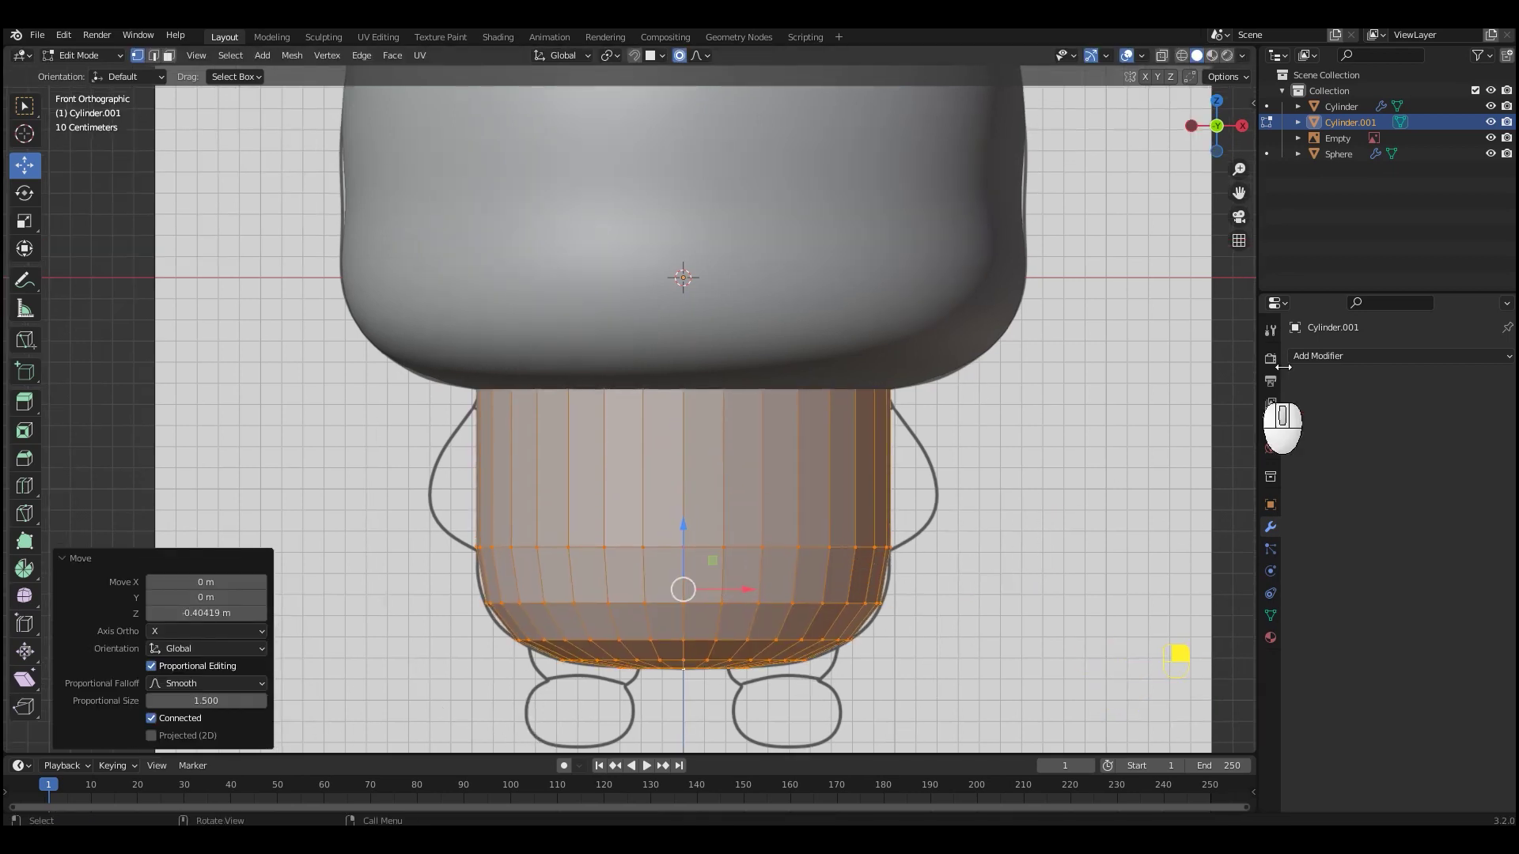
Add a Subdivision Surface modifier with viewport level 2 to the body and enable its on-cage display
left_click(1317, 356)
left_click(1241, 630)
left_click(1485, 462)
left_click(1404, 417)
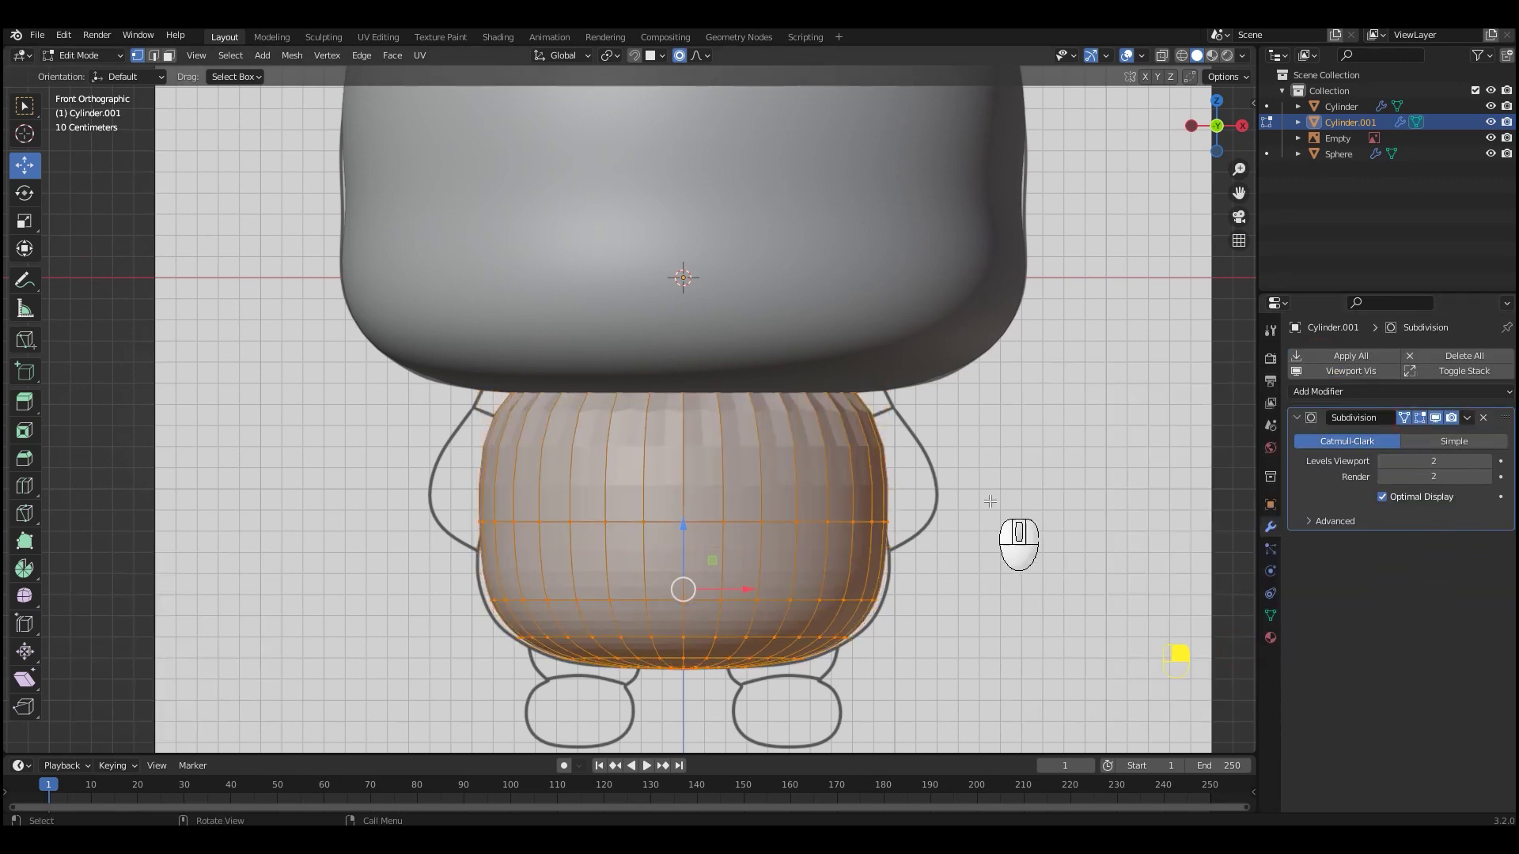
Select the body's top edge loop in wireframe and set its mean crease to 1.00
middle_click_drag(943, 478, 923, 454, "shift")
key("shift+z")
left_click(705, 368, "alt")
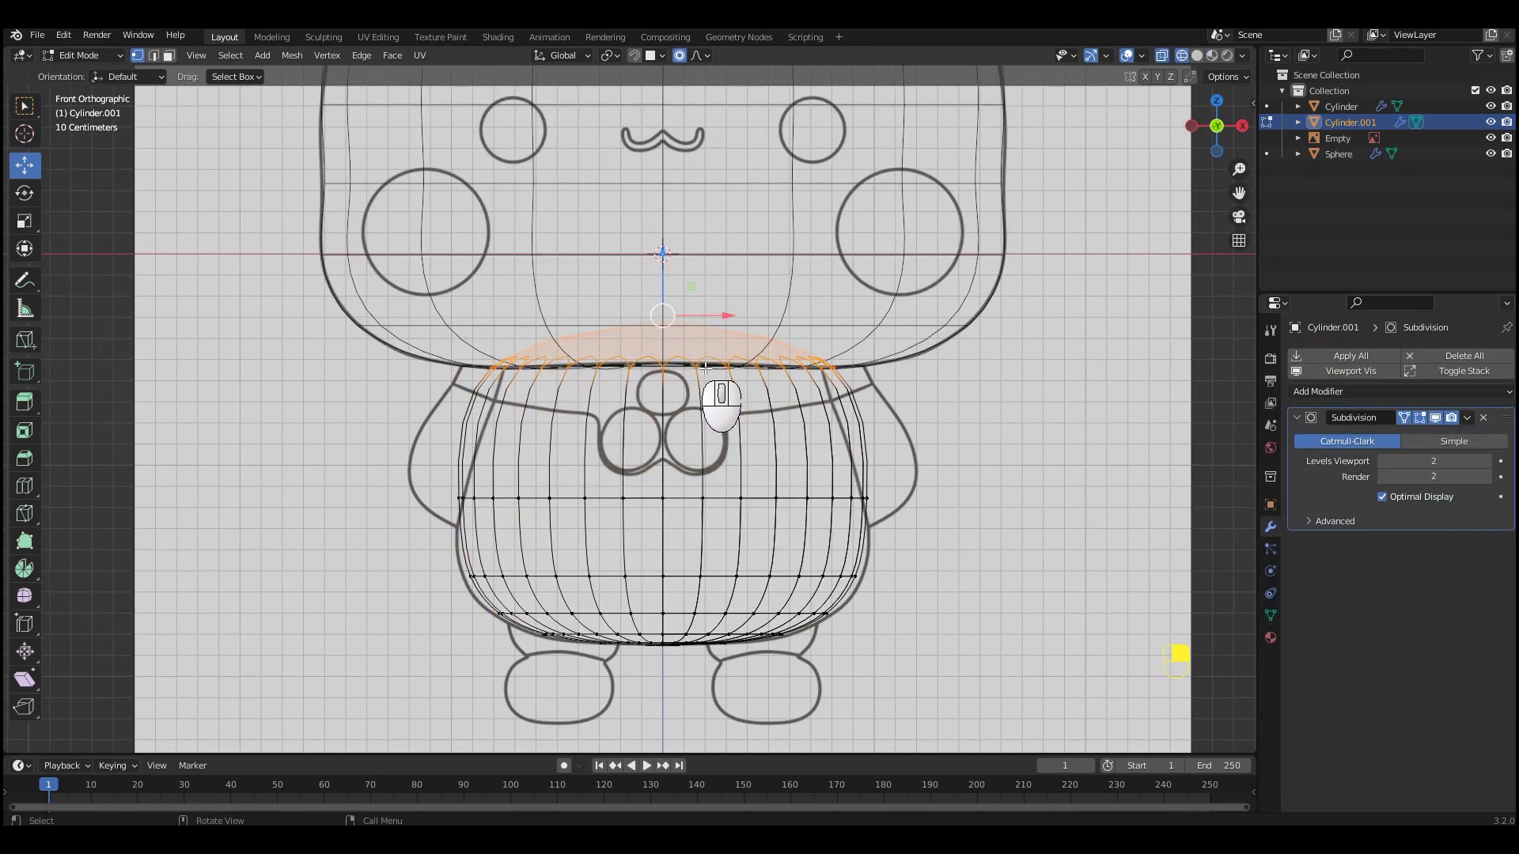
key("shift+e")
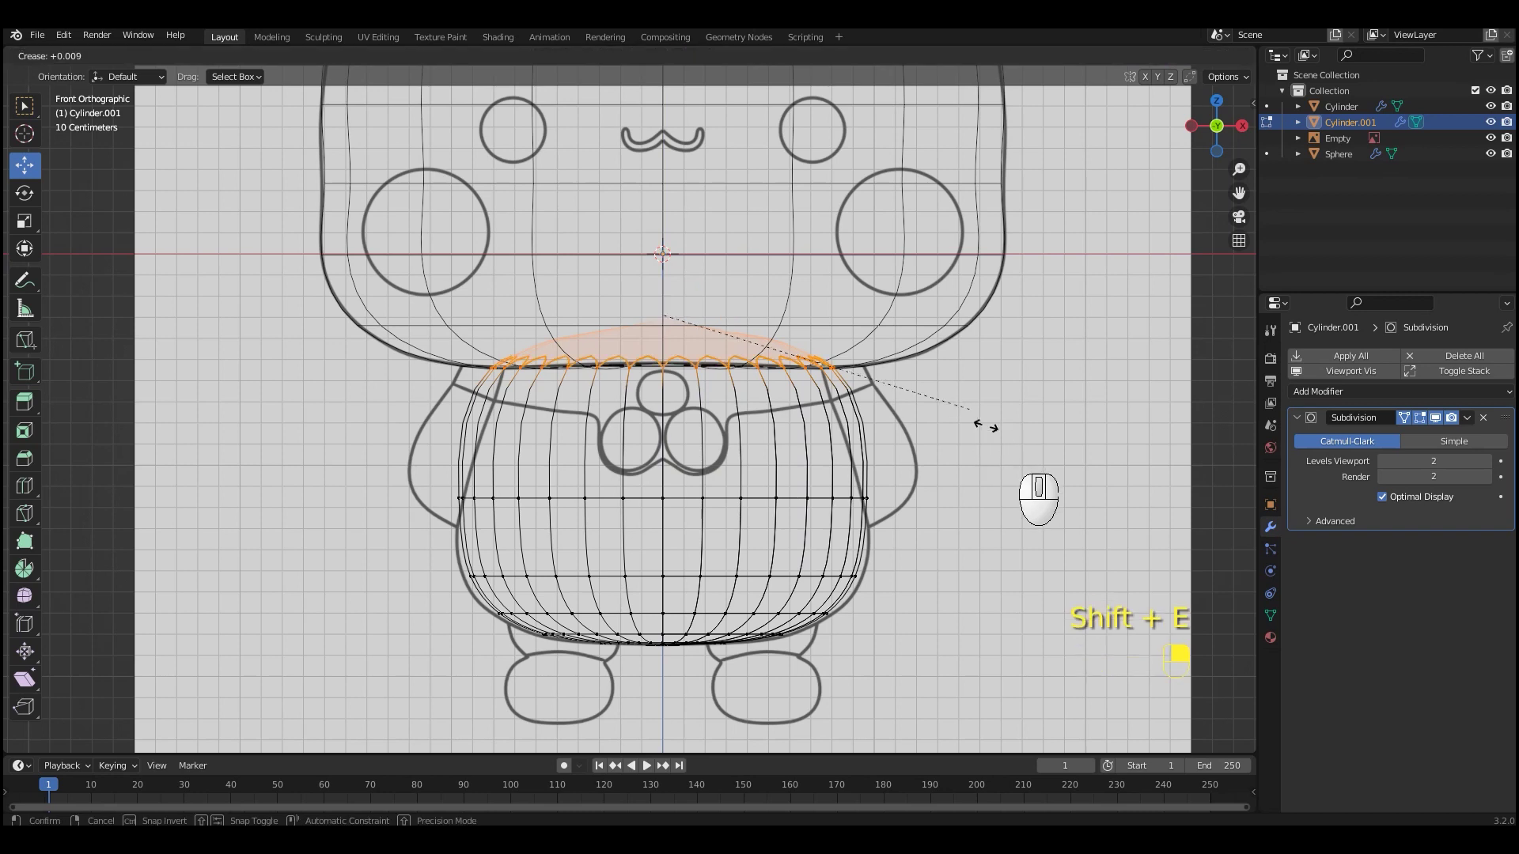
left_click(1128, 581)
key("n")
left_click_drag(1140, 291, 1186, 291)
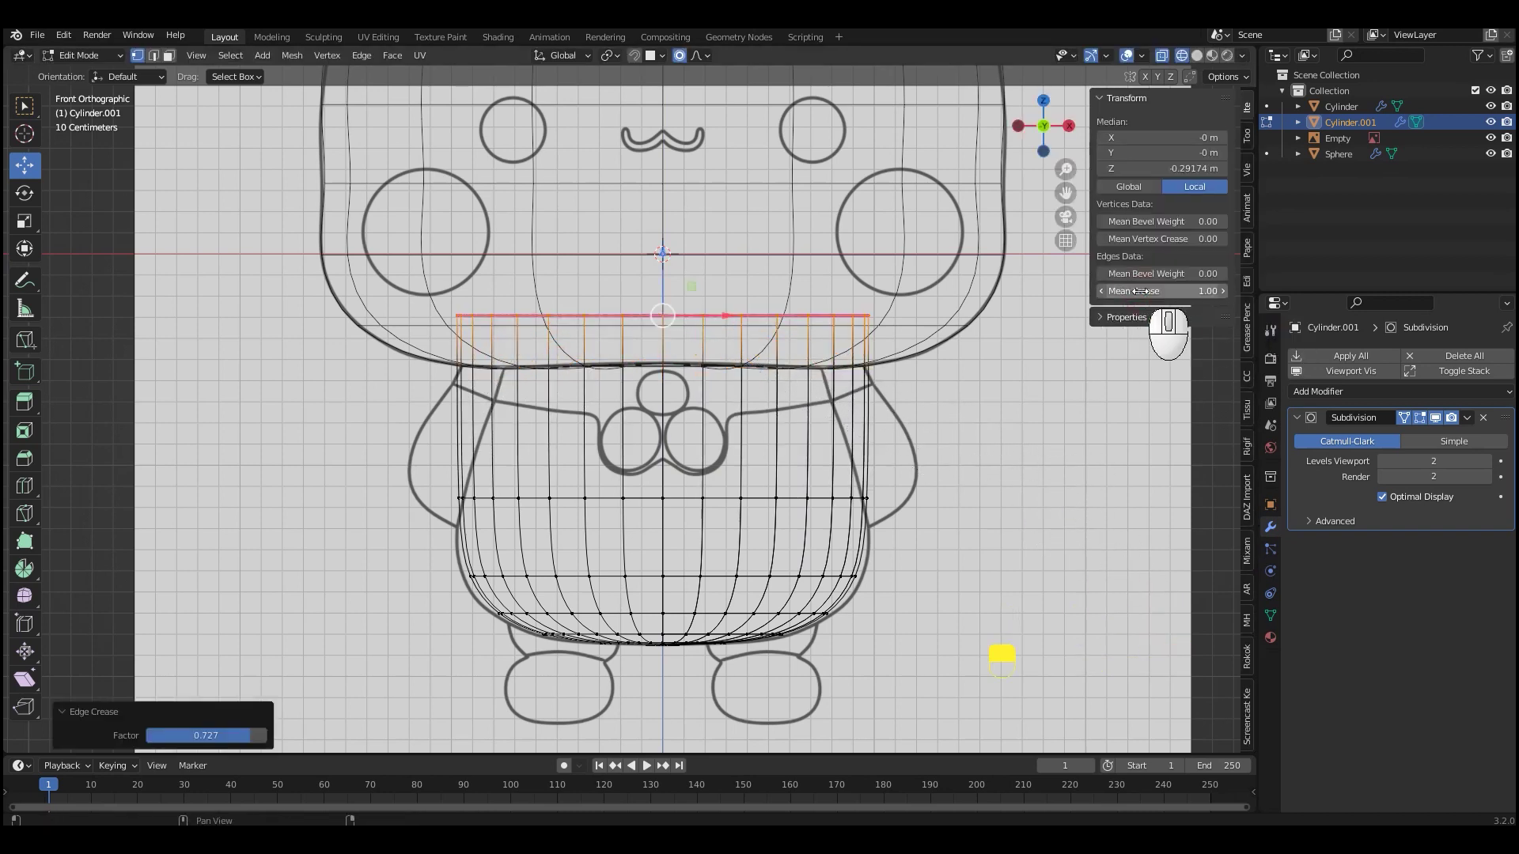
Scale the body's top edge loop to about 0.69 so the upper body narrows toward the head
key("s")
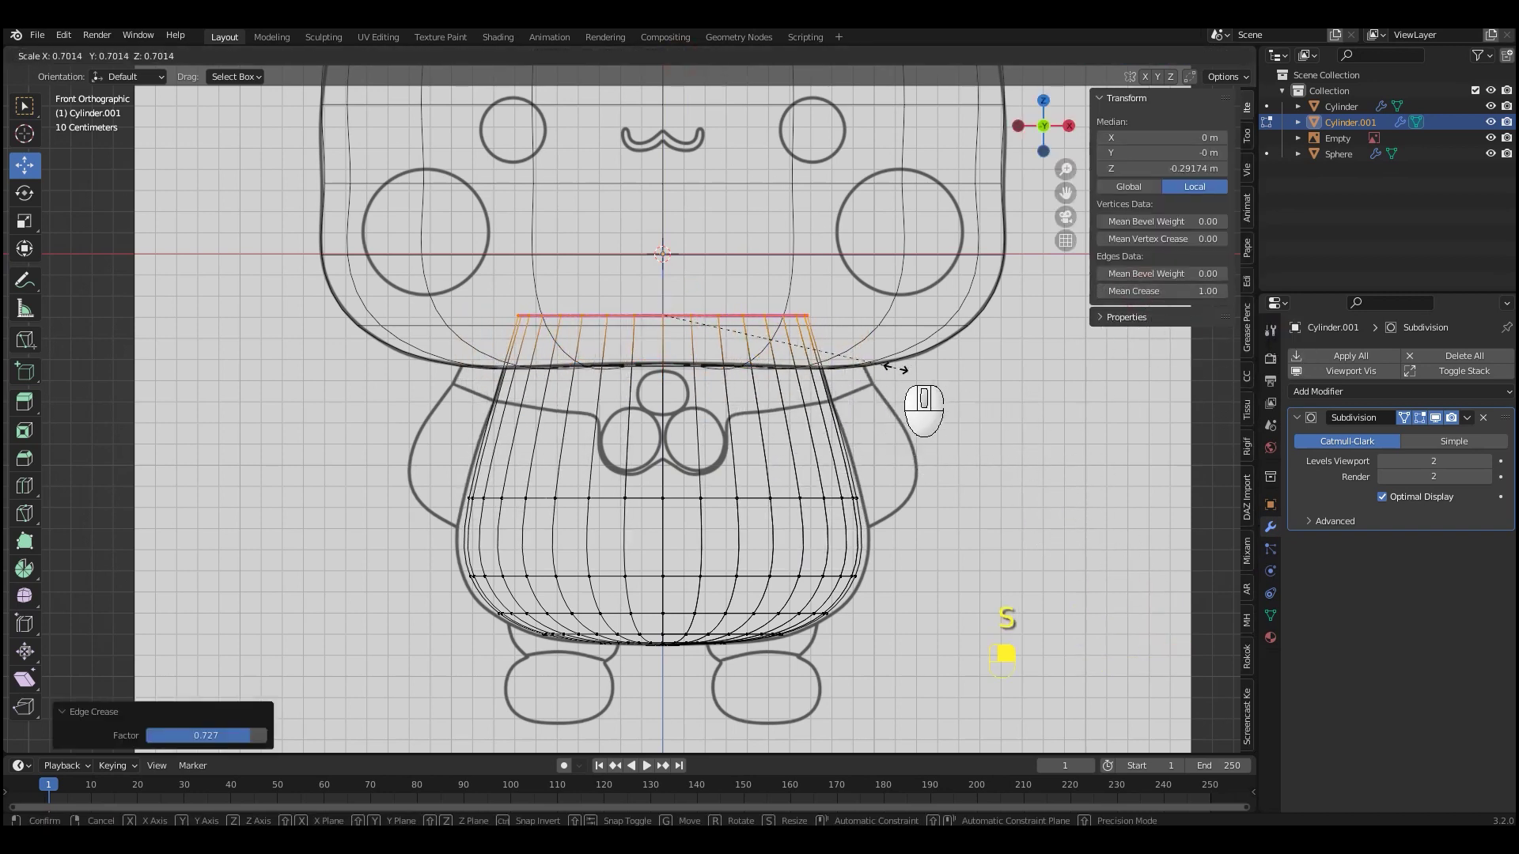
left_click(893, 366)
middle_click_drag(892, 366, 949, 403, "shift")
scroll(914, 394, "up", 2)
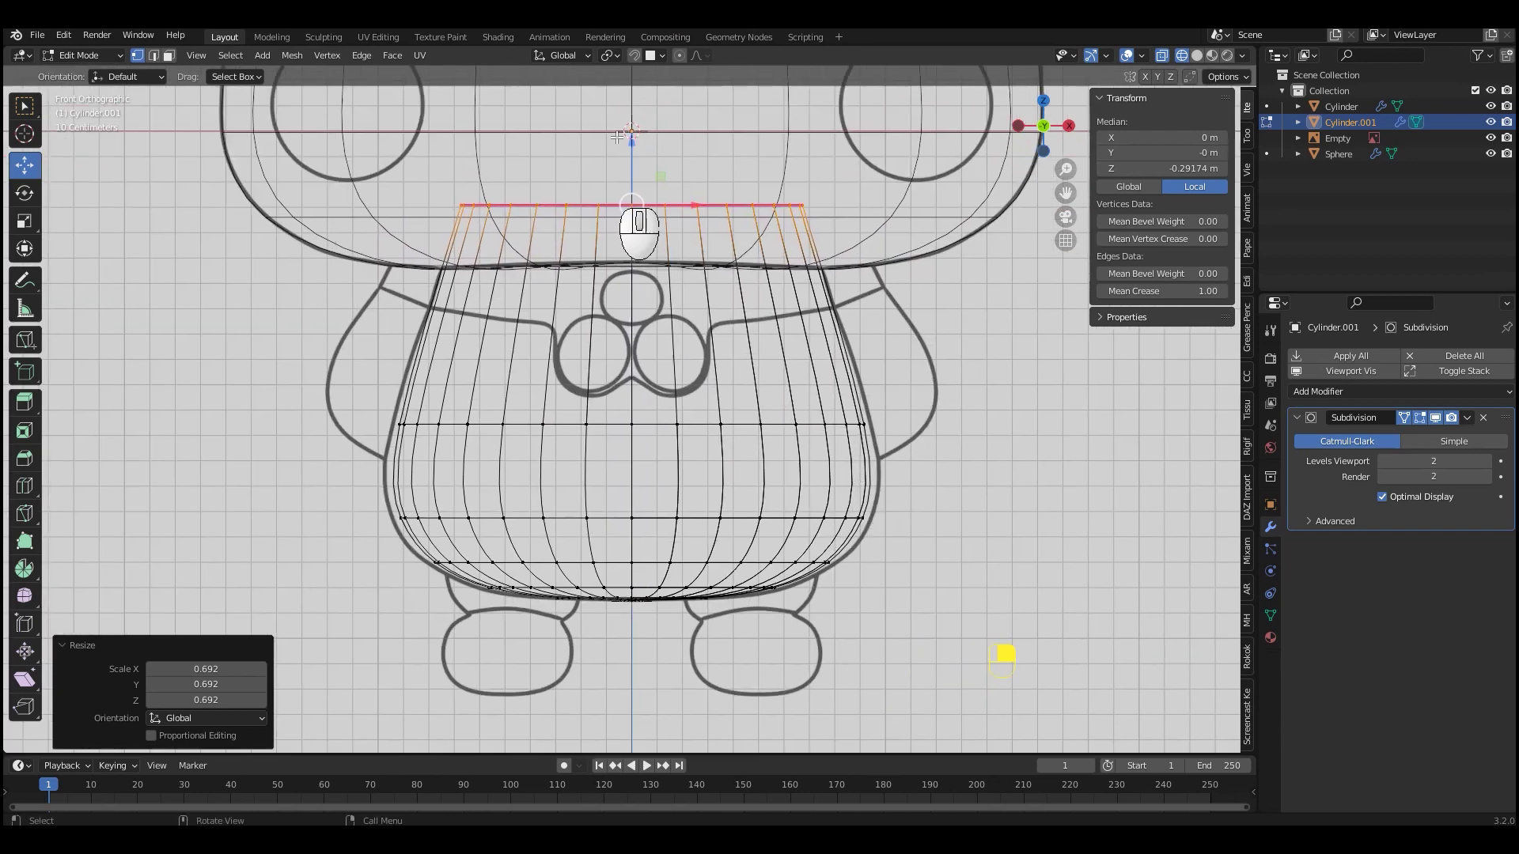
Widen the body's lower edge loop with proportional editing to follow the reference's belly outline
left_click(737, 518, "alt")
key("s")
scroll(889, 550, "up", 4)
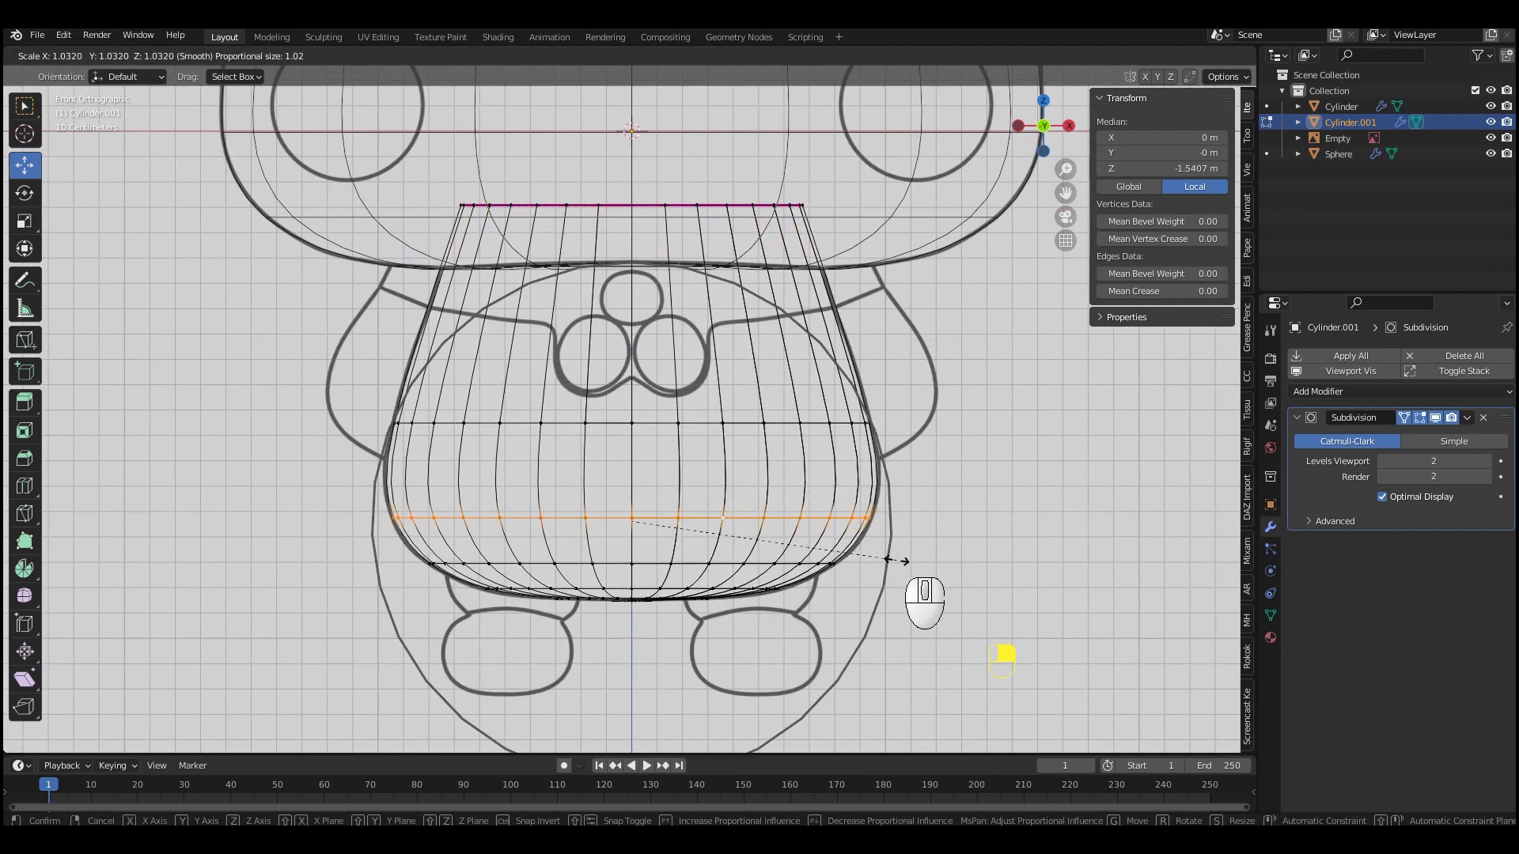
left_click(894, 556)
key("s")
left_click(962, 550)
key("shift+z")
middle_click_drag(902, 509, 861, 478, "shift")
Raise the body's middle edge loop about 0.05 m along Z and scale it in slightly to smooth the silhouette
key("ctrl+Tab")
left_click(787, 429)
middle_click_drag(819, 384, 813, 468)
key("ctrl+Tab")
left_click(909, 448)
middle_click_drag(910, 447, 783, 471)
key("KP_1")
left_click_drag(623, 432, 625, 426)
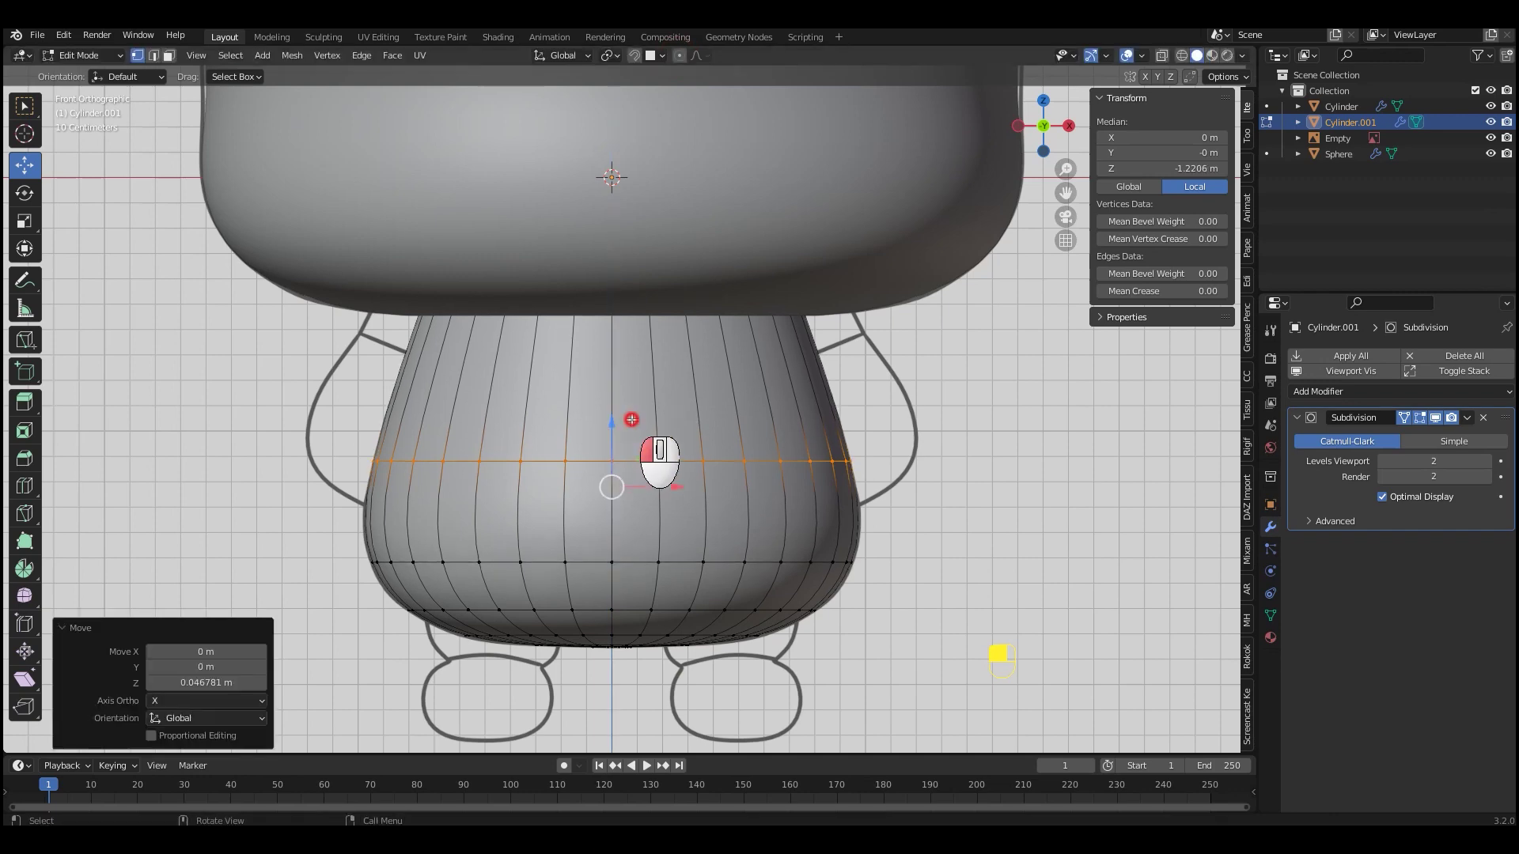
key("s")
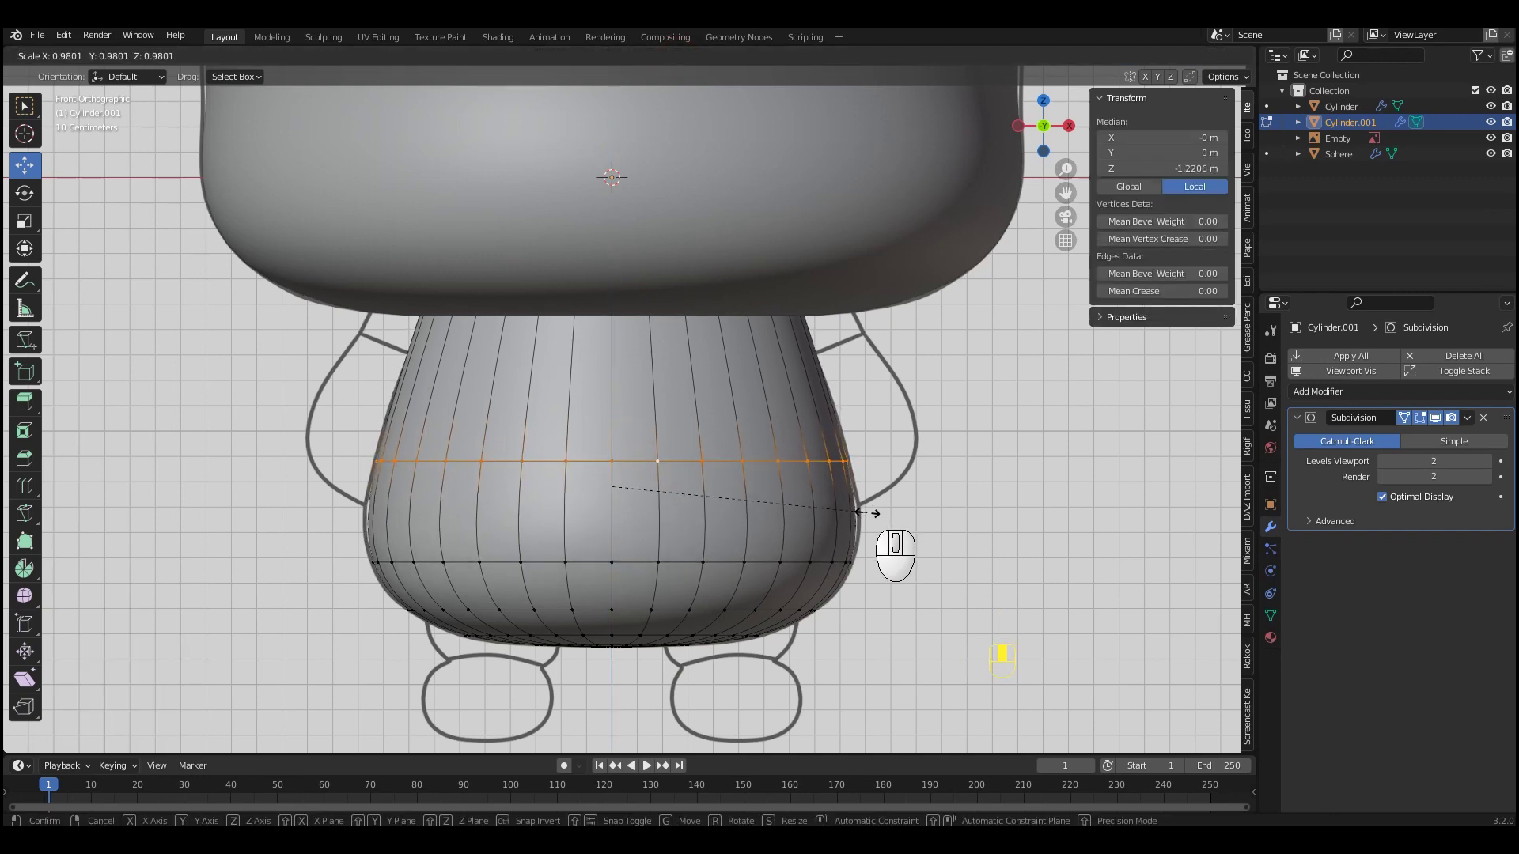
left_click(860, 513)
Scale the lower half of the body mesh by 1.01 in wireframe and return to Object Mode
key("shift+z")
left_click_drag(422, 659, 367, 661)
key("s")
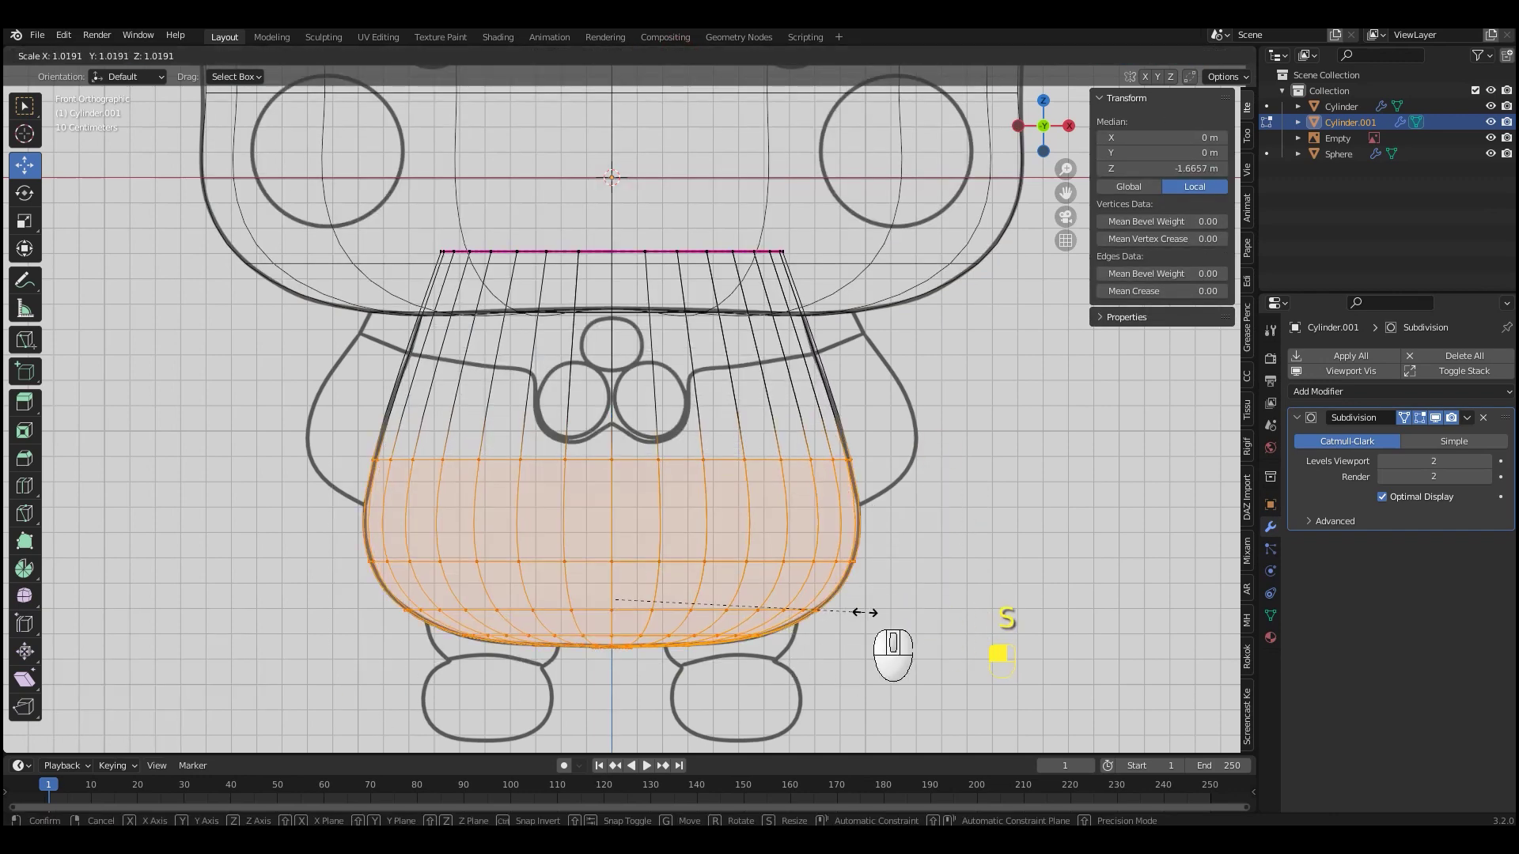
left_click(912, 610)
key("shift+z")
key("shift+alt+z")
mouse_move(899, 559)
middle_mouse_down()
mouse_move(807, 499)
mouse_move(895, 468)
mouse_move(871, 461)
mouse_move(827, 530)
middle_mouse_up()
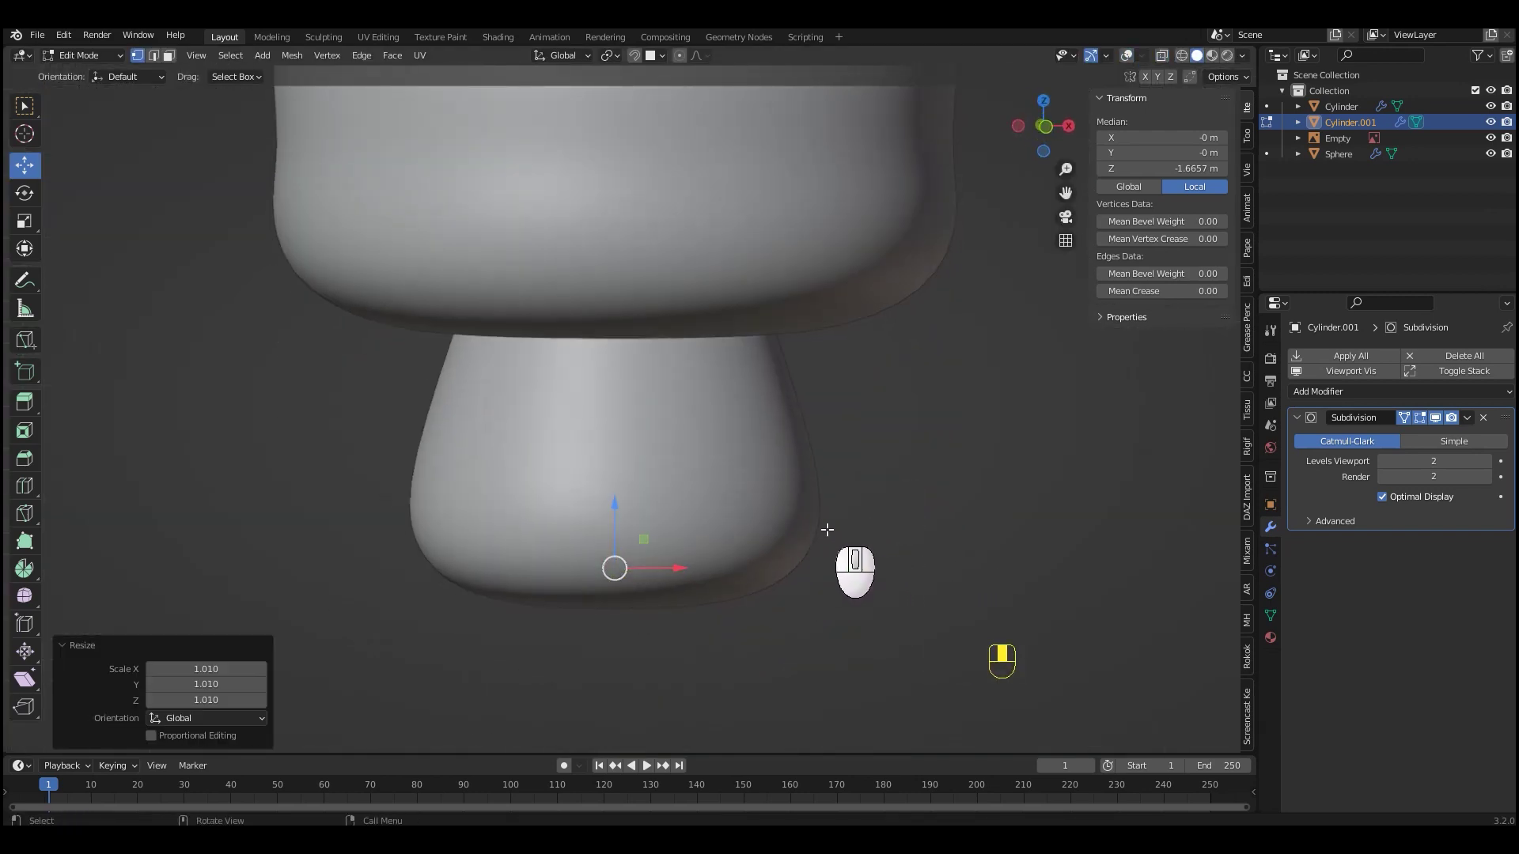
key("shift+alt+z")
key("KP_1")
key("ctrl+Tab")
left_click(686, 447)
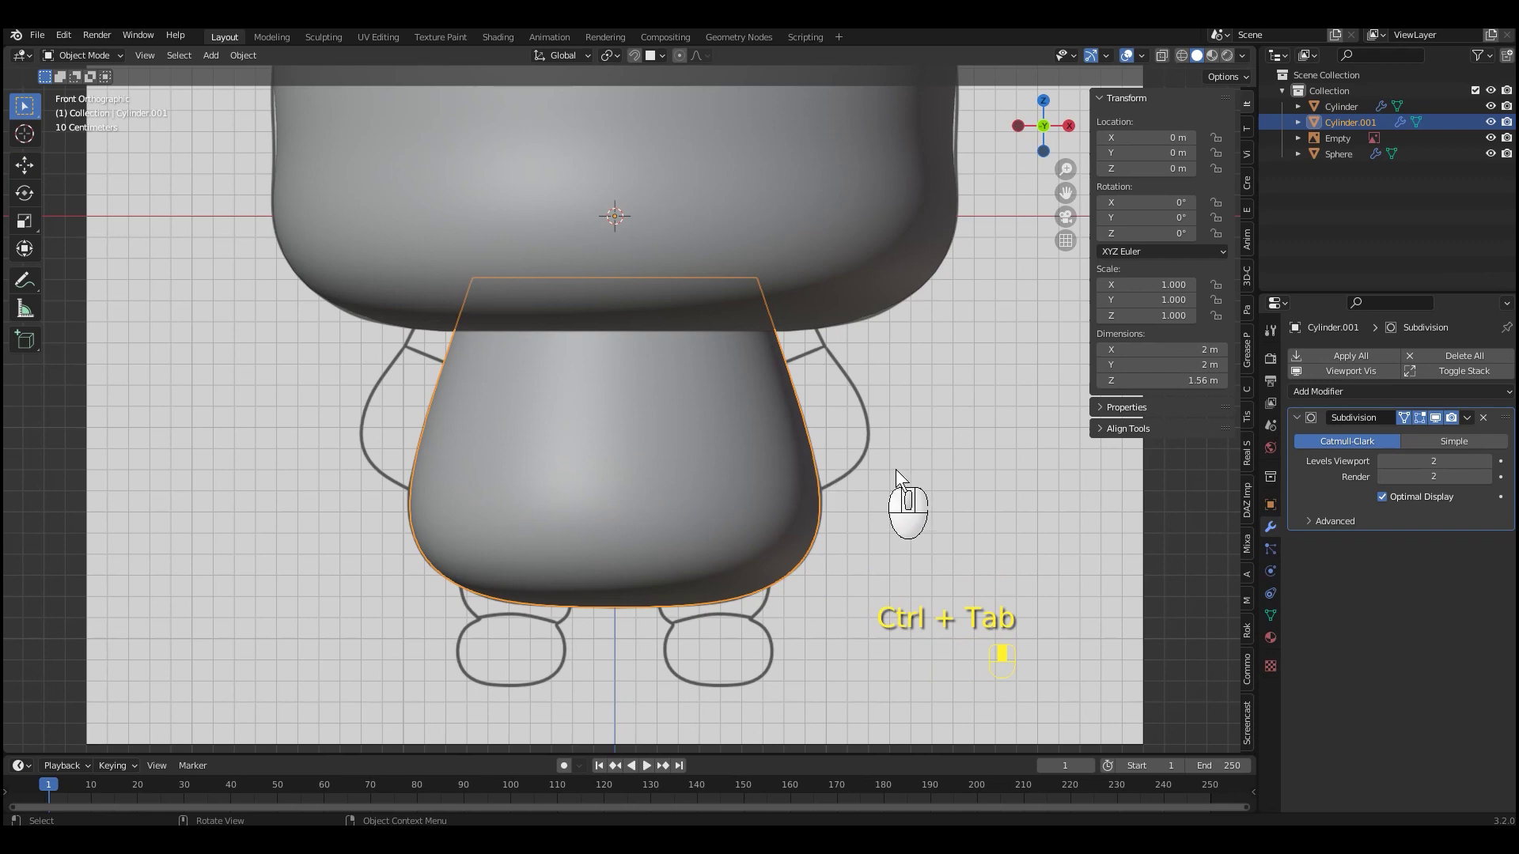
key("n")
Add a cube mesh to the scene for the arm
scroll(950, 471, "down", 5)
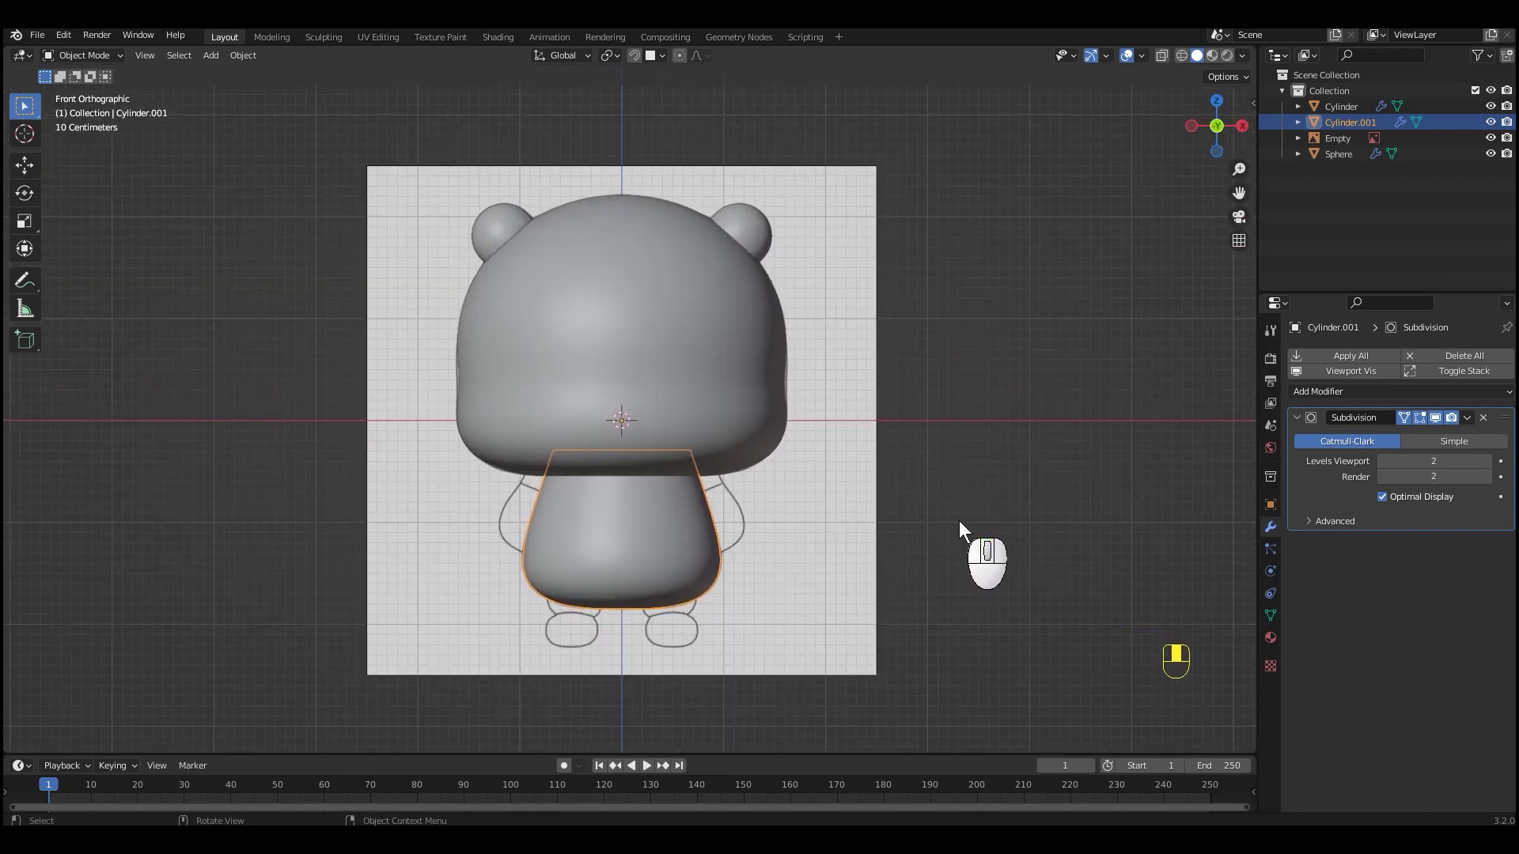
scroll(1000, 532, "down", 1)
key("shift+a")
mouse_move(889, 396)
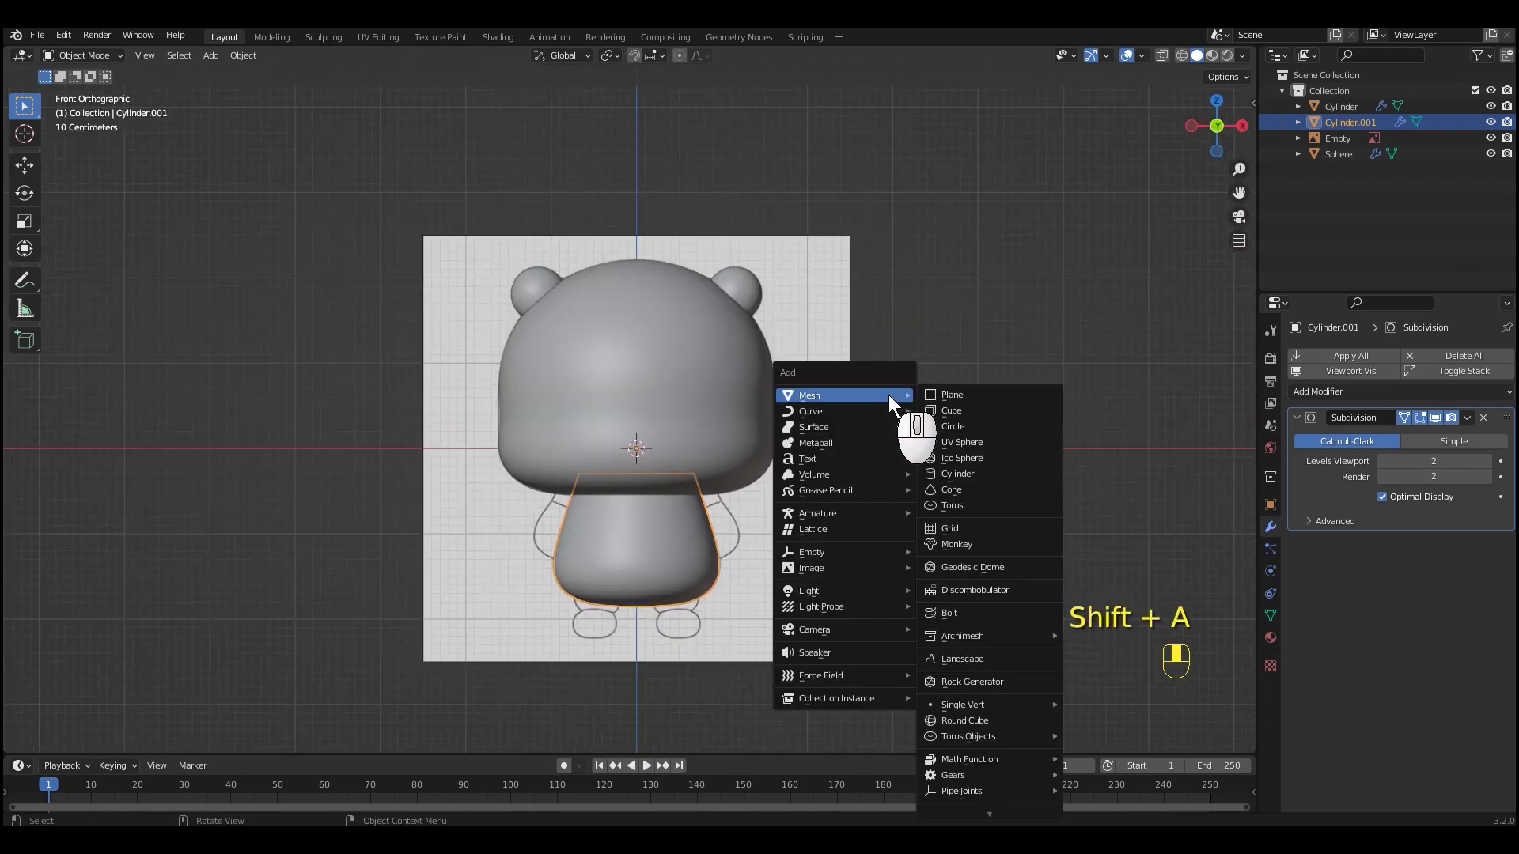
left_click(965, 406)
Give the arm cube a Subdivision Surface modifier with viewport and render levels 4 and shade it smooth
left_click(1356, 362)
left_click(1241, 643)
double_click(1424, 461)
type("4")
key("Return")
right_click(886, 457)
left_click(885, 457)
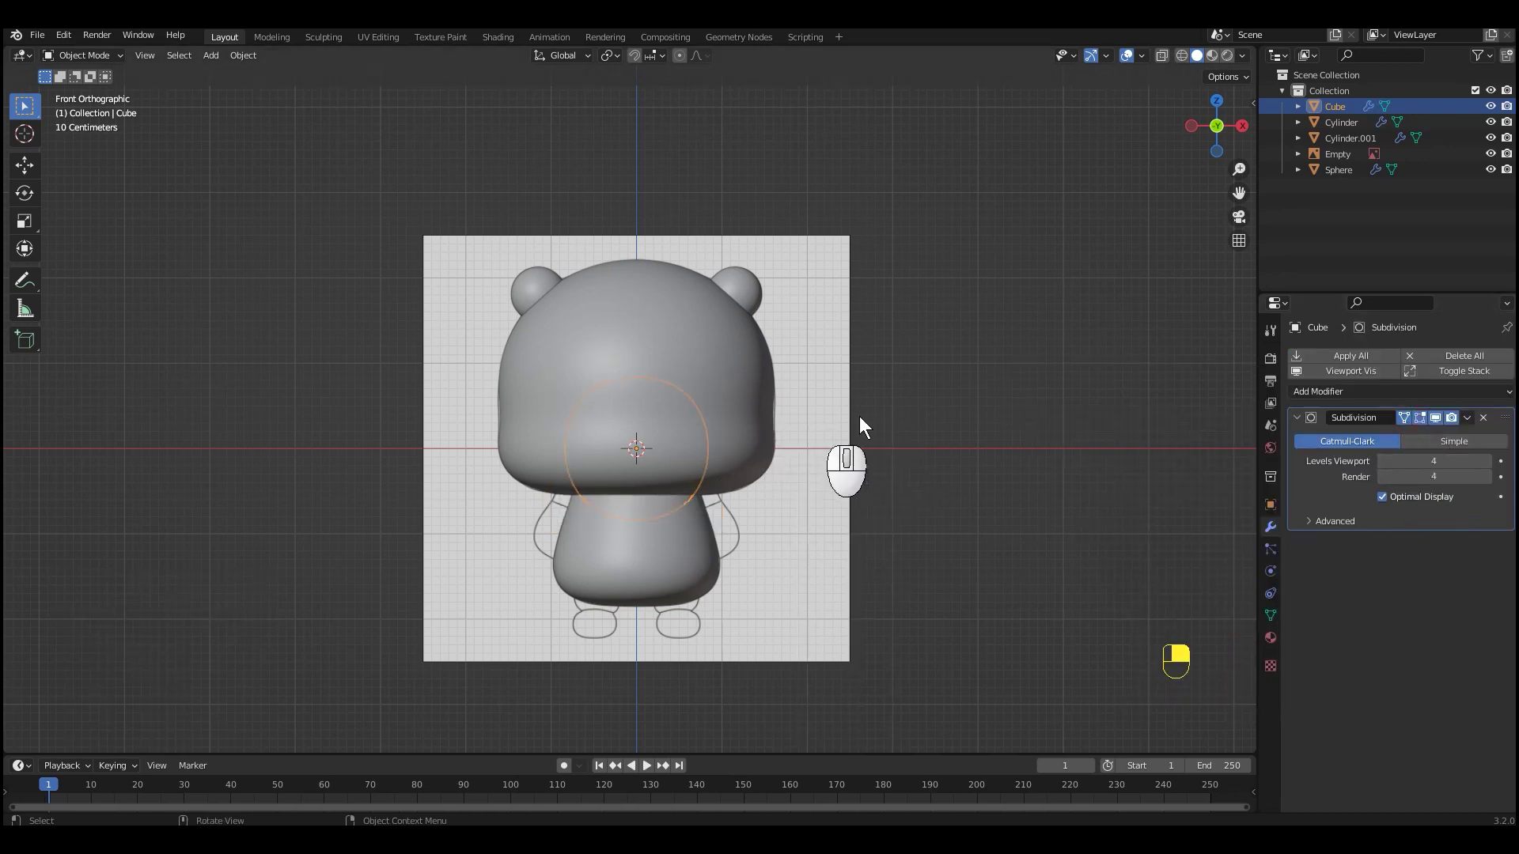
In Edit Mode, move the arm mesh about 3.46 m along X beside the reference and scale it by 2 along Z
key("ctrl+Tab")
left_click(1005, 411)
key("s")
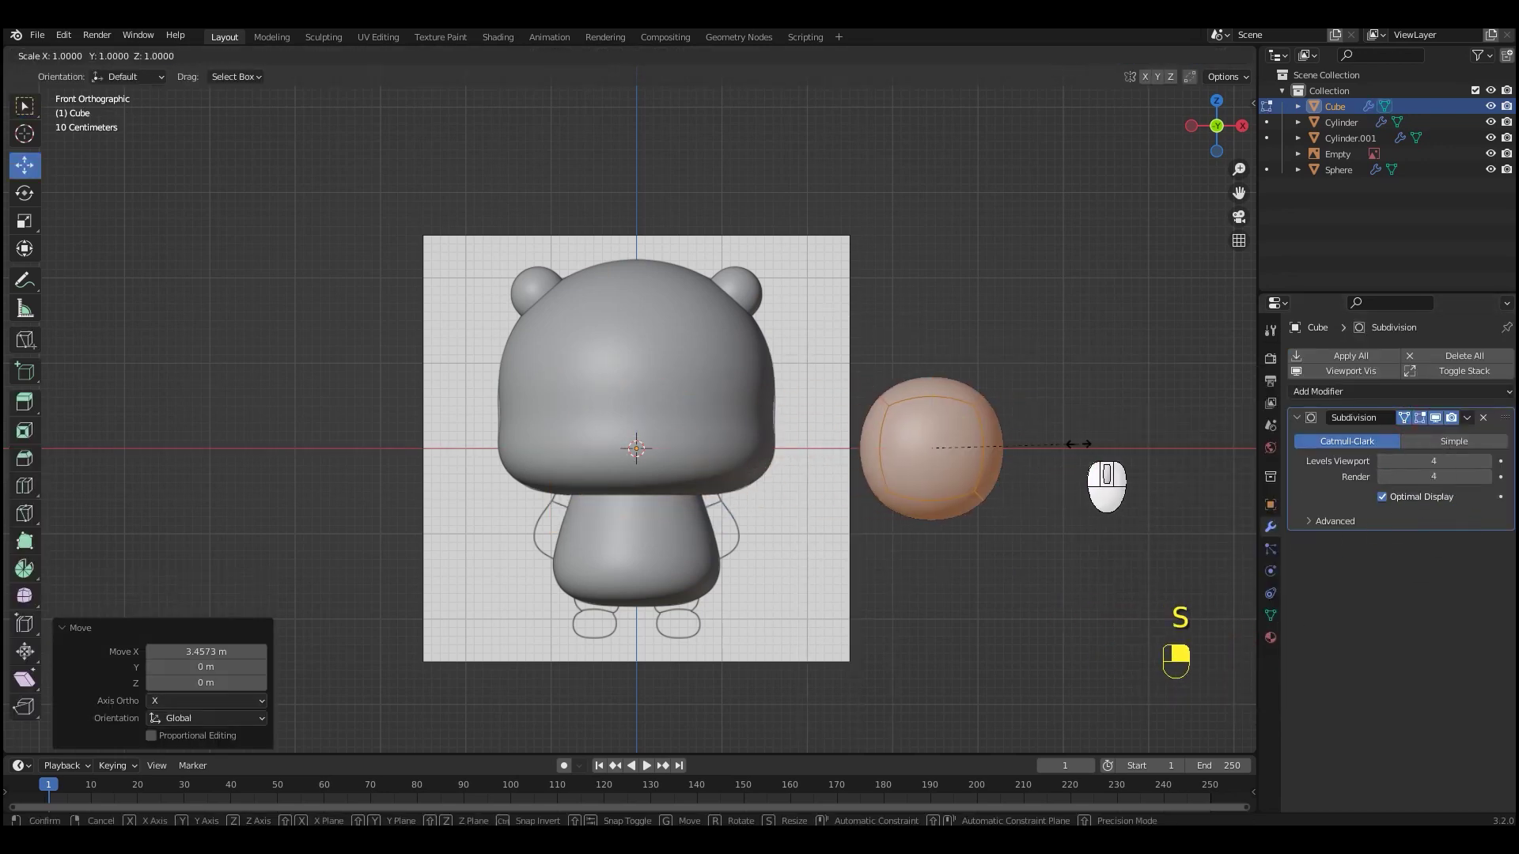
key("z")
key("KP_2")
key("KP_Enter")
Add a centred horizontal loop cut around the arm mesh and scale the whole mesh by 0.3
key("ctrl+r")
left_click(986, 439)
key("Escape")
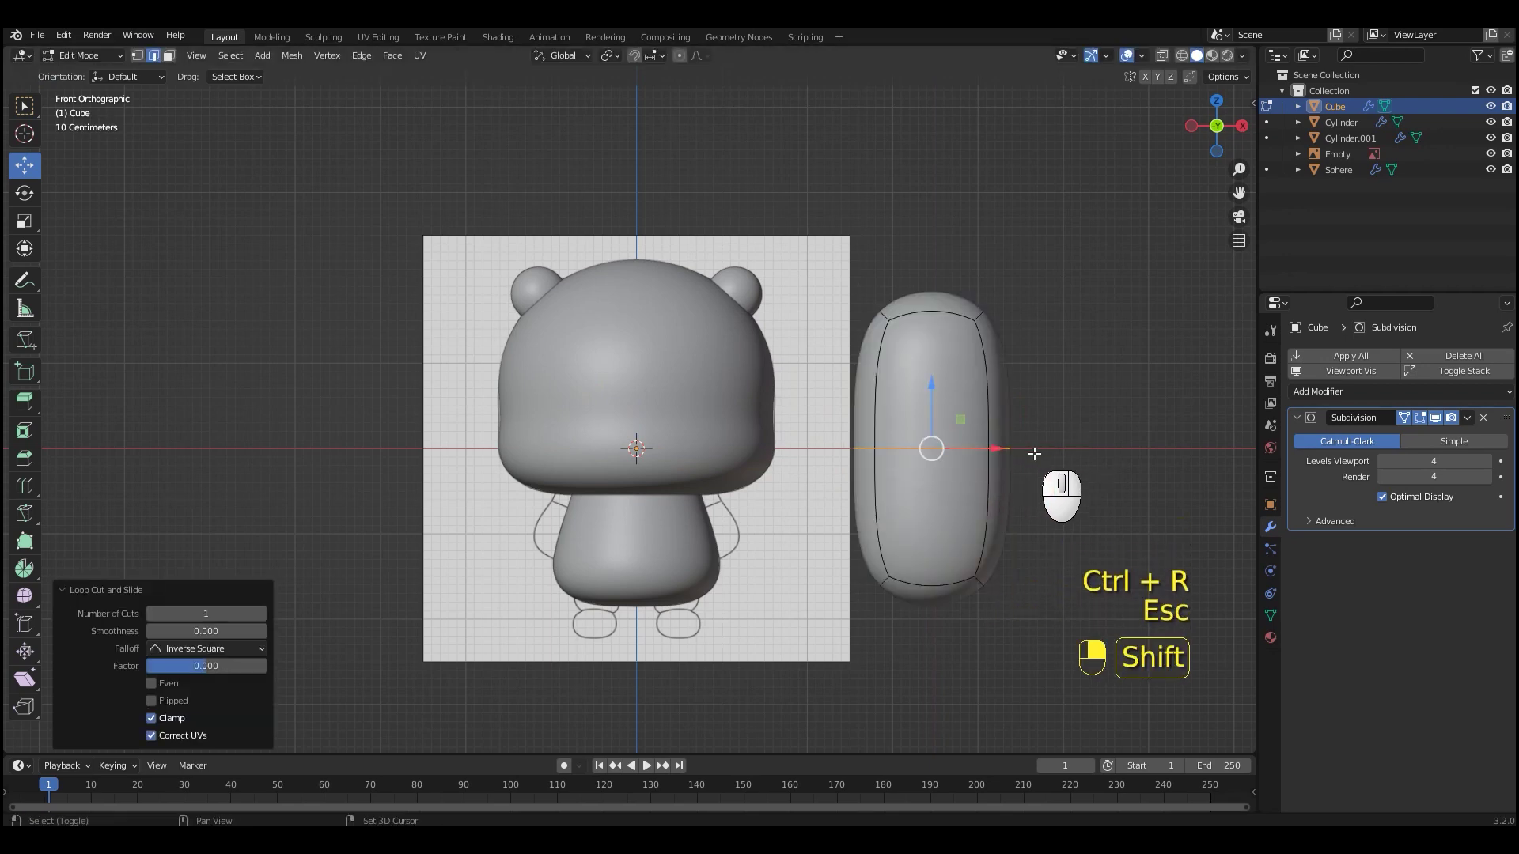
middle_click_drag(1019, 443, 934, 432, "shift")
key("a")
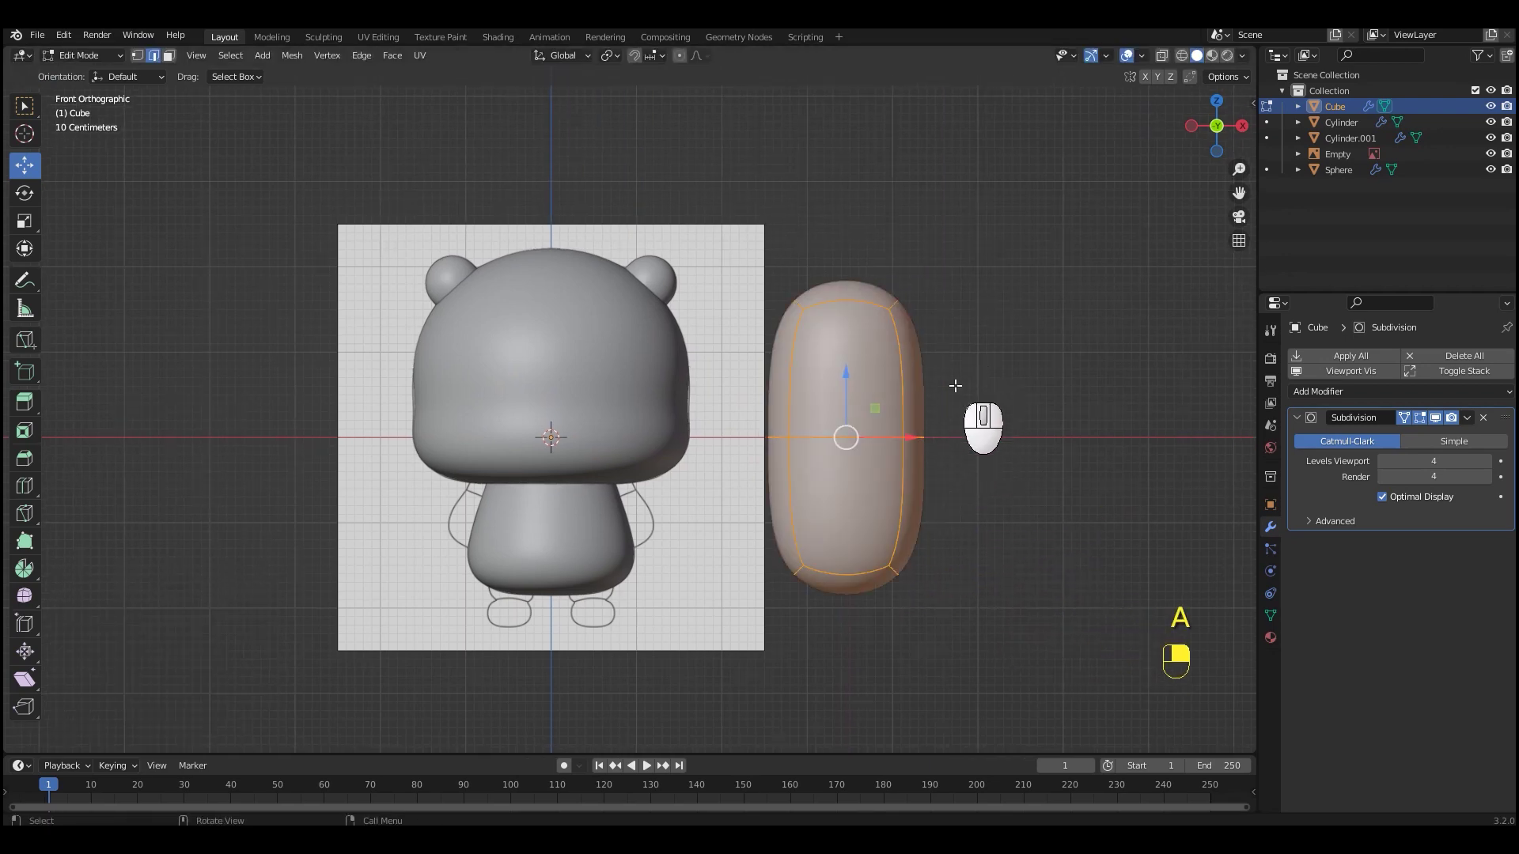
key("s")
key("KP_Decimal")
key("KP_3")
key("KP_Enter")
Scale the arm's top face by 0.6 and lower it 0.2 m along Z
scroll(1046, 421, "up", 2)
middle_click_drag(1046, 421, 923, 383, "shift")
key("3")
key("s")
key("KP_Decimal")
key("KP_6")
key("KP_Enter")
left_click_drag(812, 284, 811, 318, "ctrl")
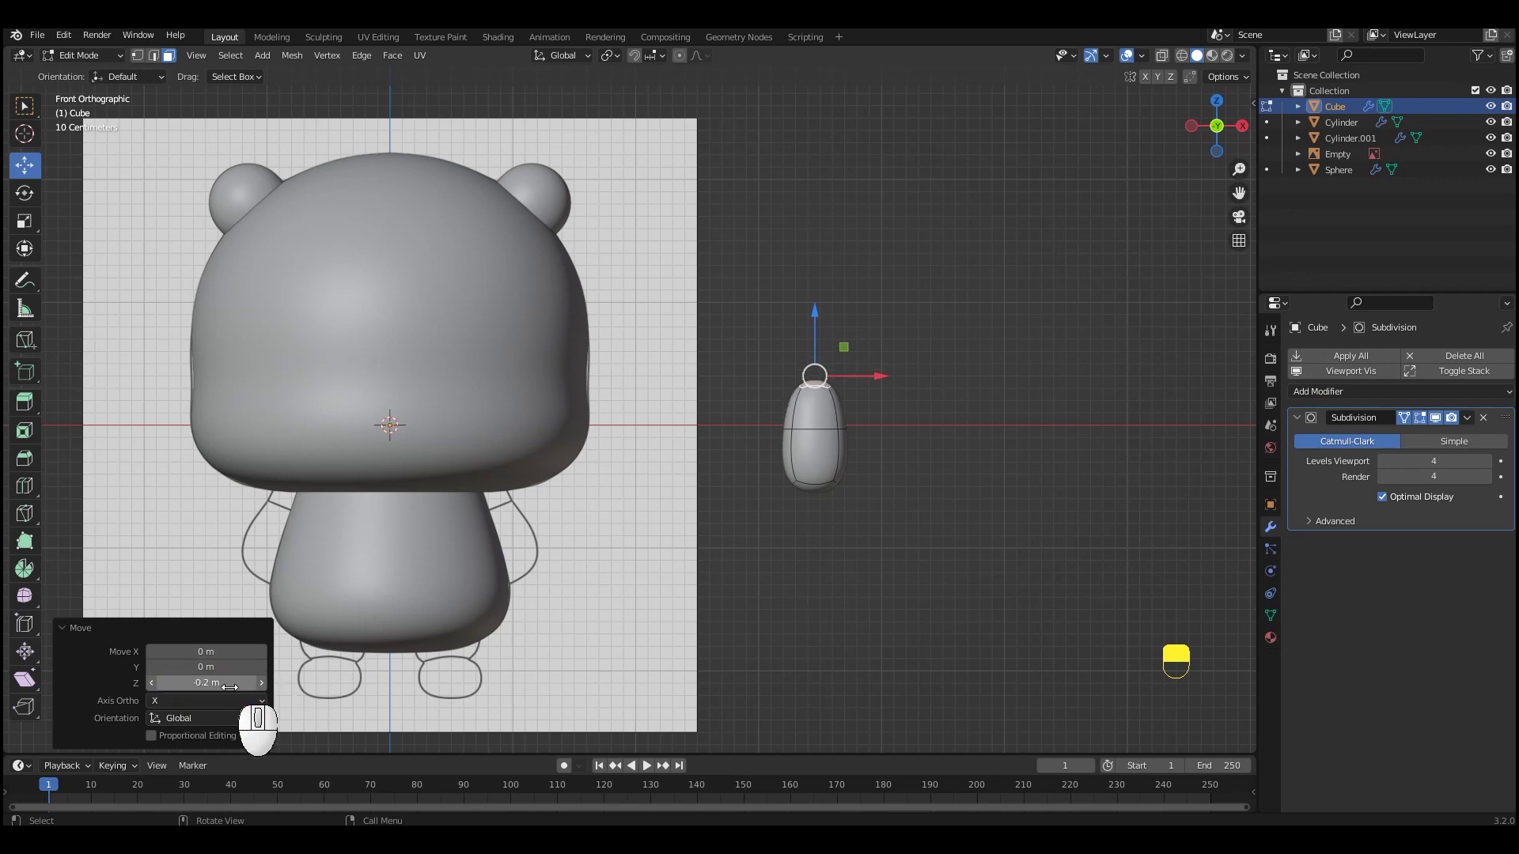
Move the whole arm mesh onto the side of the body and rotate it to the reference arm's angle
key("a")
key("g")
left_click(597, 534)
middle_click_drag(675, 528, 916, 450, "shift")
scroll(916, 475, "up", 1)
key("r")
left_click(946, 537)
key("g")
left_click(923, 527)
Fine-tune the arm's position over the reference in wireframe and rotate it by about 0.5°
key("shift+z")
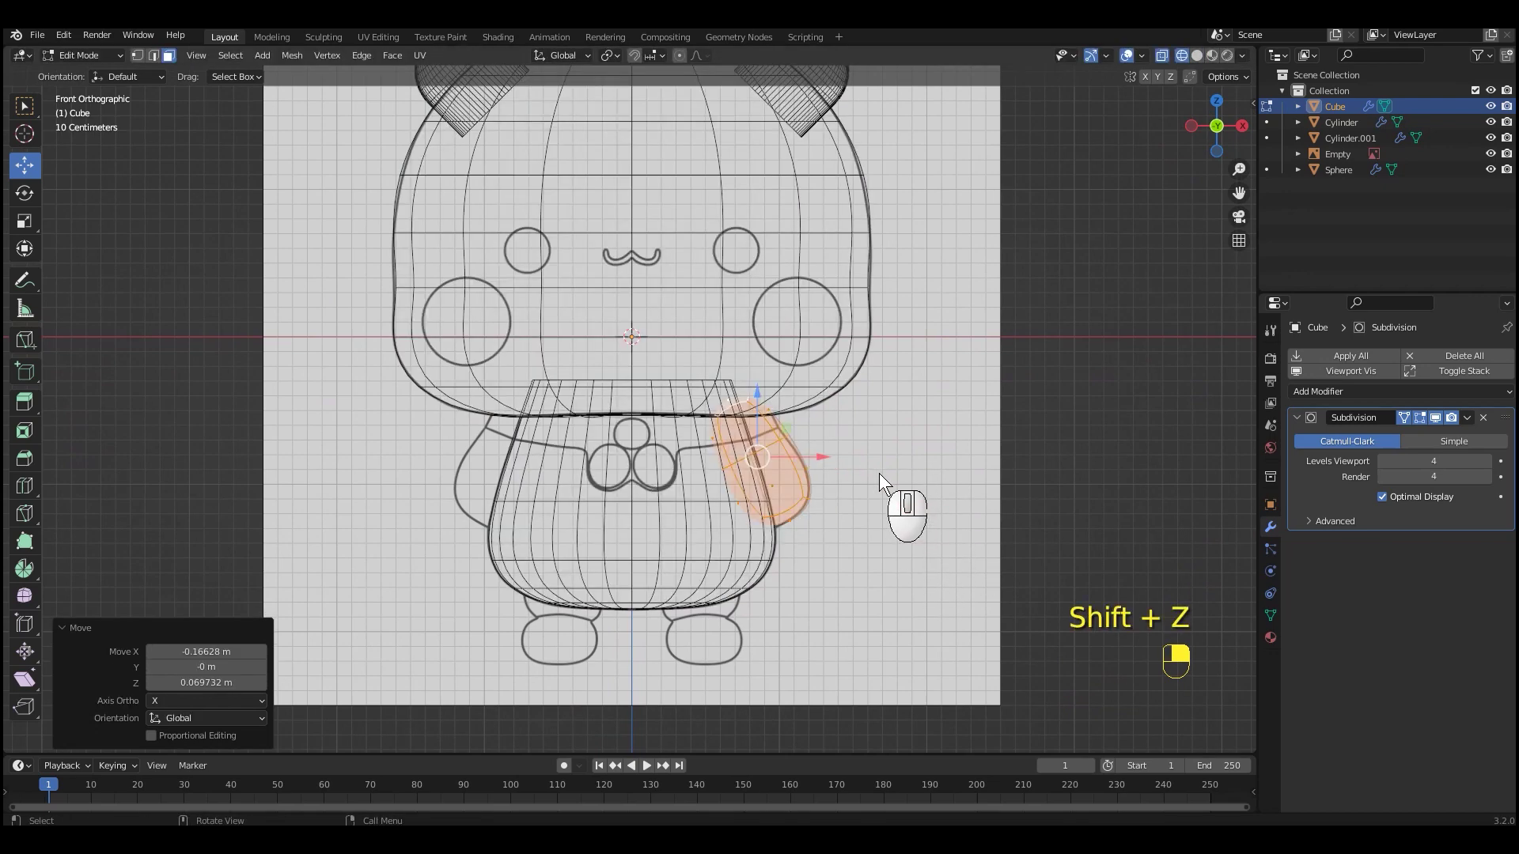
scroll(880, 479, "up", 2)
key("g")
key("r")
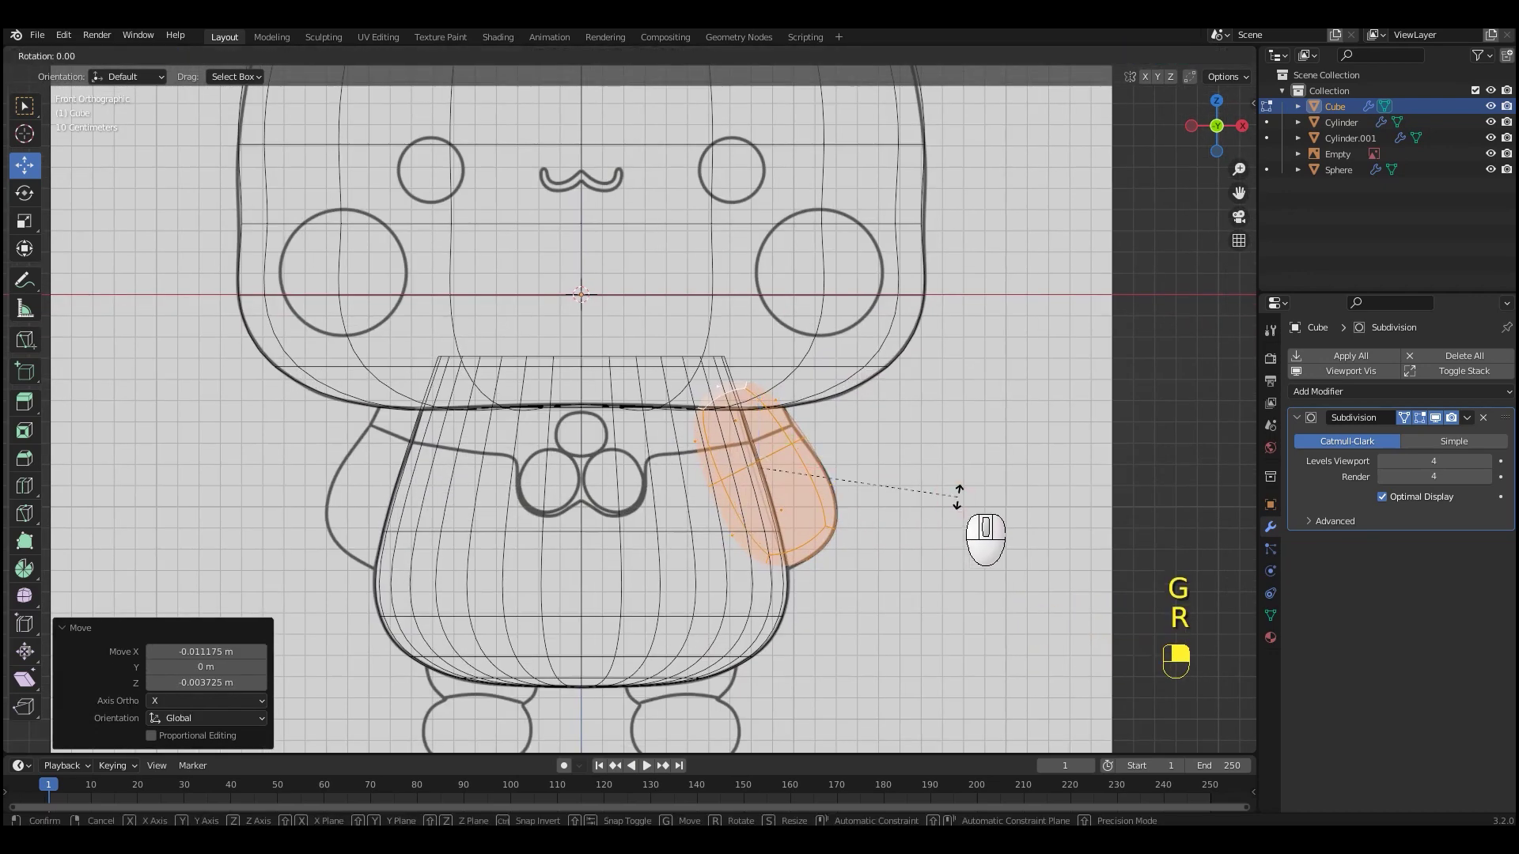
left_click(957, 499)
key("shift+z")
Mirror the arm to the other side of the body with a Mirror modifier on X and return to Object Mode
scroll(960, 498, "down", 3)
left_click(1345, 390)
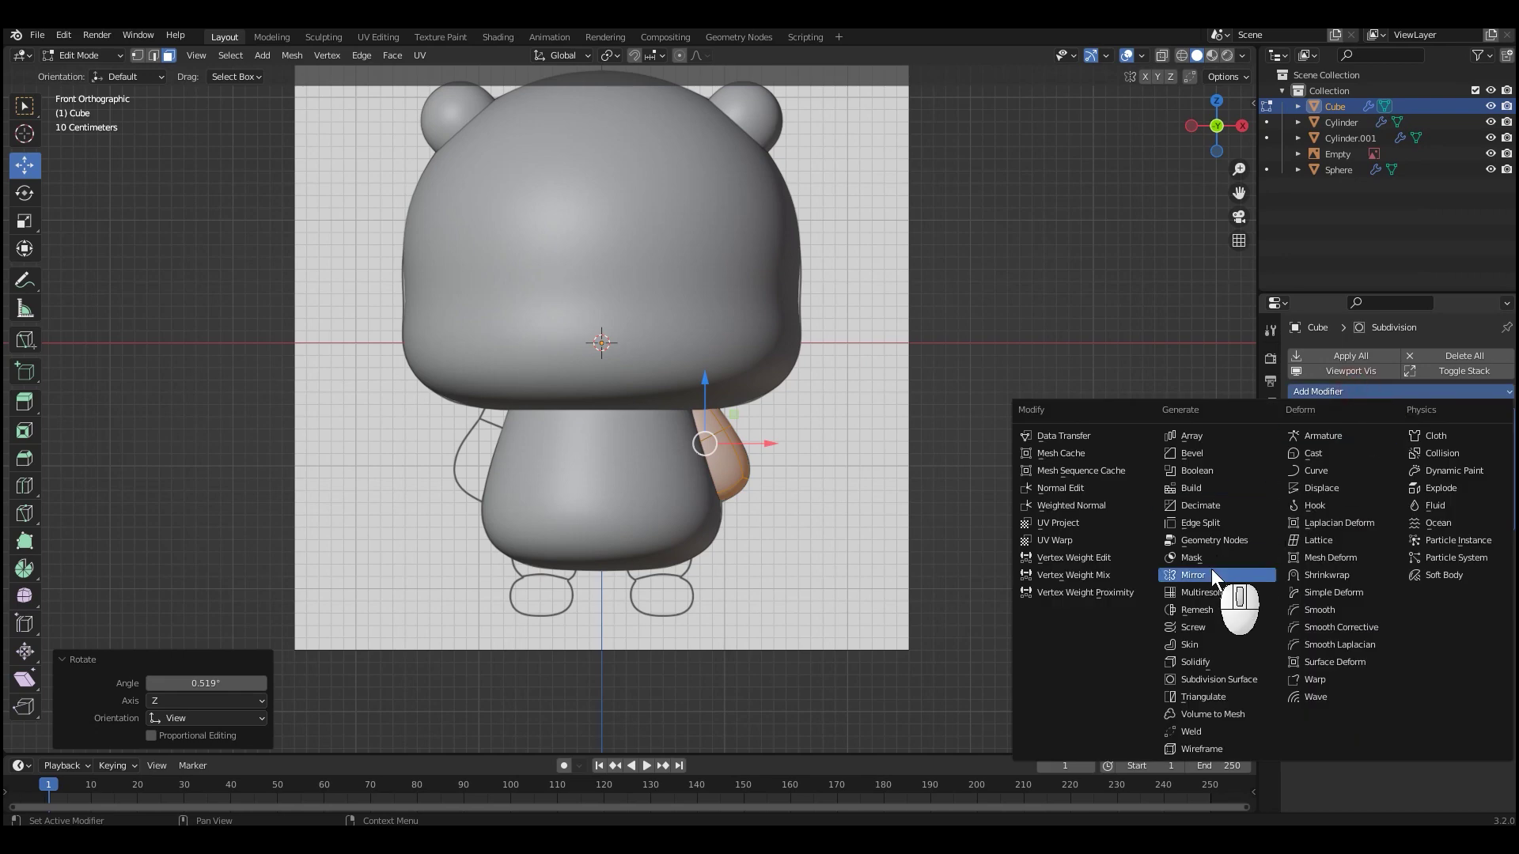
left_click(1207, 576)
middle_click_drag(1241, 618, 949, 558)
key("KP_1")
key("ctrl+Tab")
left_click(804, 481)
Add another cube mesh to the scene for the foot and leg
middle_click_drag(983, 477, 1024, 536, "shift")
scroll(1042, 489, "up", 1)
scroll(1053, 530, "down", 1)
key("shift+a")
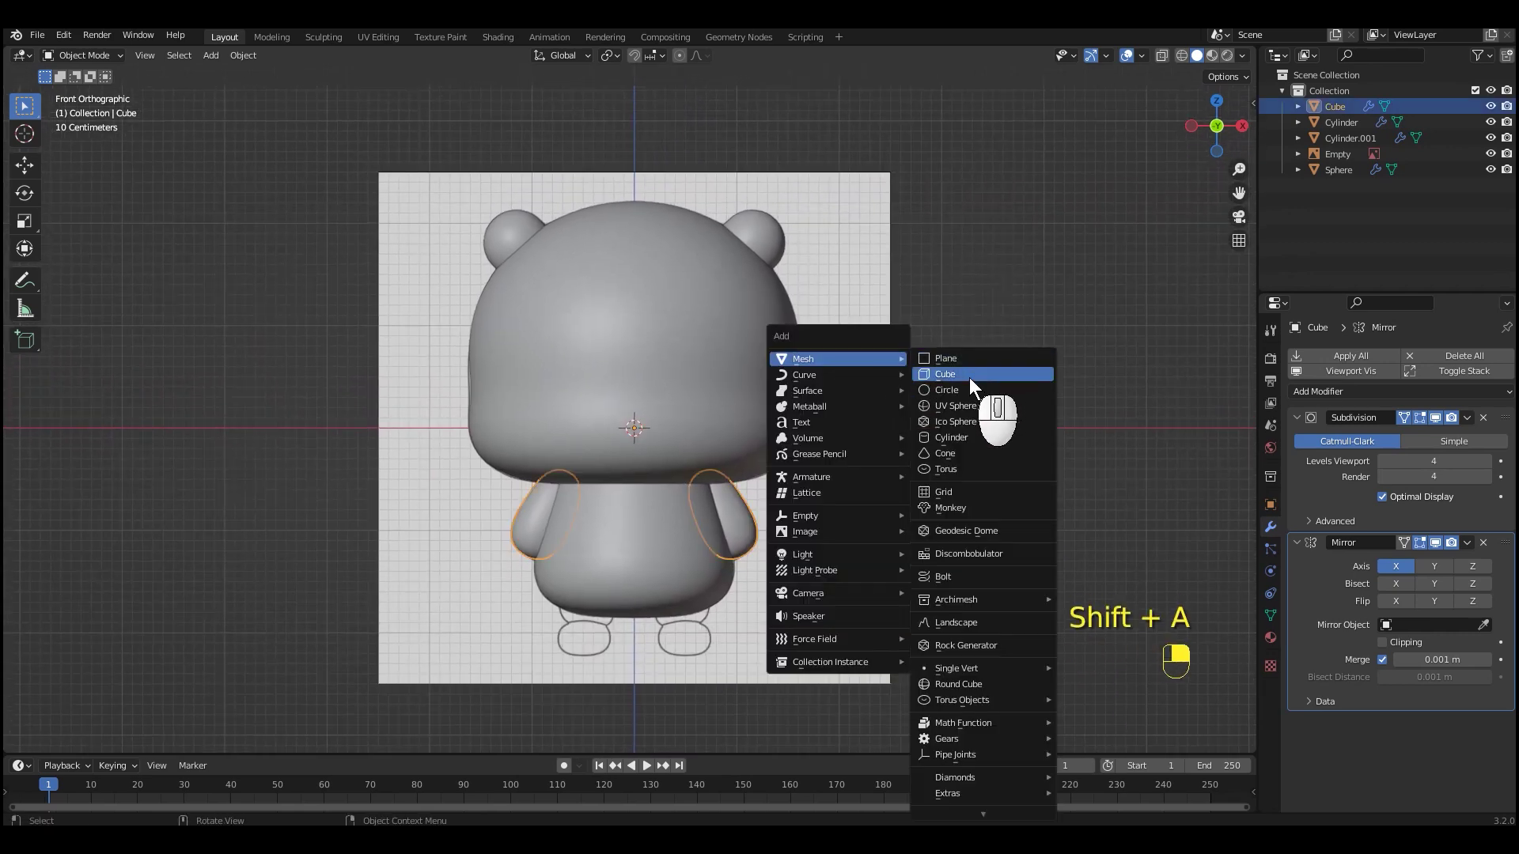
left_click(975, 370)
Give the foot cube a Subdivision Surface modifier with viewport and render levels 4 and shade it smooth
left_click(1354, 357)
left_click(1242, 643)
double_click(1434, 461)
type("4")
right_click(965, 423)
left_click(953, 421)
In Edit Mode, move the foot cube's mesh about 4 m along X, clear of the character
key("ctrl+Tab")
left_click(1071, 411)
left_click_drag(699, 429, 1107, 429)
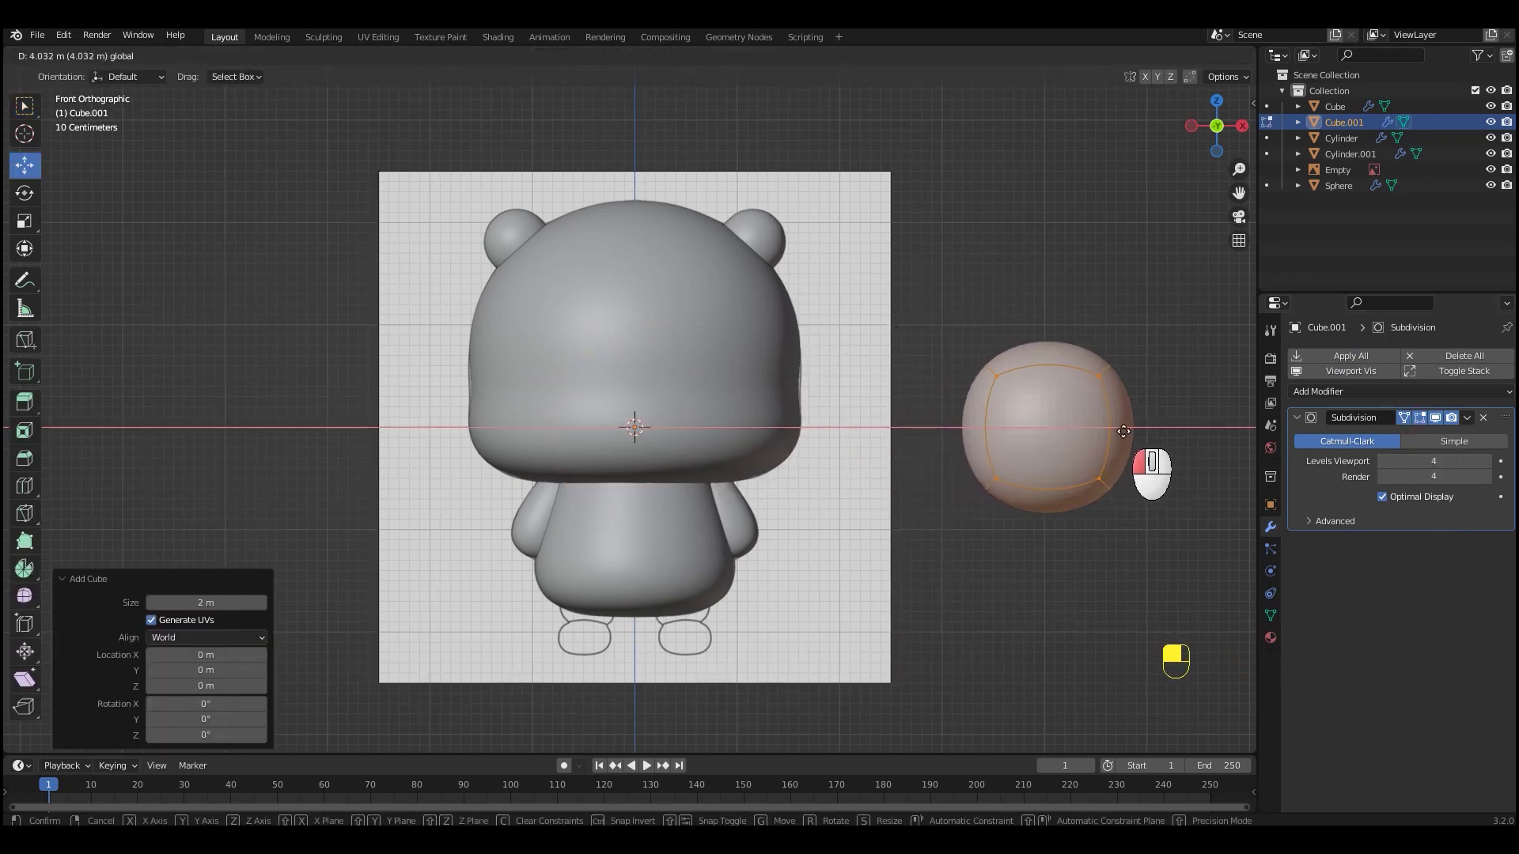
Select the whole foot mesh in the right side view and scale it by 2 along Y
middle_click_drag(1108, 429, 791, 507, "shift")
key("KP_3")
key("3")
left_click(753, 431)
middle_click_drag(753, 431, 769, 484, "shift")
key("a")
key("s")
key("y")
key("KP_2")
key("KP_Enter")
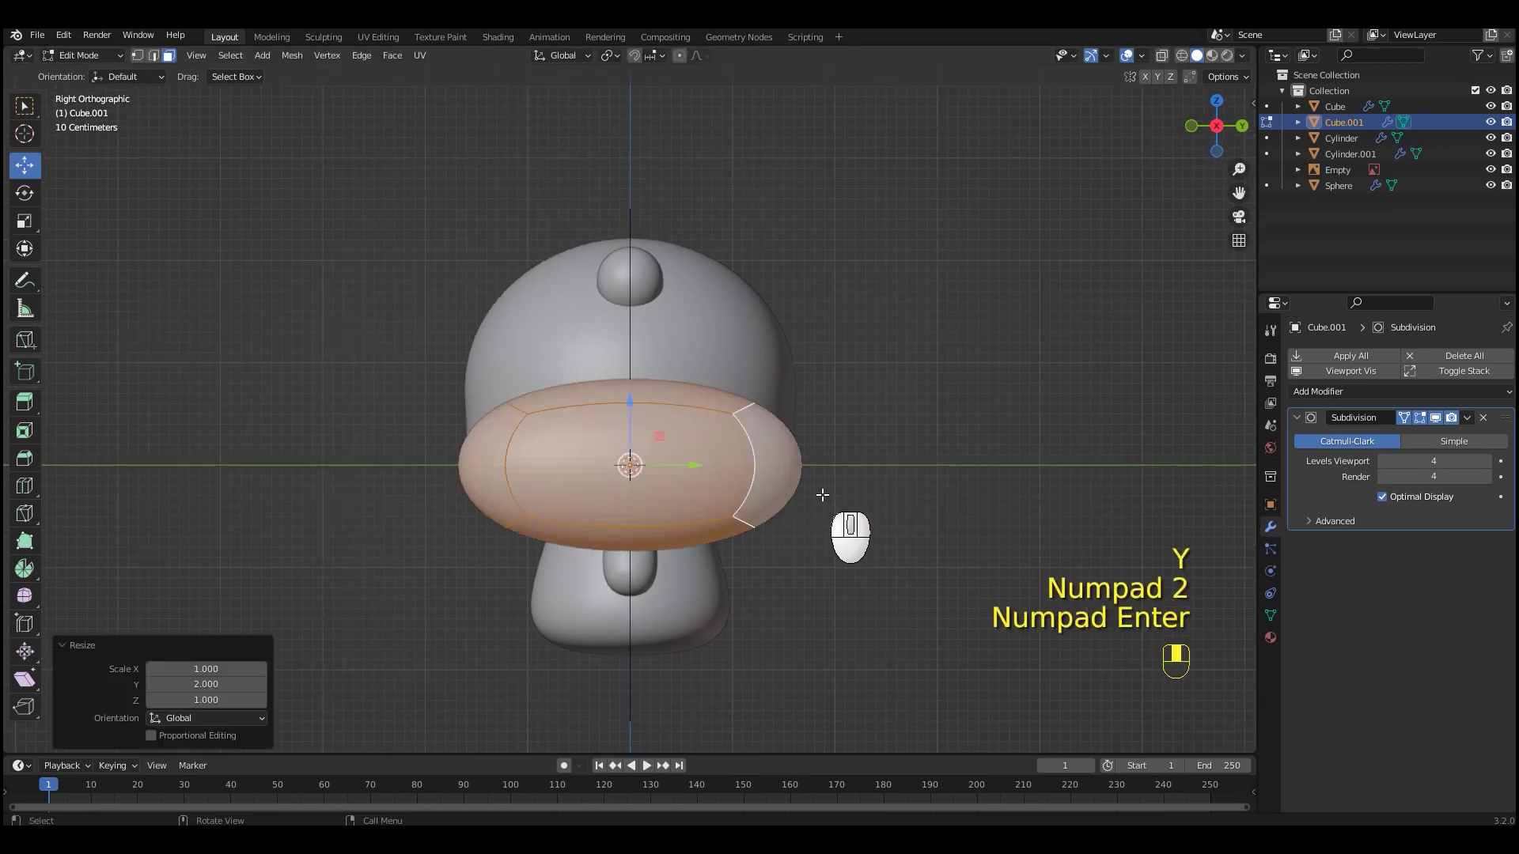
Add a centred vertical loop cut and a horizontal loop cut slid close to the foot's base
key("ctrl+r")
left_click(699, 446)
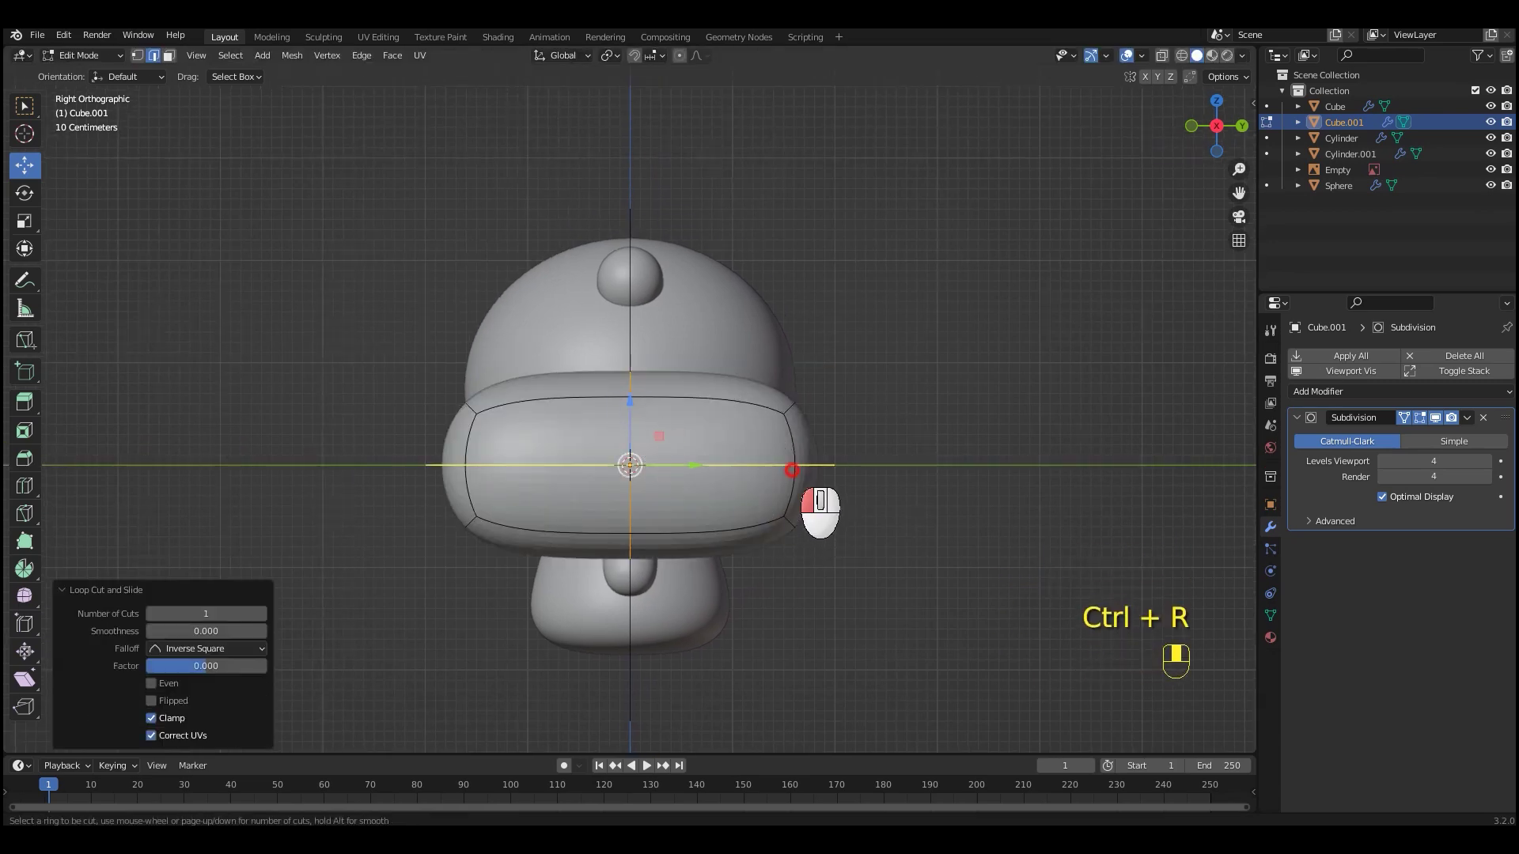
left_click(792, 470)
left_click(782, 507)
Extrude the top face of the foot's rear half upward by 1 m to form the leg
key("3")
left_click(724, 372)
key("e")
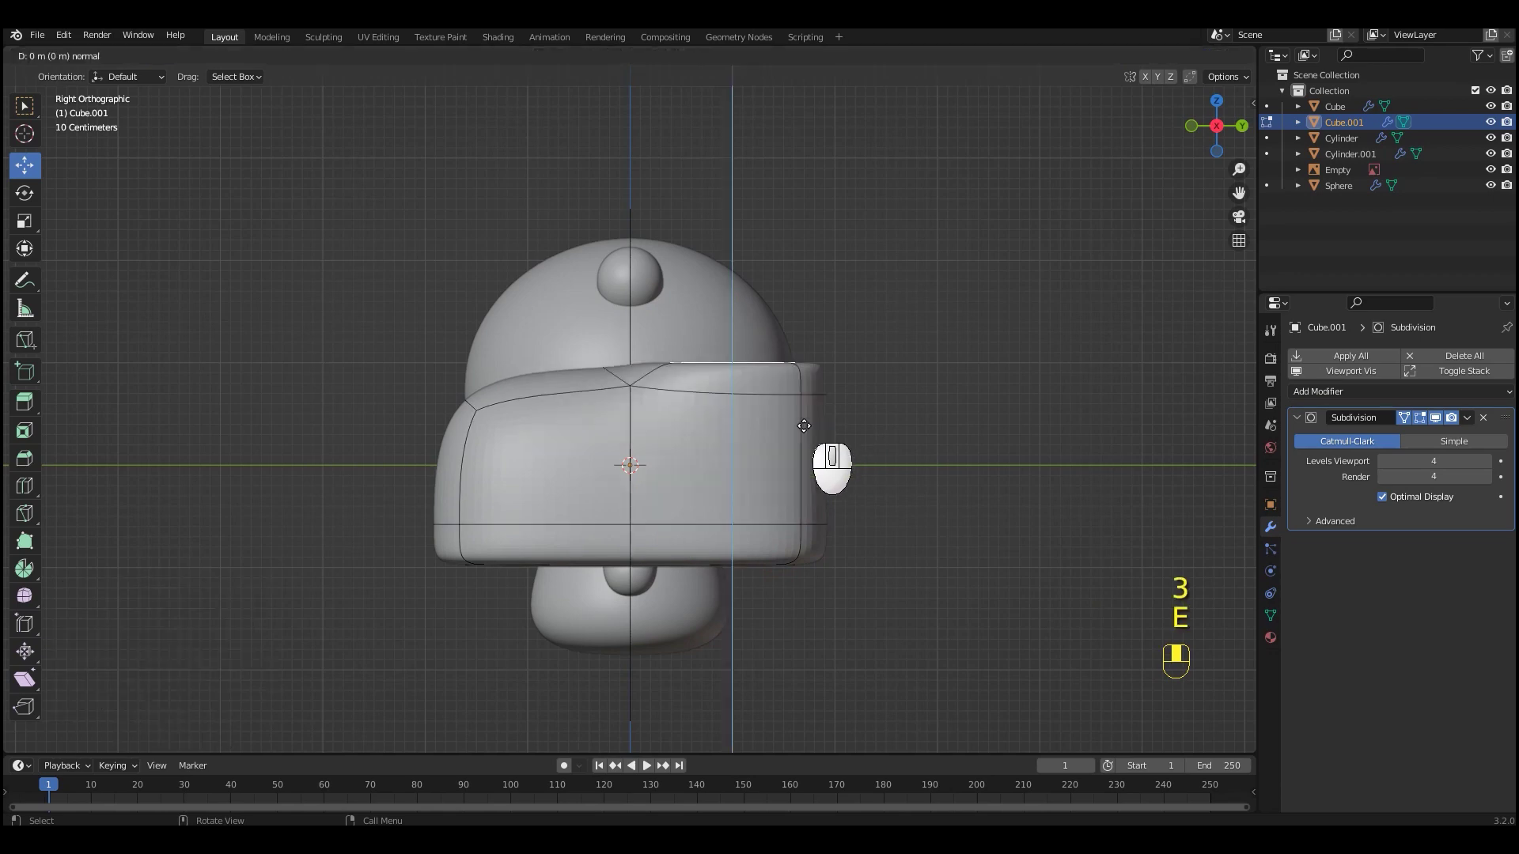
left_click(774, 315)
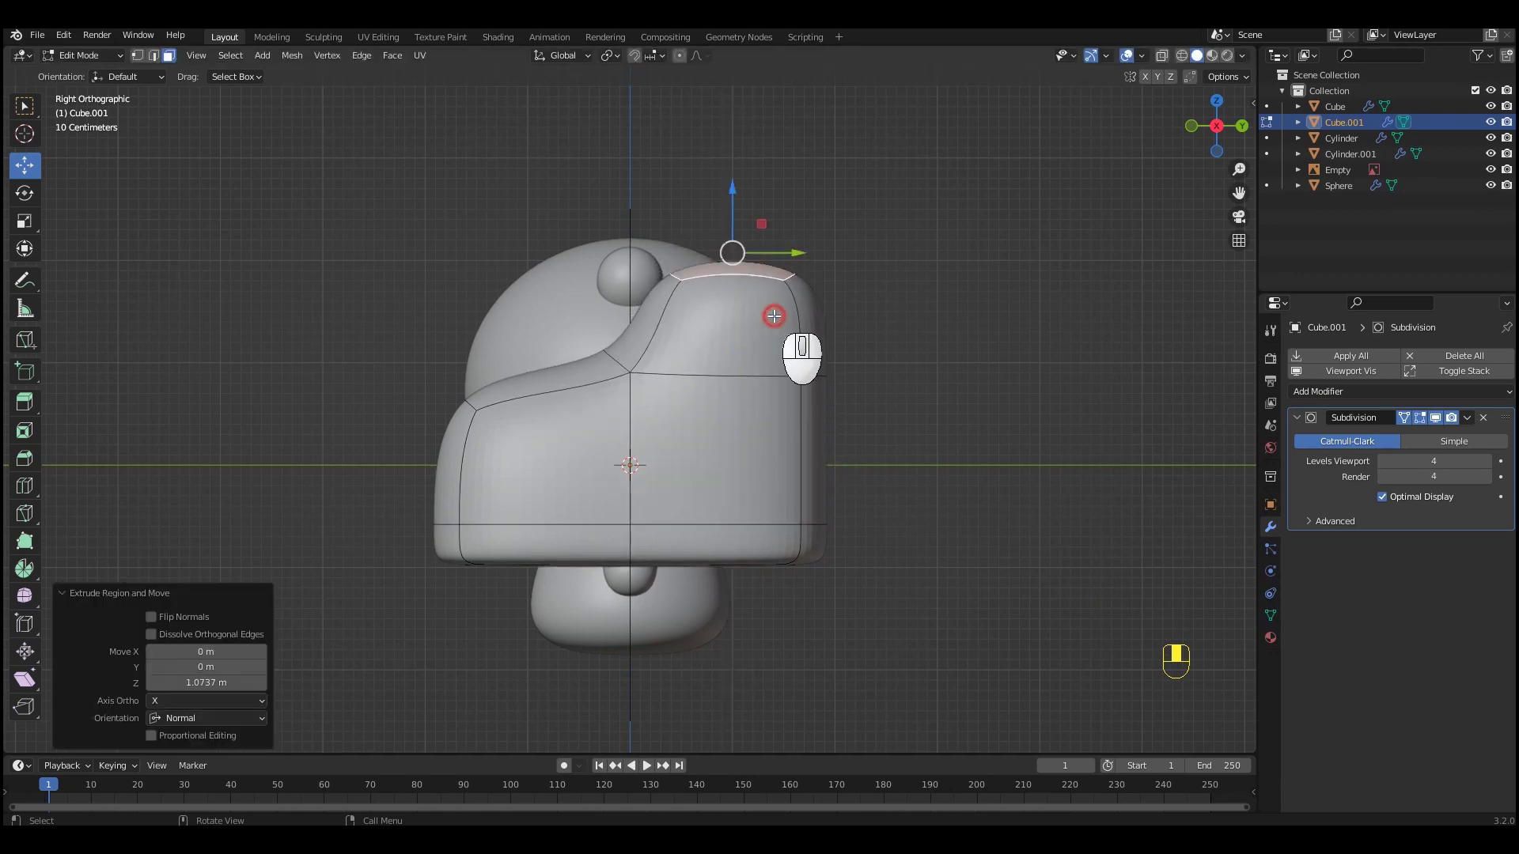
left_click(223, 683)
type("1")
key("Return")
key("KP_Decimal")
Add a vertical loop cut through the foot's front half and slide it toward the leg
key("ctrl+r")
left_click(586, 401)
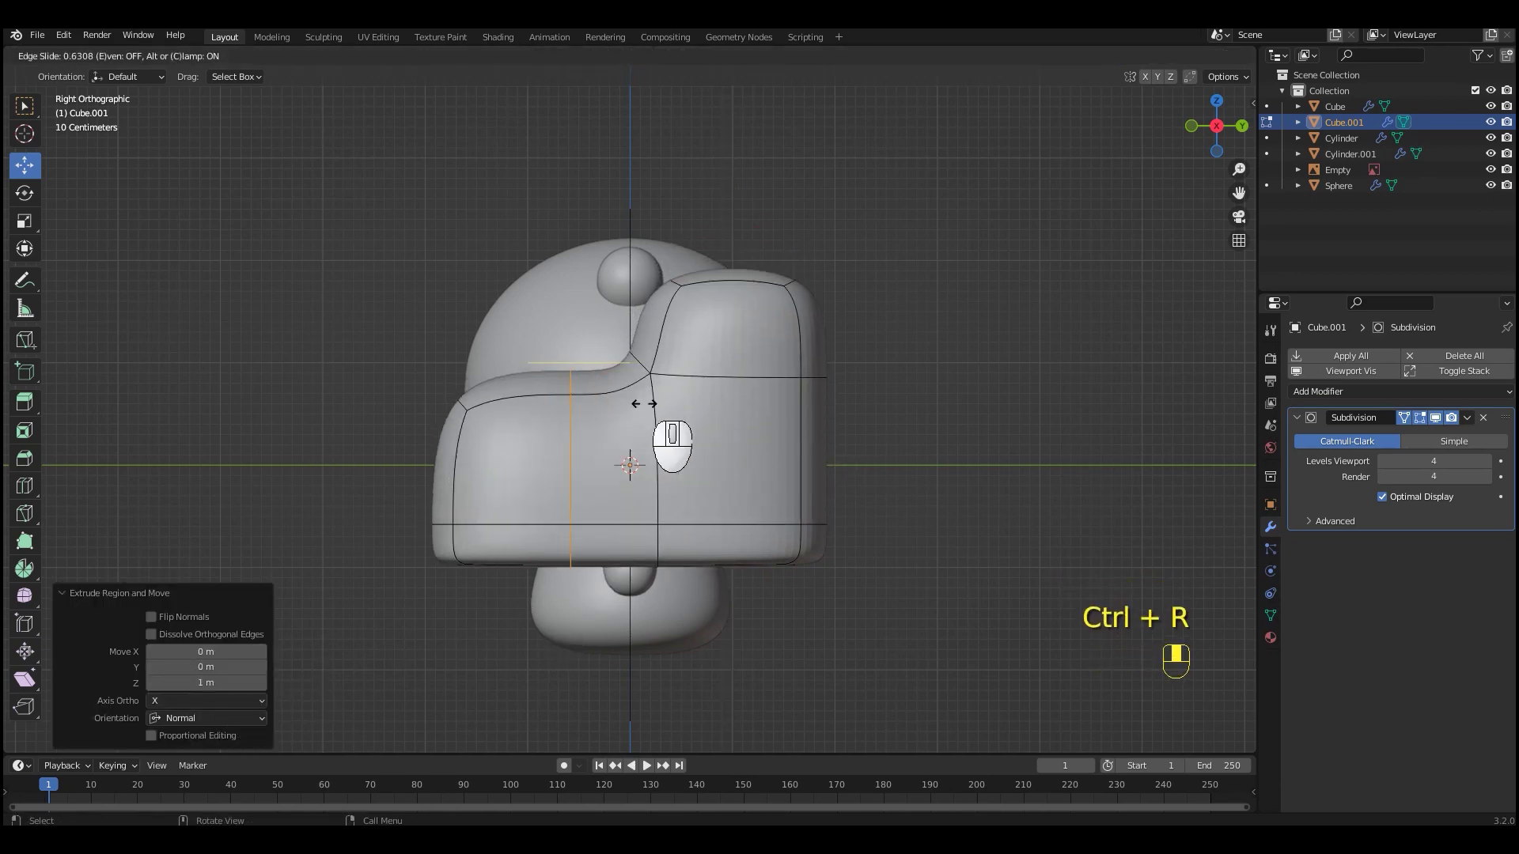
left_click(658, 404)
Select the top face of the foot's leg section and lower it along Z
key("3")
left_click(748, 266)
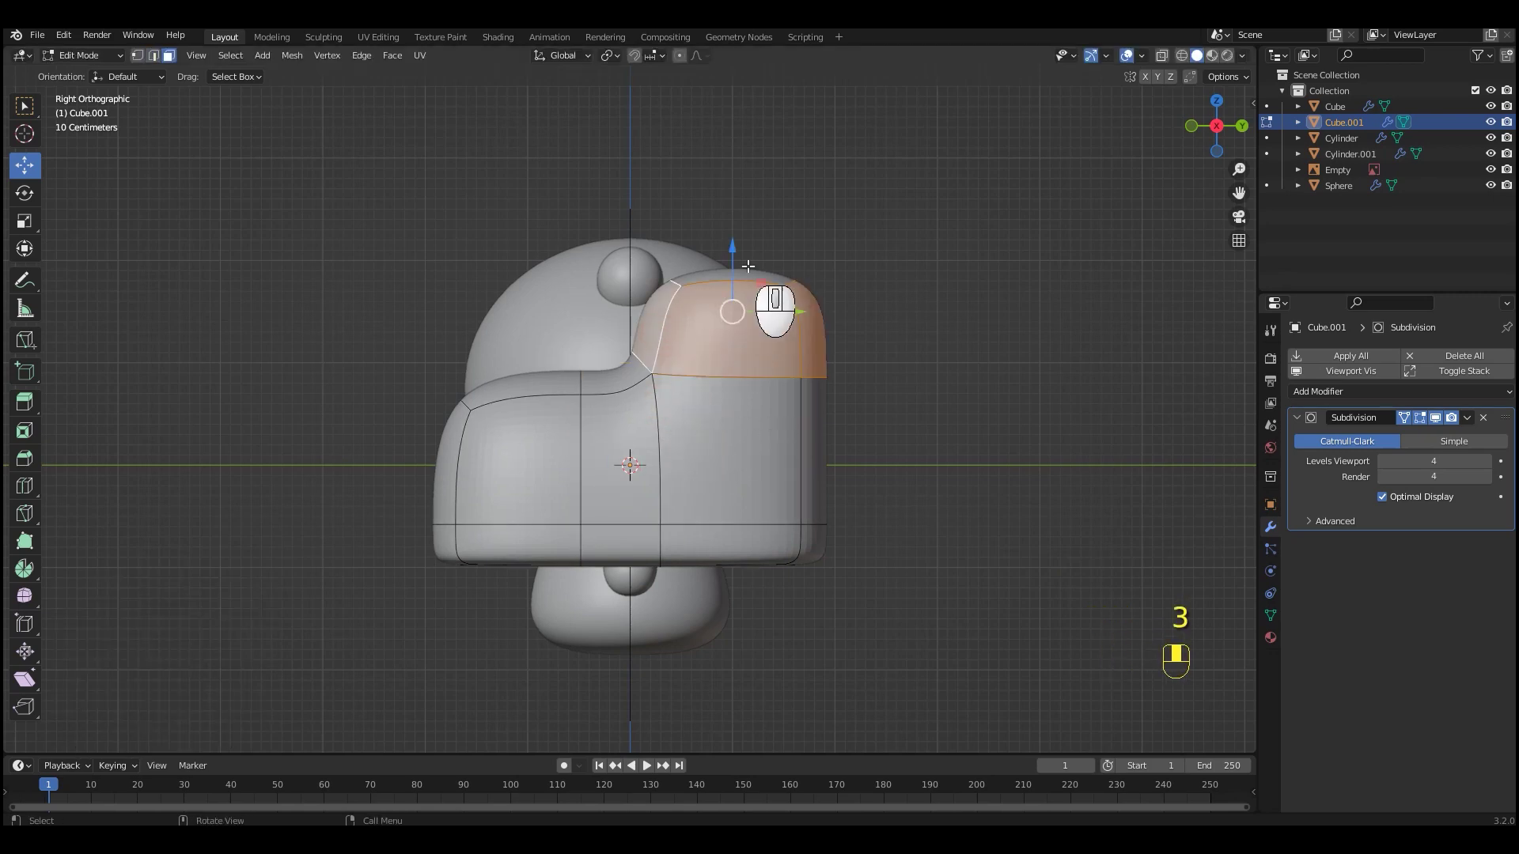
left_click_drag(730, 255, 746, 345)
Flatten the selected edges to 0 along Z, and rescale the whole foot mesh along Z
middle_click_drag(845, 537, 842, 465)
key("2")
key("s")
key("z")
key("KP_0")
key("KP_Enter")
key("a")
key("s")
key("z")
left_click(762, 511, "ctrl")
Select the top face of the foot's leg section and scale it down so the leg tapers
middle_click_drag(892, 551, 733, 645)
key("3")
left_click(673, 473, "shift")
middle_click_drag(796, 645, 742, 443)
left_click(814, 541)
left_click(737, 499)
left_click(752, 558, "shift")
middle_click_drag(755, 554, 763, 438)
left_click(786, 555)
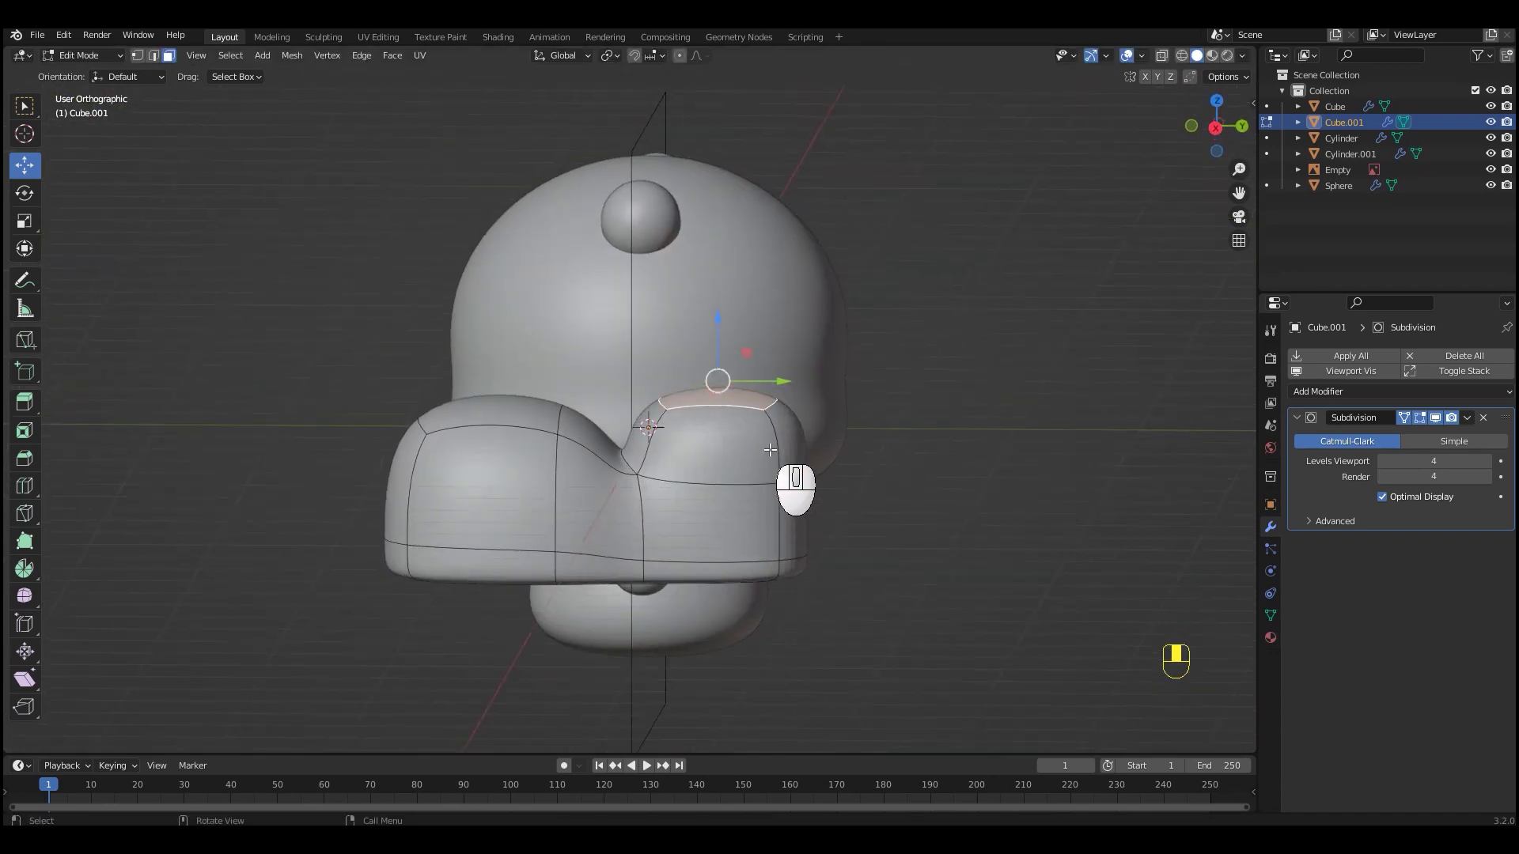
left_click(766, 356)
key("s")
left_click(802, 421)
Select the whole foot mesh, scale it down in the front view and move it toward the reference image's foot
scroll(795, 467, "down", 2)
middle_click_drag(793, 477, 901, 504)
key("a")
key("KP_1")
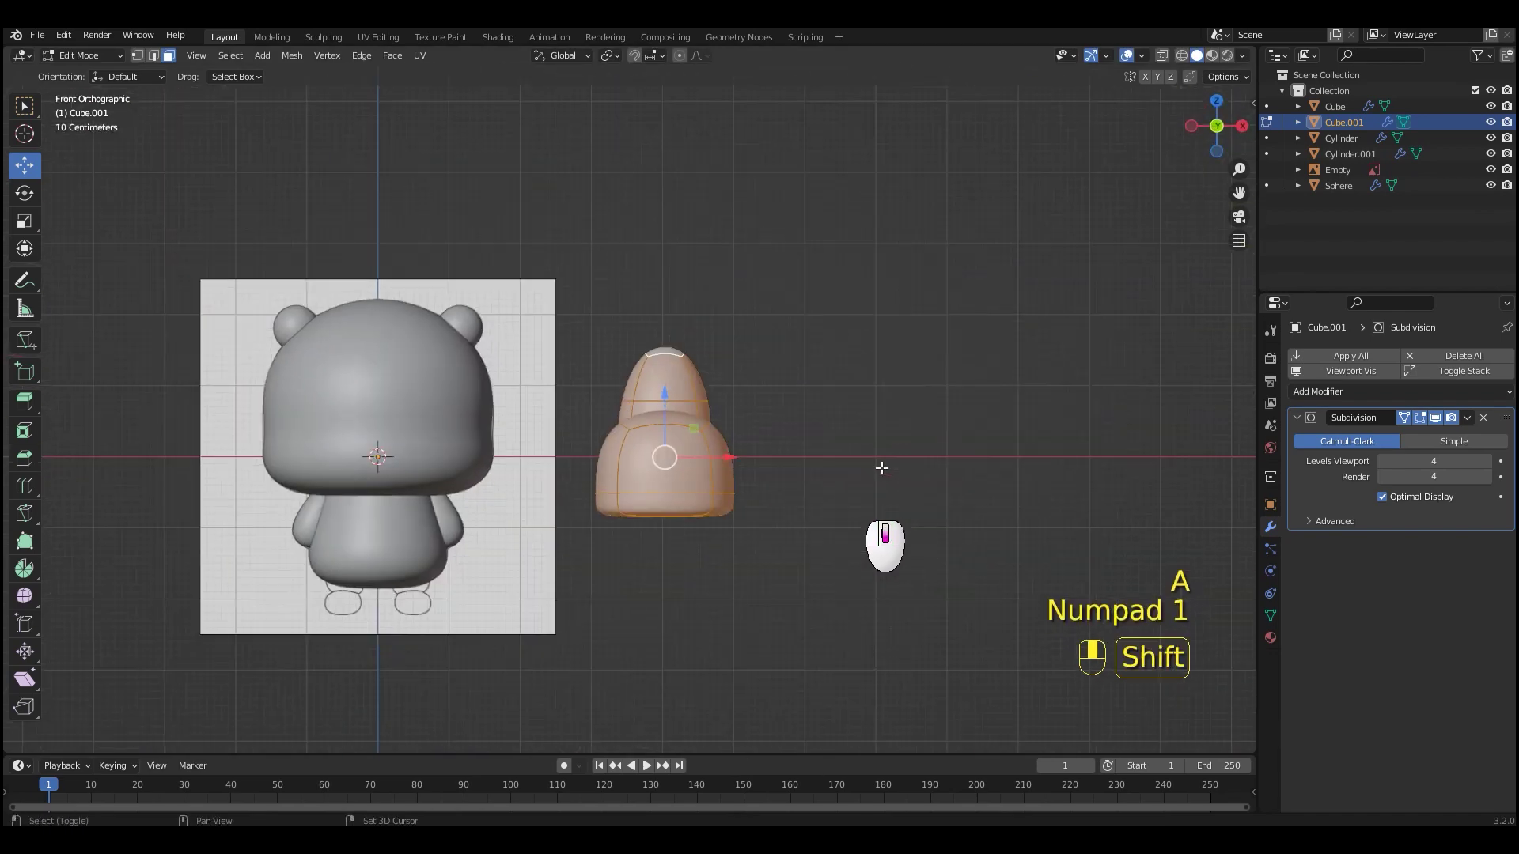
key("s")
left_click(871, 411)
key("g")
left_click(617, 522)
Fit the foot to the +X reference foot outline, scaling its height by about 1.06 and nudging it about 0.011 m along X
middle_click_drag(625, 522, 804, 473, "shift")
scroll(804, 472, "up", 6)
key("s")
key("g")
left_click(807, 556)
left_click(783, 569)
key("g")
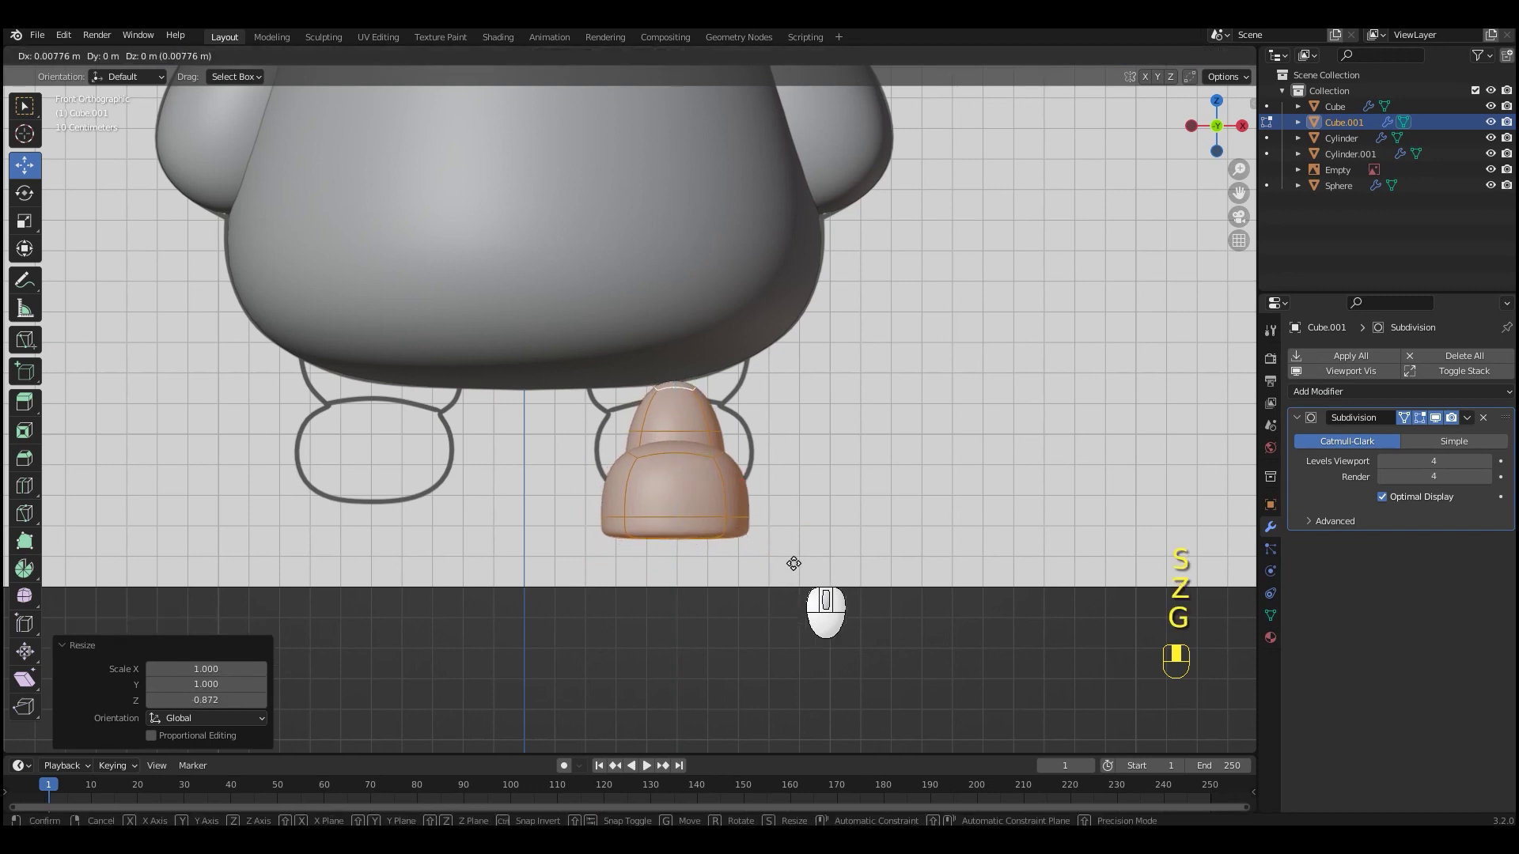
key("s")
left_click(808, 541)
key("g")
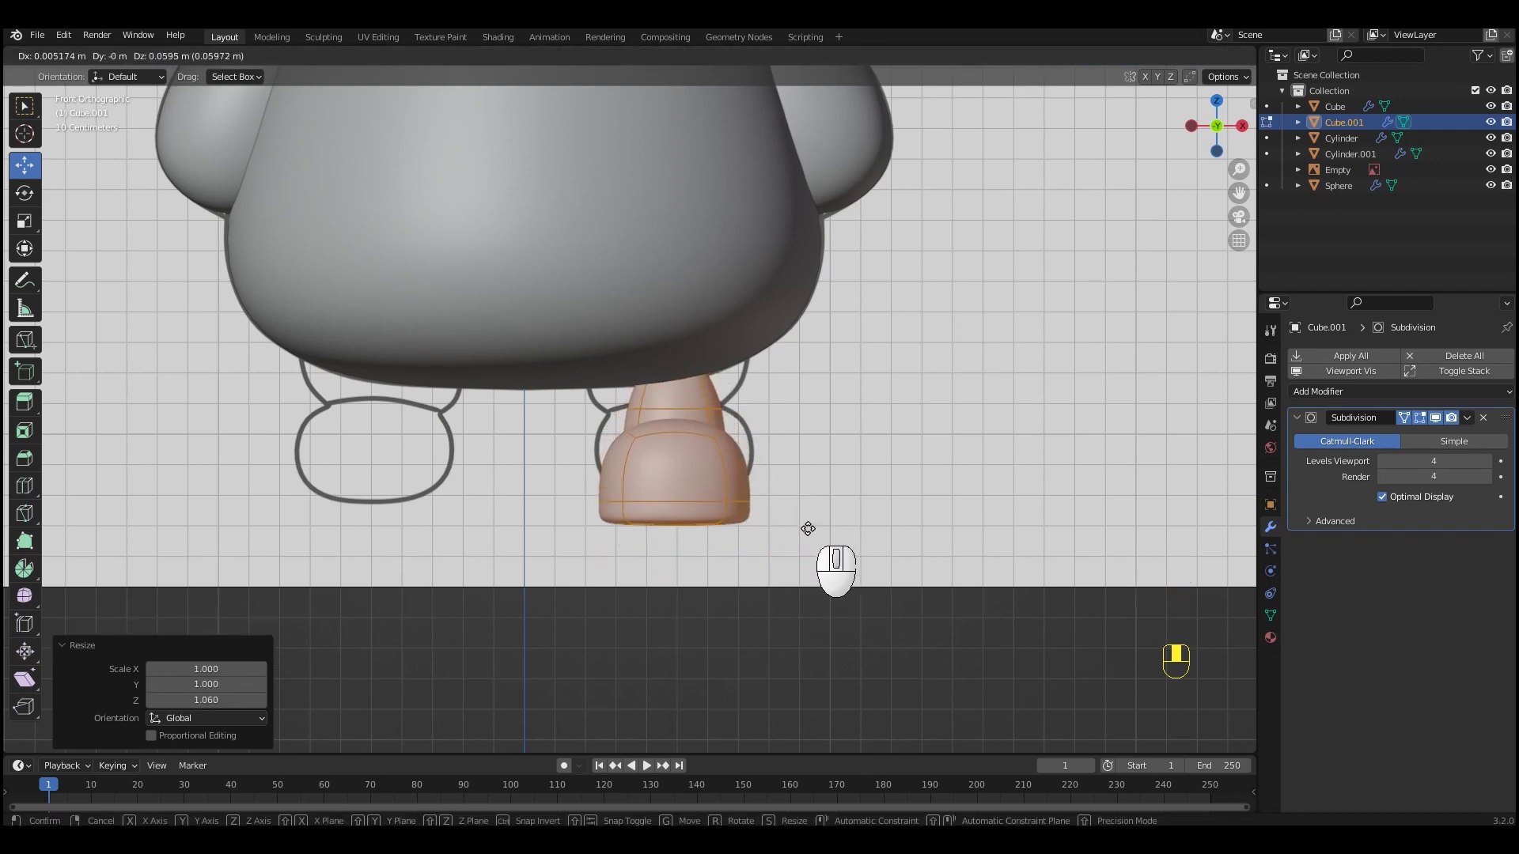
left_click(807, 528)
scroll(816, 532, "down", 2)
left_click_drag(725, 445, 721, 446)
Add a Mirror modifier on the X axis to the foot and place it above the Subdivision modifier
scroll(823, 516, "down", 3)
mouse_move(827, 518)
middle_mouse_down()
mouse_move(743, 509)
mouse_move(817, 526)
middle_mouse_up()
key("KP_1")
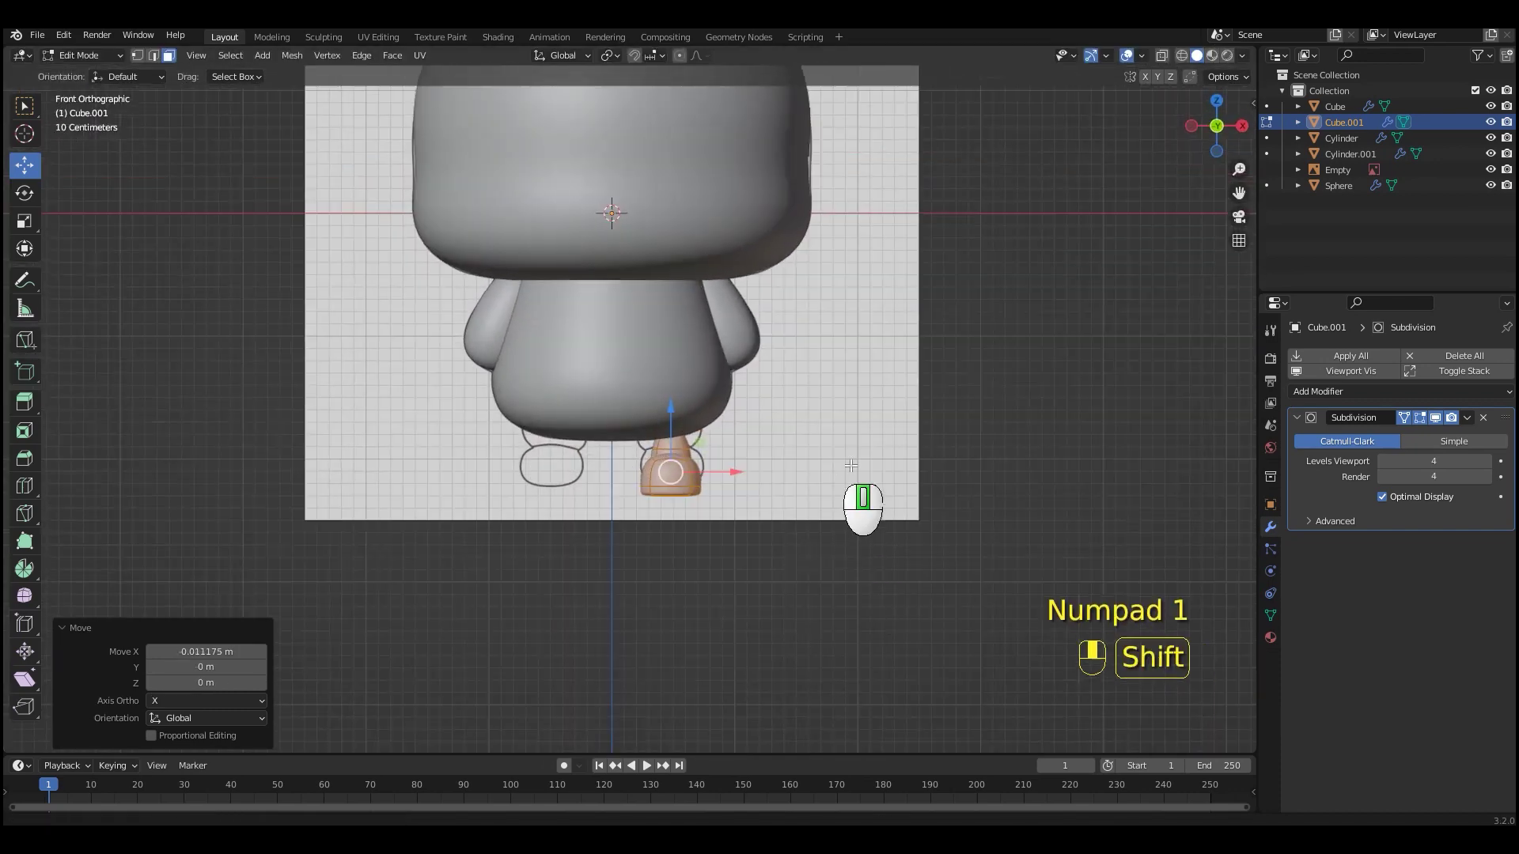
middle_click_drag(850, 466, 866, 464, "shift")
left_click(1345, 392)
left_click(1197, 654)
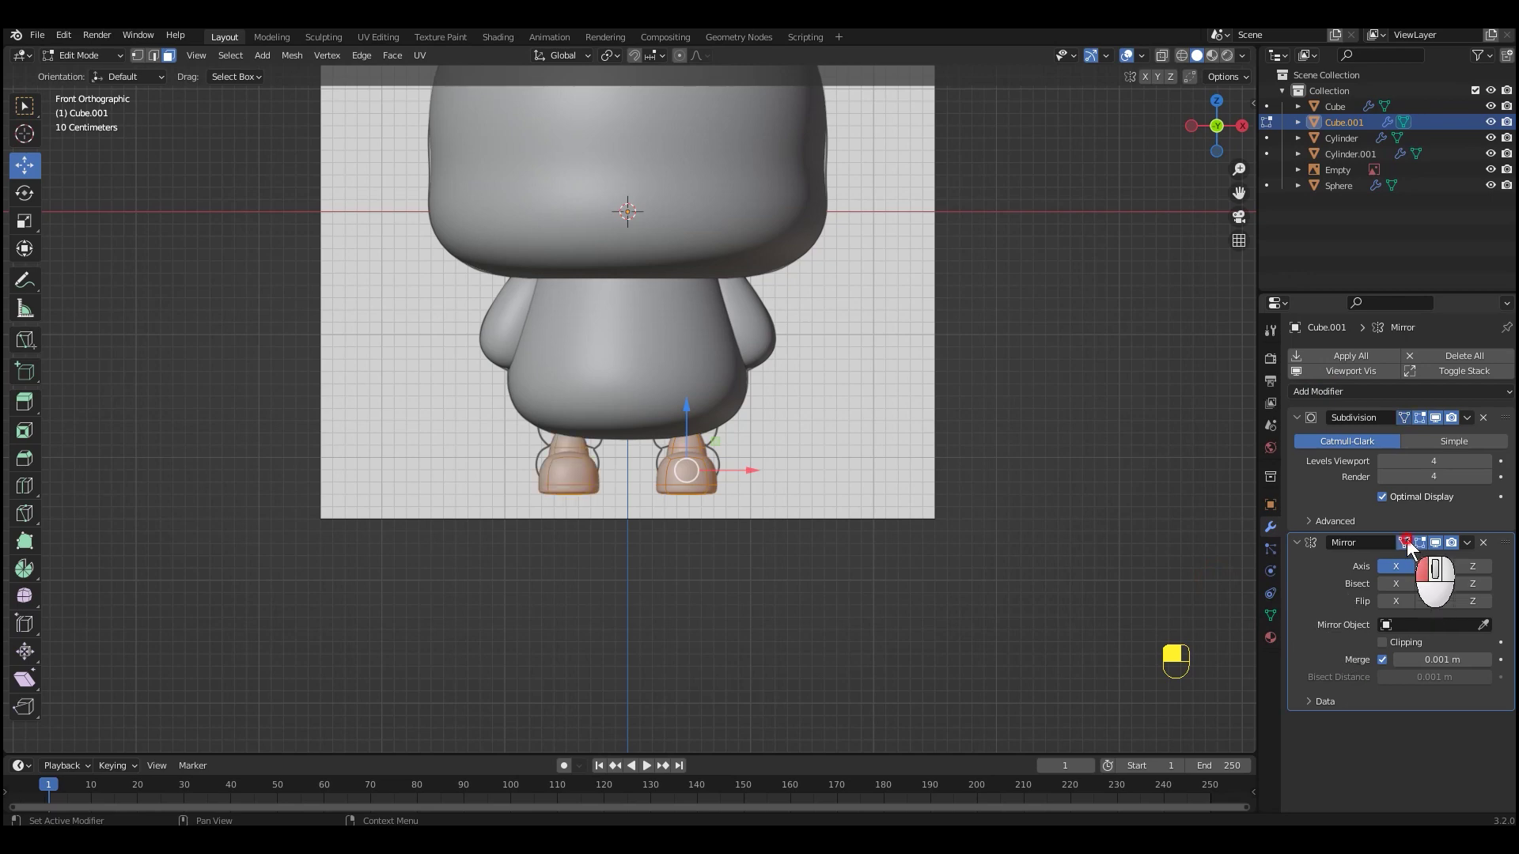
left_click_drag(1503, 543, 1501, 437)
Return to Object Mode and shade the mirrored feet smooth
left_click(706, 437)
scroll(909, 535, "up", 5)
middle_click_drag(908, 535, 962, 475, "shift")
right_click(891, 432)
left_click(891, 432)
scroll(920, 464, "down", 1)
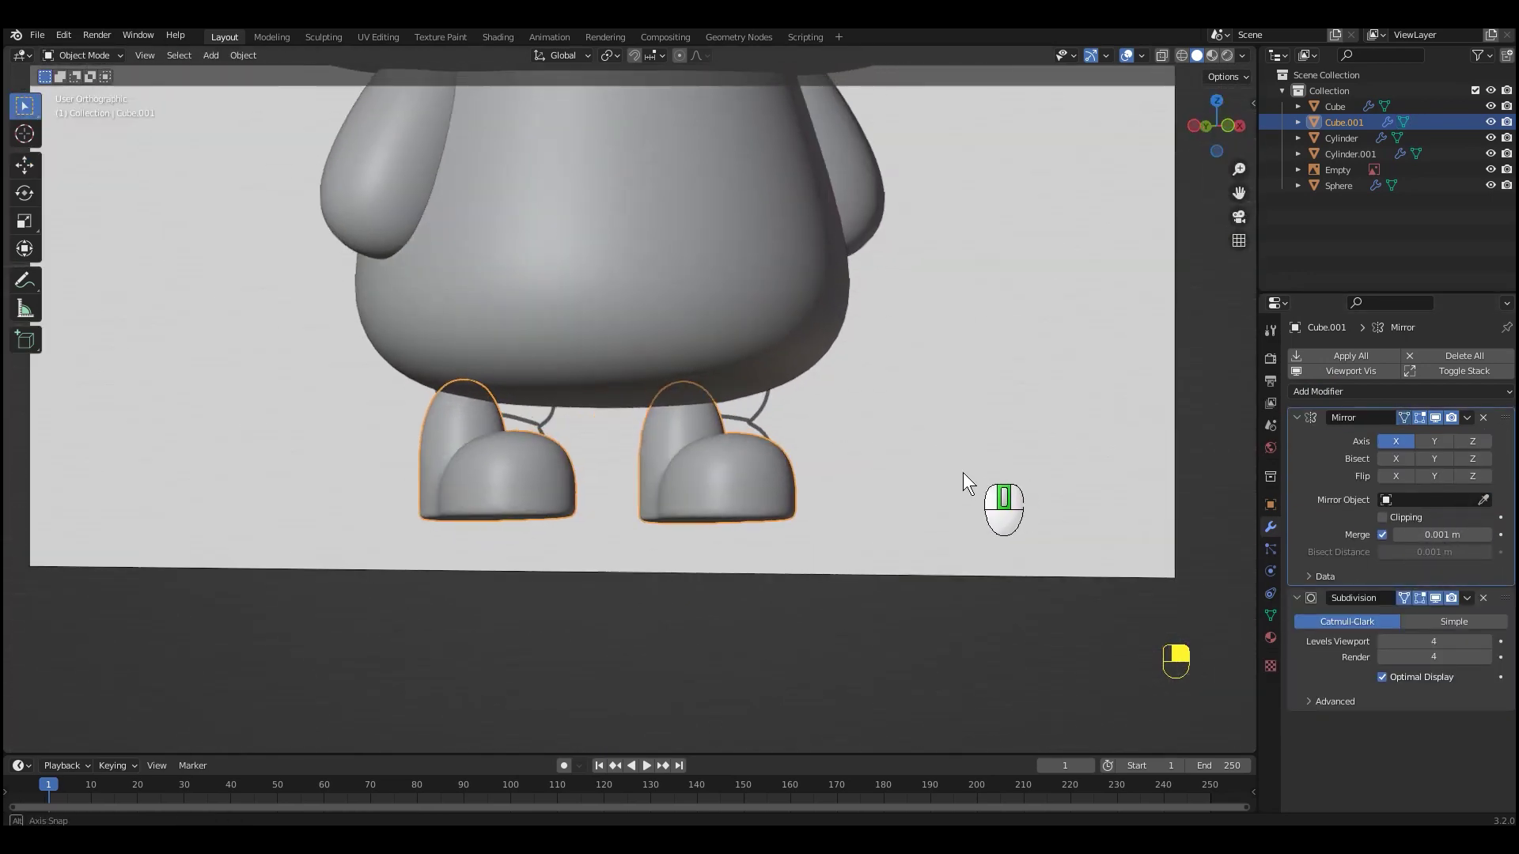
key("KP_1")
scroll(942, 506, "down", 3)
mouse_move(935, 539)
middle_mouse_down("shift")
mouse_move(953, 519)
mouse_move(913, 536)
middle_mouse_up("shift")
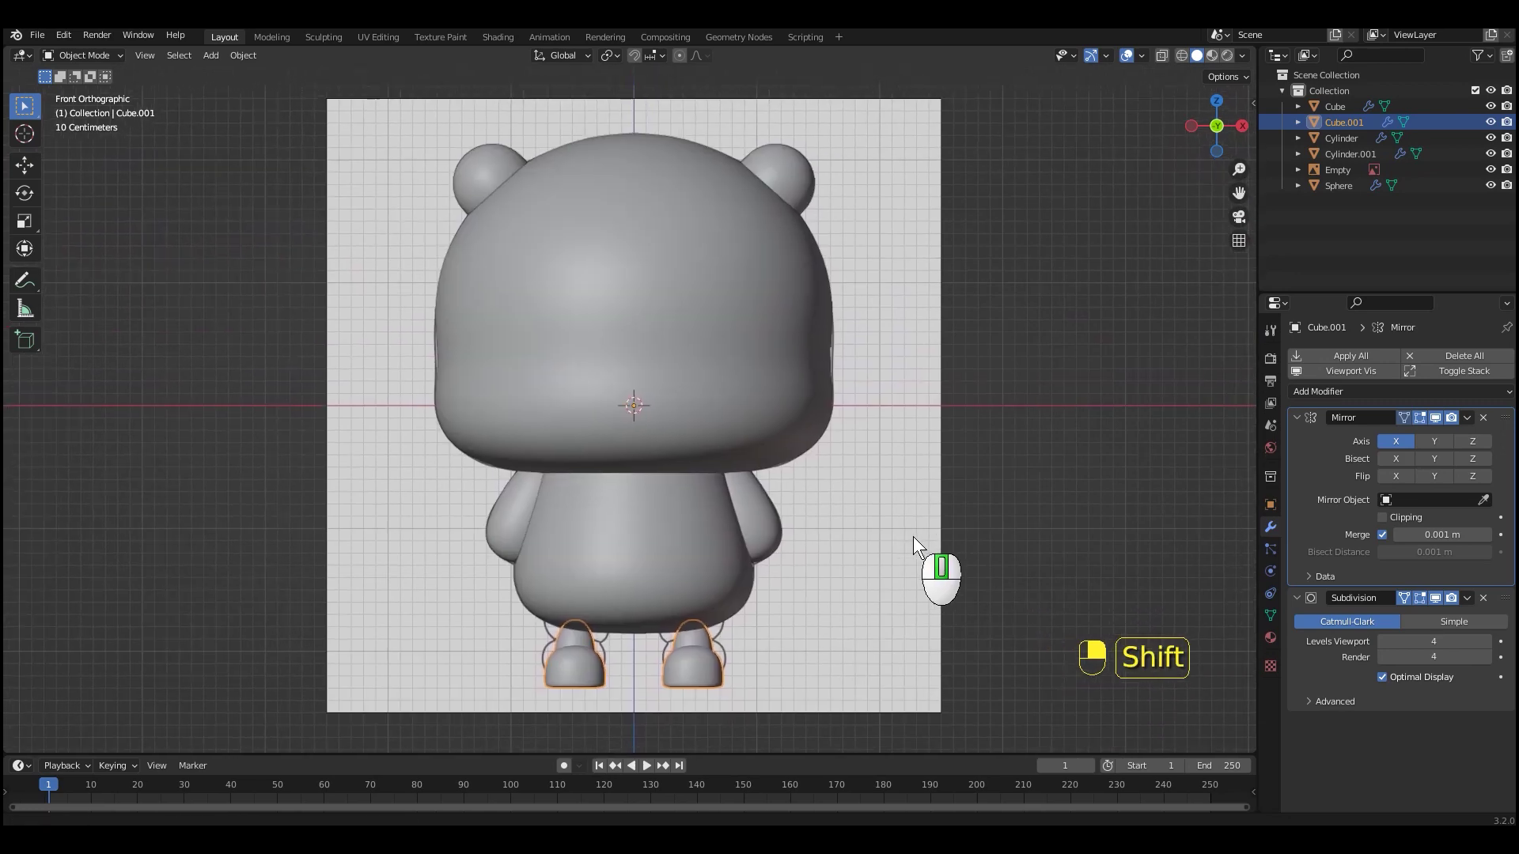
Add a cylinder for the upper leg and give it a Subdivision modifier with viewport and render levels of 3
scroll(1008, 530, "down", 1)
key("shift+a")
mouse_move(838, 427)
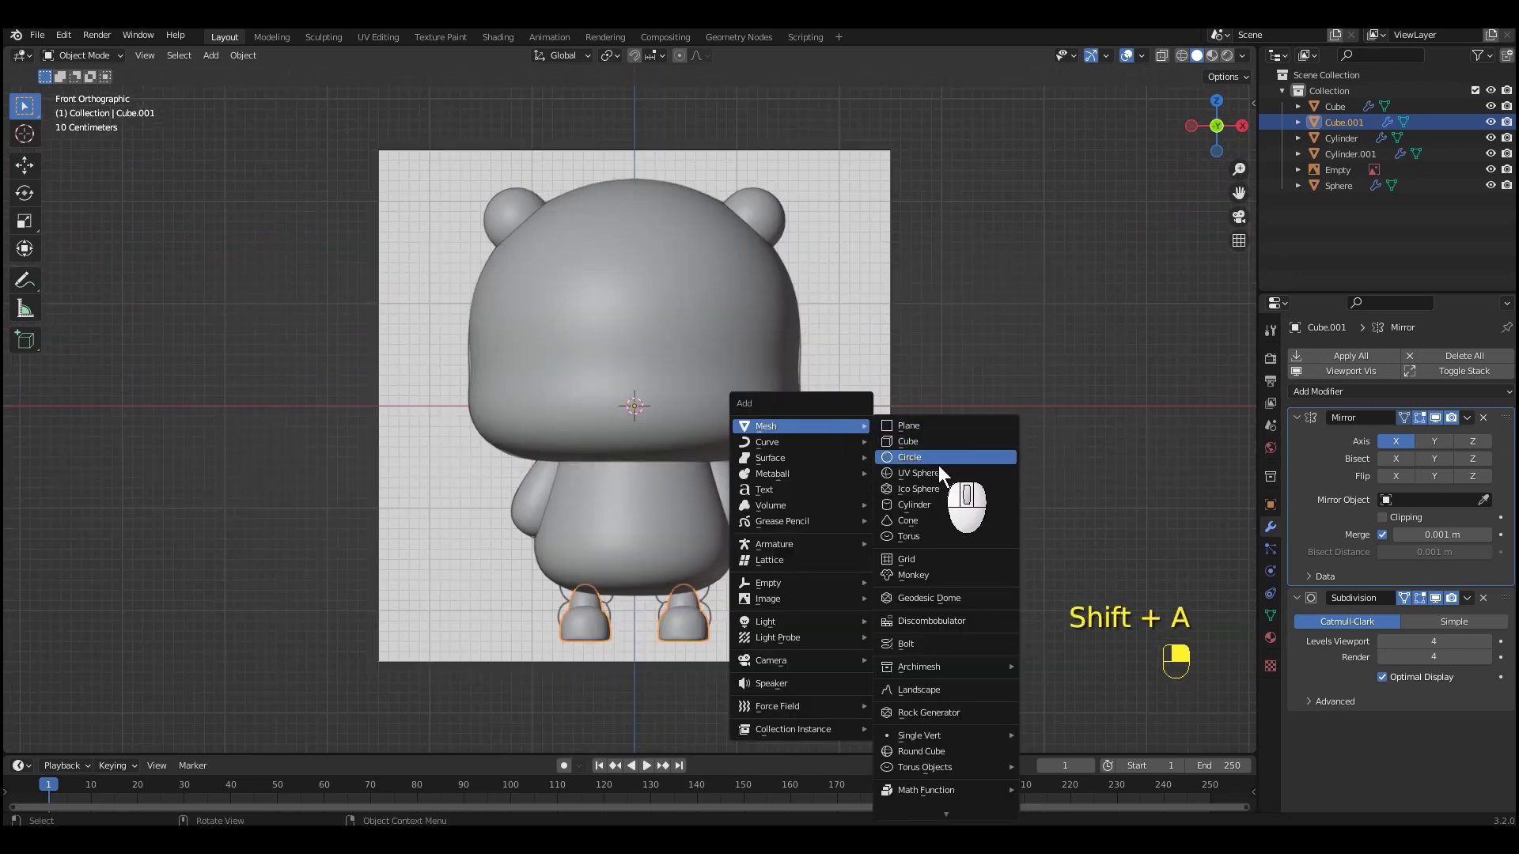
left_click(913, 502)
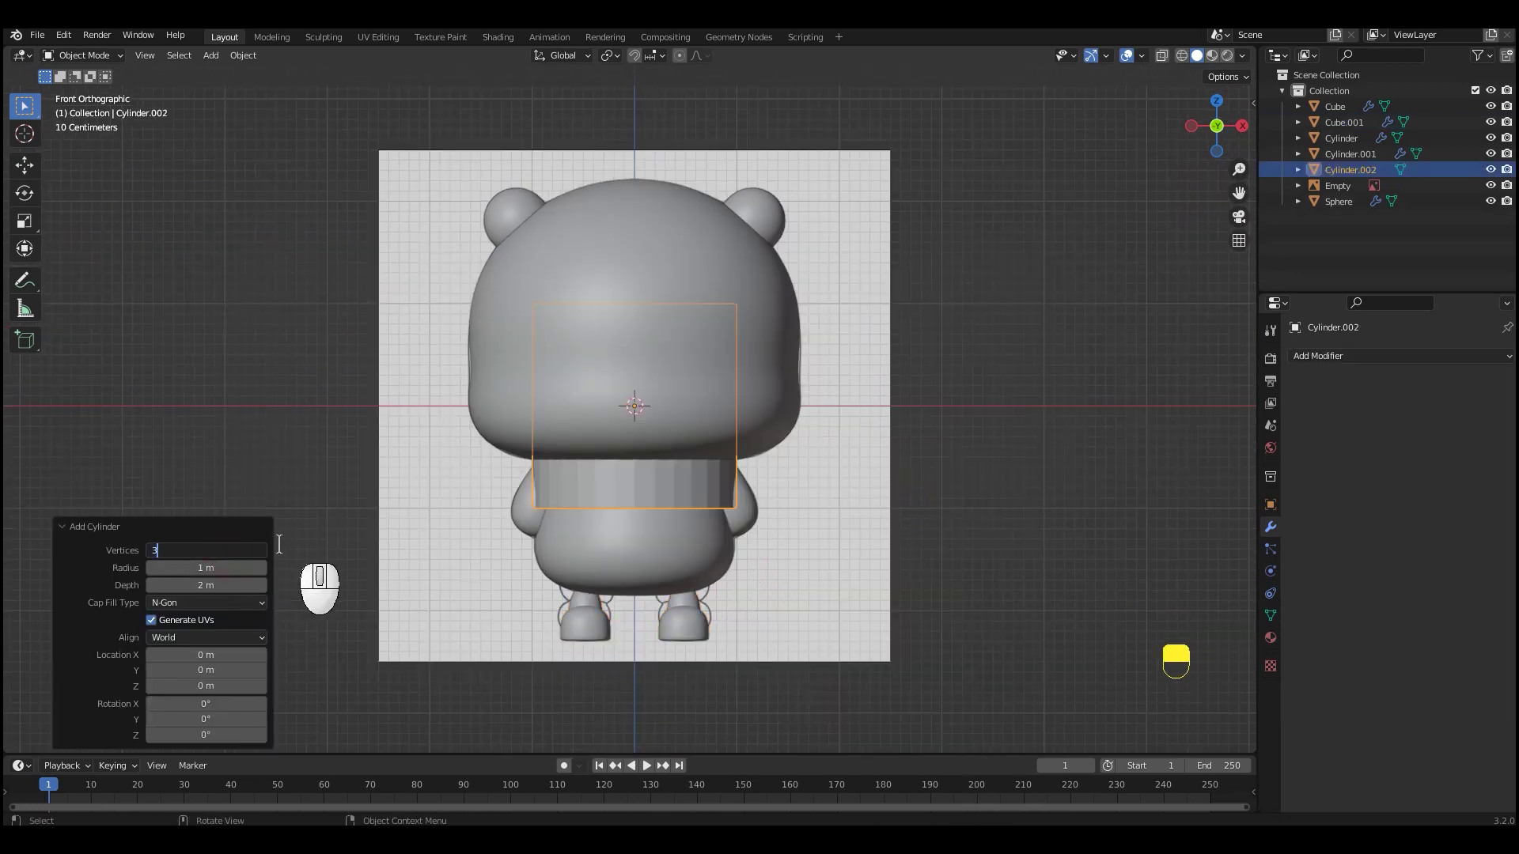
left_click(1355, 356)
left_click(1254, 635)
Shade the cylinder smooth, and in Edit Mode move its mesh along X to beside the bear
right_click(945, 478)
left_click(857, 476)
left_click(924, 453)
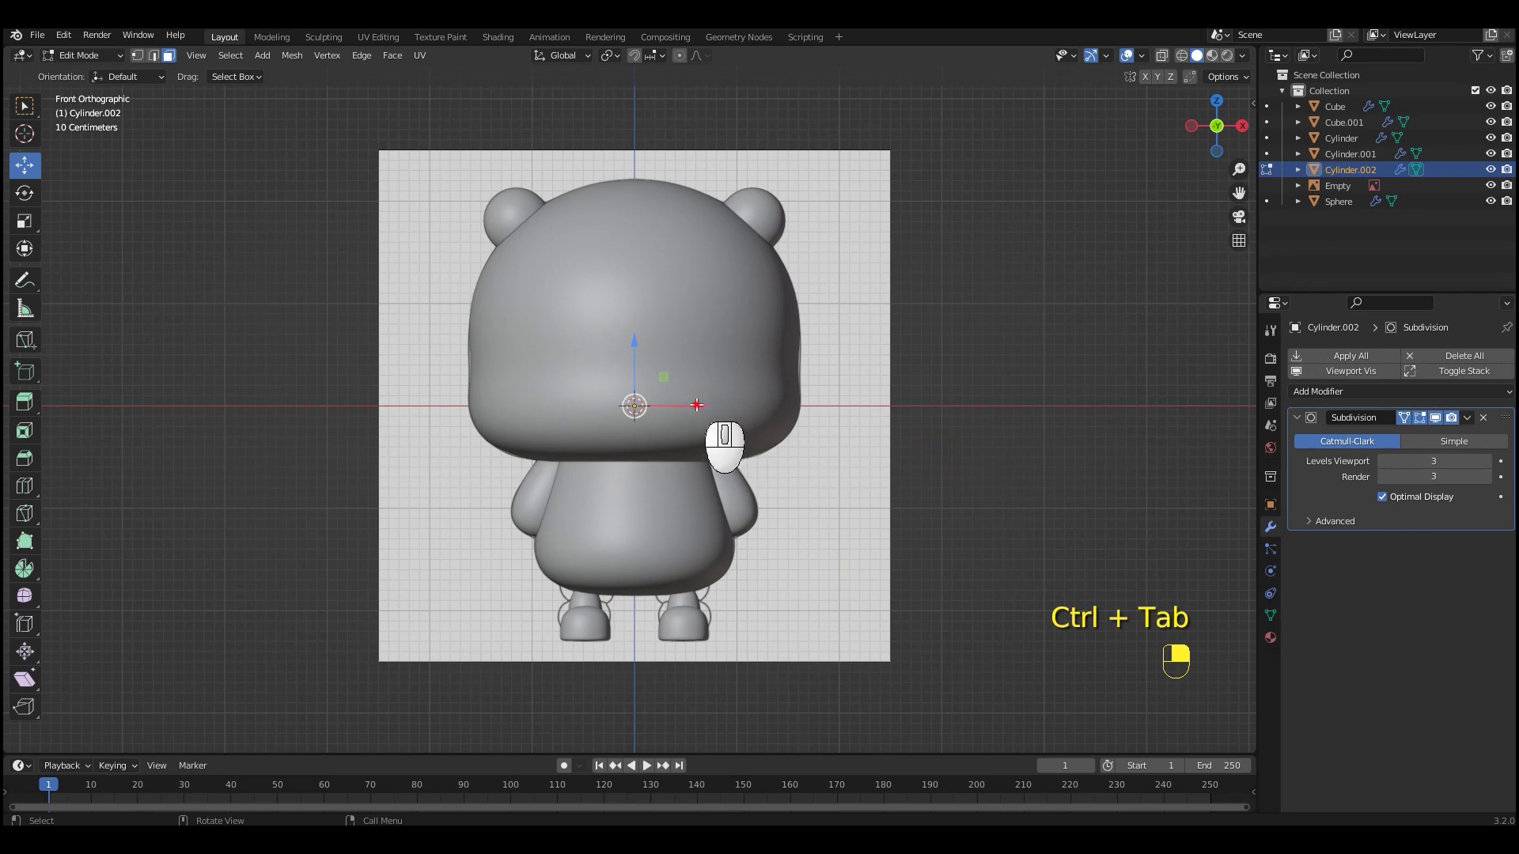
left_click_drag(699, 406, 1009, 418)
middle_click_drag(1056, 476, 895, 498, "shift")
scroll(902, 473, "up", 1)
Delete the cylinder's top face and scale its bottom face to 0.8
key("3")
left_click(868, 373)
key("x")
left_click(909, 420)
middle_click_drag(814, 525, 883, 457, "shift")
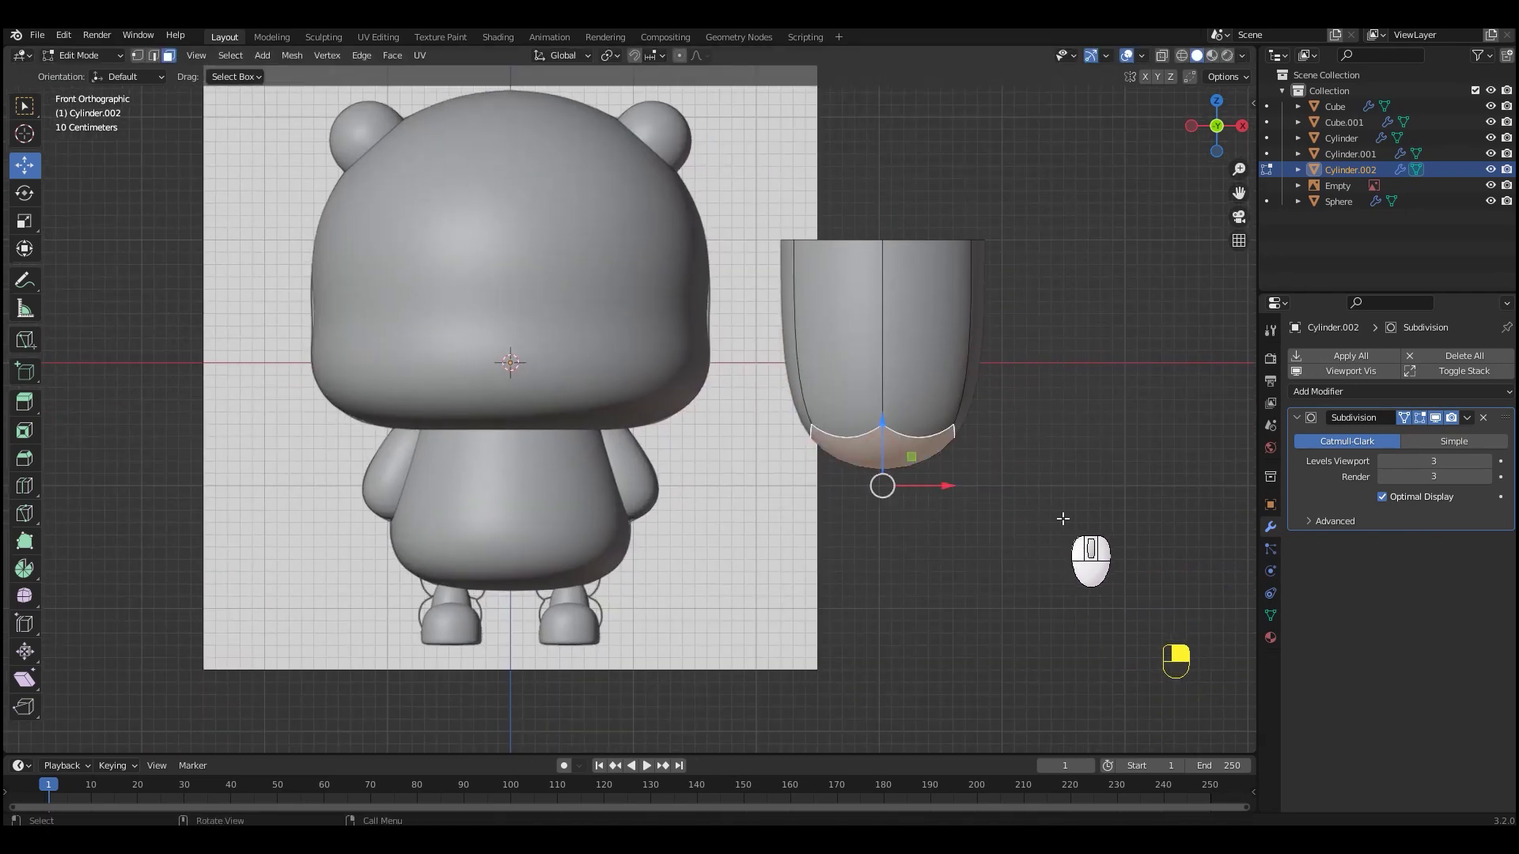
left_click(1040, 506)
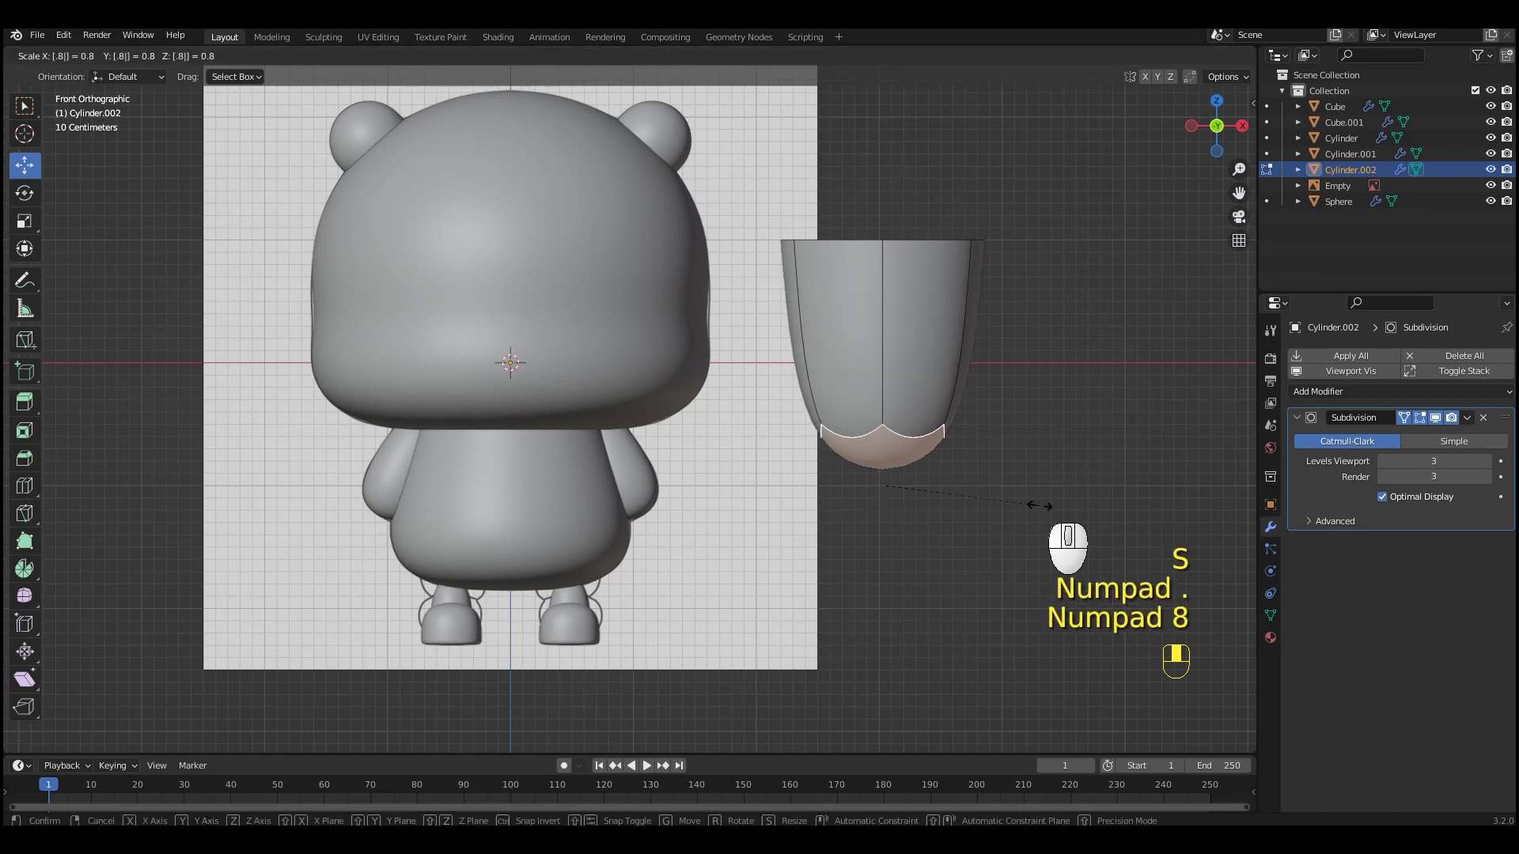
key("KP_Enter")
Scale the whole cylinder mesh to about 0.545 and move it over the +X leg of the bear
key("a")
key("s")
left_click(997, 368)
key("g")
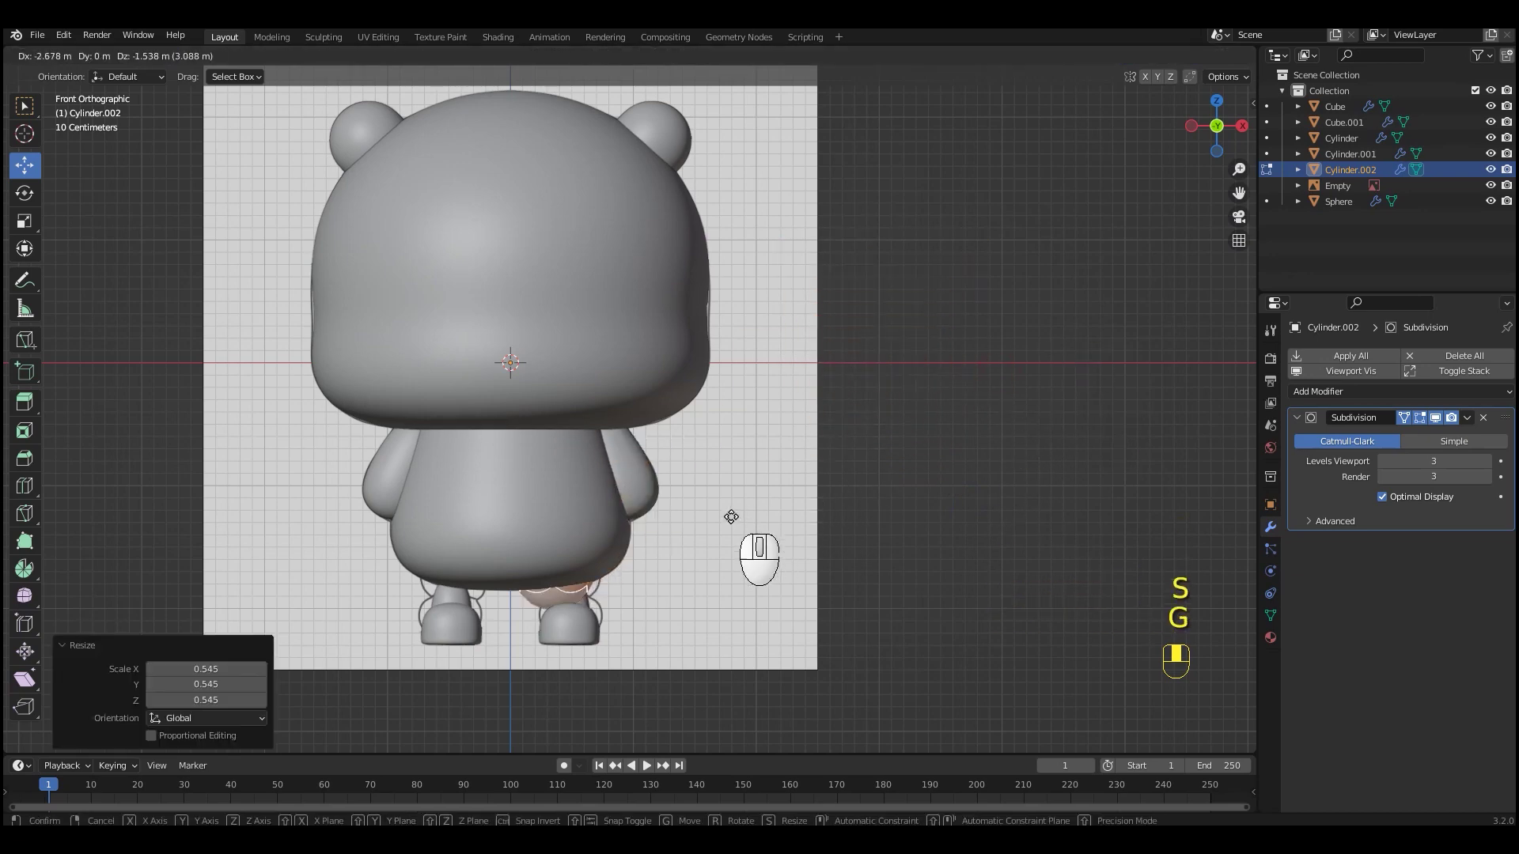
left_click(718, 508)
In wireframe display, shorten and shrink the cylinder mesh and align it with the reference leg outline
middle_click_drag(729, 559, 867, 376, "shift")
scroll(877, 386, "up", 7)
middle_click_drag(949, 419, 760, 449, "shift")
key("g")
key("shift+z")
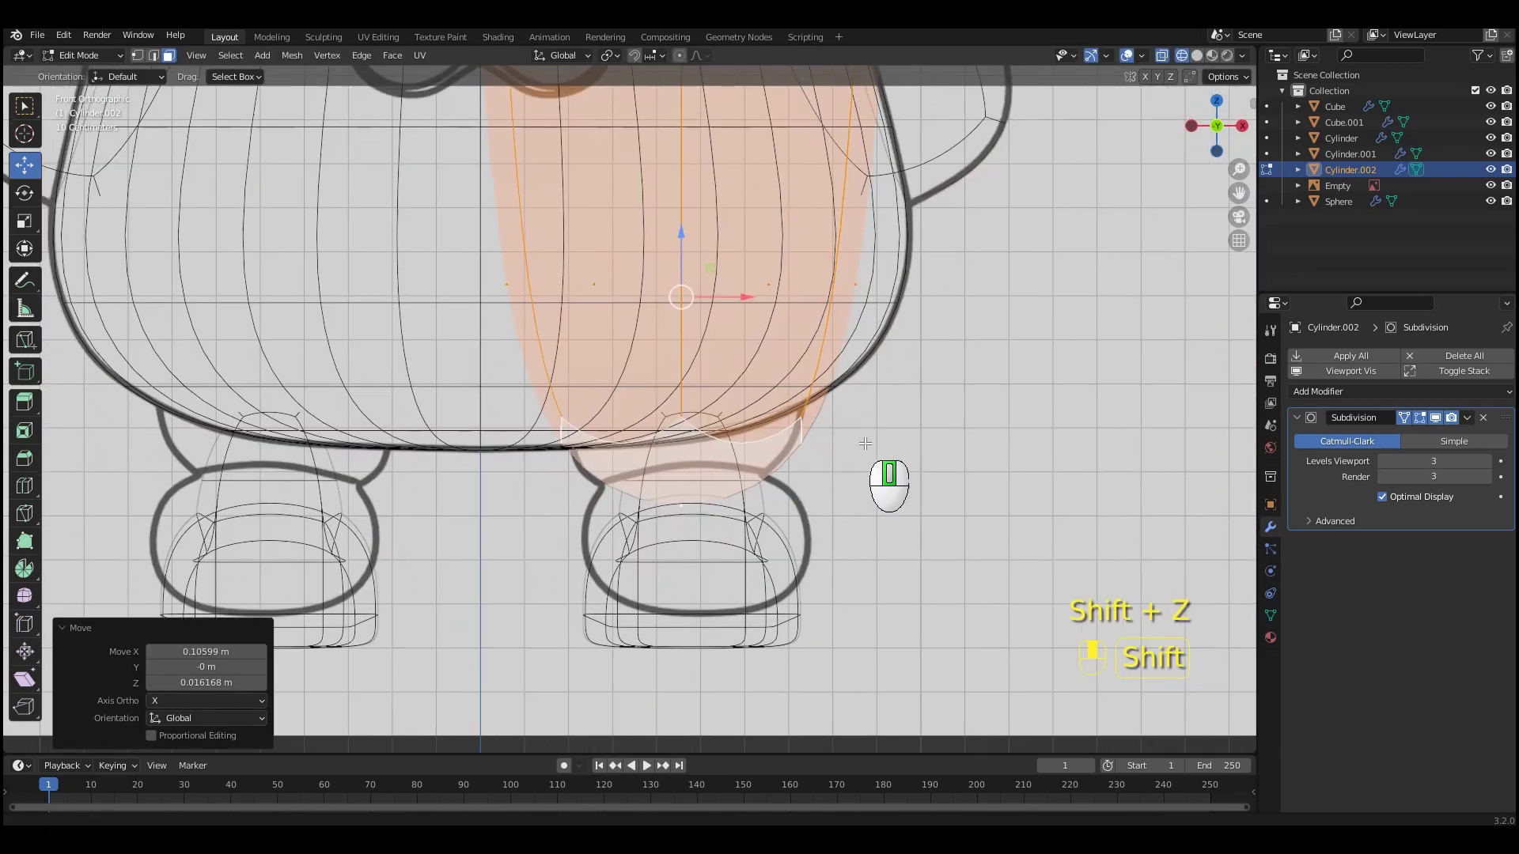
scroll(878, 479, "down", 2)
left_click(833, 441)
key("g")
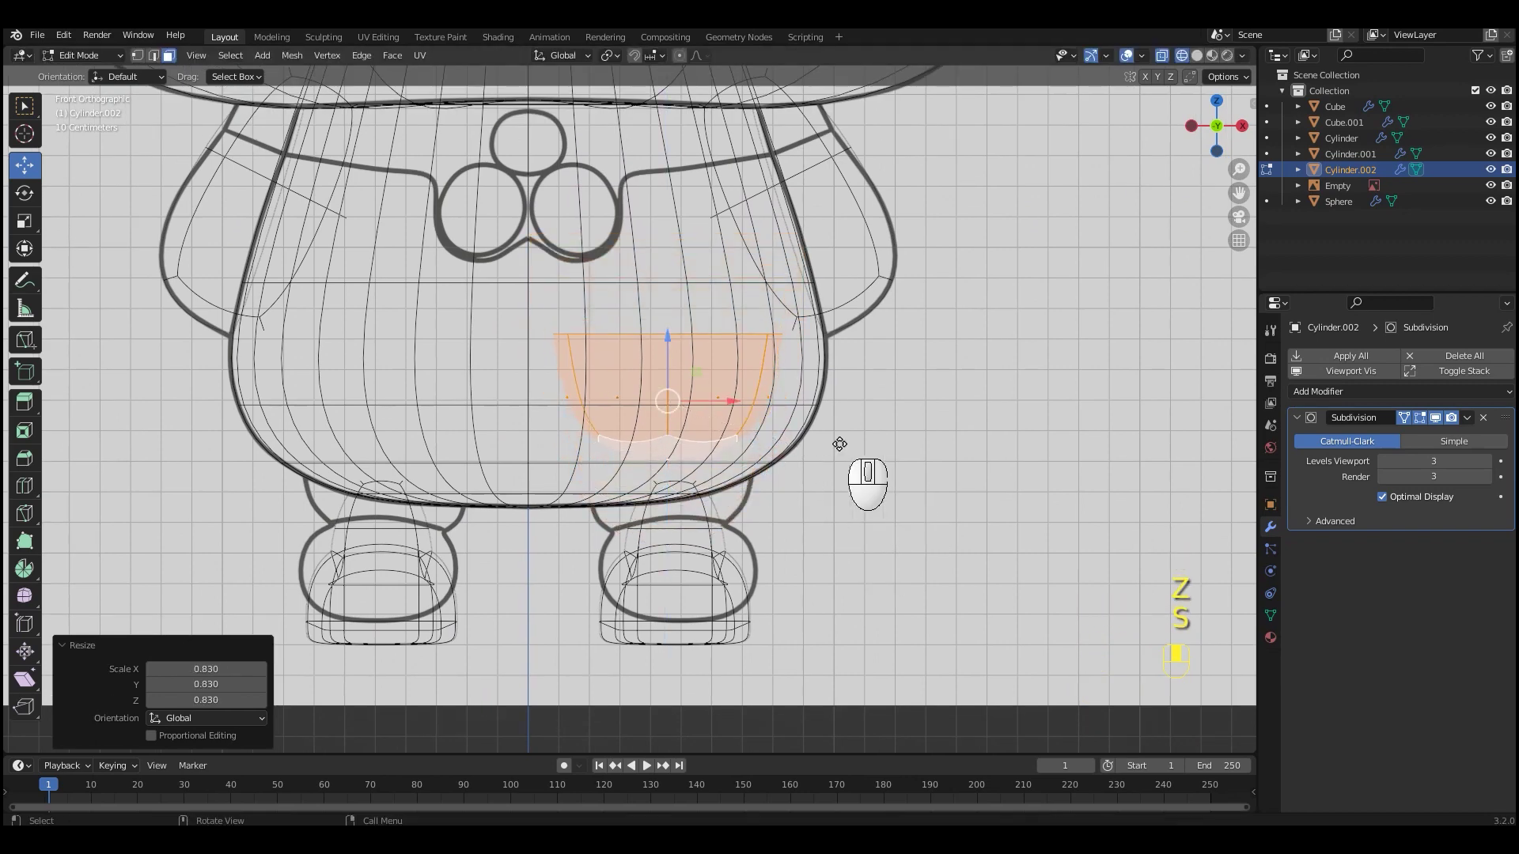
left_click(878, 507)
Move the cylinder mesh down onto the foot's top and delete its bottom face
scroll(878, 506, "up", 3)
key("g")
left_click(650, 518)
key("x")
left_click(777, 557)
key("shift+z")
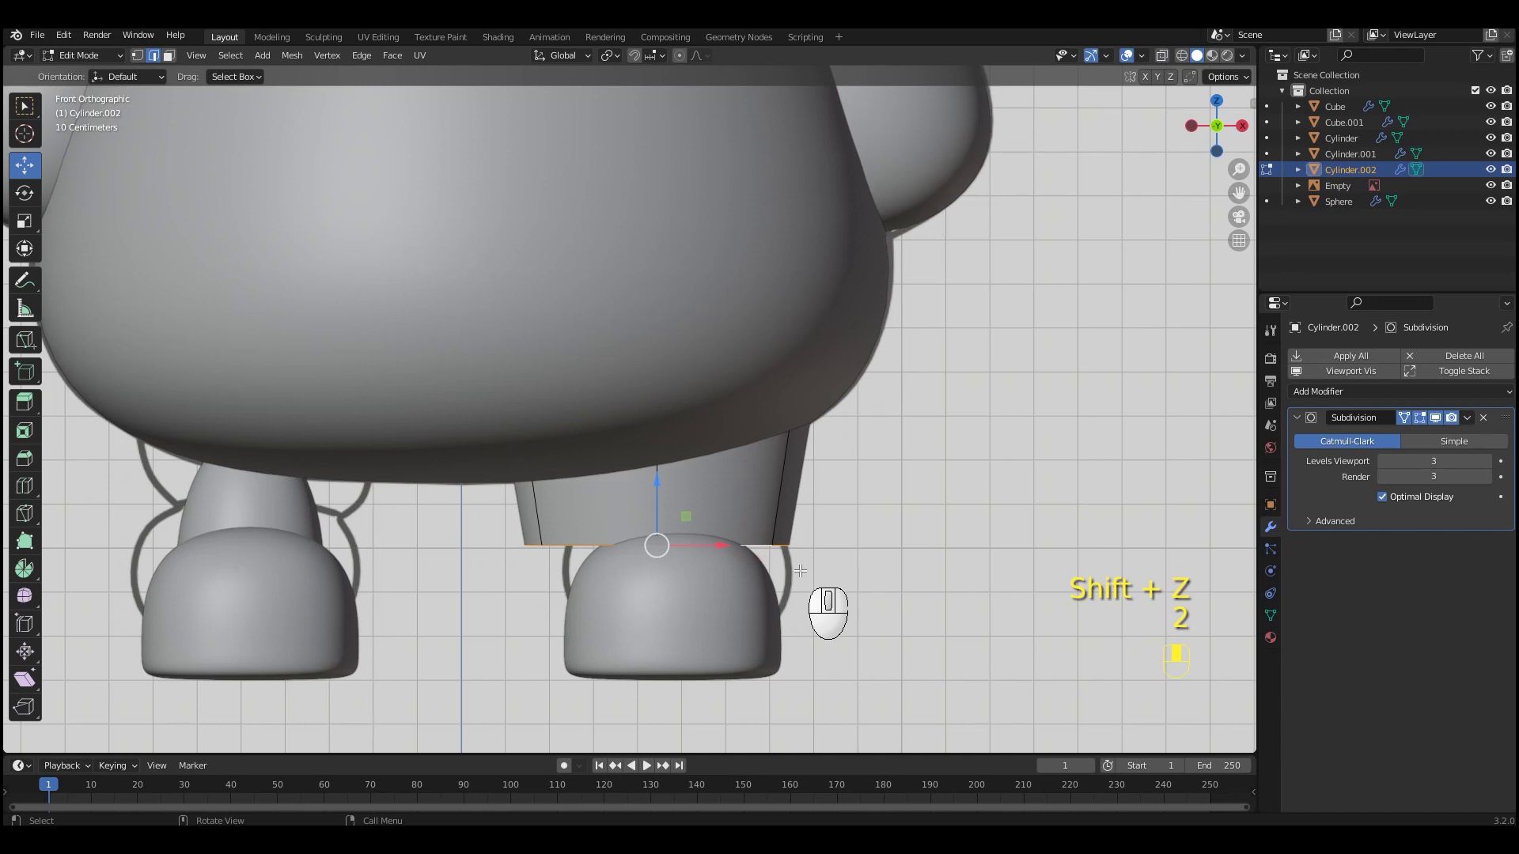
Scale the cylinder's top and bottom edge loops so the upper leg tapers toward the foot
key("shift+z")
key("s")
left_click(791, 557)
key("2")
left_click(717, 362, "alt")
key("s")
left_click(876, 490)
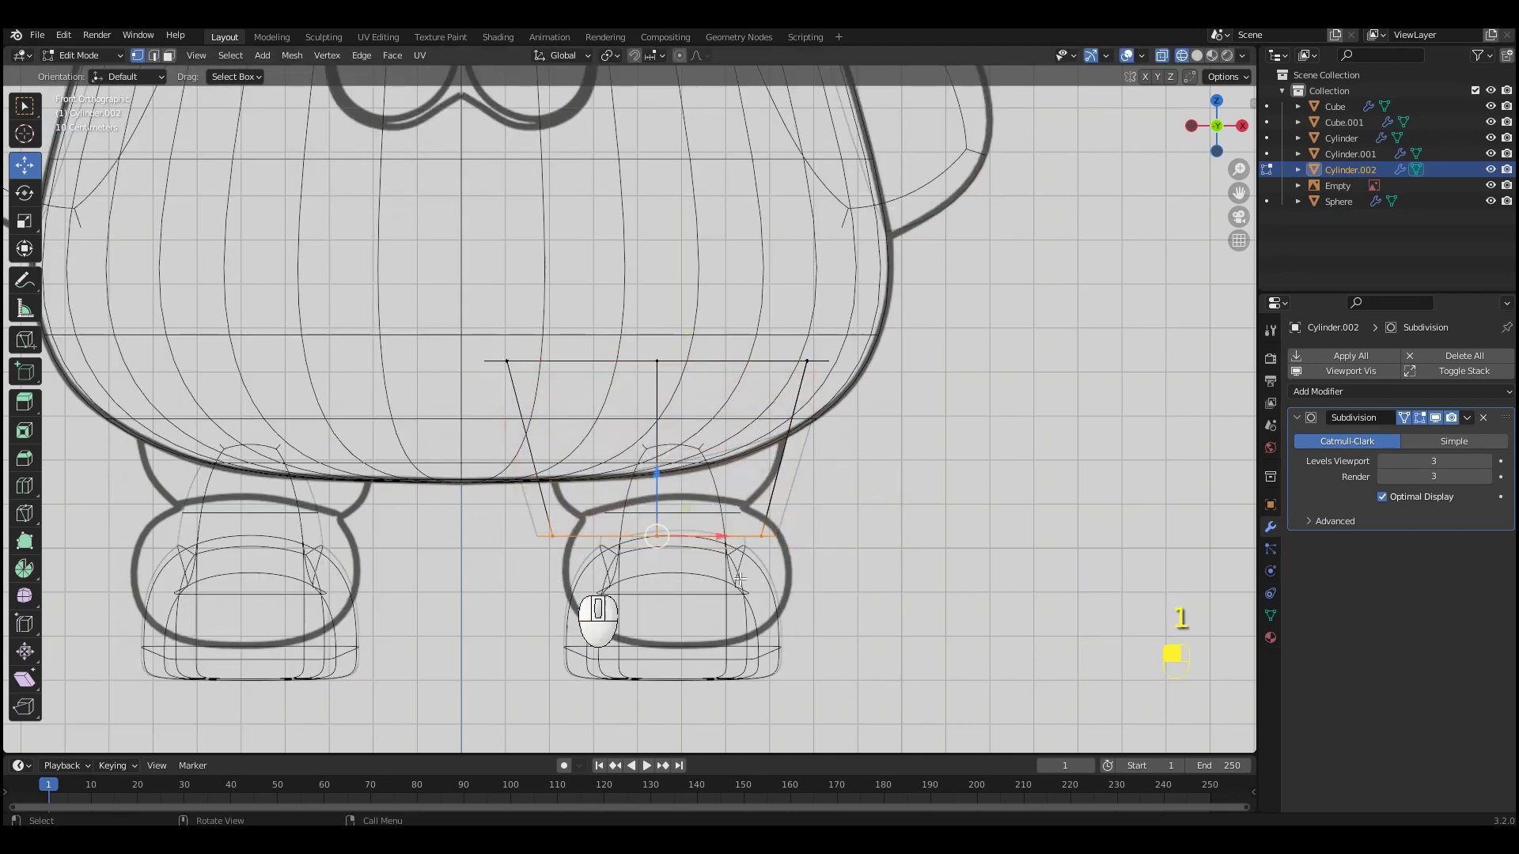
key("s")
left_click(870, 573)
Select the whole upper leg mesh and shift it about 0.036 m along X to centre it on the outline
key("a")
left_click_drag(780, 553, 730, 450)
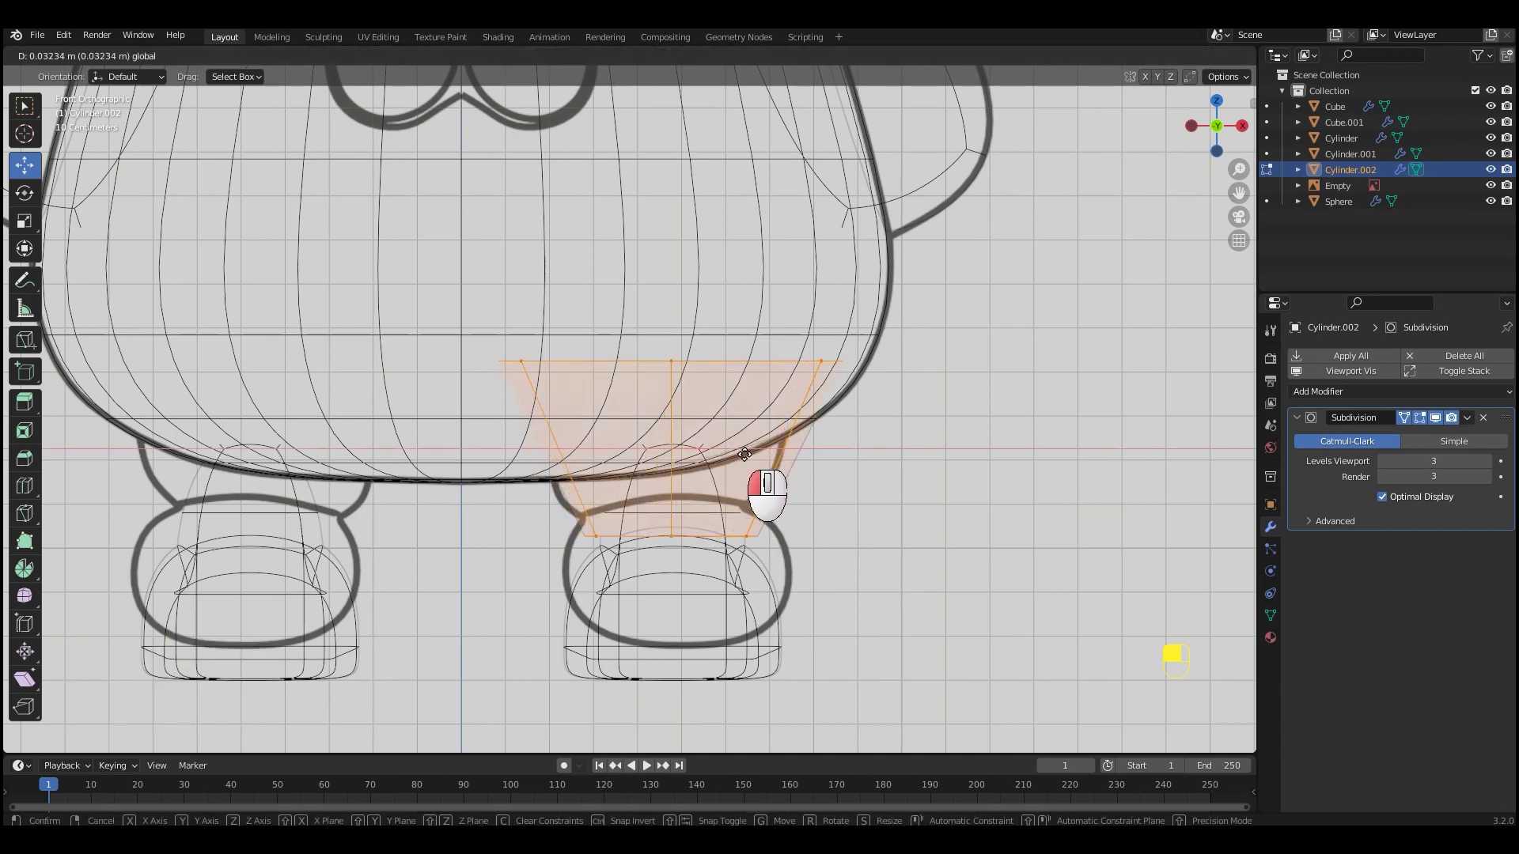
left_click_drag(741, 456, 738, 456)
Fill the upper leg's open bottom with a face and add a horizontal loop cut slid toward it by 0.638
scroll(759, 583, "up", 1)
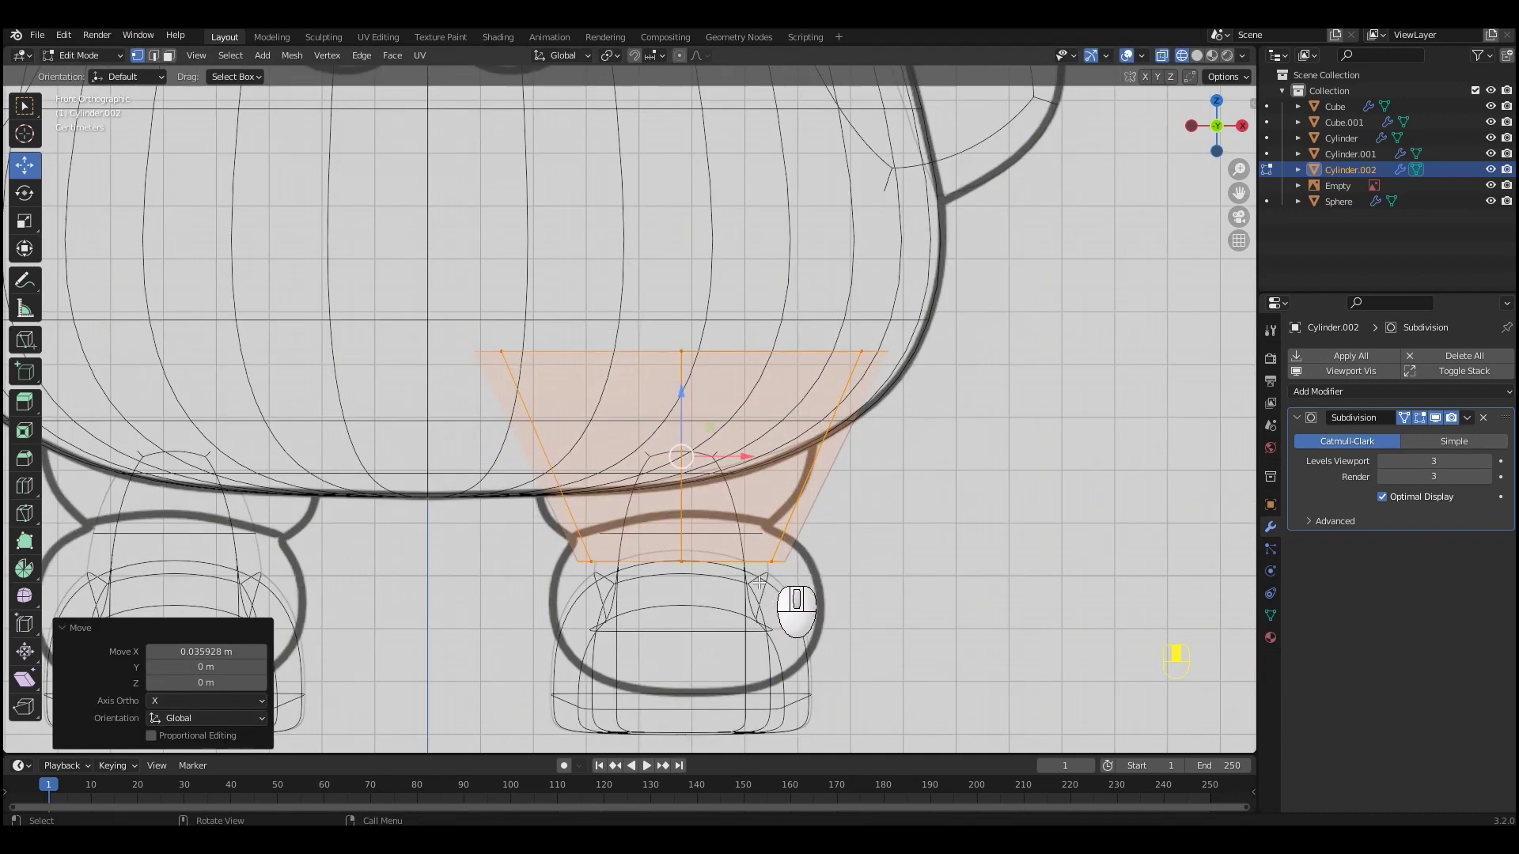
left_click(718, 563, "alt")
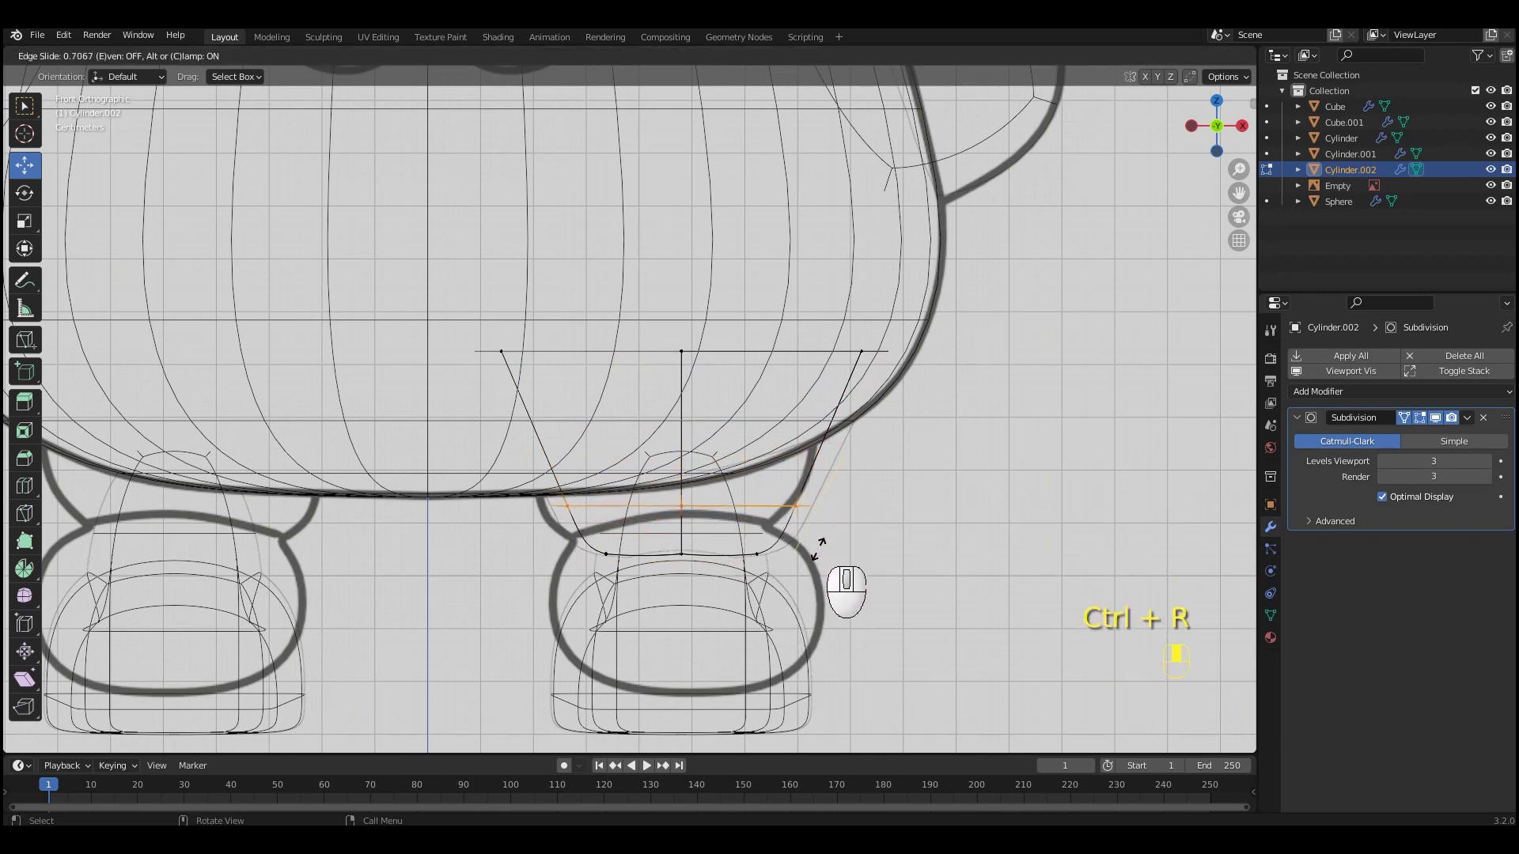
left_click(837, 536)
key("shift+z")
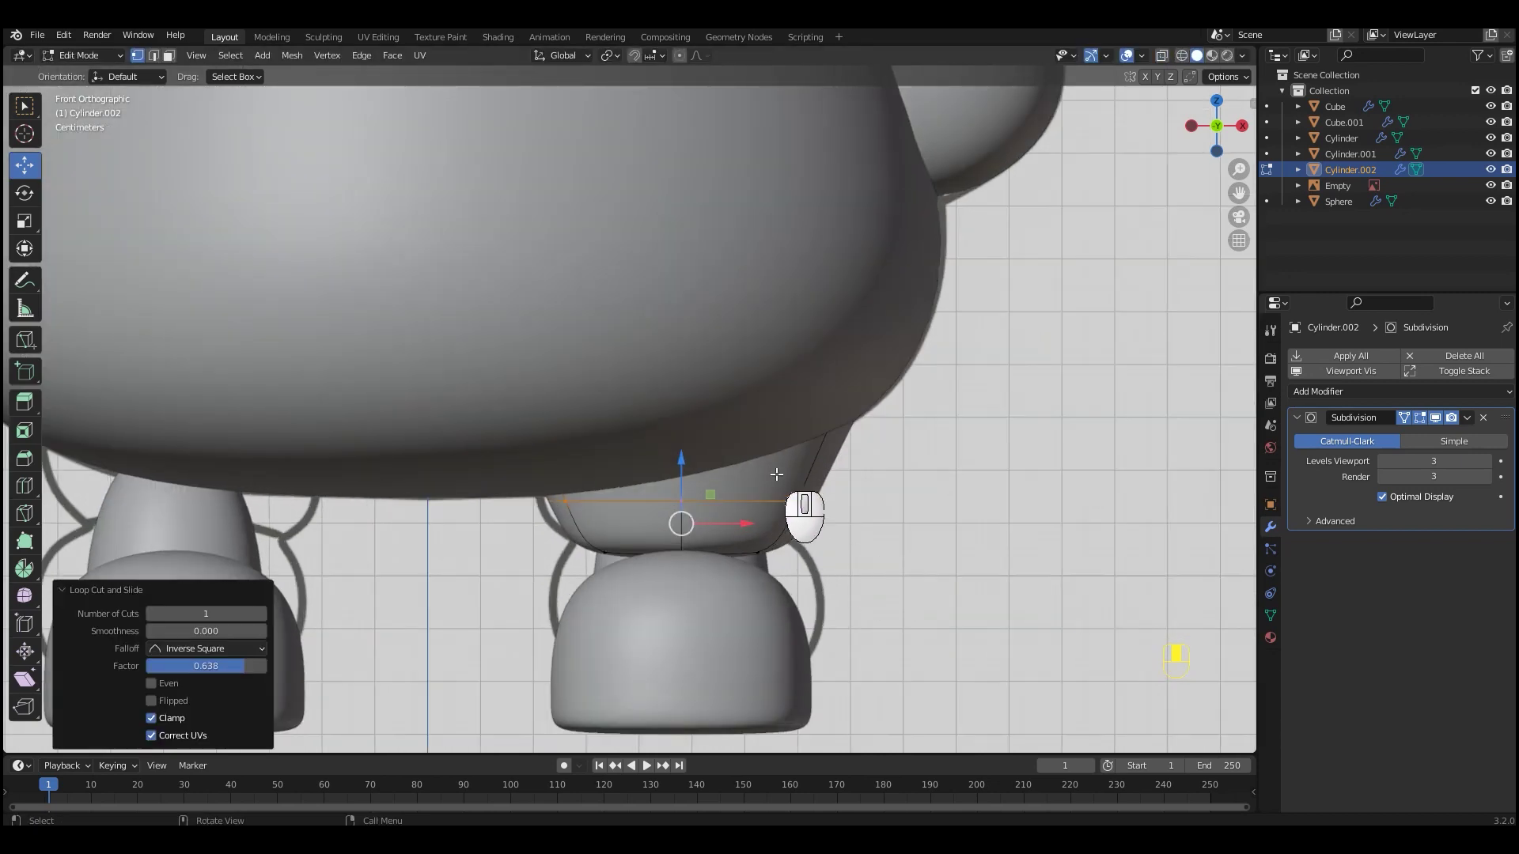
Rotate the whole upper leg mesh by about -8 degrees and reposition it over the reference outline
key("shift+z")
key("a")
key("r")
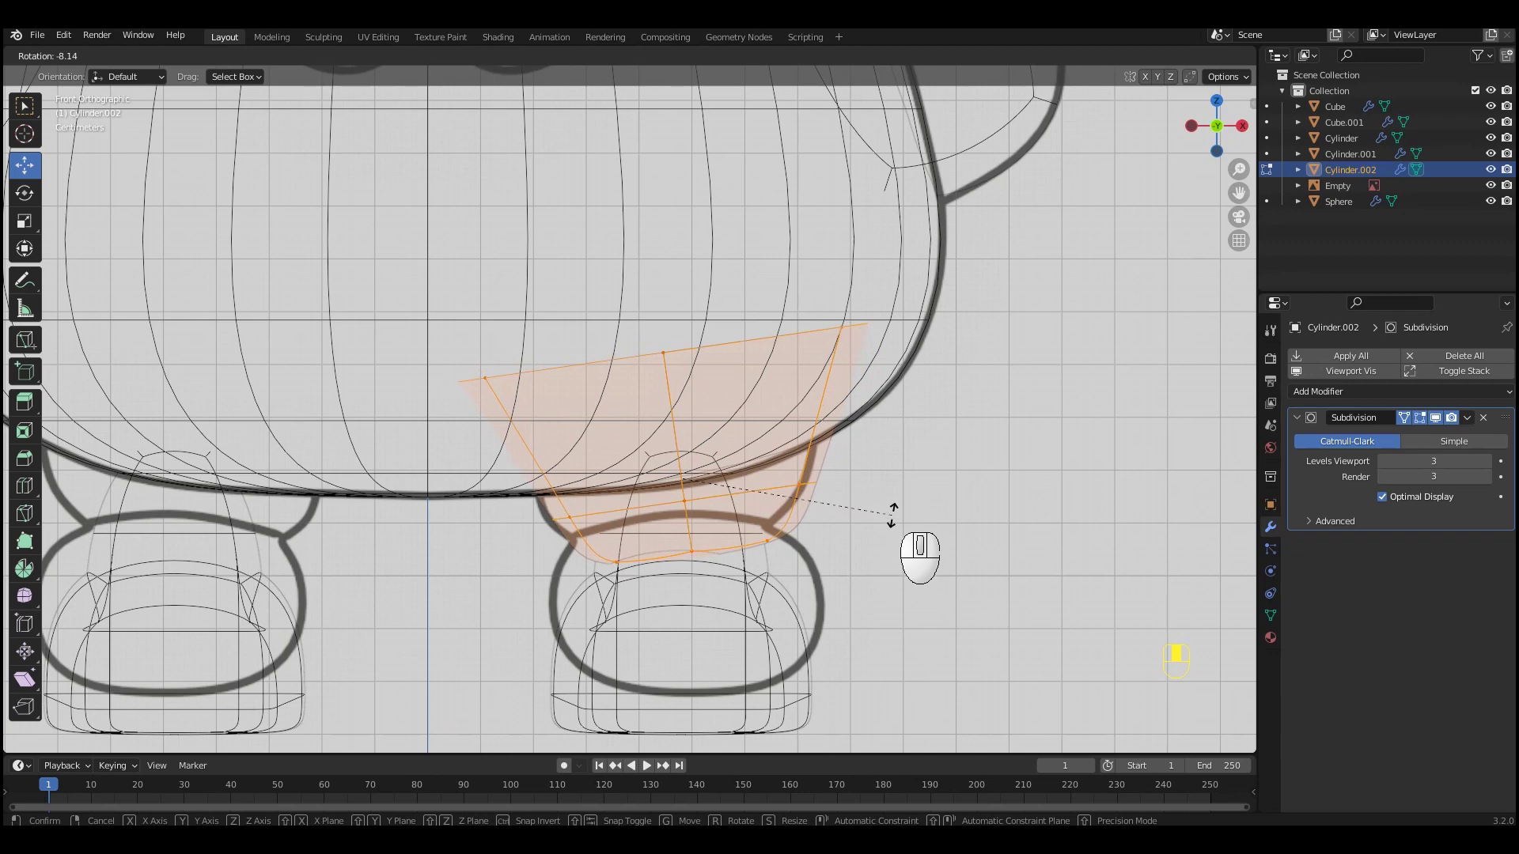
left_click(891, 514)
key("g")
left_click(885, 508)
Flatten the upper leg's bottom face to 0 along Z, and nudge the whole mesh about -0.01 m along X
key("3")
left_click(696, 554)
key("s")
key("z")
key("KP_0")
key("KP_Enter")
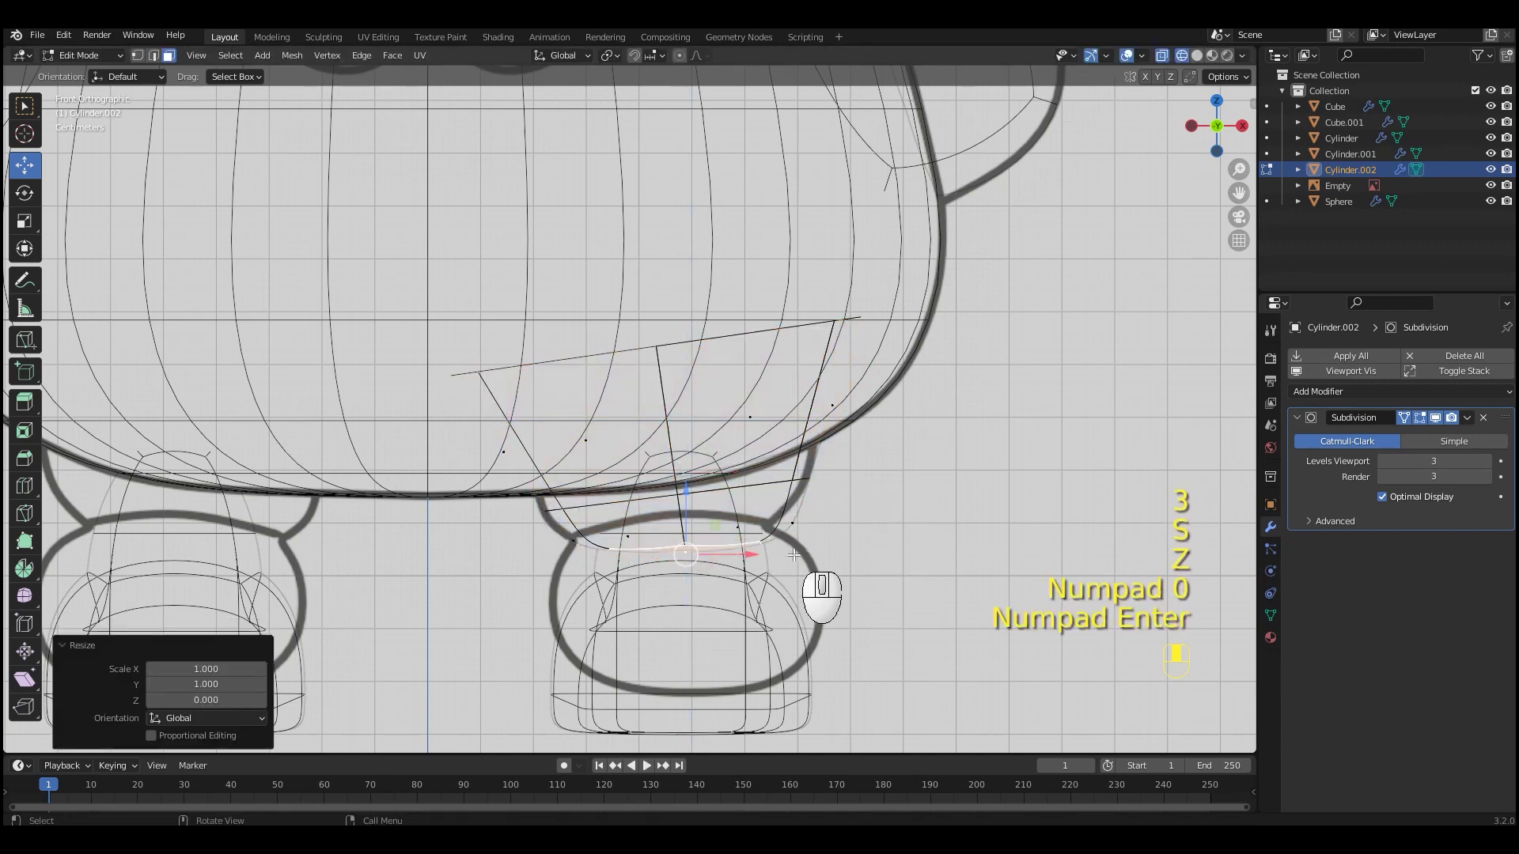
key("shift+z")
key("a")
left_click_drag(739, 468, 730, 474)
scroll(751, 391, "up", 3)
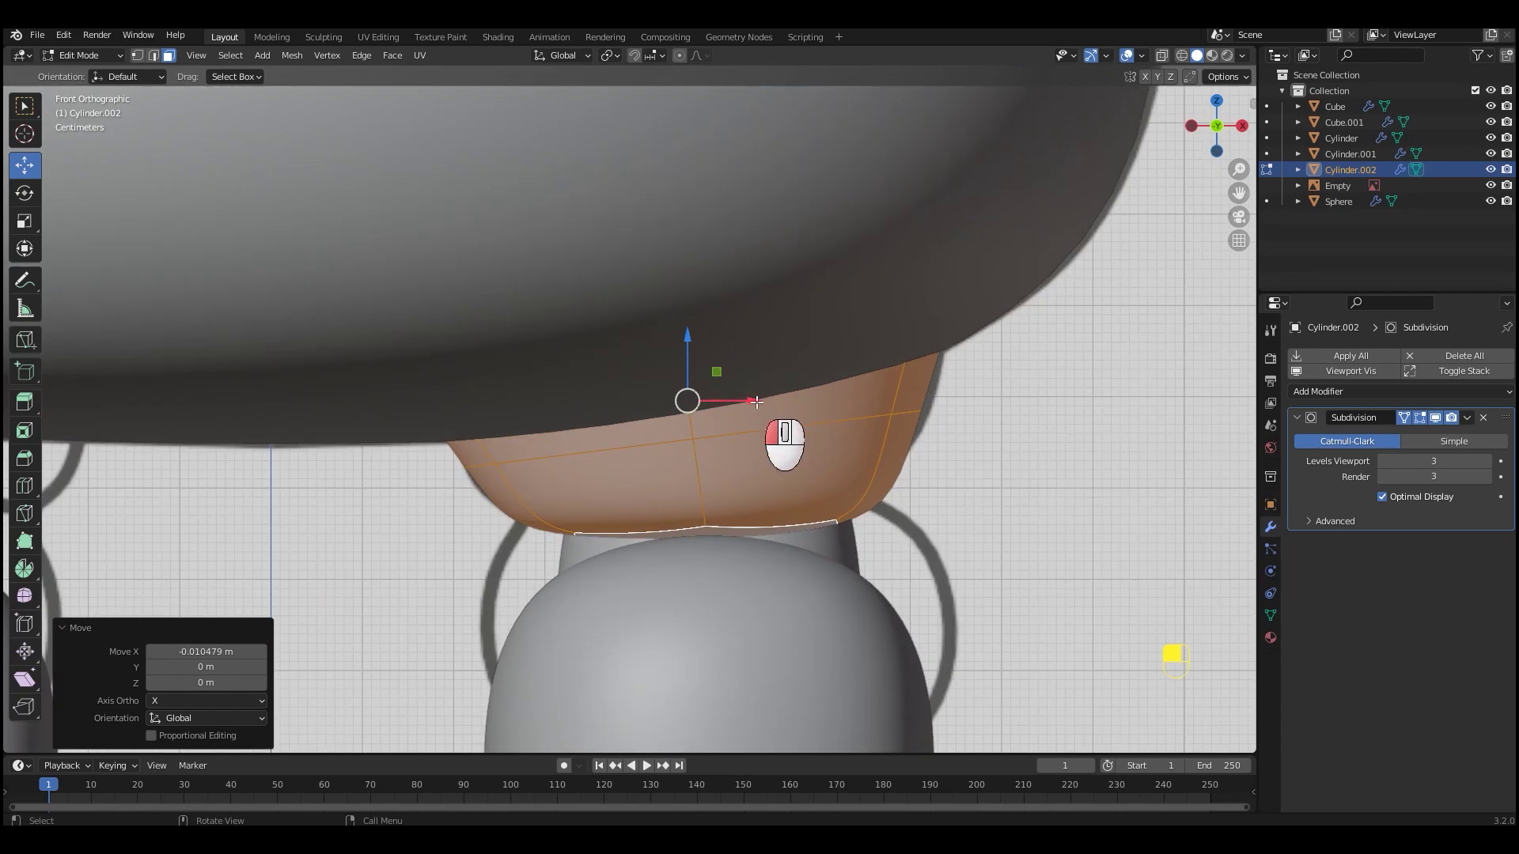
Slide the upper leg's middle edge loop along the surface to refine its curvature
key("2")
left_click(807, 425, "alt")
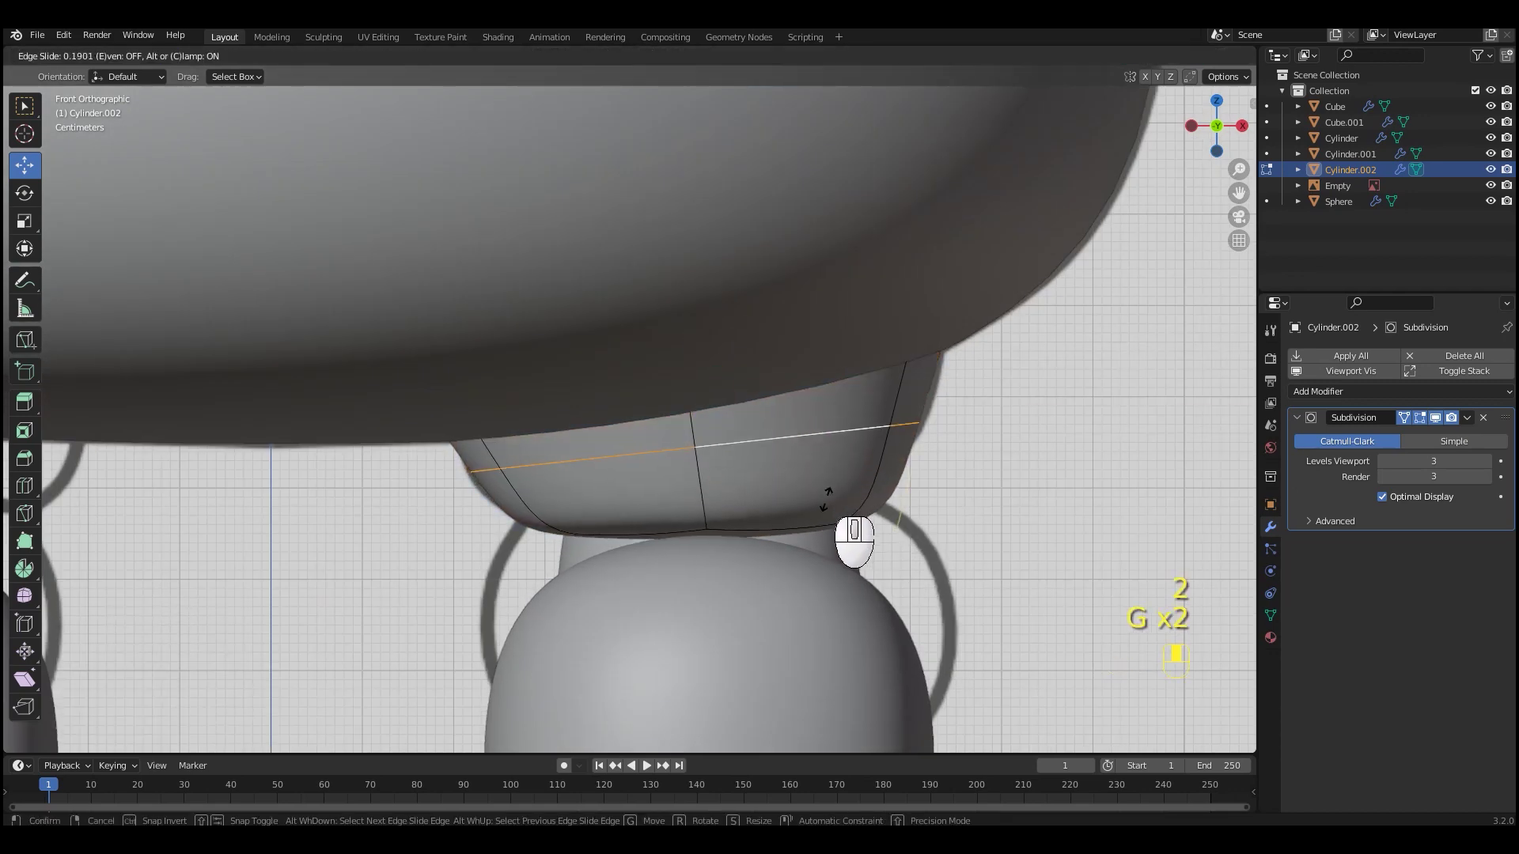
left_click(828, 497)
In the right side view, select the foot object and move it -0.2535 m along Y beneath the upper leg
scroll(845, 502, "down", 3)
middle_click_drag(845, 501, 706, 506)
key("KP_3")
key("Tab")
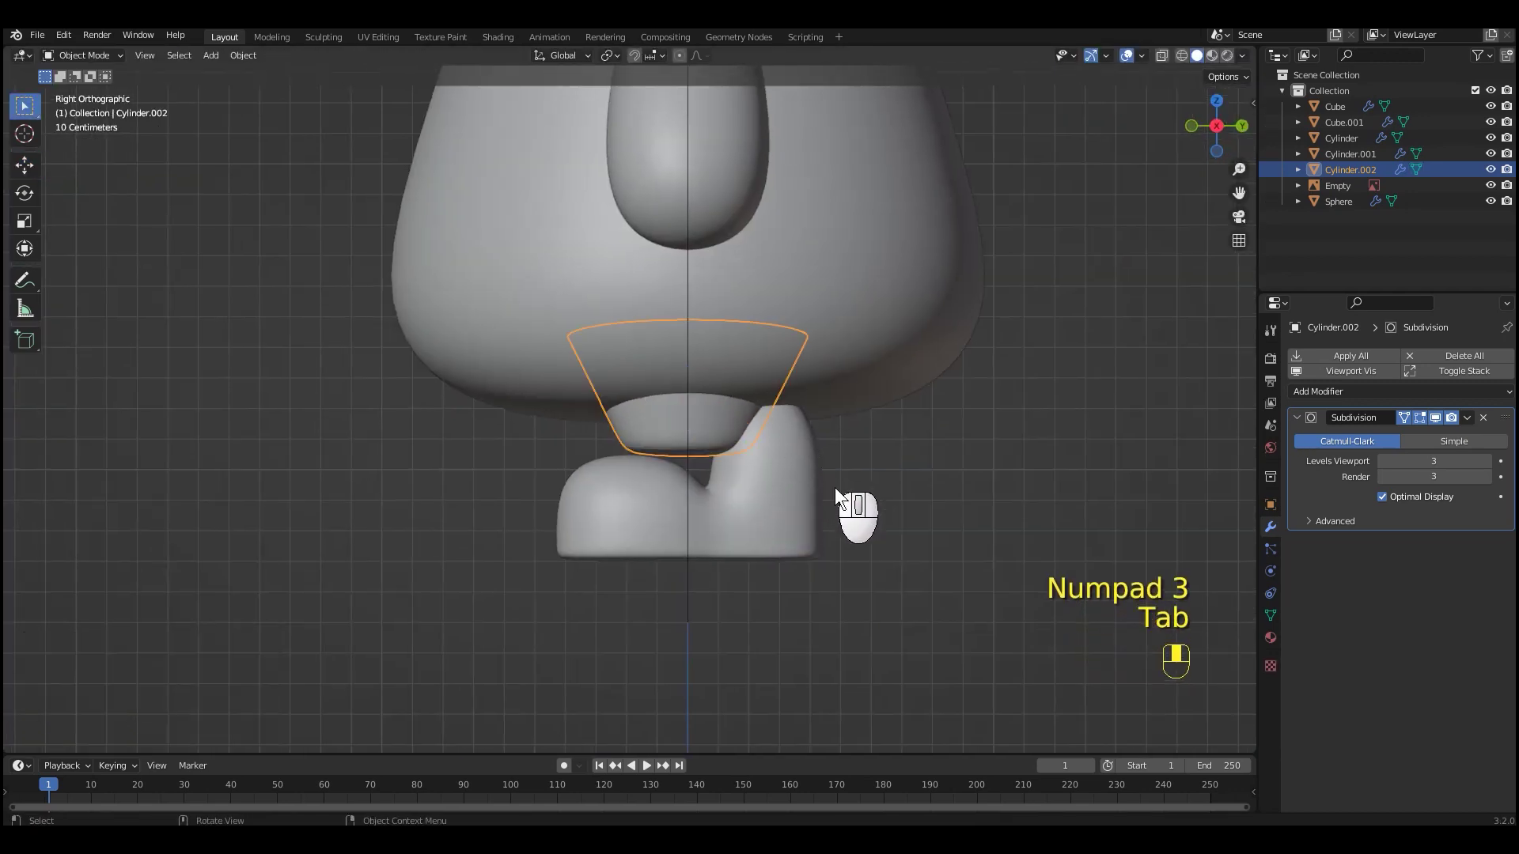
left_click(826, 509)
key("ctrl+Tab")
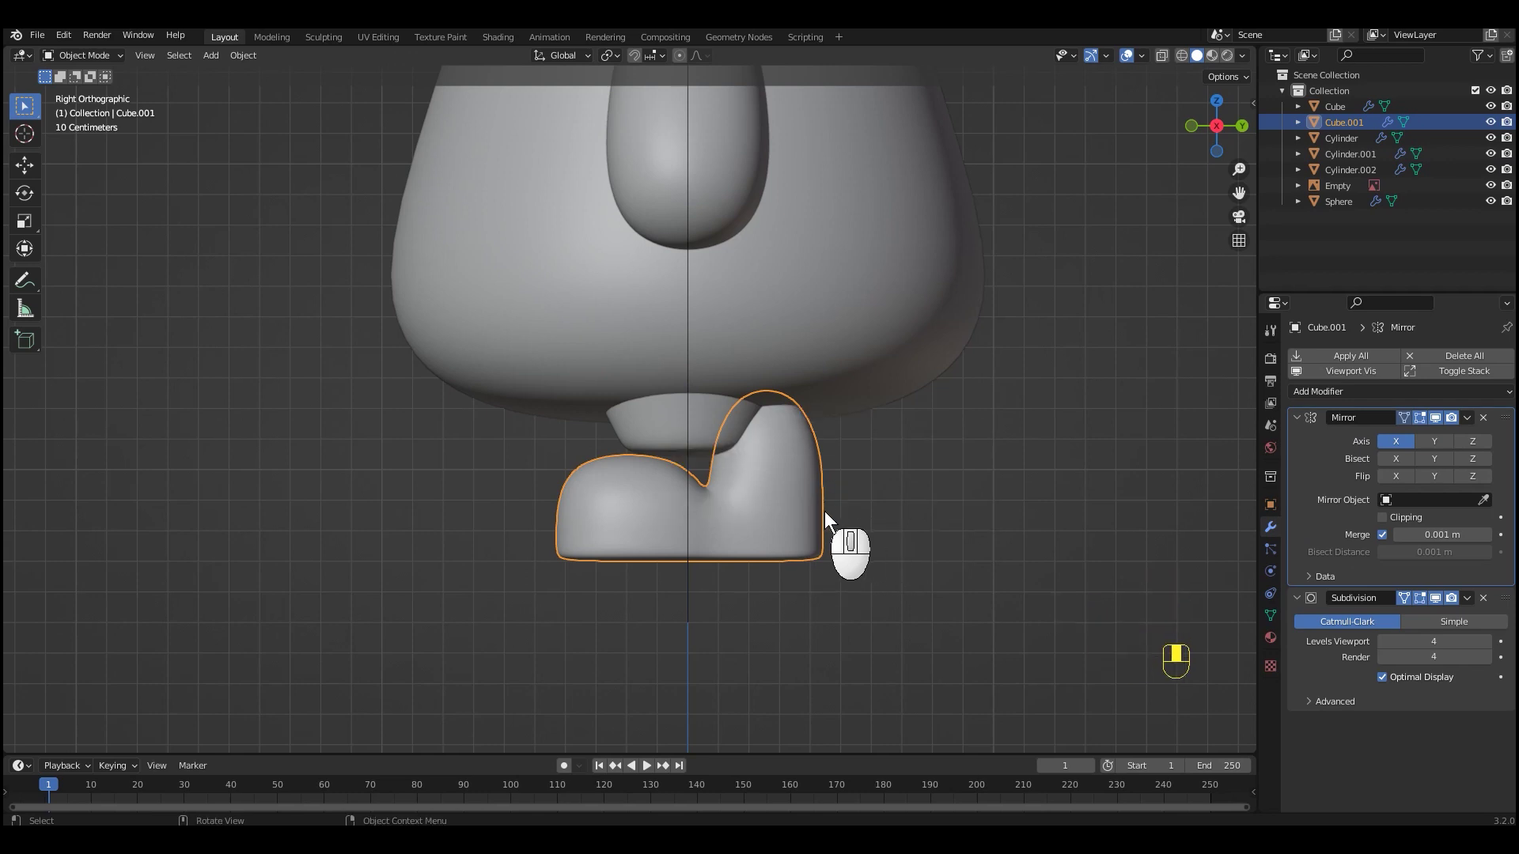
key("g")
key("y")
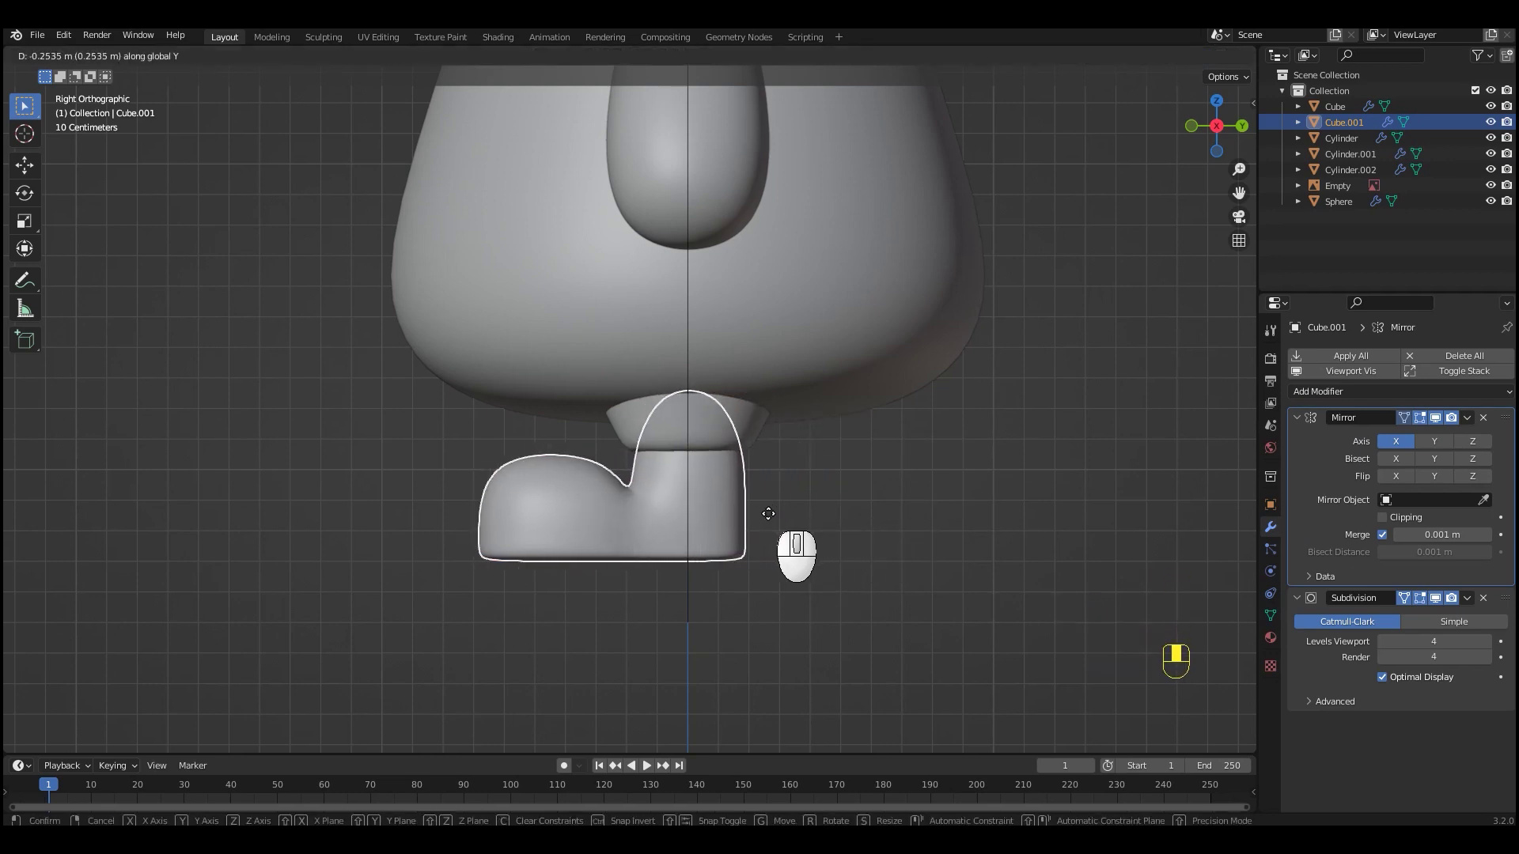
left_click(768, 514)
scroll(853, 539, "up", 6)
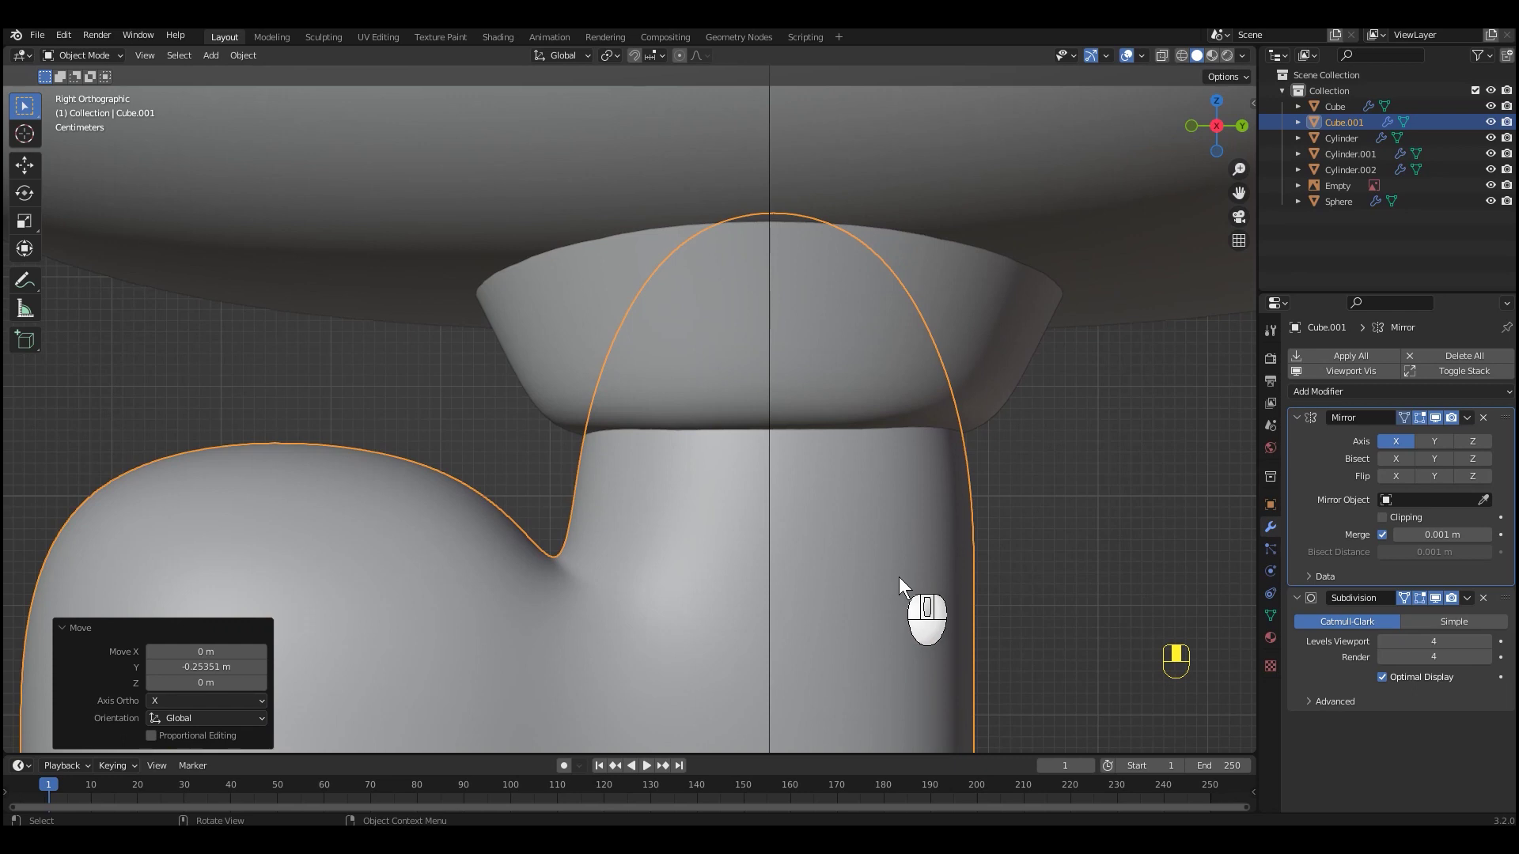
key("y")
key("y")
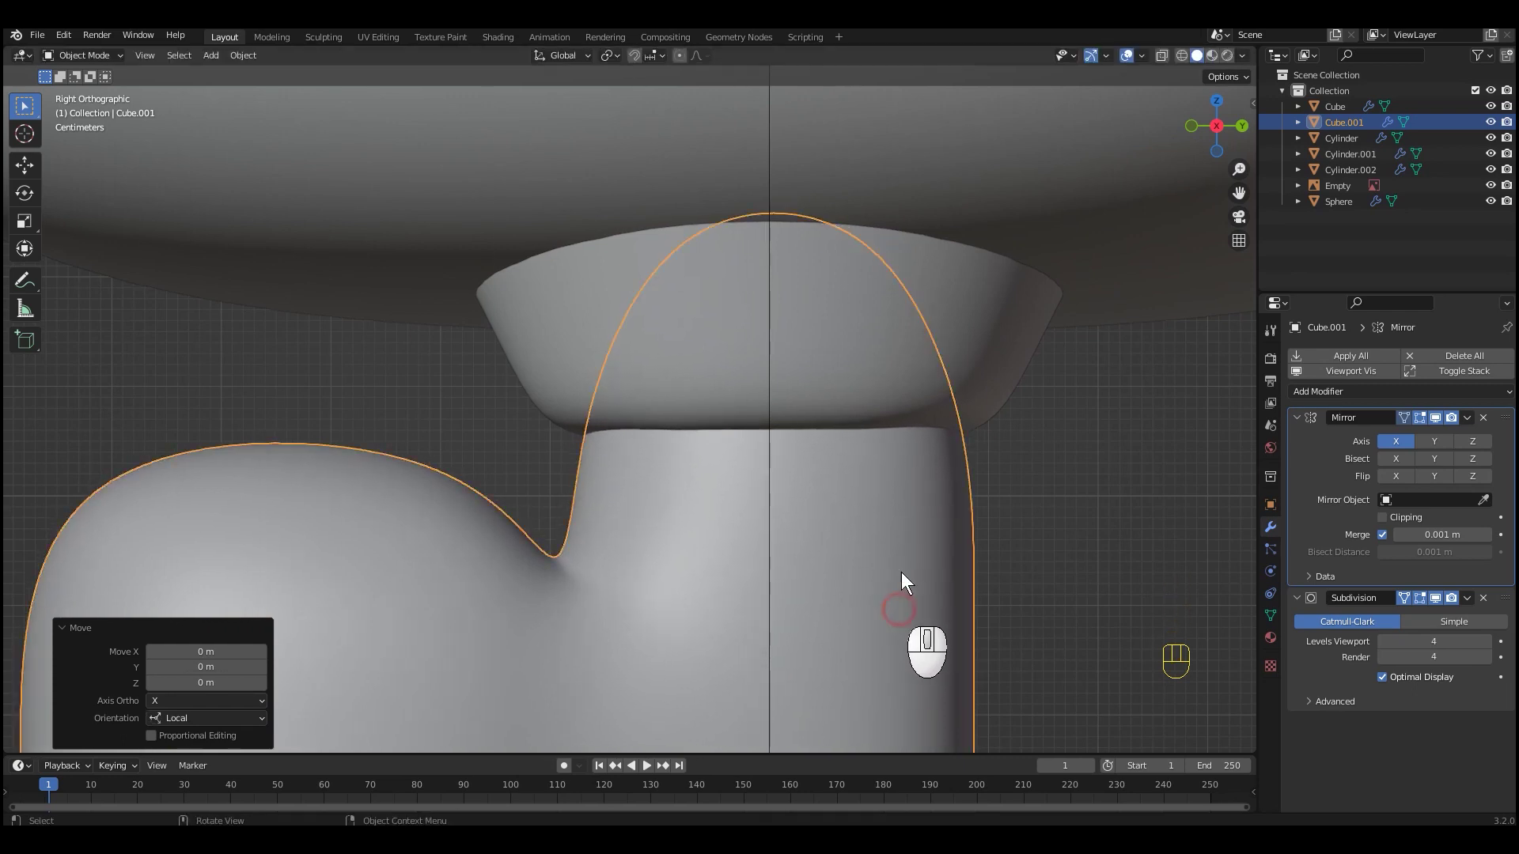
scroll(900, 572, "down", 6)
scroll(886, 552, "up", 4)
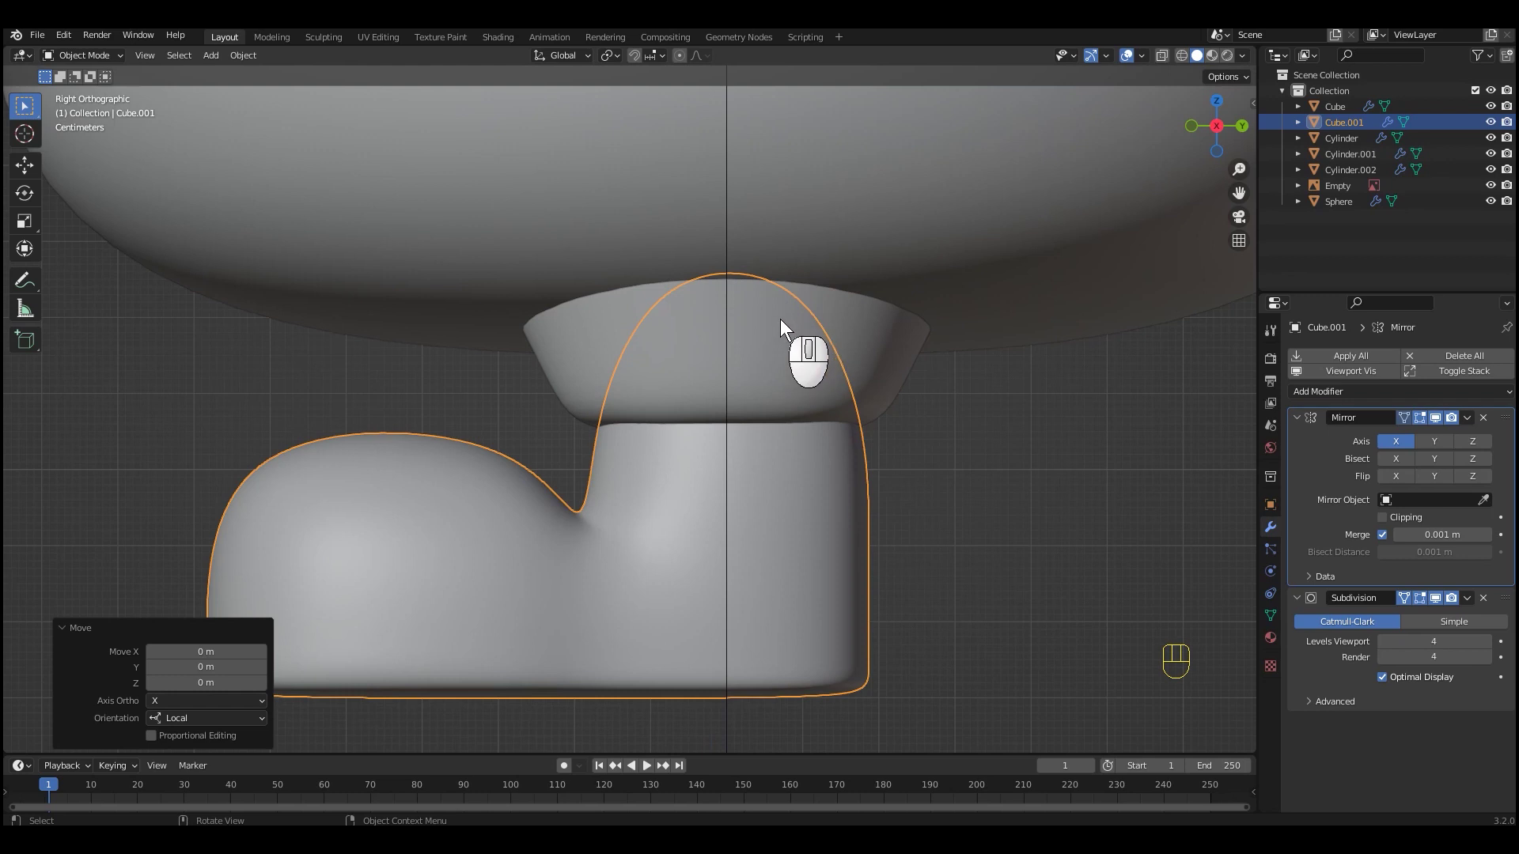
Edit the foot mesh in the side view and lower its top faces to just beneath the upper leg
key("Tab")
key("shift+z")
key("3")
left_click_drag(735, 213, 727, 366)
left_click(815, 422, "alt")
key("shift+z")
mouse_move(868, 450)
middle_mouse_down()
mouse_move(881, 463)
mouse_move(1007, 457)
mouse_move(879, 456)
middle_mouse_up()
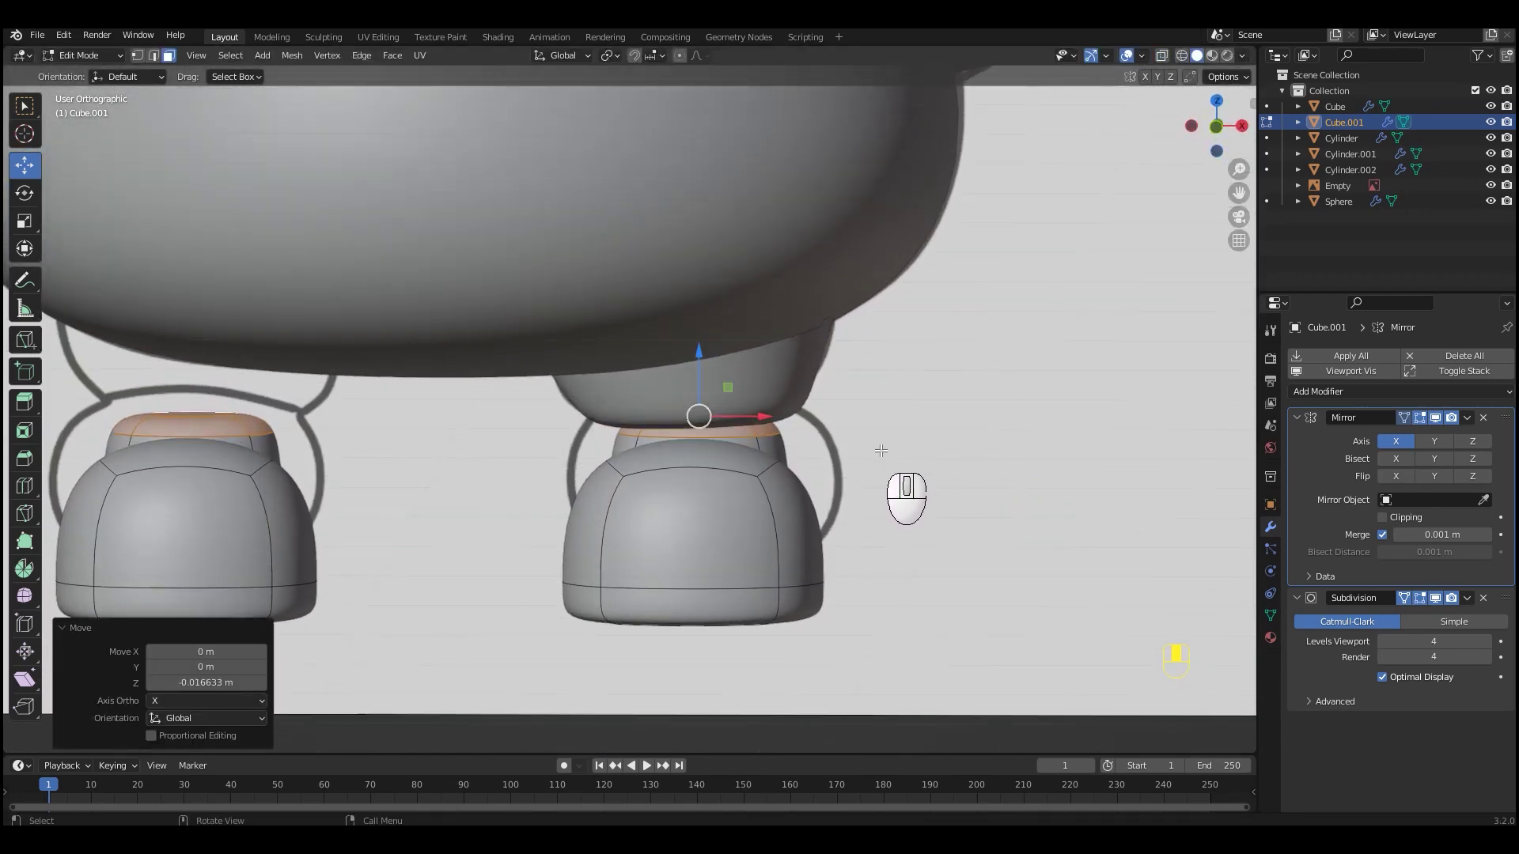
In the front view, select the foot's whole mesh and nudge it about -0.003 m along X, ending in Object Mode
key("ctrl+Tab")
left_click(806, 416)
key("KP_1")
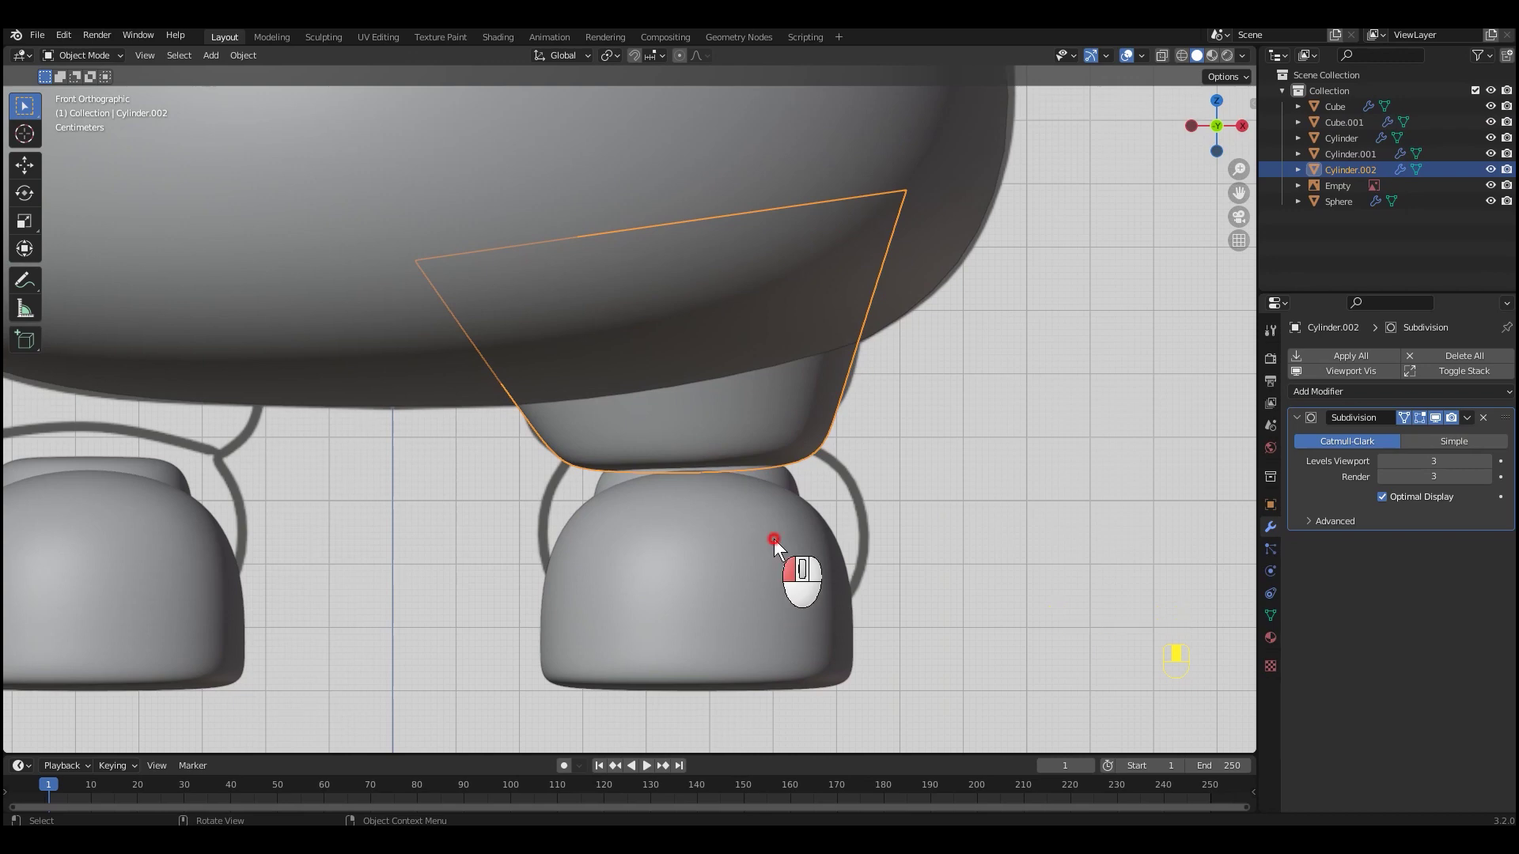
left_click(774, 539)
left_click(848, 566)
scroll(846, 562, "down", 5)
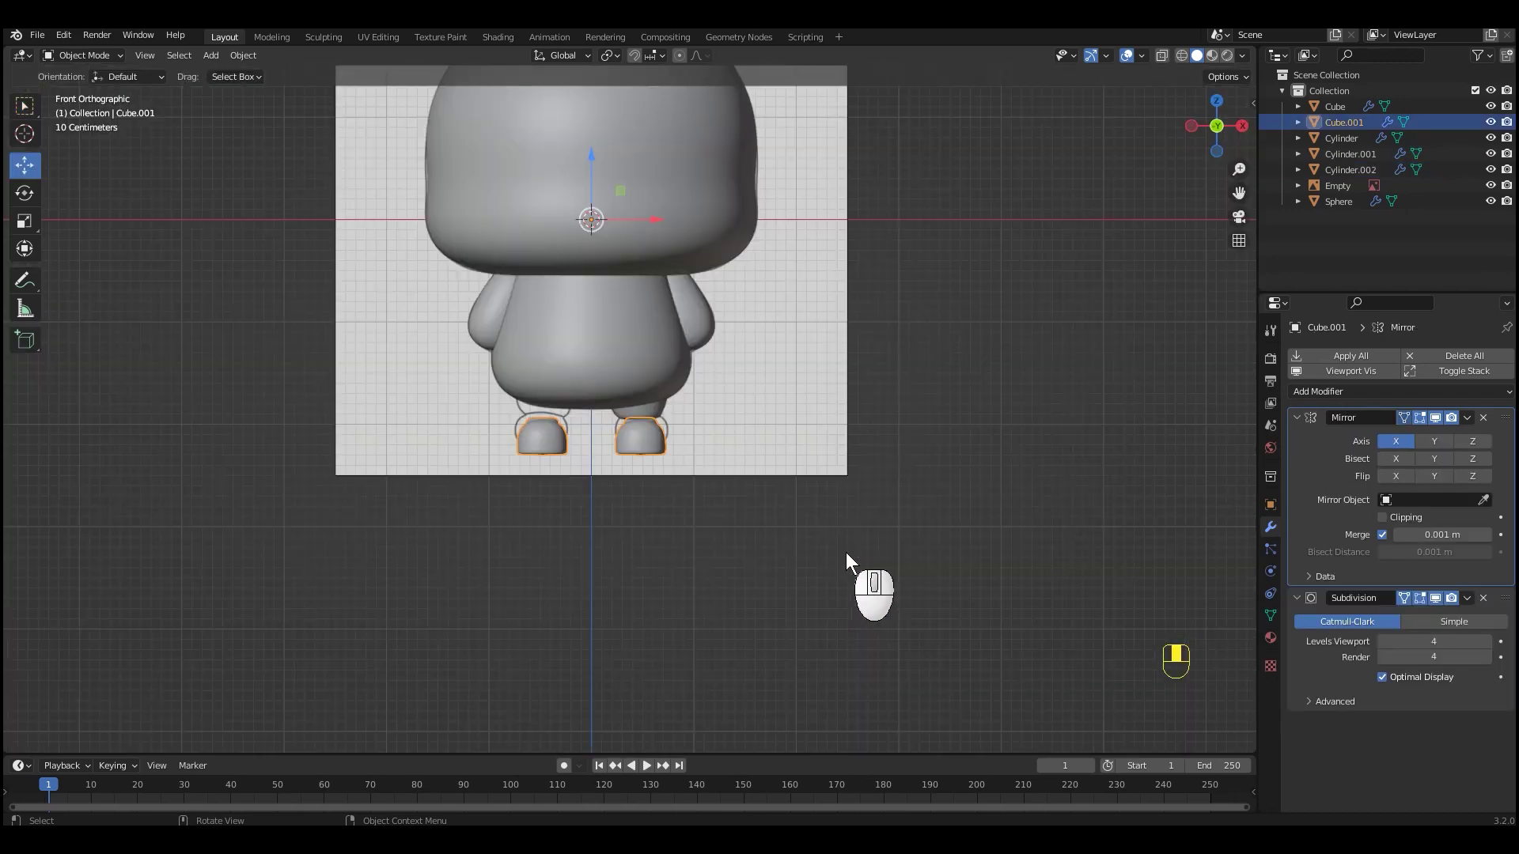
scroll(847, 562, "up", 4)
key("ctrl+Tab")
left_click(981, 511)
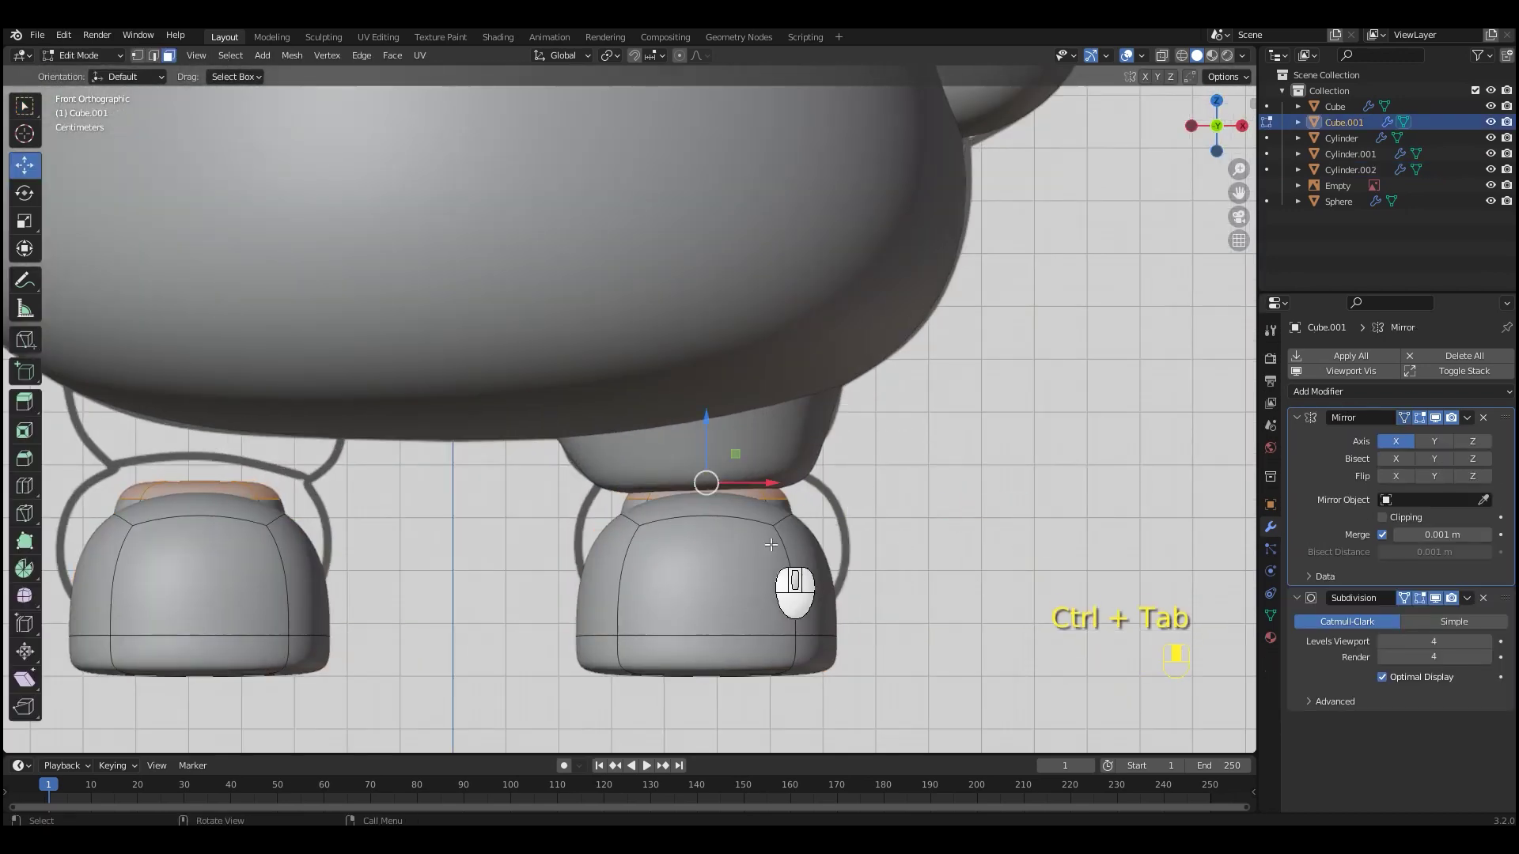
key("a")
left_click_drag(771, 588, 770, 588)
scroll(780, 550, "down", 1)
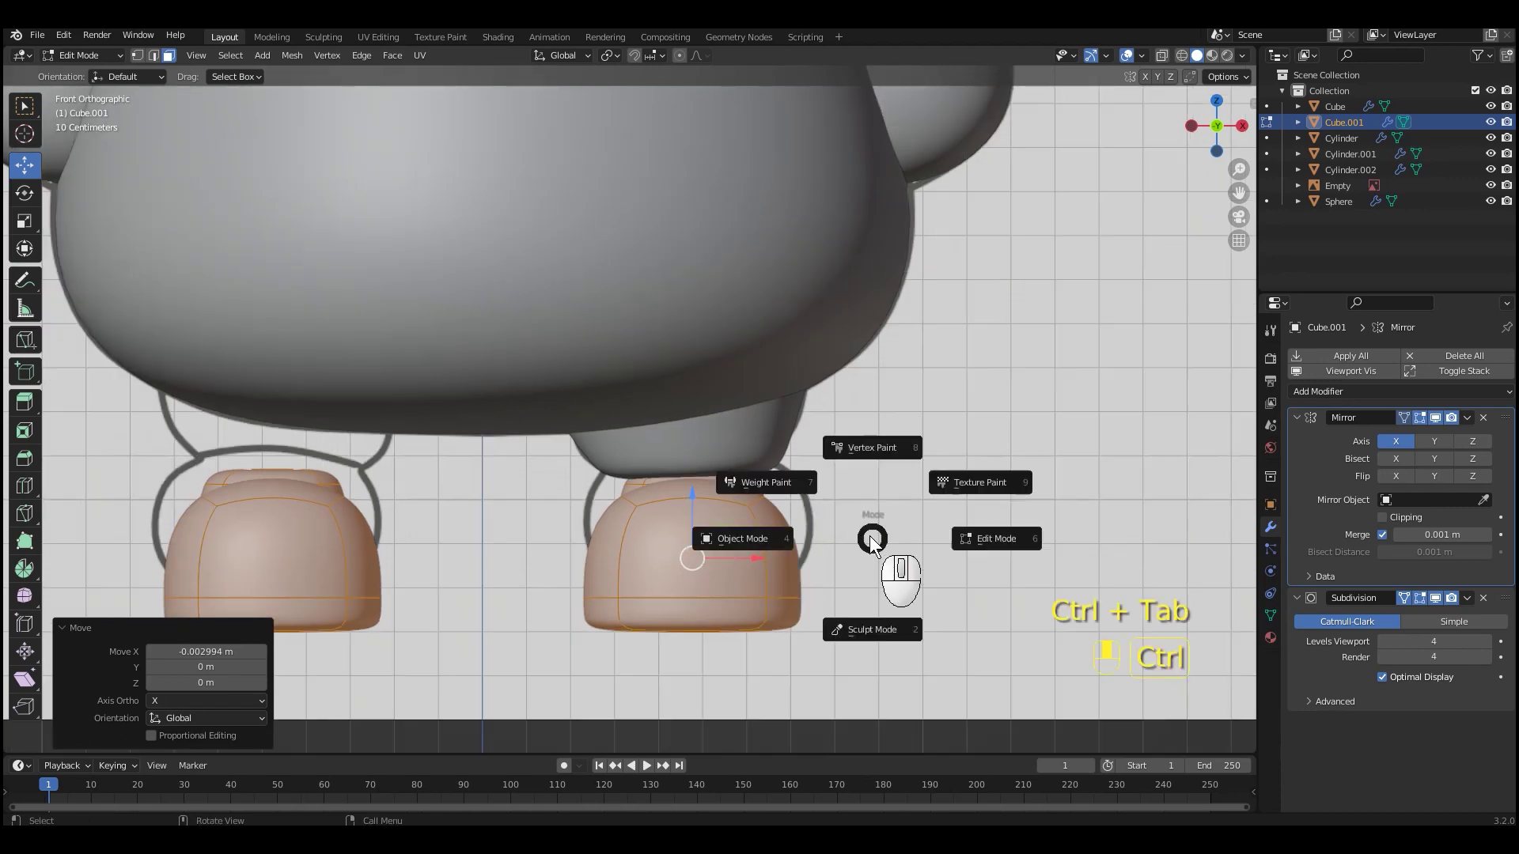
left_click(807, 536)
Select the upper leg and add a Mirror modifier on the X axis
scroll(857, 492, "down", 2)
middle_click_drag(856, 484, 913, 543, "shift")
left_click(767, 511)
left_click(1324, 392)
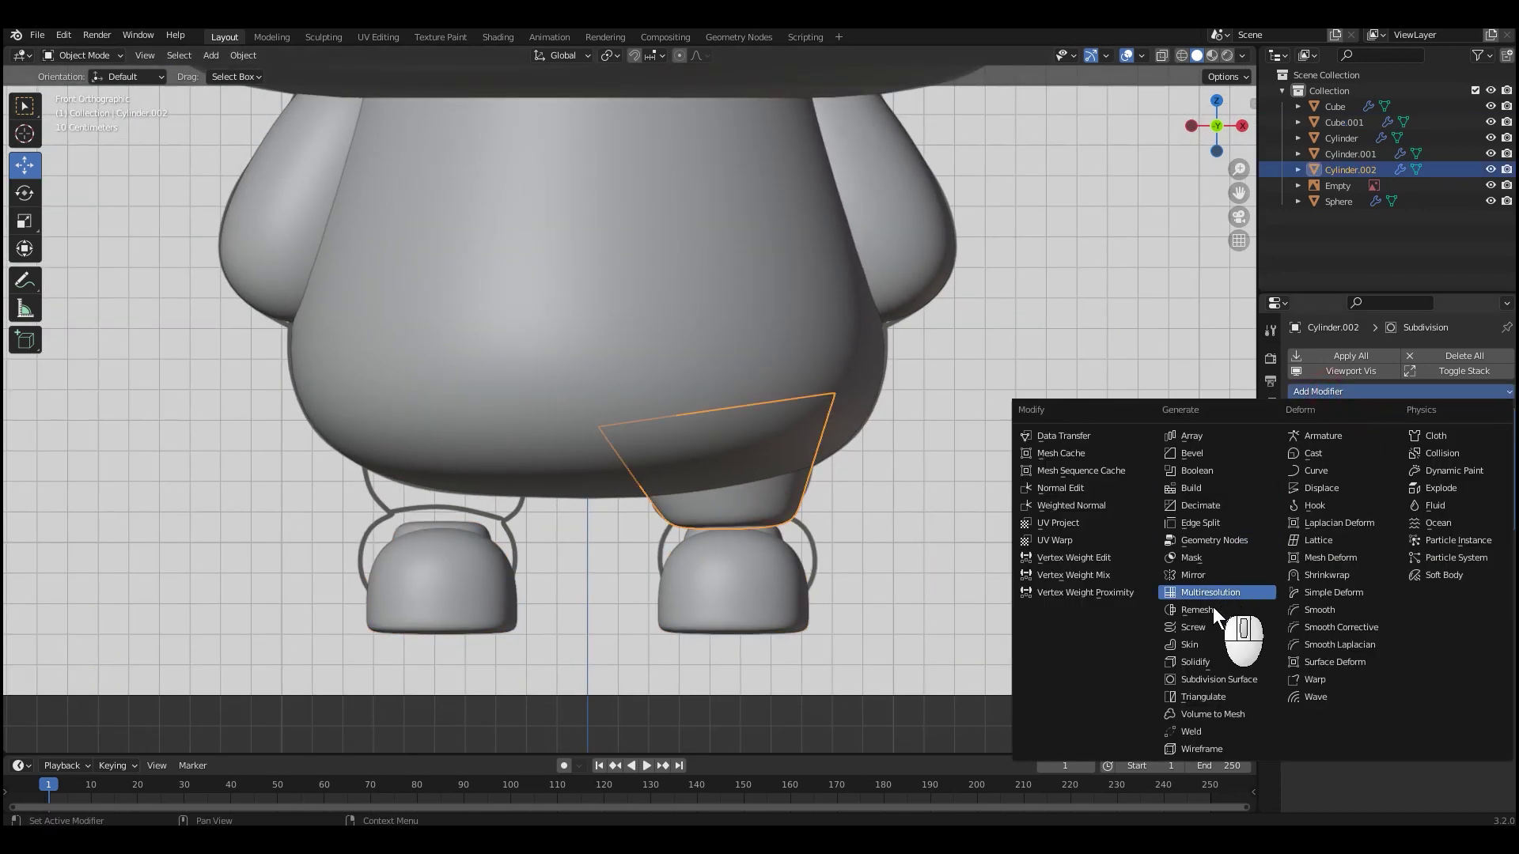
left_click(1208, 571)
scroll(1020, 538, "up", 3)
middle_click_drag(946, 526, 908, 509)
Edit the upper leg's mesh in the front view, shrinking the top edge loop to about 0.86 and nudging it along X
key("KP_1")
scroll(909, 527, "up", 3)
key("ctrl+Tab")
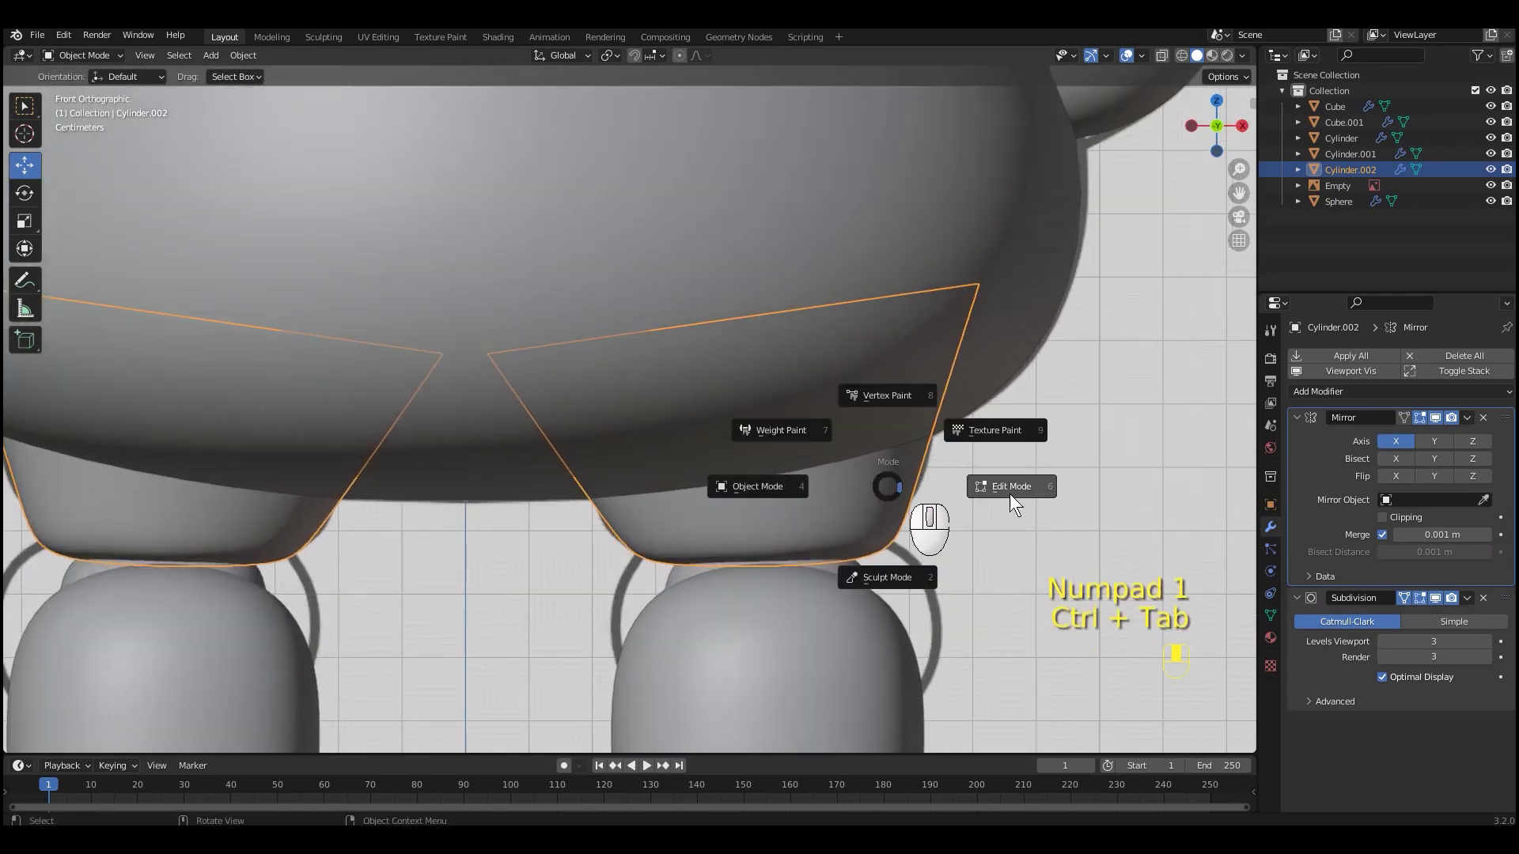
left_click(1014, 488)
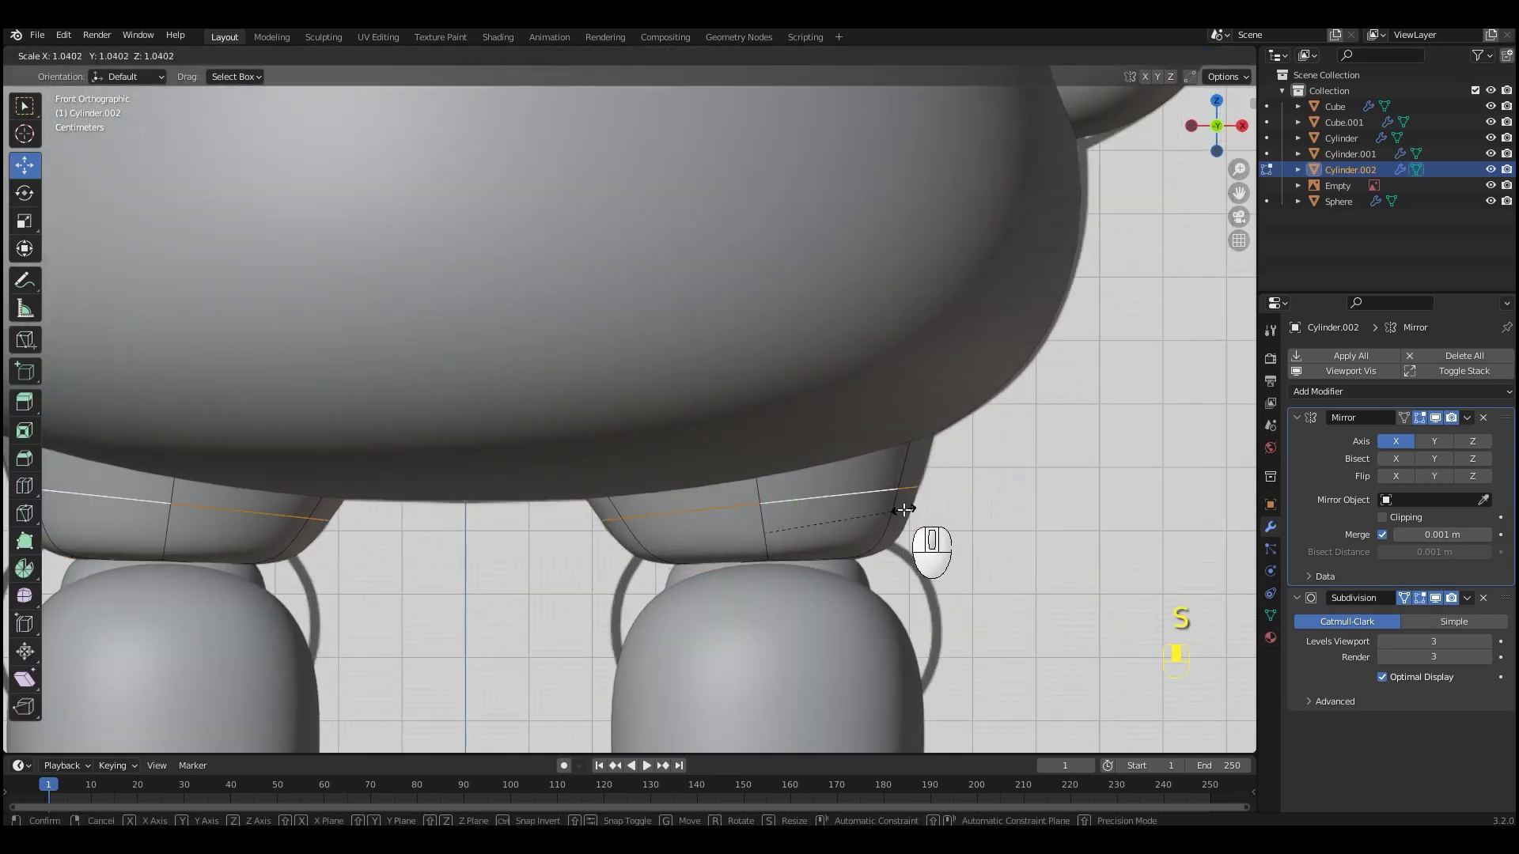
key("alt+z")
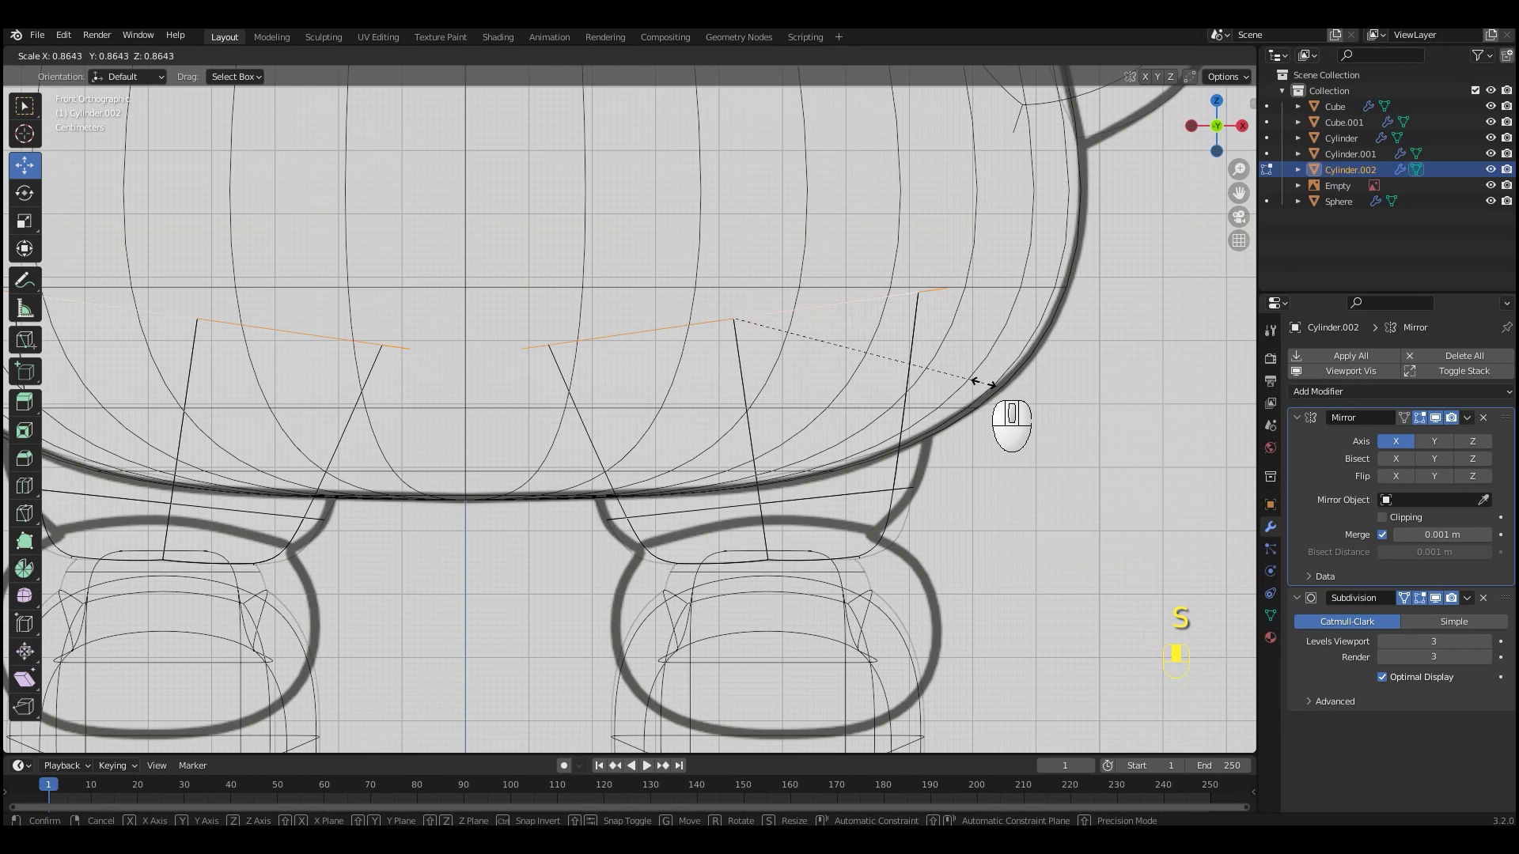
left_click(984, 383)
left_click_drag(789, 319, 807, 316)
Scale the upper leg's middle edge loop to about 1.05 to match the reference outline, ending in Object Mode
left_click(898, 489, "alt")
key("shift+z")
key("s")
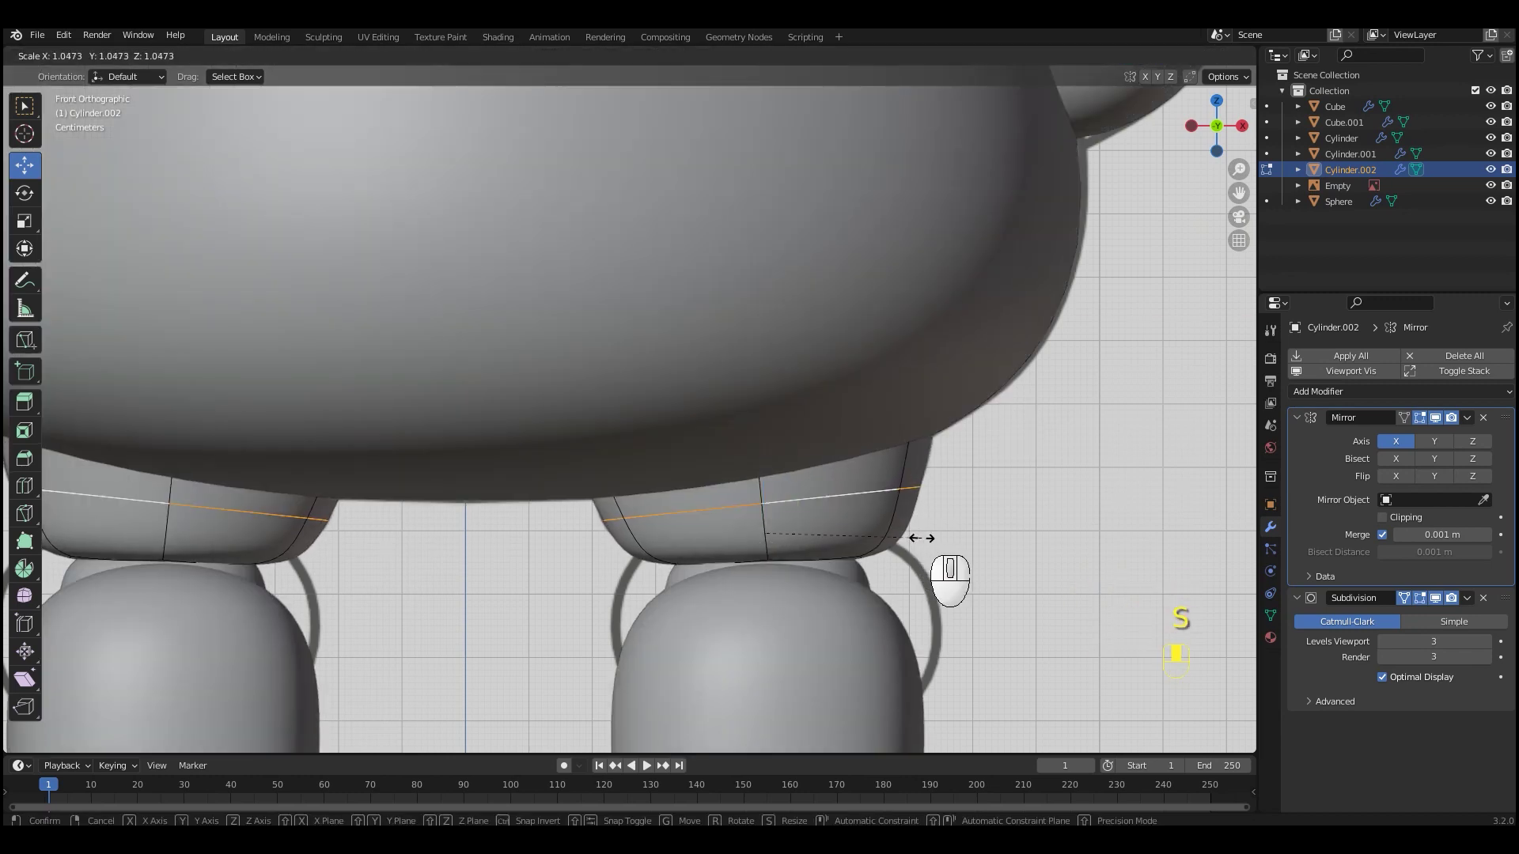
left_click(922, 539)
scroll(928, 486, "down", 4)
key("ctrl+Tab")
scroll(839, 449, "down", 3)
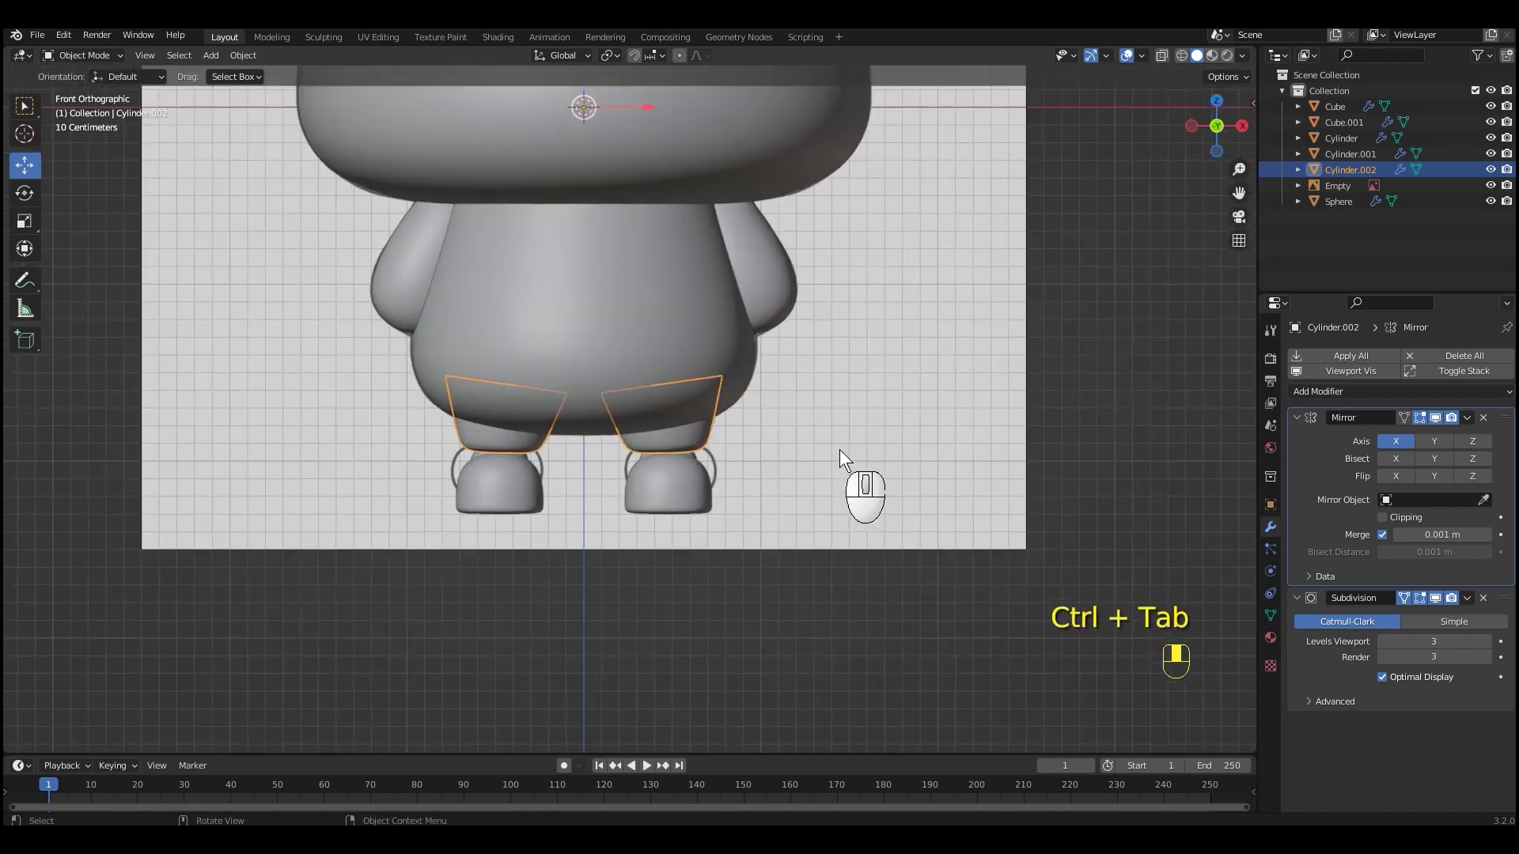
Examine the legs, feet and body proportions from the front and right side with overlays hidden
middle_click_drag(932, 348, 951, 500, "shift")
left_click(1064, 482)
scroll(1060, 475, "down", 2)
middle_click_drag(1044, 463, 804, 499, "shift")
key("shift+alt+z")
scroll(917, 534, "up", 1)
left_click(850, 500)
scroll(850, 500, "down", 3)
scroll(791, 519, "up", 4)
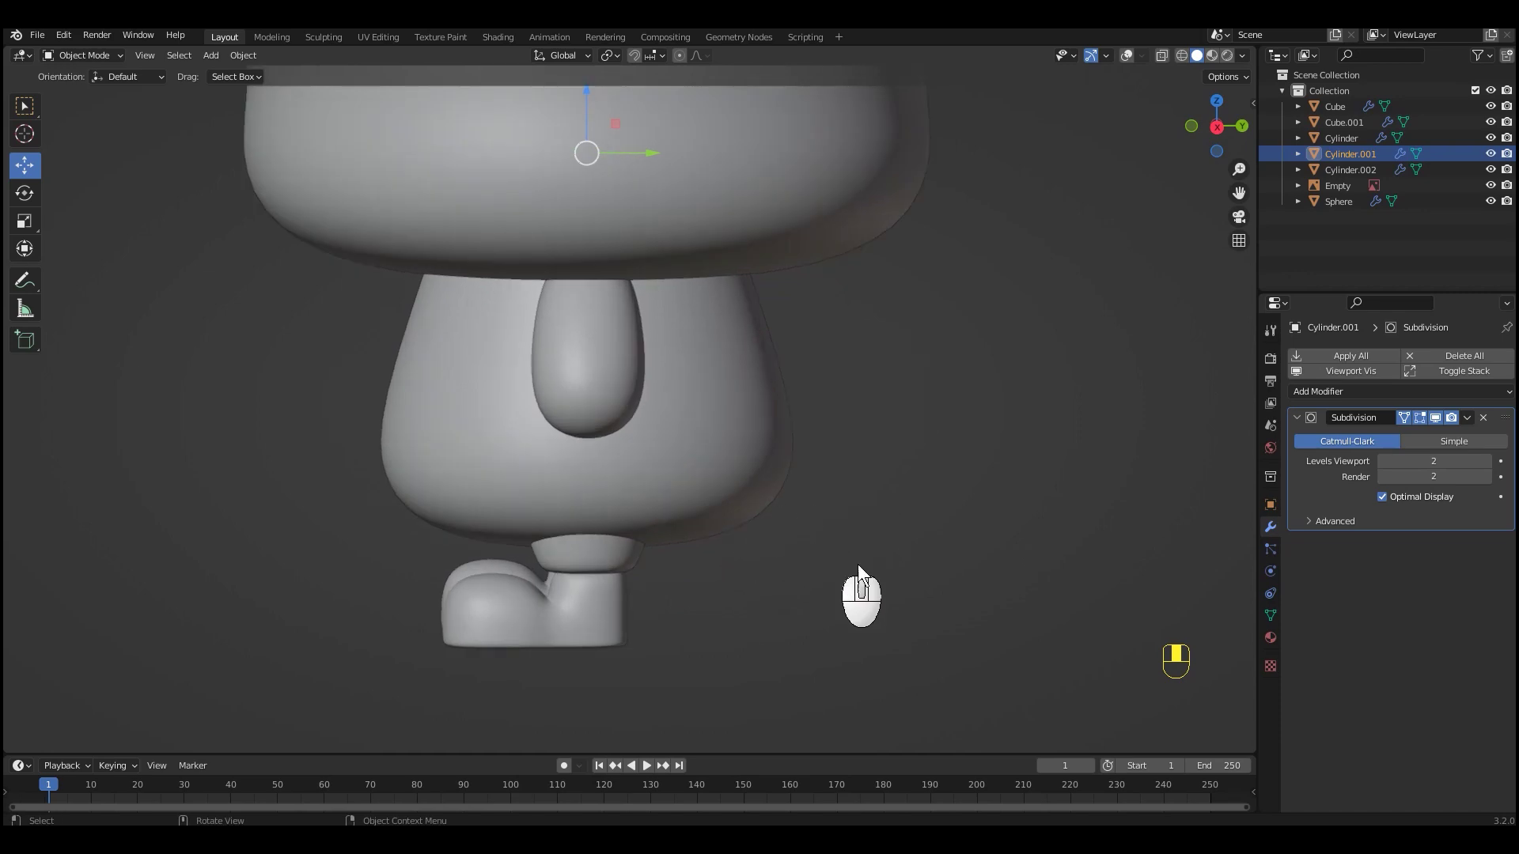
key("KP_1")
middle_click_drag(714, 563, 649, 533)
key("KP_3")
key("shift+alt+z")
Edit the upper leg, grow the selection to its lower band of faces and lower it about 0.03 m toward the foot
left_click(704, 475)
key("KP_1")
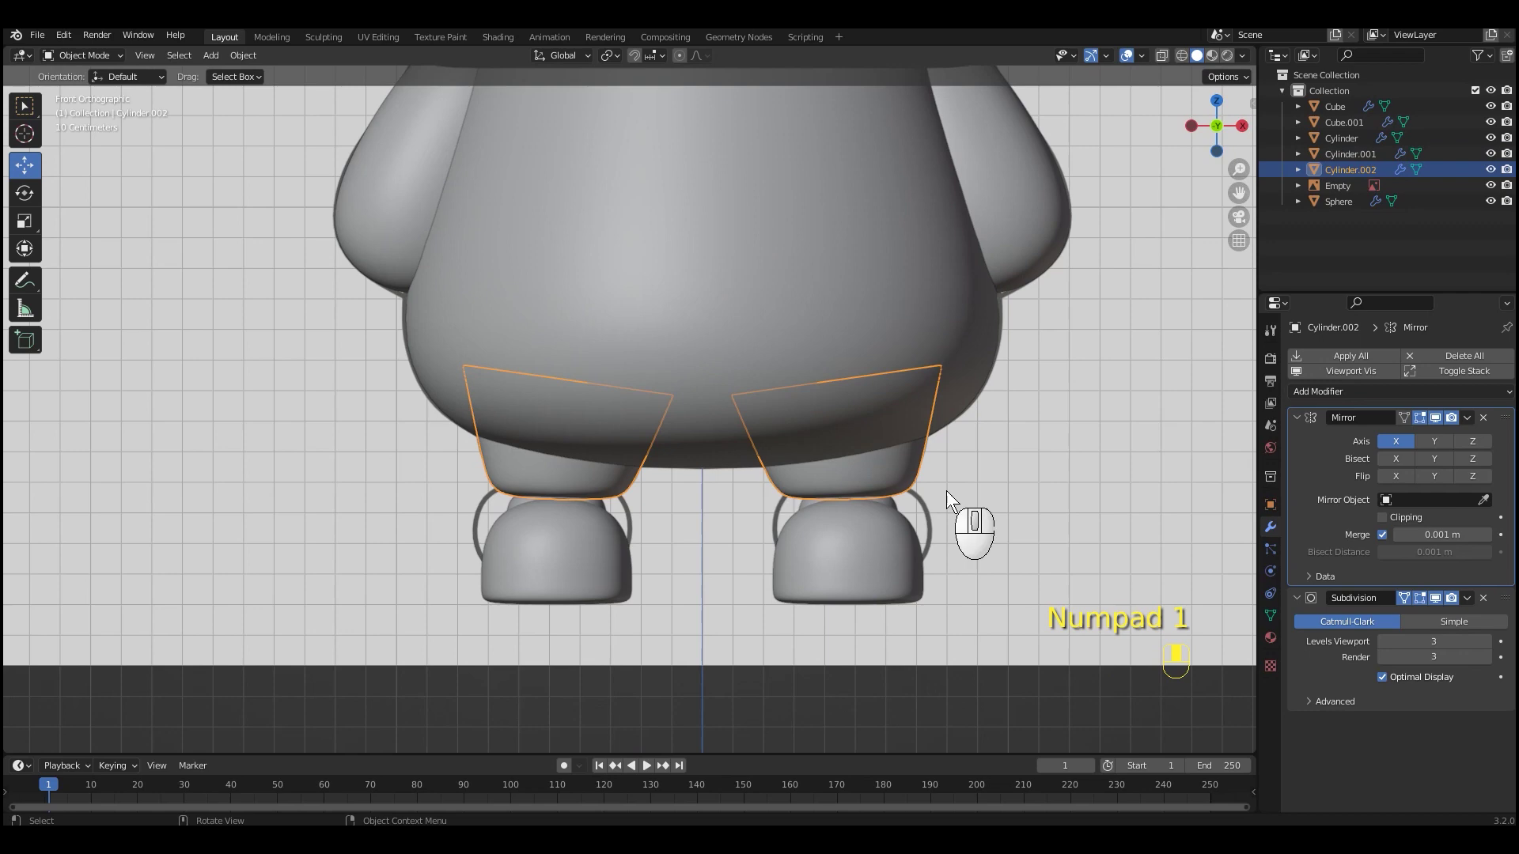
key("Tab")
key("ctrl+KP_Add")
key("shift+z")
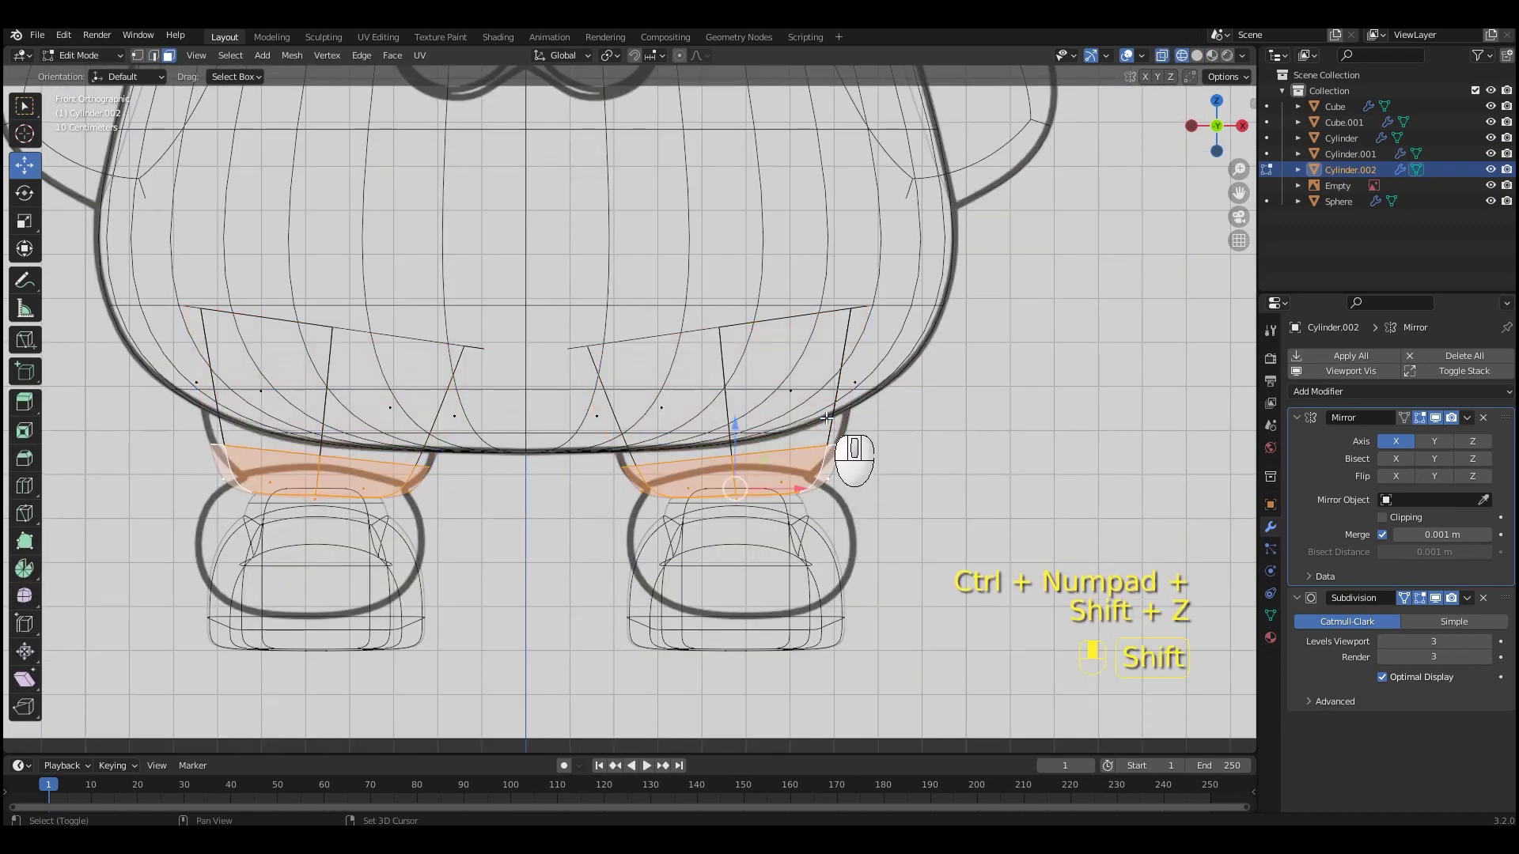
key("shift+z")
scroll(839, 499, "up", 1)
left_click_drag(717, 437, 718, 455)
middle_click_drag(894, 552, 731, 558)
left_click_drag(710, 454, 707, 472)
scroll(842, 516, "down", 1)
middle_click_drag(840, 516, 819, 521)
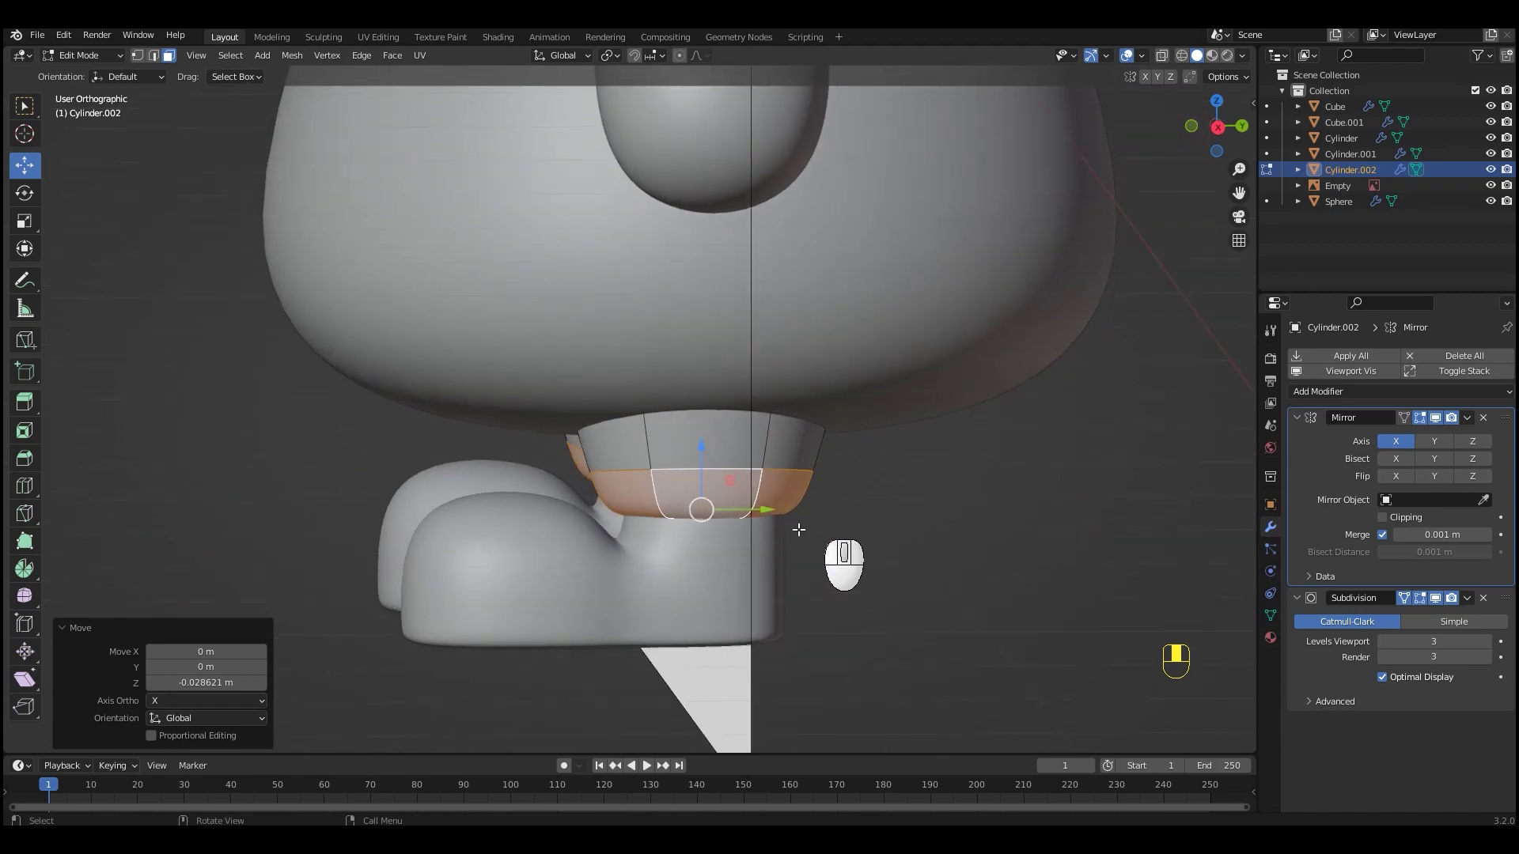
Lower the selected part of the leg mesh along Z and rescale it at the joint with the foot, ending in Object Mode
scroll(763, 534, "up", 2)
key("Tab")
left_click(708, 504)
key("Tab")
key("shift+z")
mouse_move(737, 459)
middle_mouse_down()
mouse_move(786, 458)
mouse_move(667, 502)
mouse_move(716, 481)
mouse_move(702, 467)
mouse_move(710, 559)
mouse_move(710, 473)
mouse_move(916, 493)
middle_mouse_up()
key("shift+z")
key("shift+z")
key("shift+z")
mouse_move(715, 395)
left_mouse_down()
mouse_move(694, 404)
mouse_move(709, 421)
left_mouse_up()
middle_click_drag(710, 421, 937, 571, "alt")
key("s")
left_click(928, 567)
middle_click_drag(799, 528, 829, 516)
key("ctrl+Tab")
left_click(733, 516)
Examine the whole bear and its leg joints from several angles against the front reference
middle_click_drag(732, 518, 819, 554)
scroll(819, 553, "down", 2)
key("KP_1")
scroll(970, 539, "down", 6)
middle_click_drag(921, 435, 952, 633, "shift")
left_click(952, 625)
middle_click_drag(947, 580, 850, 572, "shift")
middle_click_drag(823, 570, 875, 492, "shift")
scroll(917, 582, "up", 2)
middle_click_drag(965, 581, 1071, 570)
key("KP_1")
scroll(951, 557, "down", 2)
mouse_move(976, 558)
middle_mouse_down("shift")
mouse_move(961, 545)
mouse_move(959, 560)
middle_mouse_up("shift")
left_click(687, 639)
Add a mesh circle with 64 vertices and enter Edit Mode on it
key("shift+a")
mouse_move(902, 345)
left_click(972, 378)
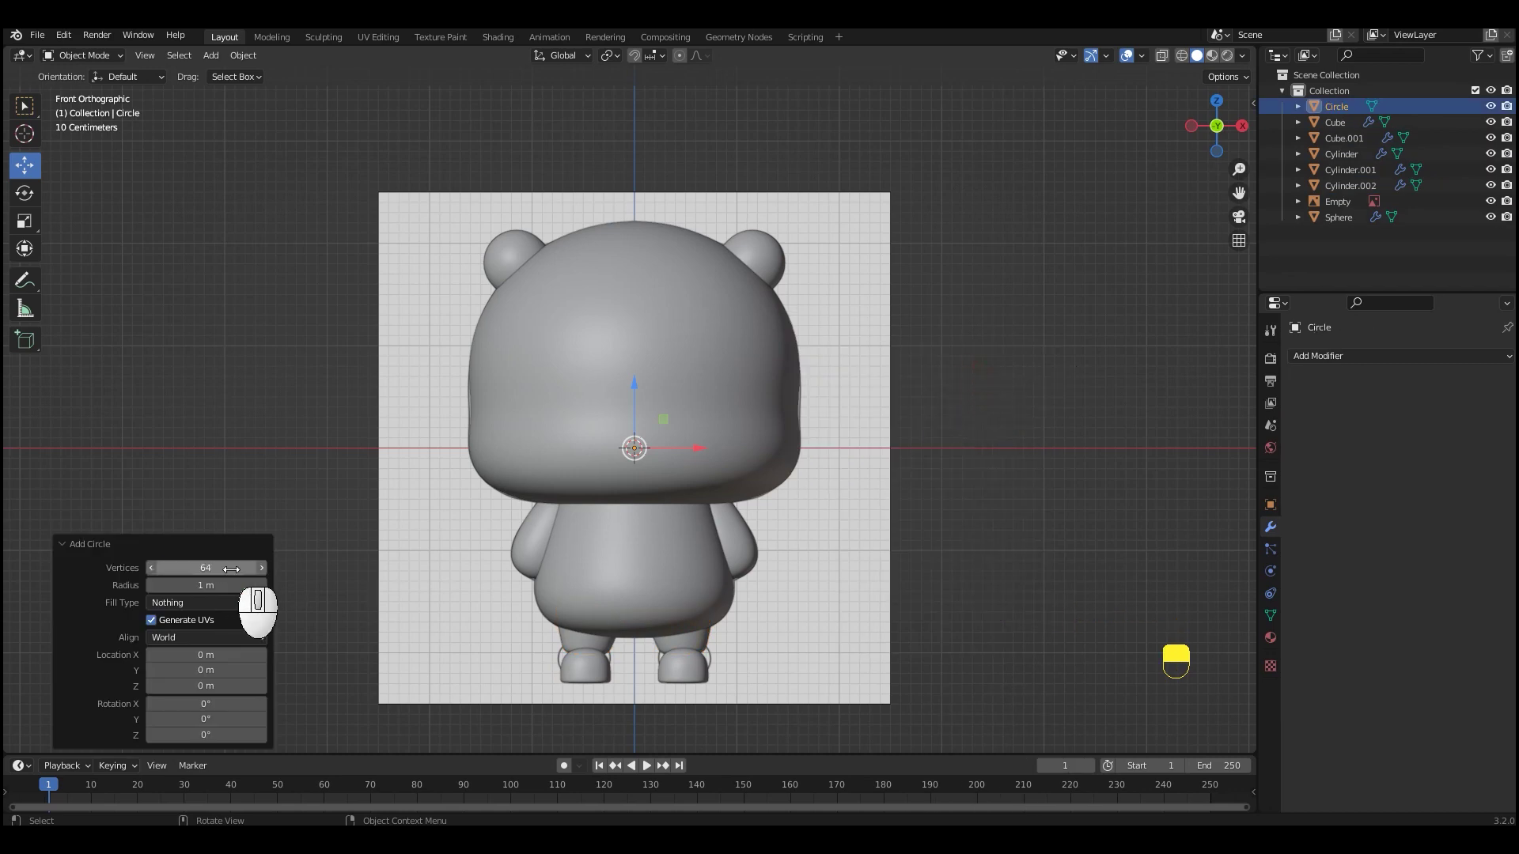
key("ctrl+Tab")
left_click(967, 384)
Rotate the circle 90 degrees in the right side view and move it along -Y in front of the face
key("shift+z")
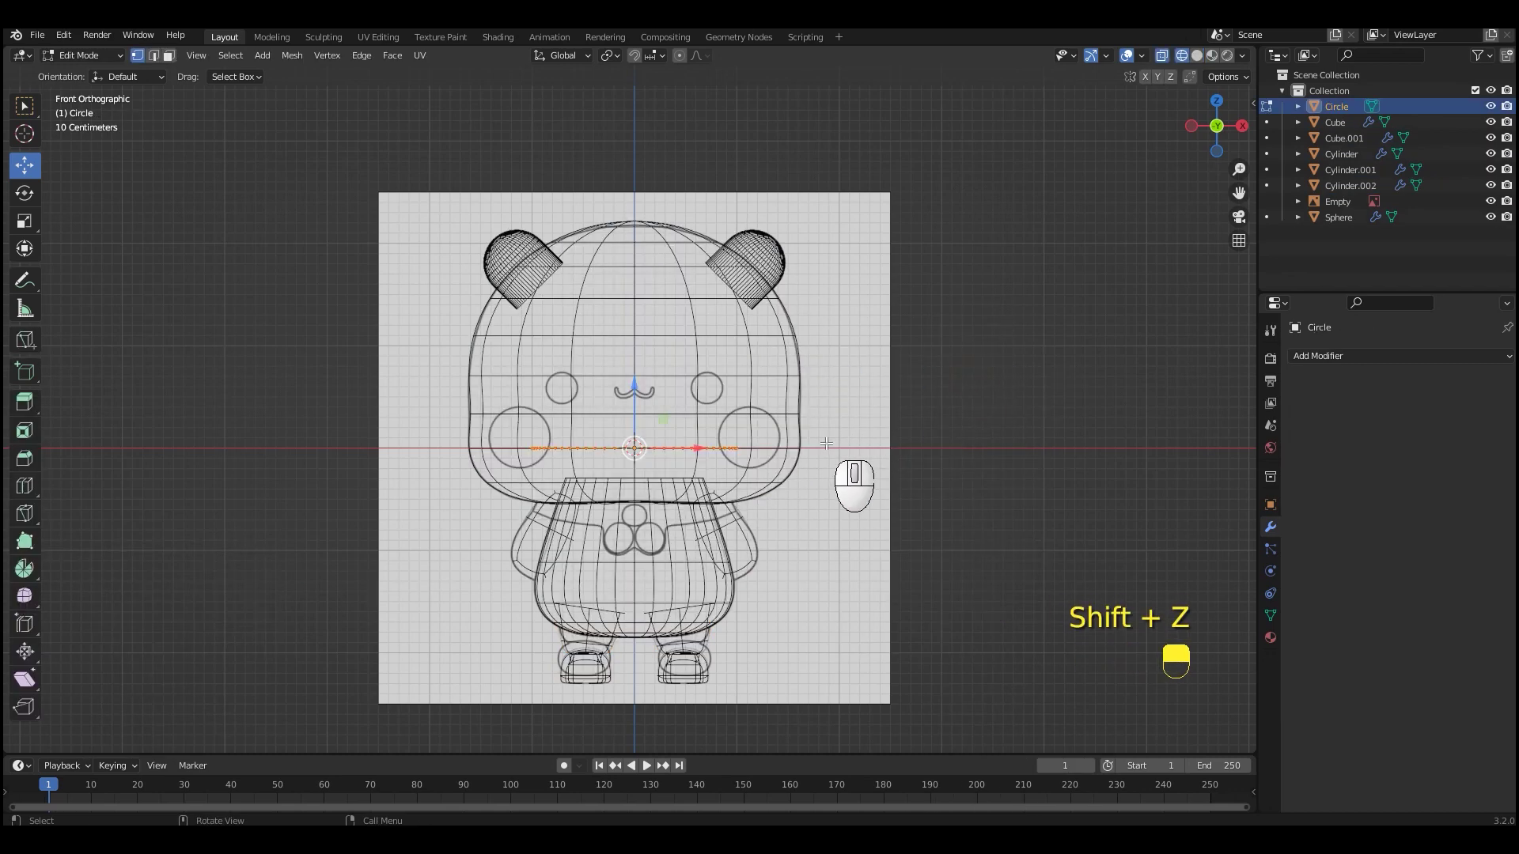
key("KP_3")
key("r")
key("KP_9")
key("KP_0")
key("KP_Enter")
left_click_drag(696, 448, 515, 451)
key("KP_1")
Fit the circle to the reference's right-hand eye outline, scaling it down by 0.185 and refining its size, and fill it with a face
scroll(566, 448, "up", 3)
key("g")
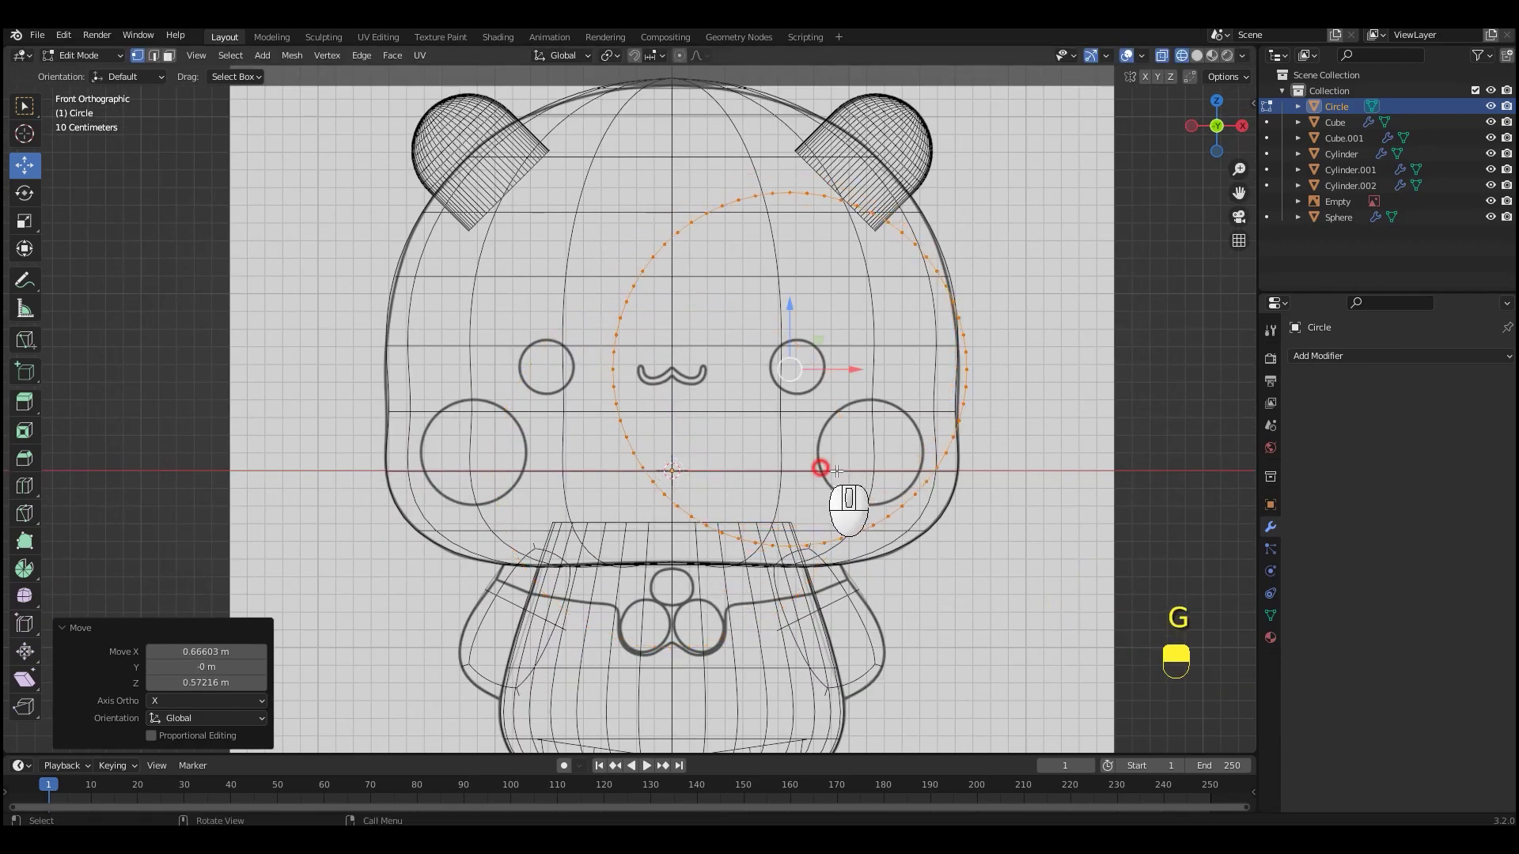
left_click(847, 396)
scroll(842, 428, "up", 7)
key("g")
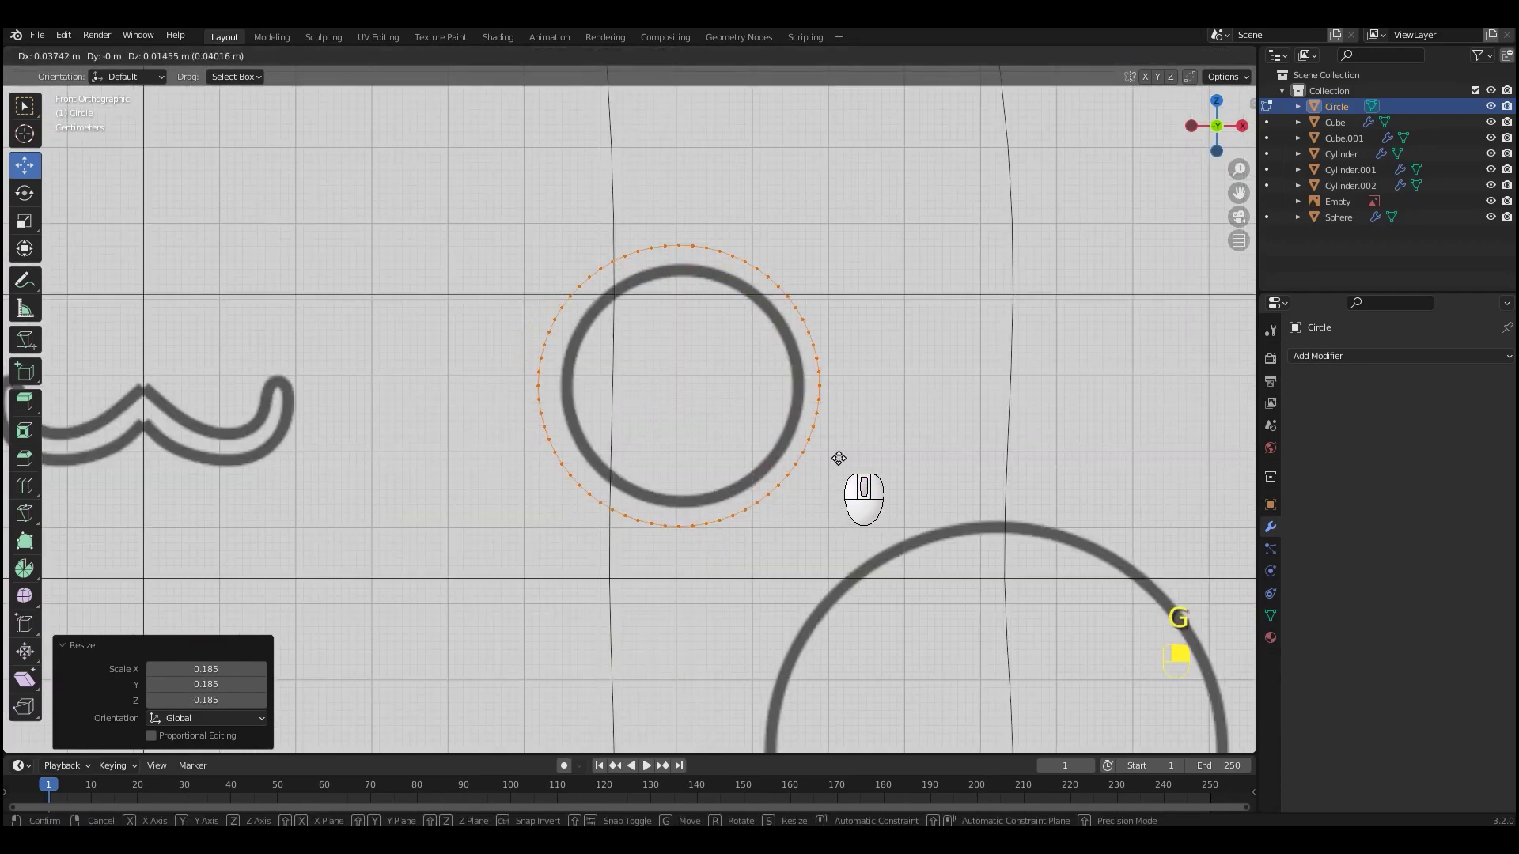
left_click(898, 498)
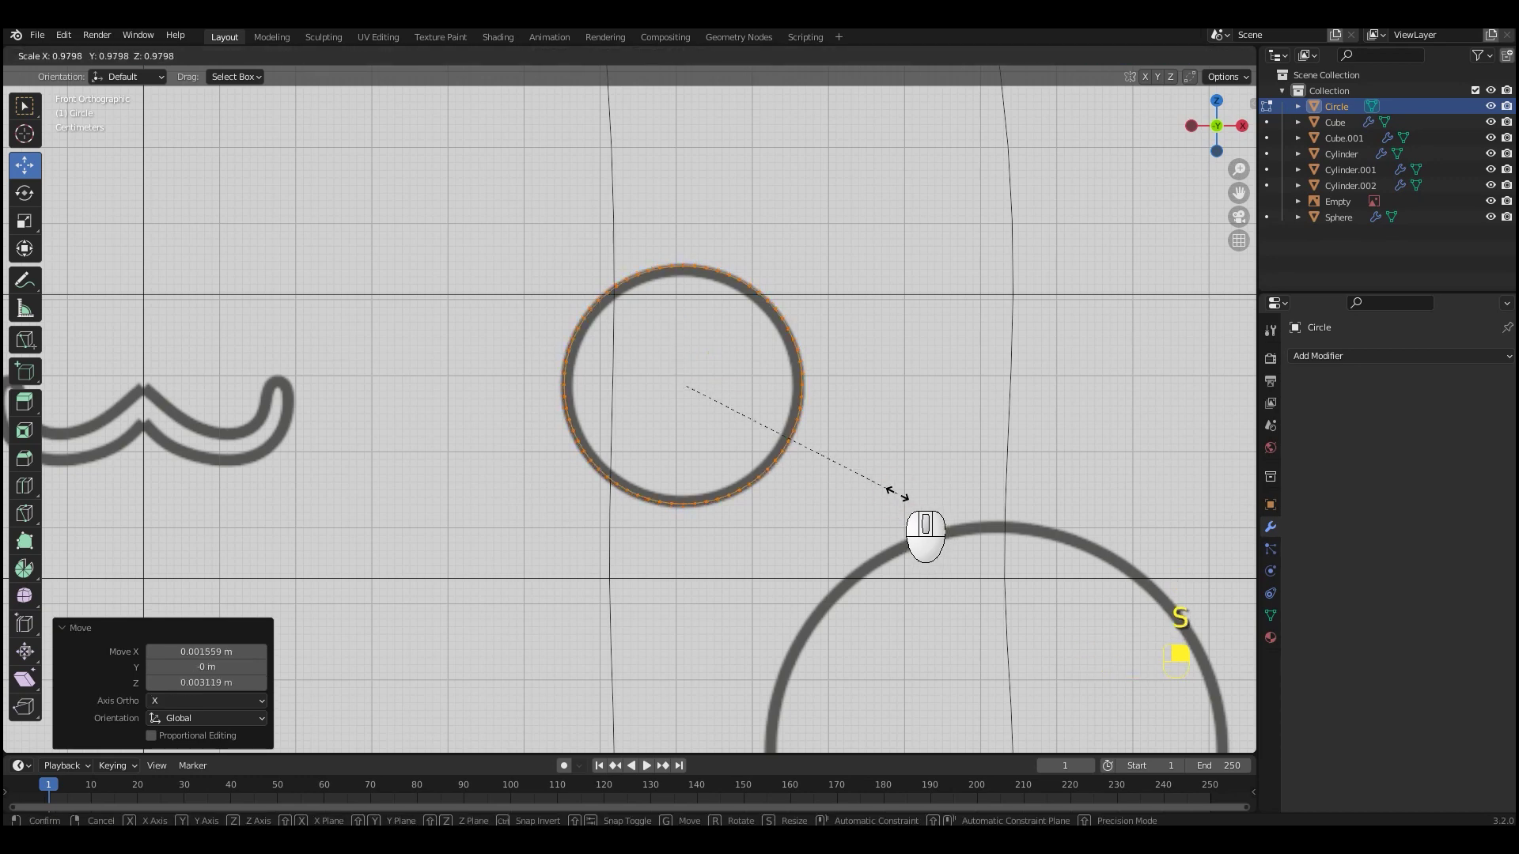
key("shift+z")
key("f")
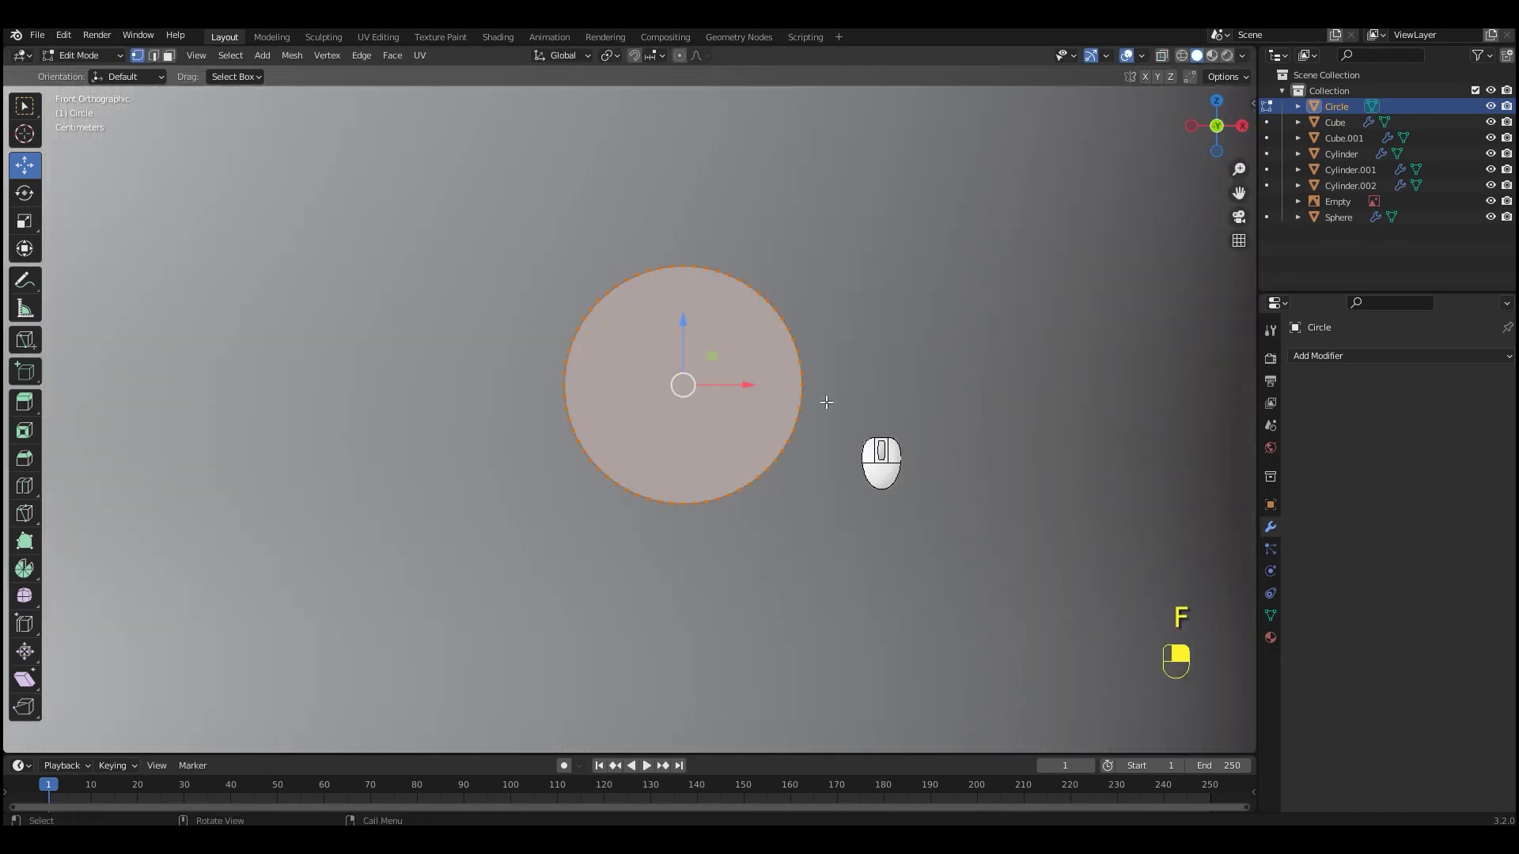
Enable Face snapping with Project Individual Elements, affecting Move, Rotate and Scale, and project the eye circle onto the head
left_click(634, 55)
left_click(662, 55)
left_click(609, 149)
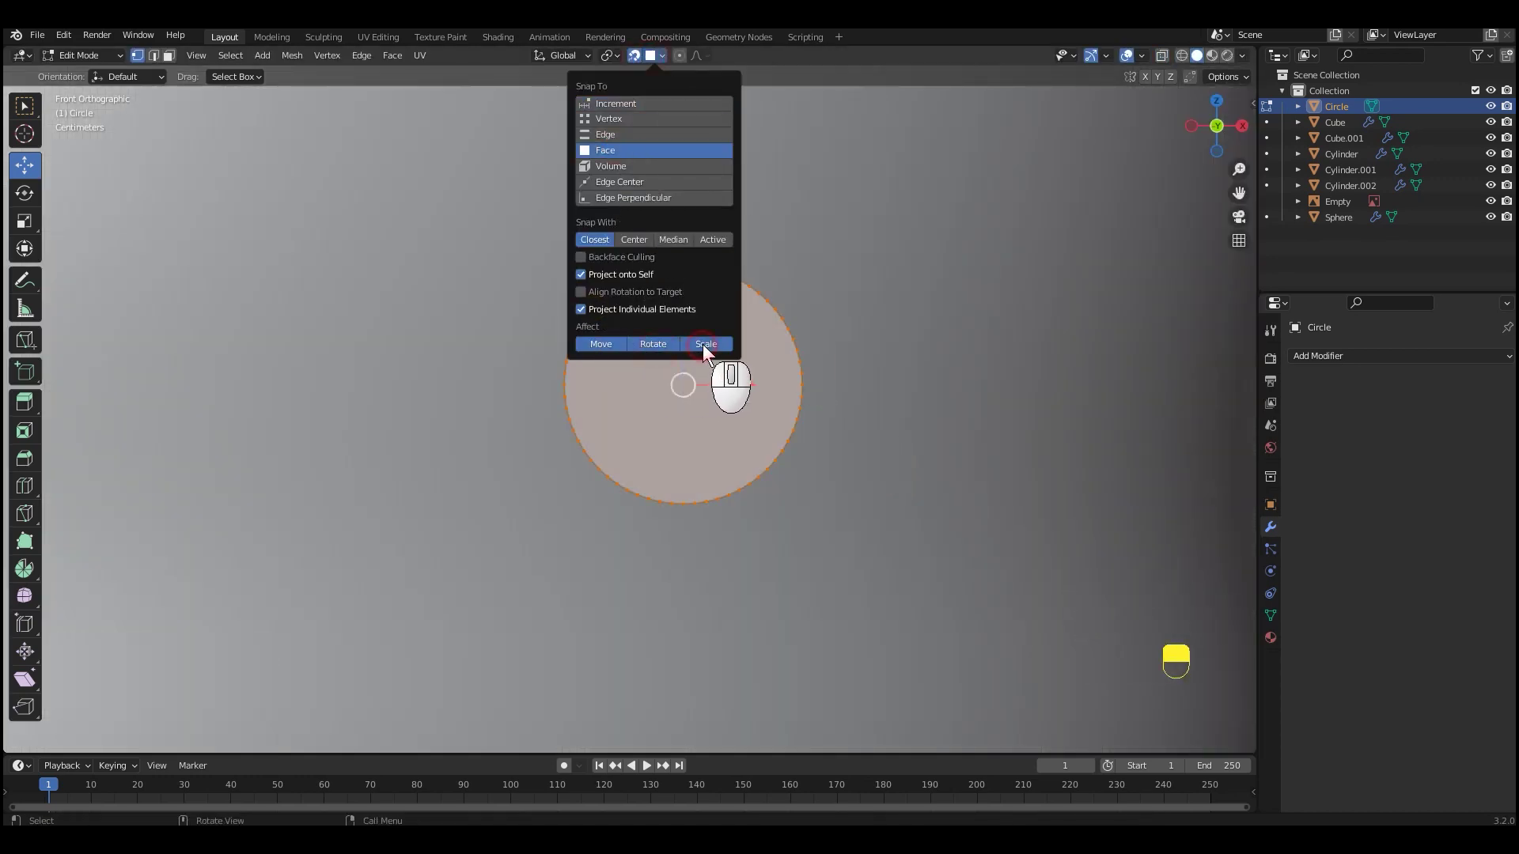
key("g")
left_click(837, 435)
Even out the eye outline with the LoopTools Circle operation using Best fit, and project it onto the head again
middle_click_drag(837, 435, 803, 443)
right_click(803, 441)
mouse_move(850, 373)
left_click(905, 384)
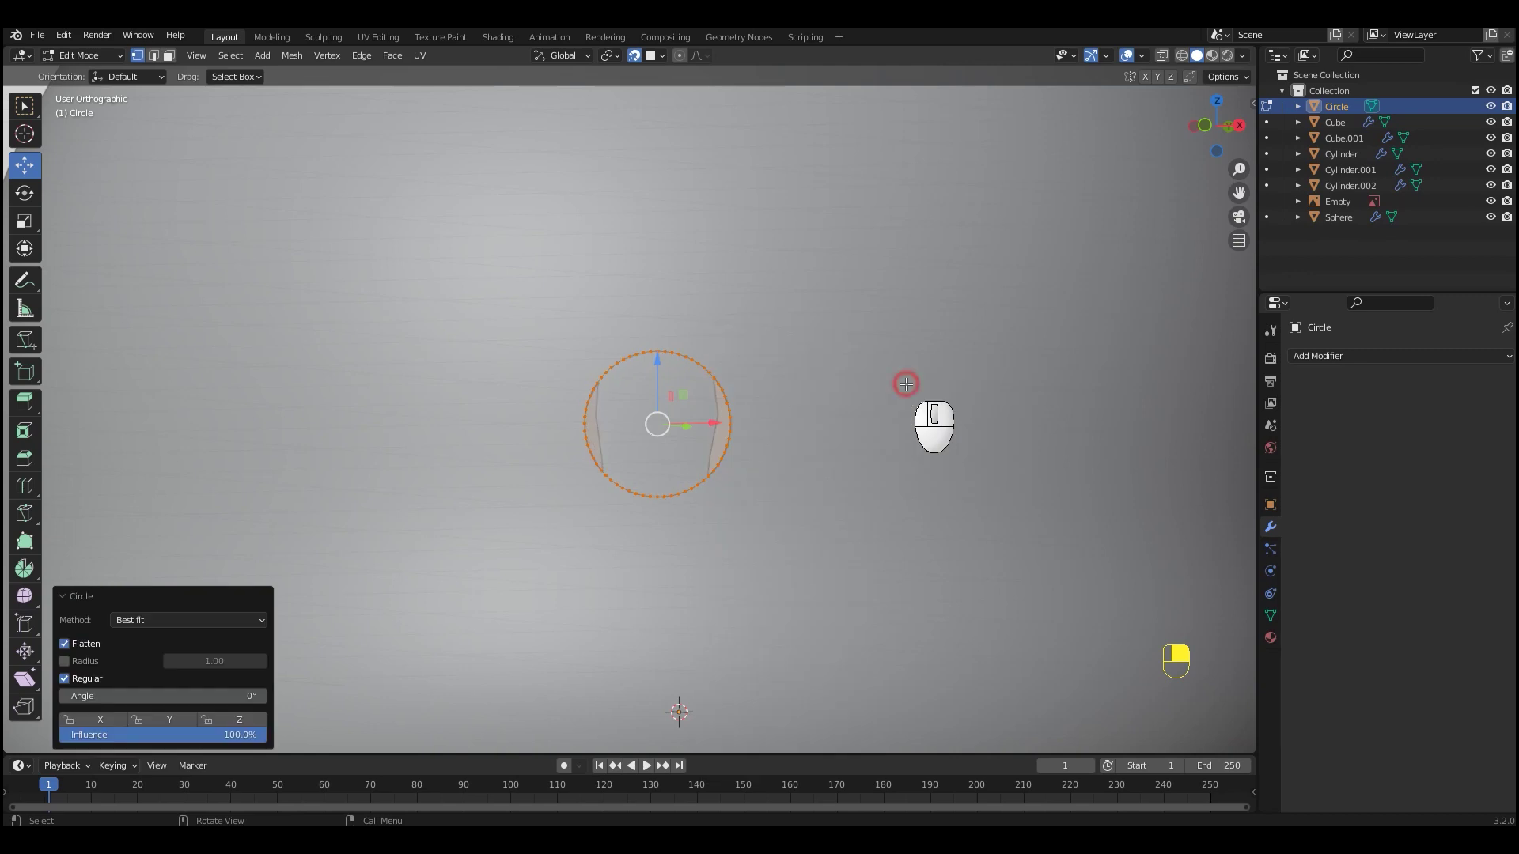
key("g")
left_click(813, 421)
middle_click_drag(814, 421, 646, 81)
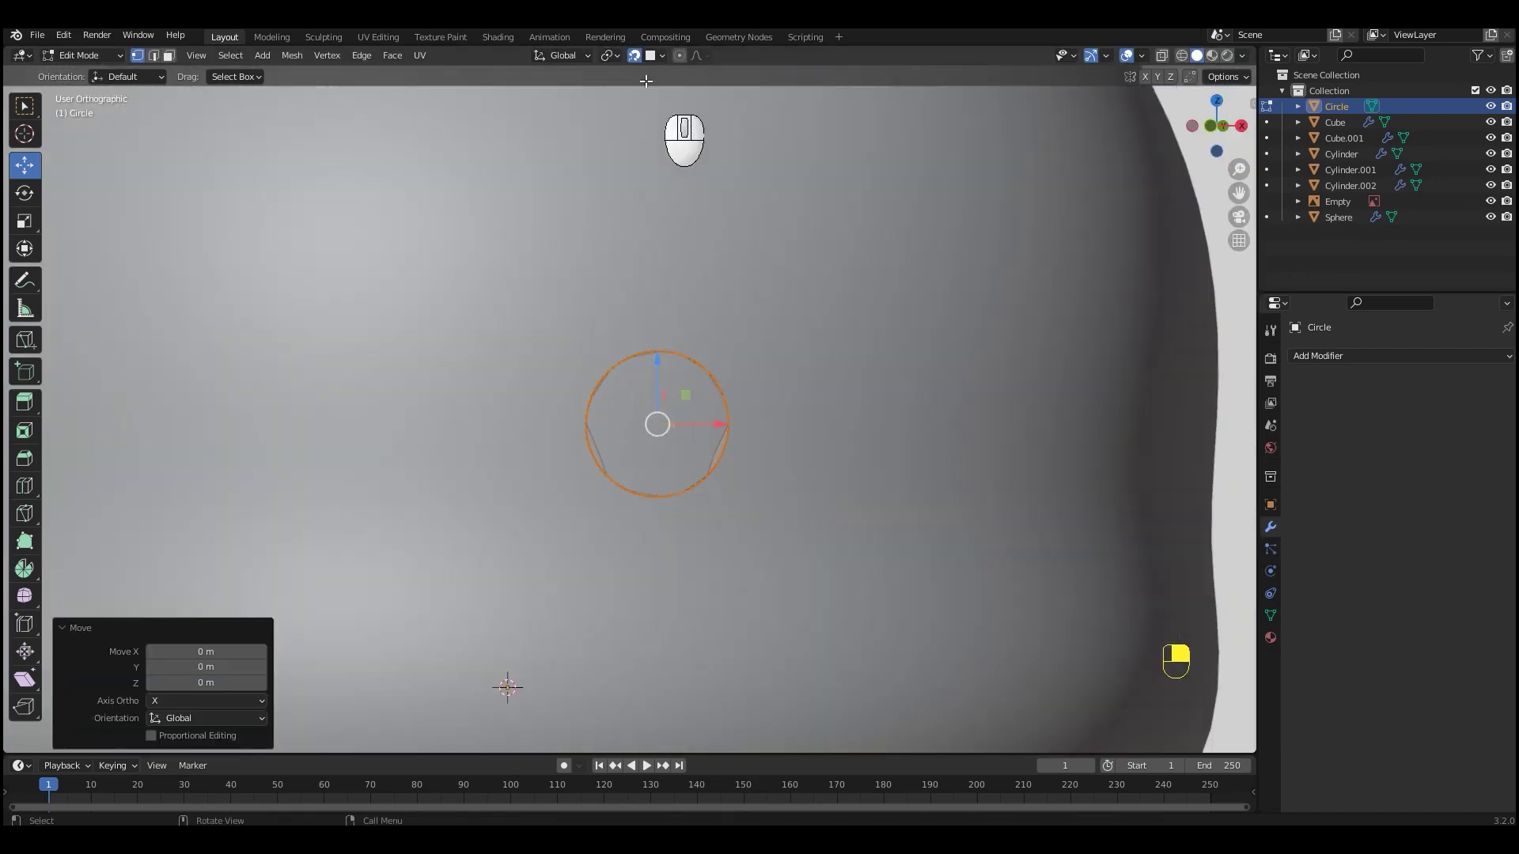
Add a Solidify modifier to the eye circle and return to Object Mode
left_click(1345, 356)
left_click(1223, 552)
middle_click_drag(682, 516, 746, 546)
key("ctrl+Tab")
middle_click_drag(823, 487, 1157, 533)
Add a Mirror modifier on the X axis to the eye and collapse the modifier settings
left_click(1345, 392)
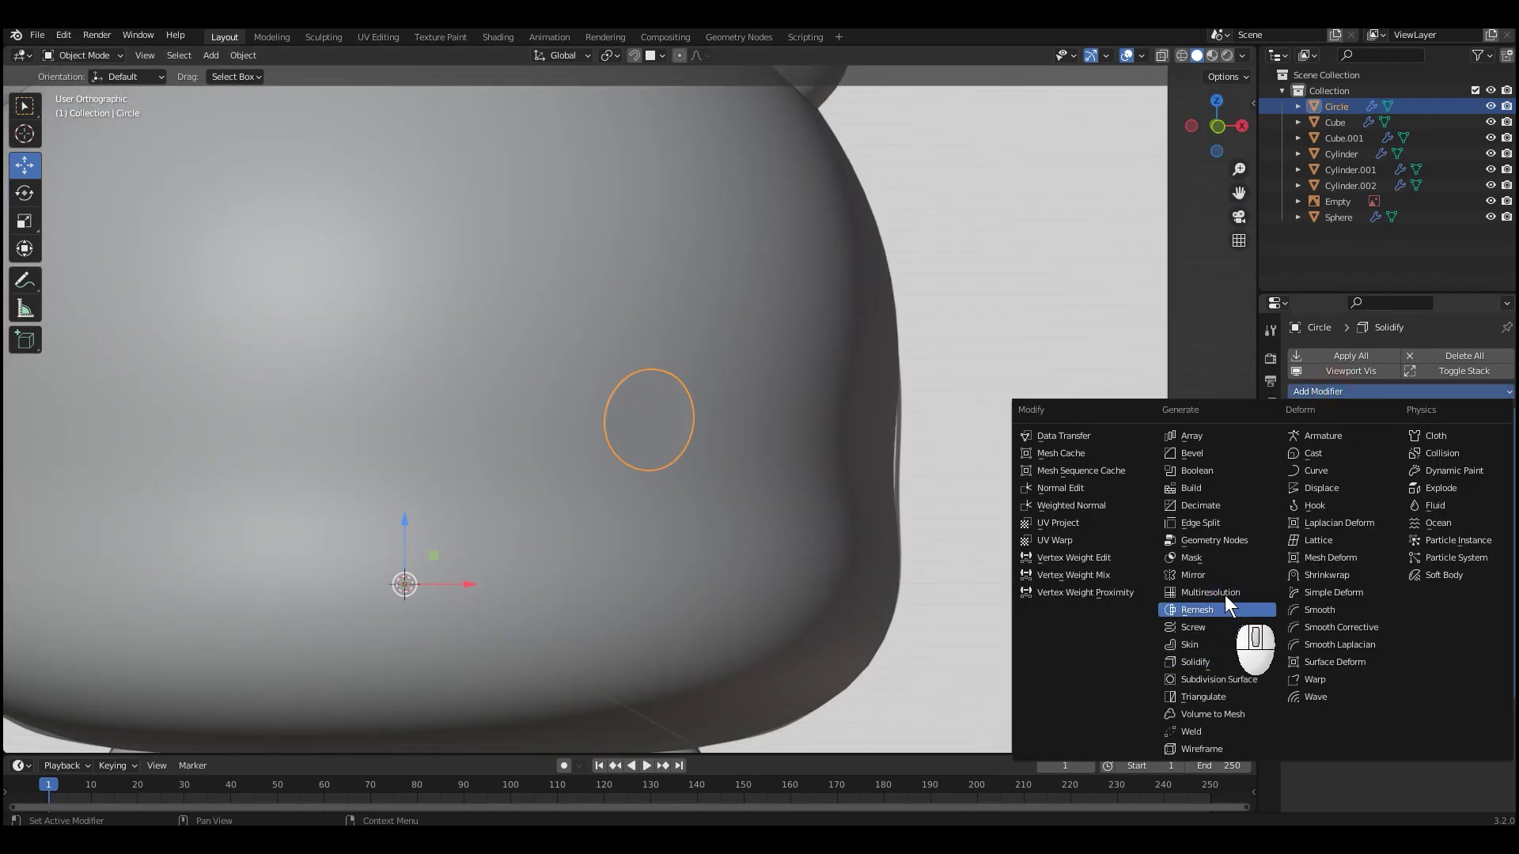
left_click(1192, 575)
mouse_move(1018, 554)
middle_mouse_down()
mouse_move(965, 578)
mouse_move(1084, 549)
mouse_move(1004, 564)
middle_mouse_up()
scroll(997, 559, "up", 5)
left_click_drag(1298, 419, 1308, 439)
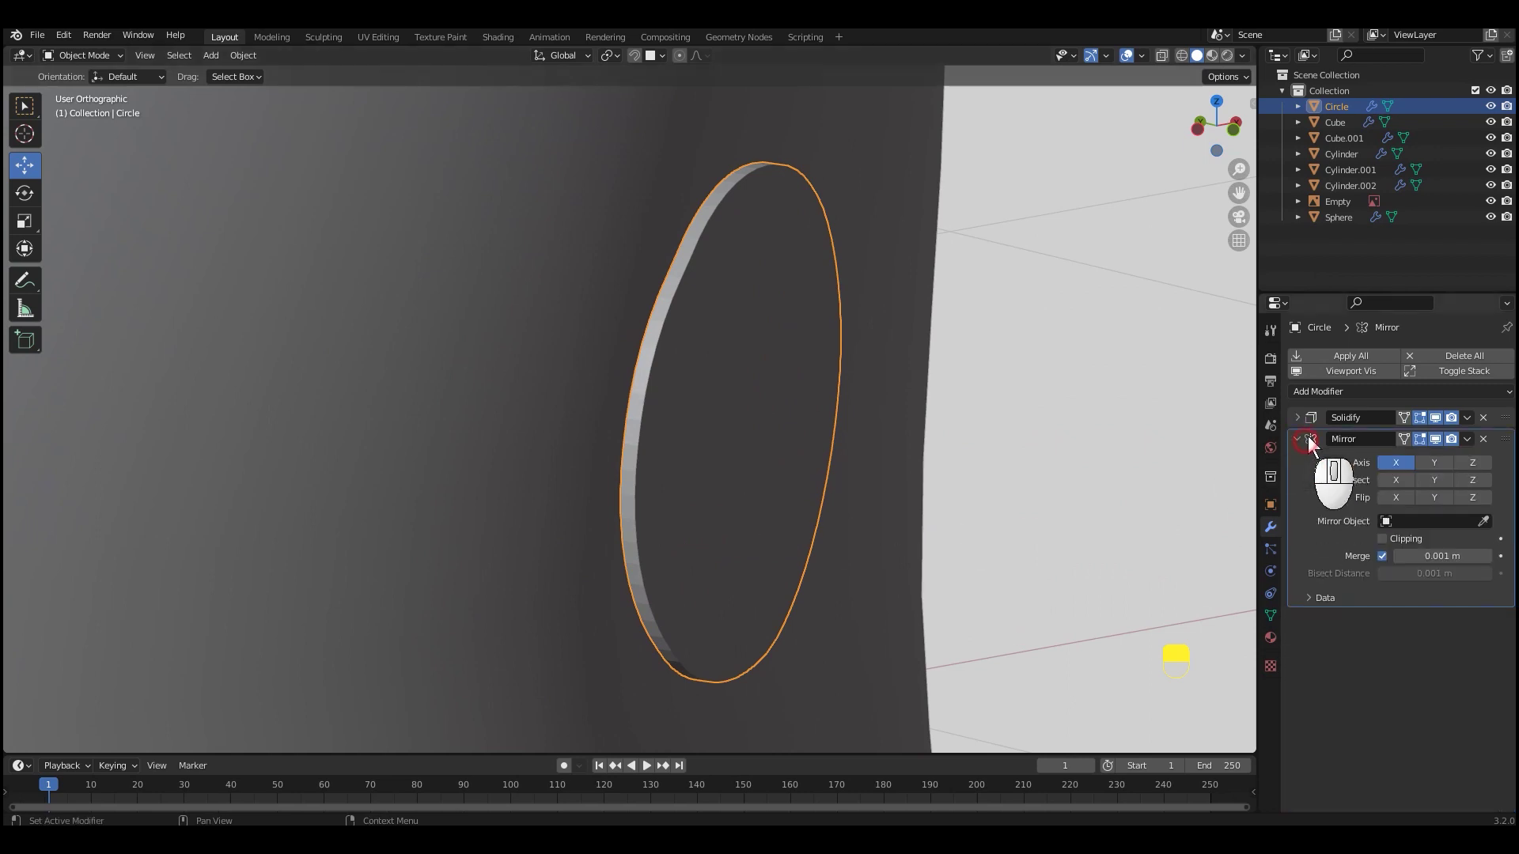
Add a Bevel modifier with 3 segments to the eye and shade the object smooth
left_click(1345, 392)
left_click(1223, 448)
left_click(1487, 541)
left_click(1487, 541)
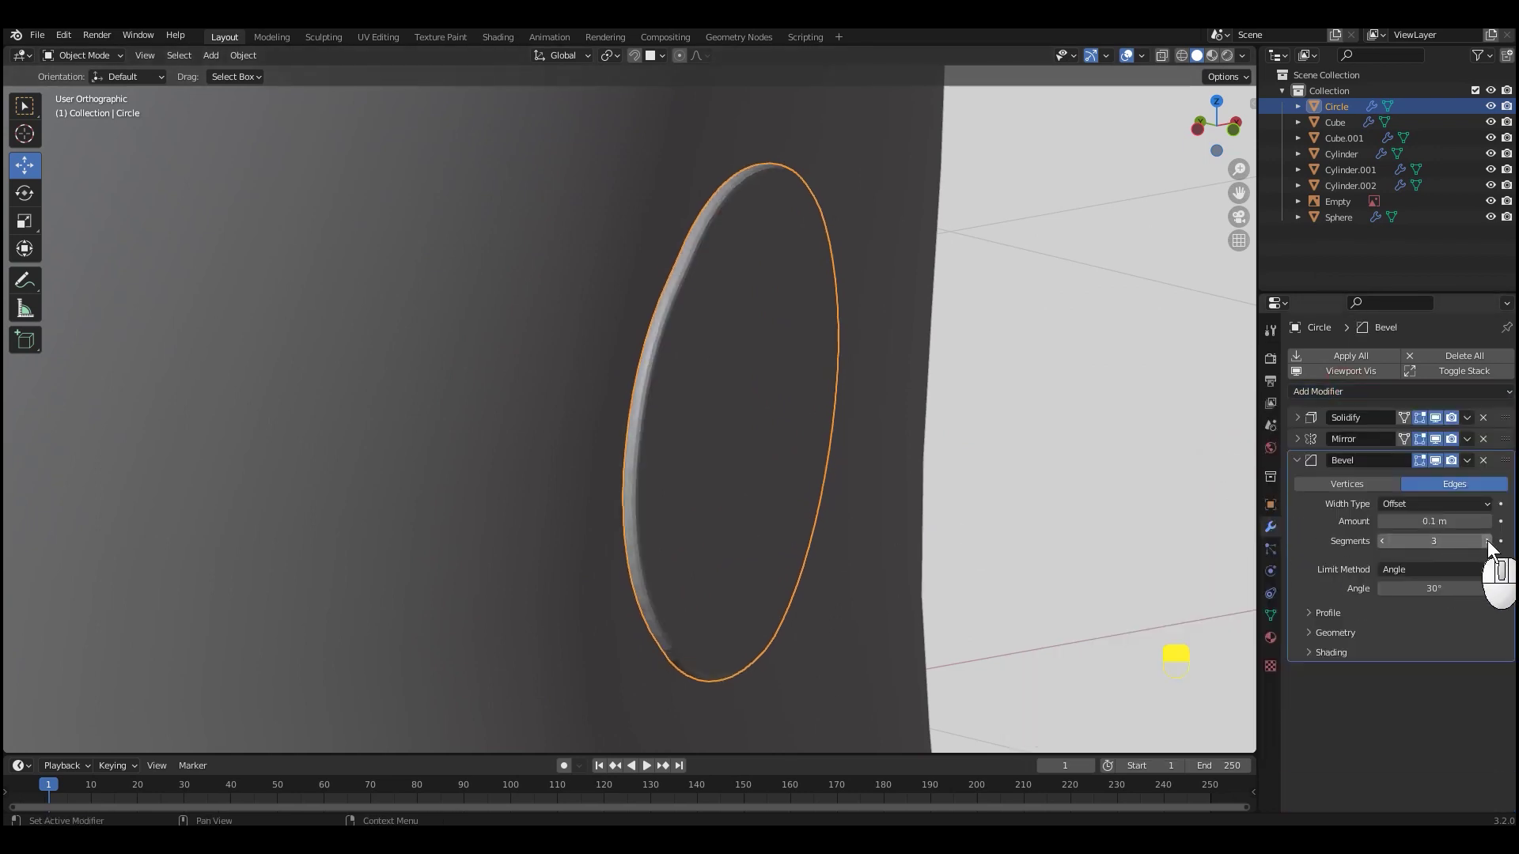
right_click(1023, 405)
left_click(1004, 378)
middle_click_drag(1075, 444, 981, 515)
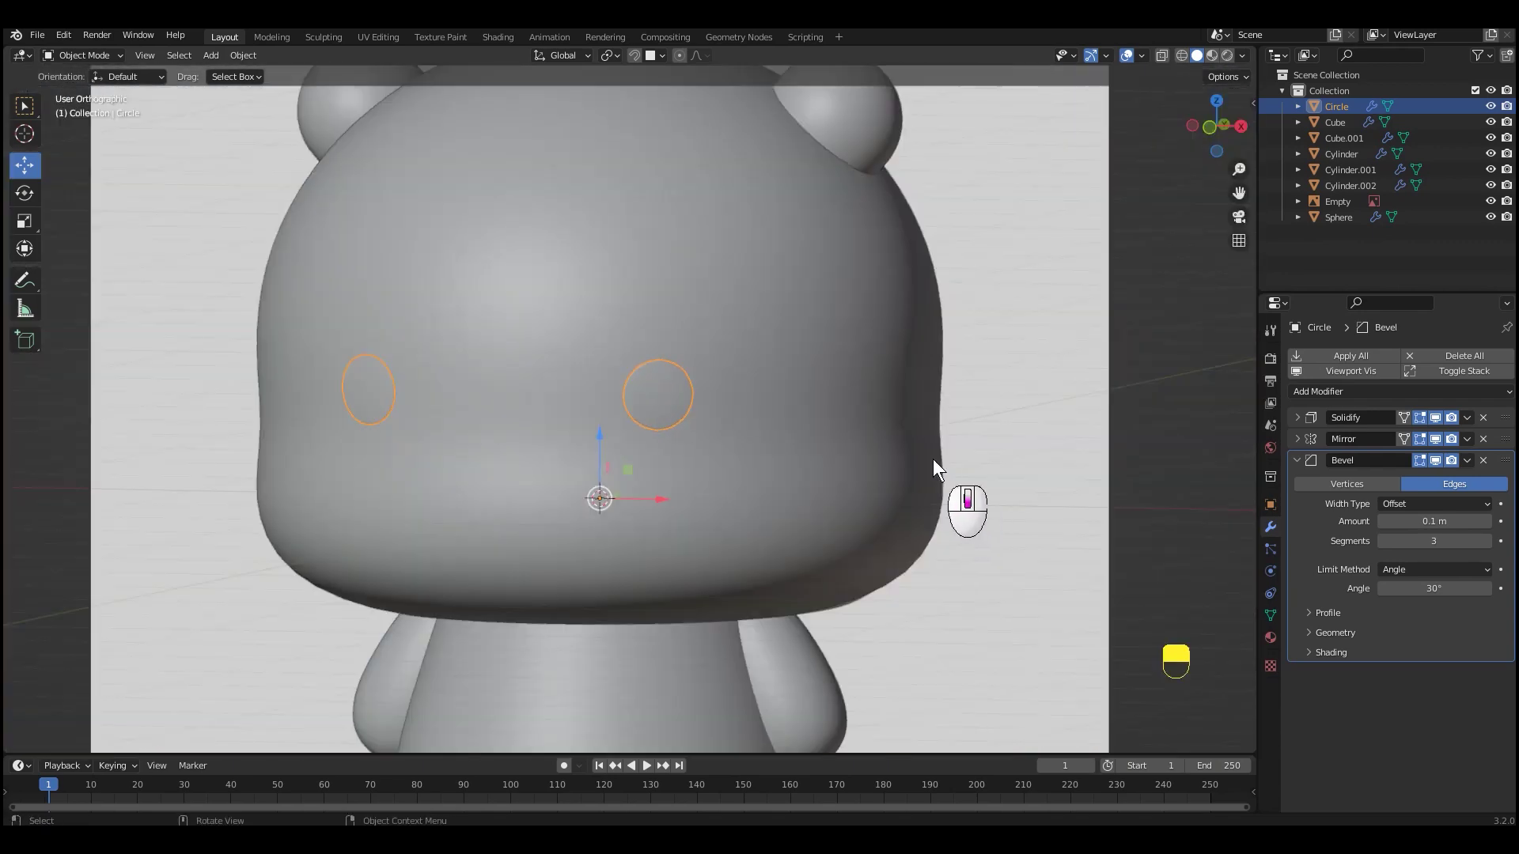
In the front view, add another mesh circle and switch it to Edit Mode
key("KP_1")
scroll(976, 474, "up", 2)
scroll(929, 468, "down", 2)
key("shift+a")
mouse_move(891, 391)
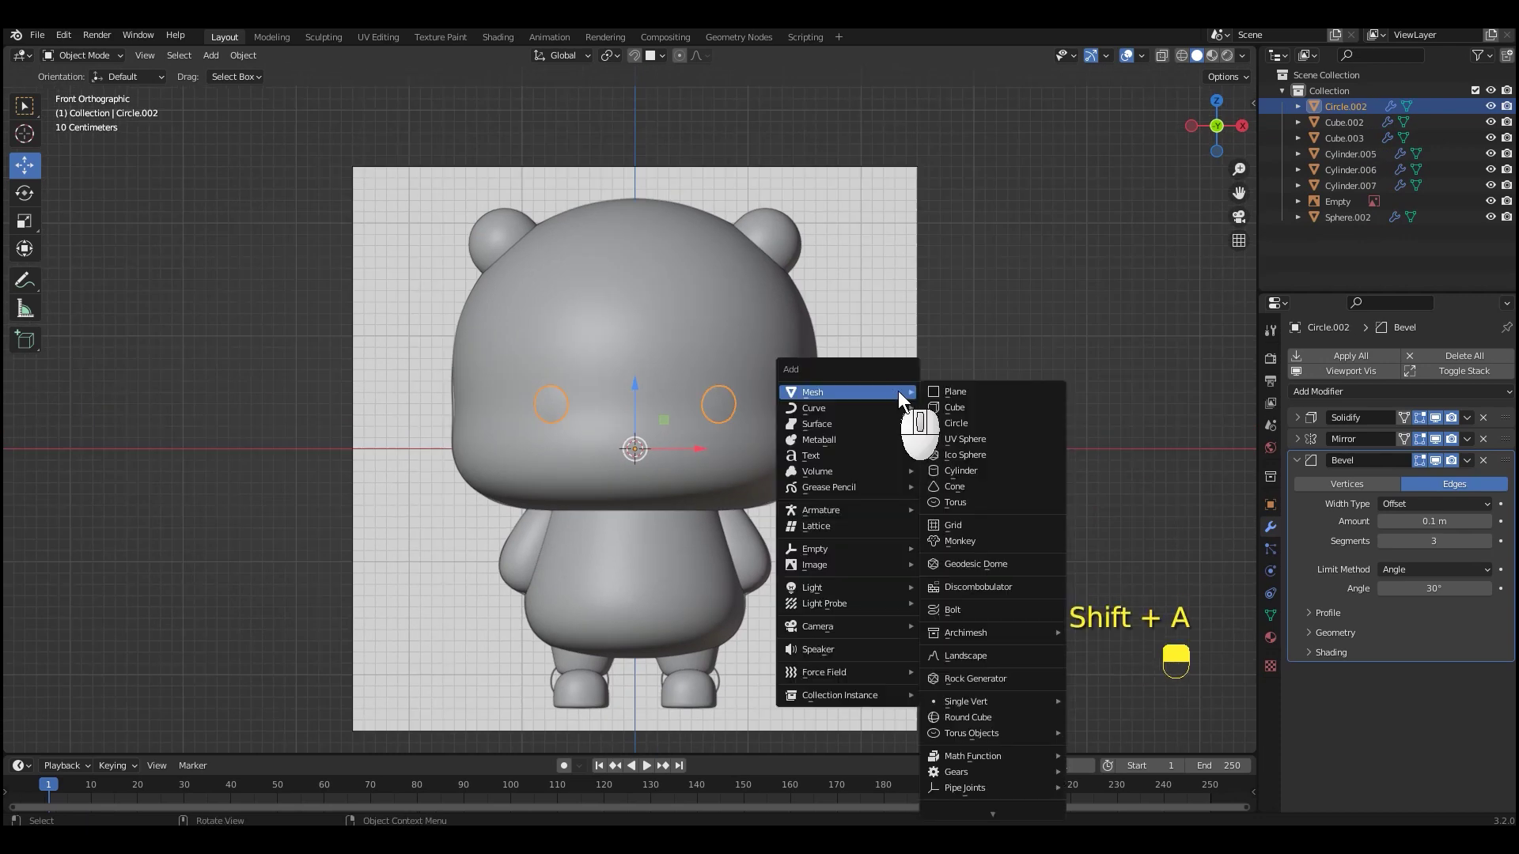
left_click(980, 421)
key("ctrl+Tab")
Rotate the new circle 90 degrees in the right side view so it faces forward
key("KP_3")
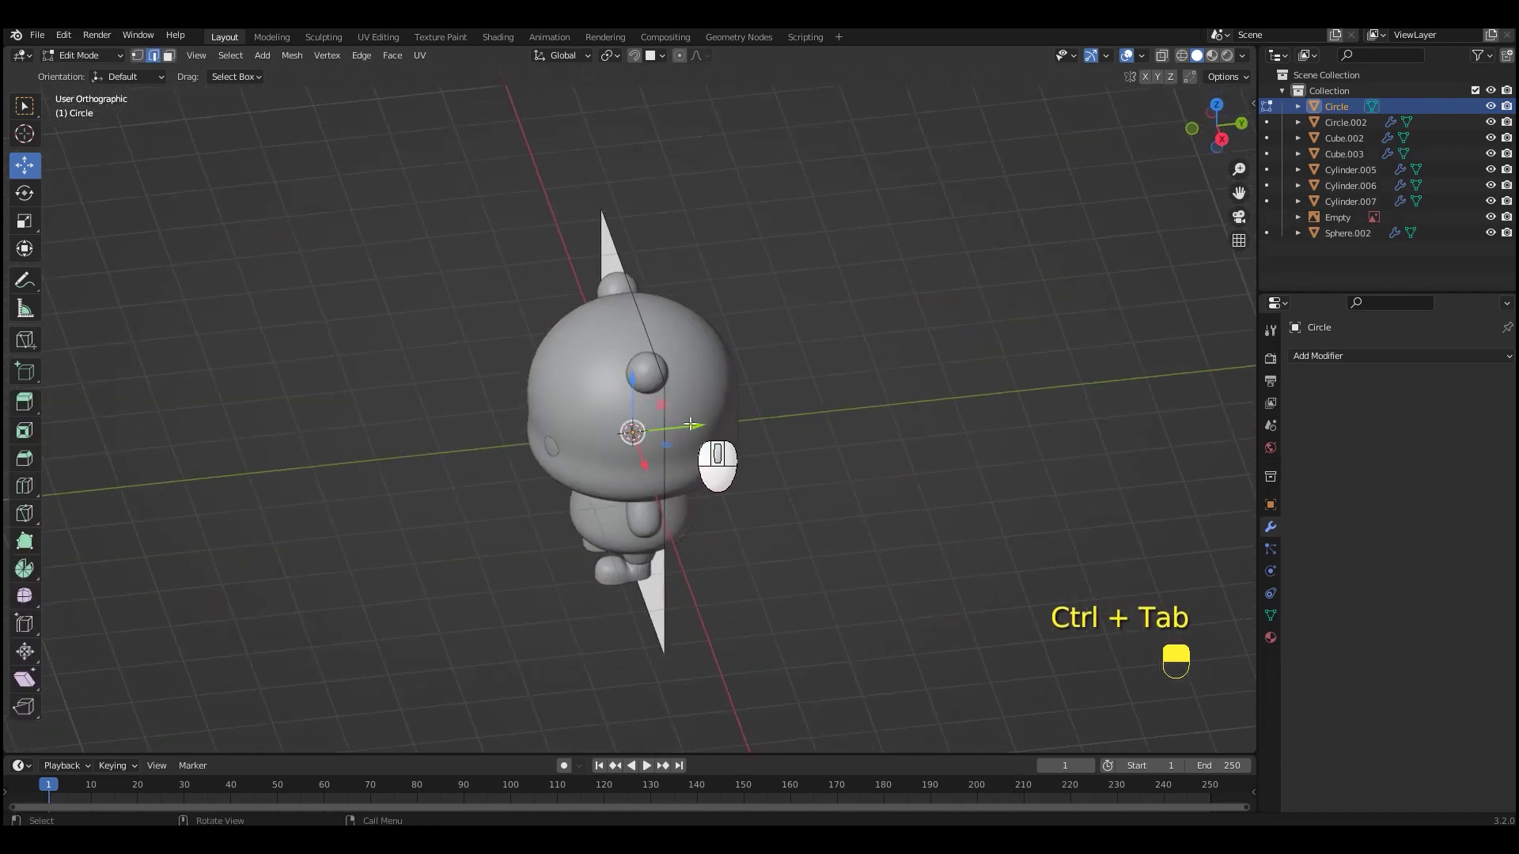
key("r")
key("KP_9")
key("KP_0")
key("KP_Enter")
Move the new circle along -Y in front of the face and scale it to 0.186
scroll(673, 455, "up", 5)
left_click_drag(483, 425, 665, 417)
key("s")
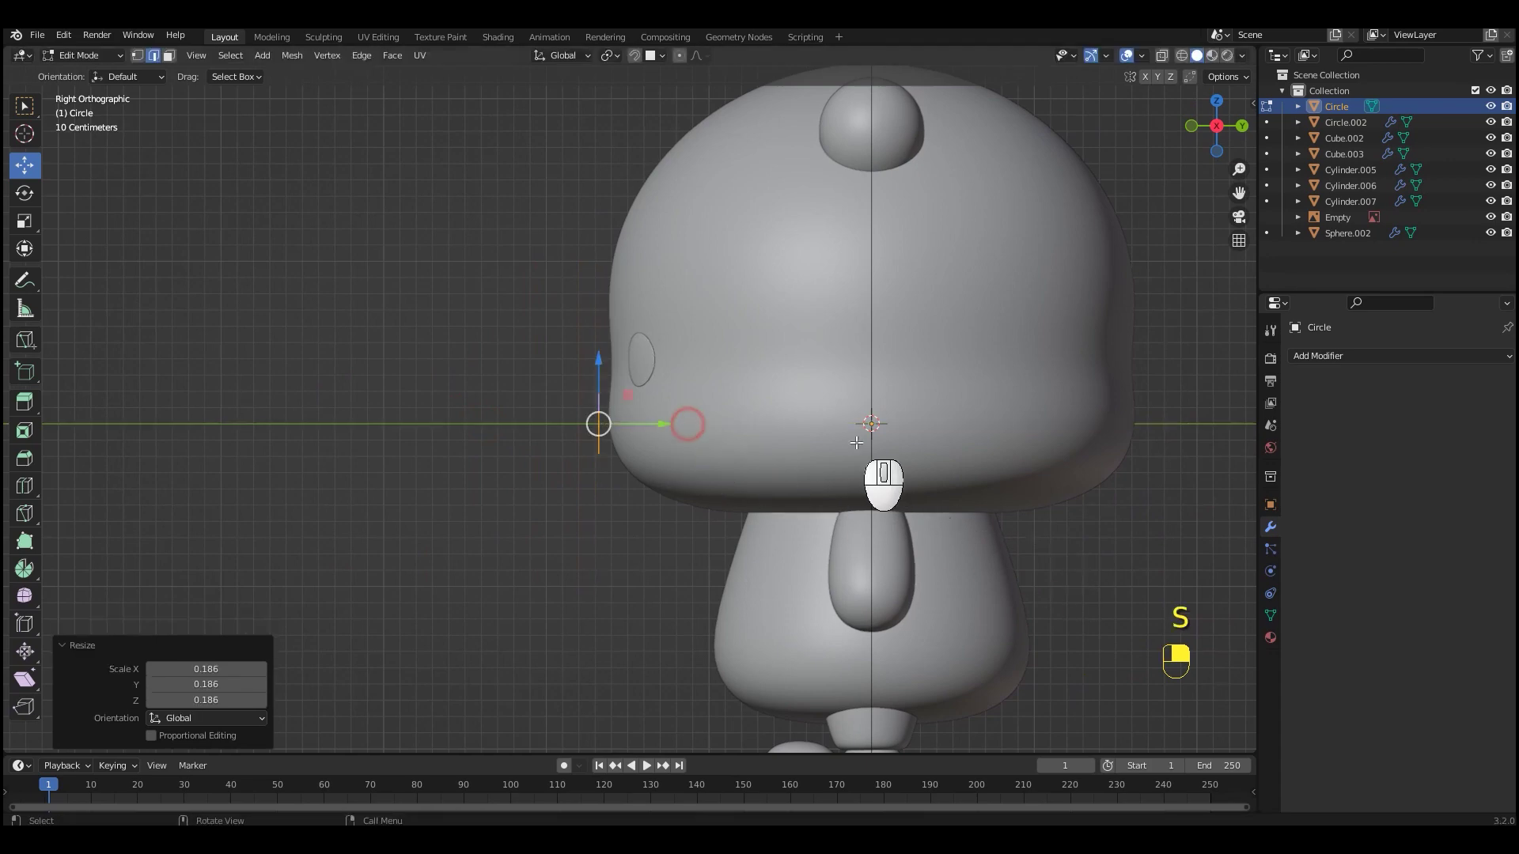
In the front view, move the circle along X and Z onto the bear's cheek and rescale it
left_click(791, 428)
key("KP_1")
scroll(574, 439, "up", 2)
left_click_drag(571, 432, 815, 423)
left_click_drag(752, 367, 756, 377)
key("s")
left_click(862, 467)
Extrude the cheek circle's edge inward and merge the inner ring at the center to form a filled disc
mouse_move(907, 427)
middle_mouse_down()
mouse_move(881, 440)
mouse_move(894, 445)
middle_mouse_up()
key("KP_1")
scroll(894, 447, "up", 3)
middle_click_drag(910, 455, 772, 429, "shift")
key("s")
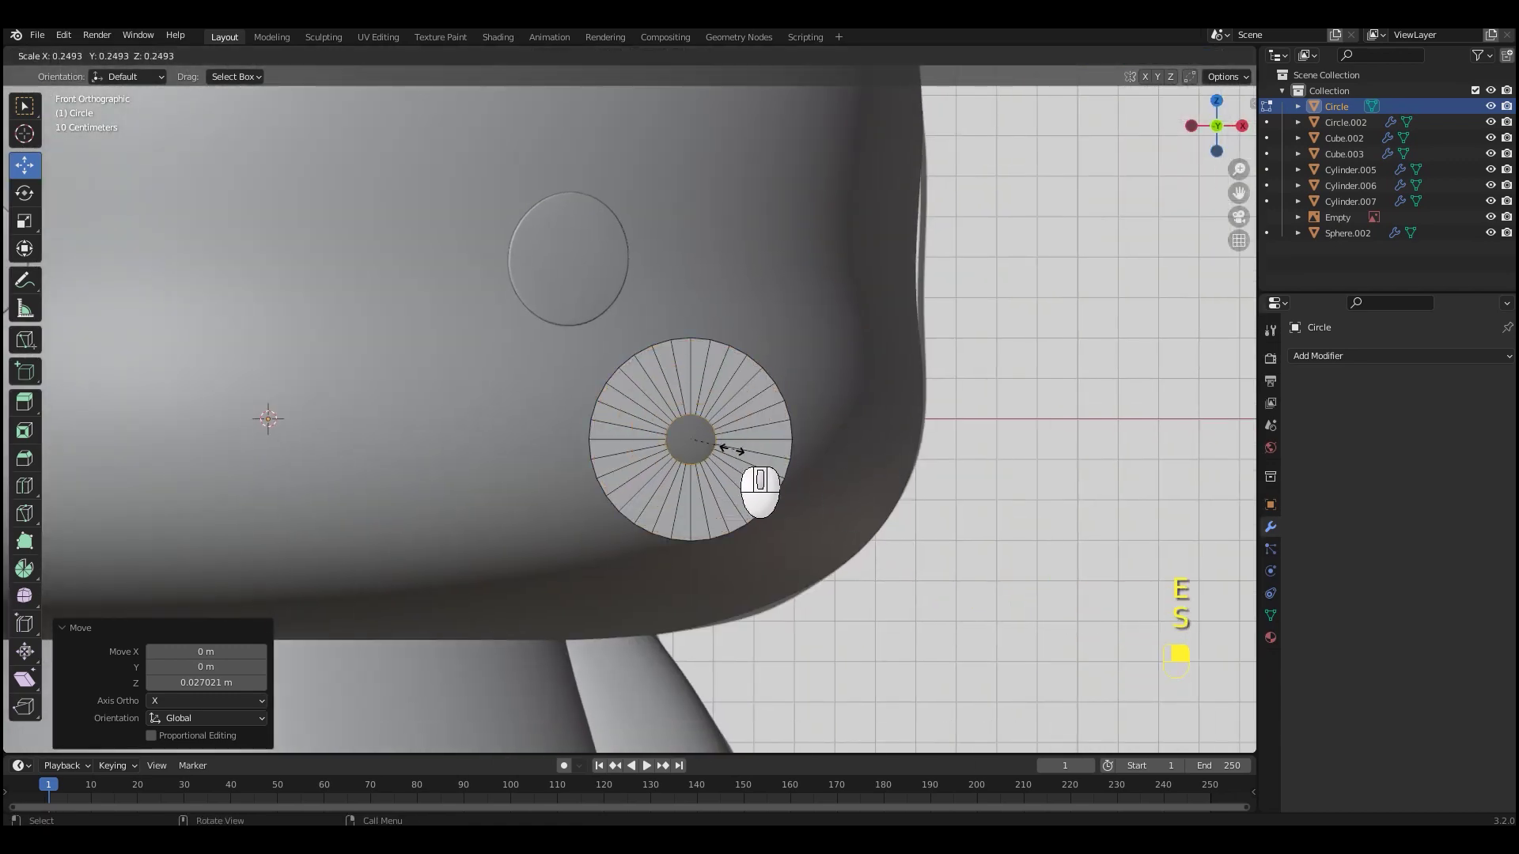
left_click(724, 443)
left_click(795, 455)
Subdivide the cheek disc's edges with 5 cuts
scroll(796, 455, "up", 2)
middle_click_drag(773, 464, 742, 425, "shift")
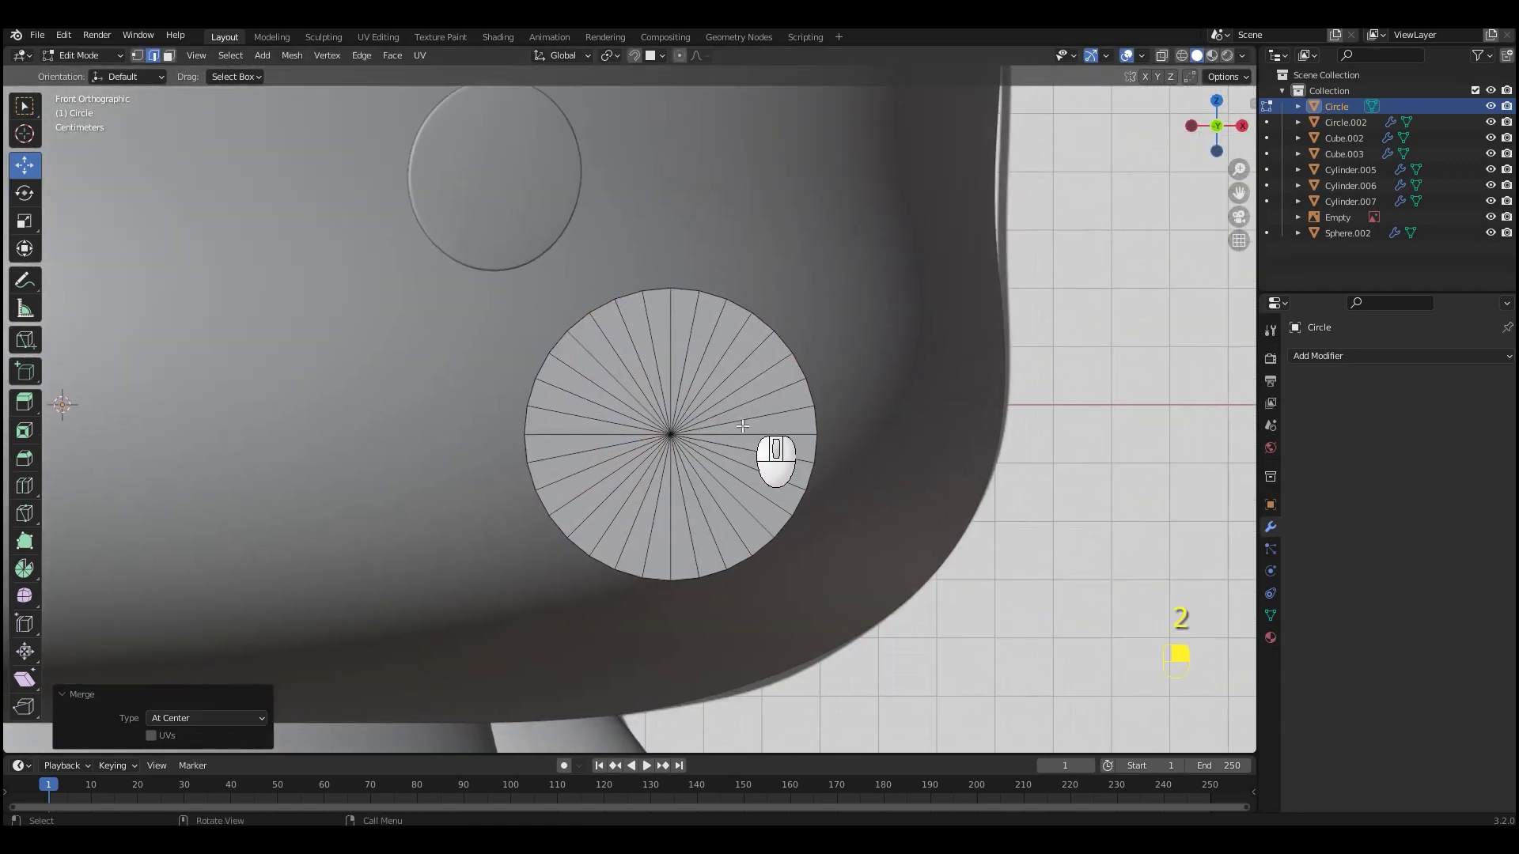
right_click(767, 402)
right_click(733, 334)
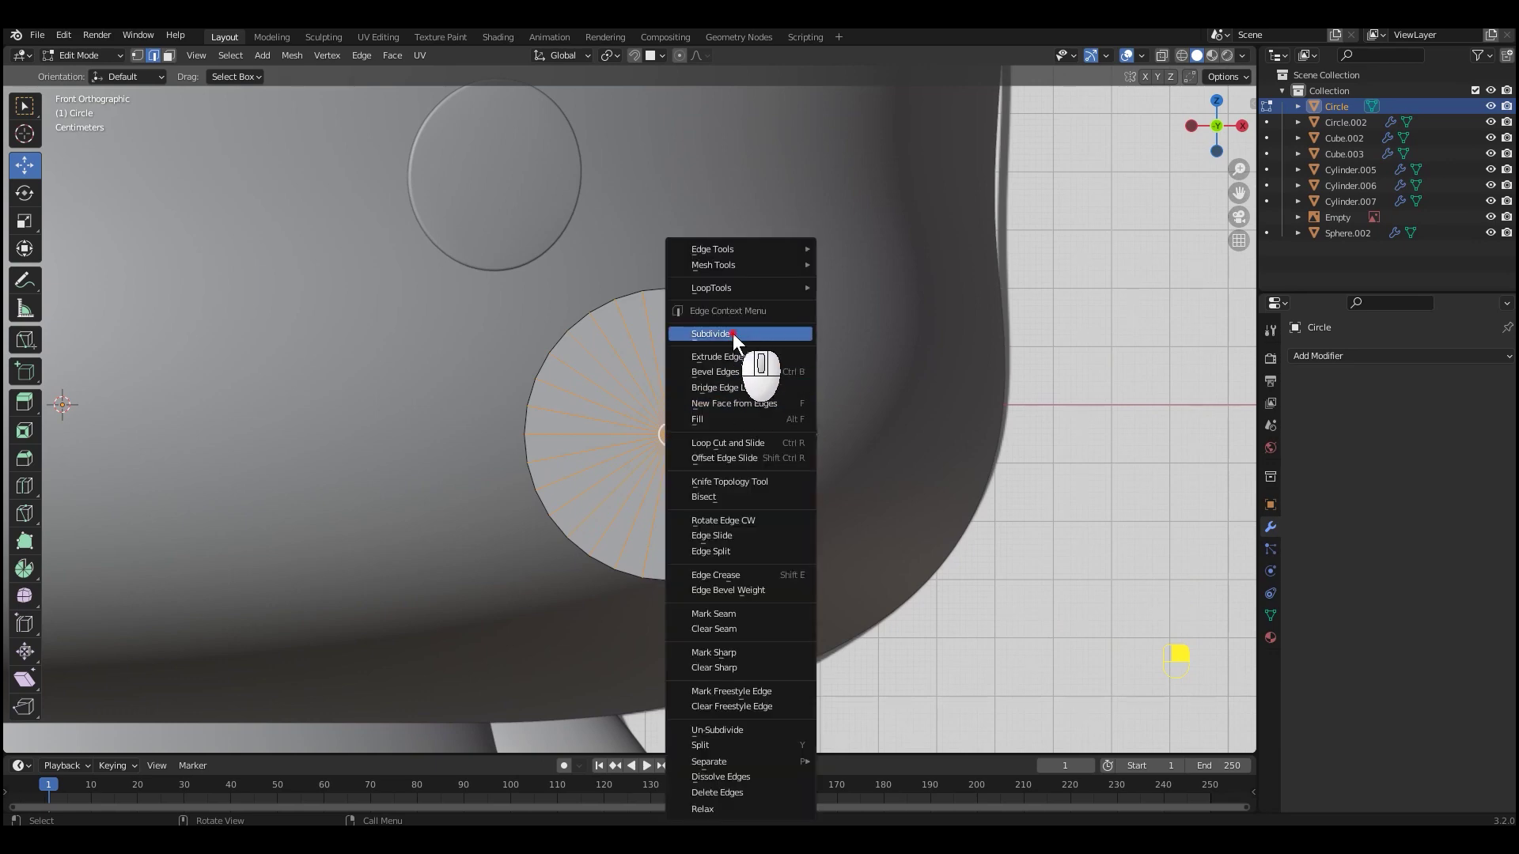
left_click(733, 334)
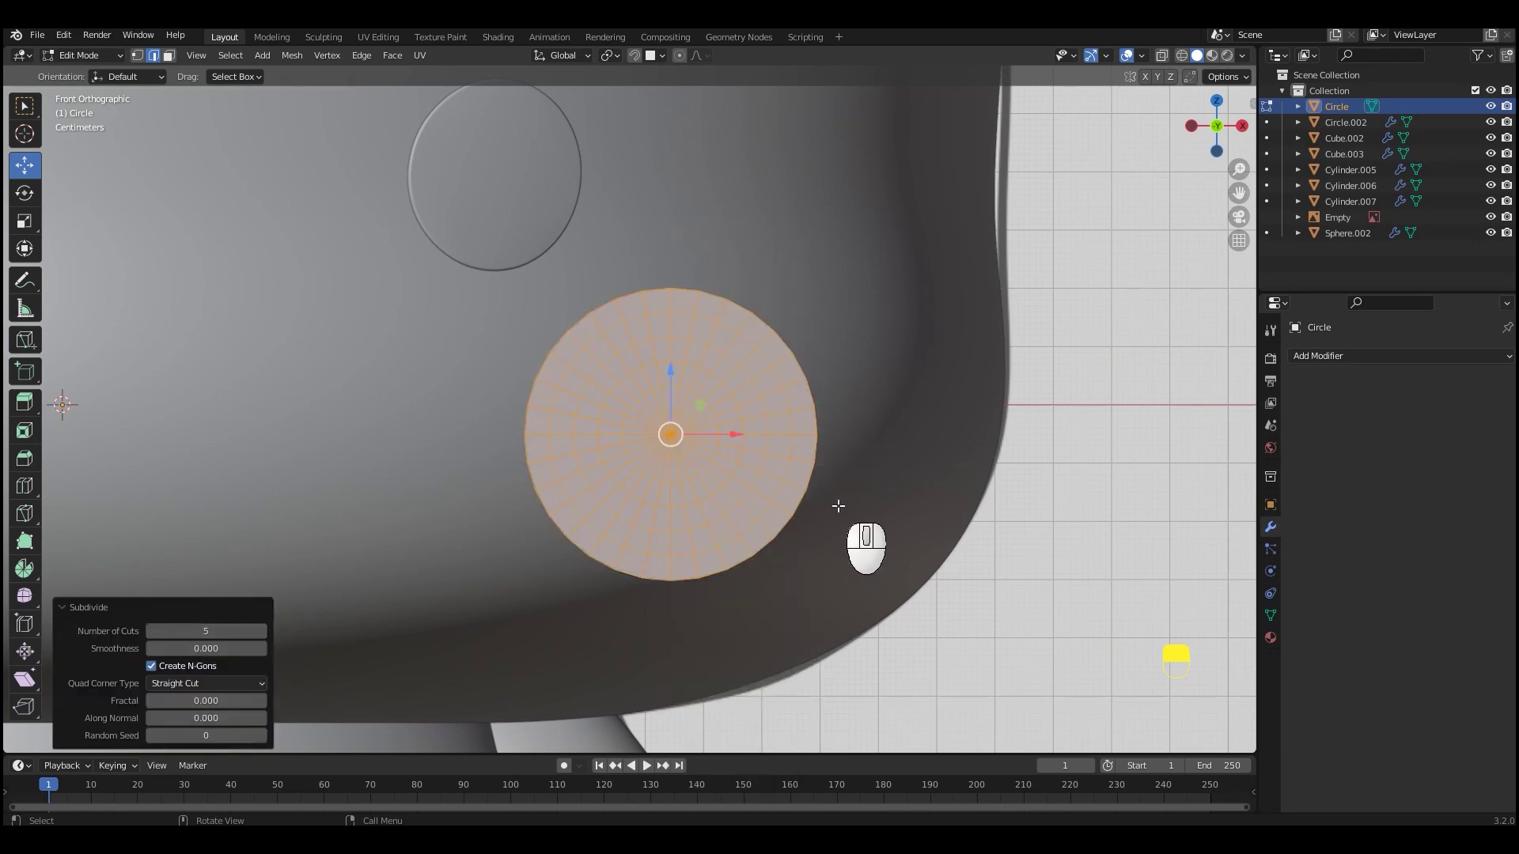
In the top view, rotate the cheek disc to match the curve of the face and move it along Y
key("KP_7")
key("r")
left_click(851, 420)
left_click_drag(681, 459, 682, 374)
key("r")
left_click(942, 506)
middle_click_drag(942, 506, 882, 477)
Project the cheek disc onto the head using Face snapping with Project Individual Elements, and turn snapping off
left_click(650, 55)
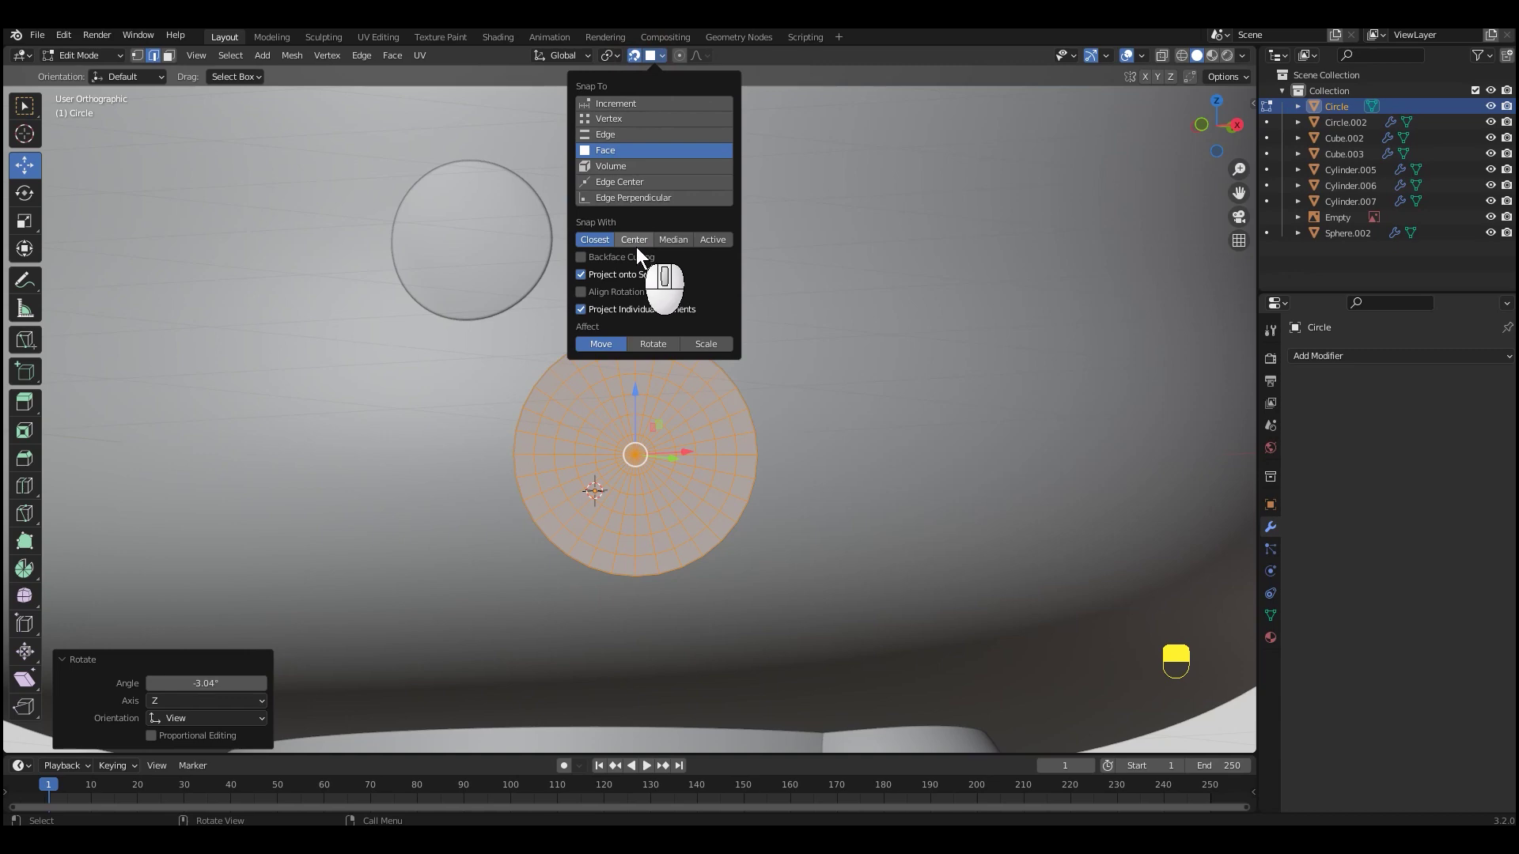
key("g")
left_click(765, 472)
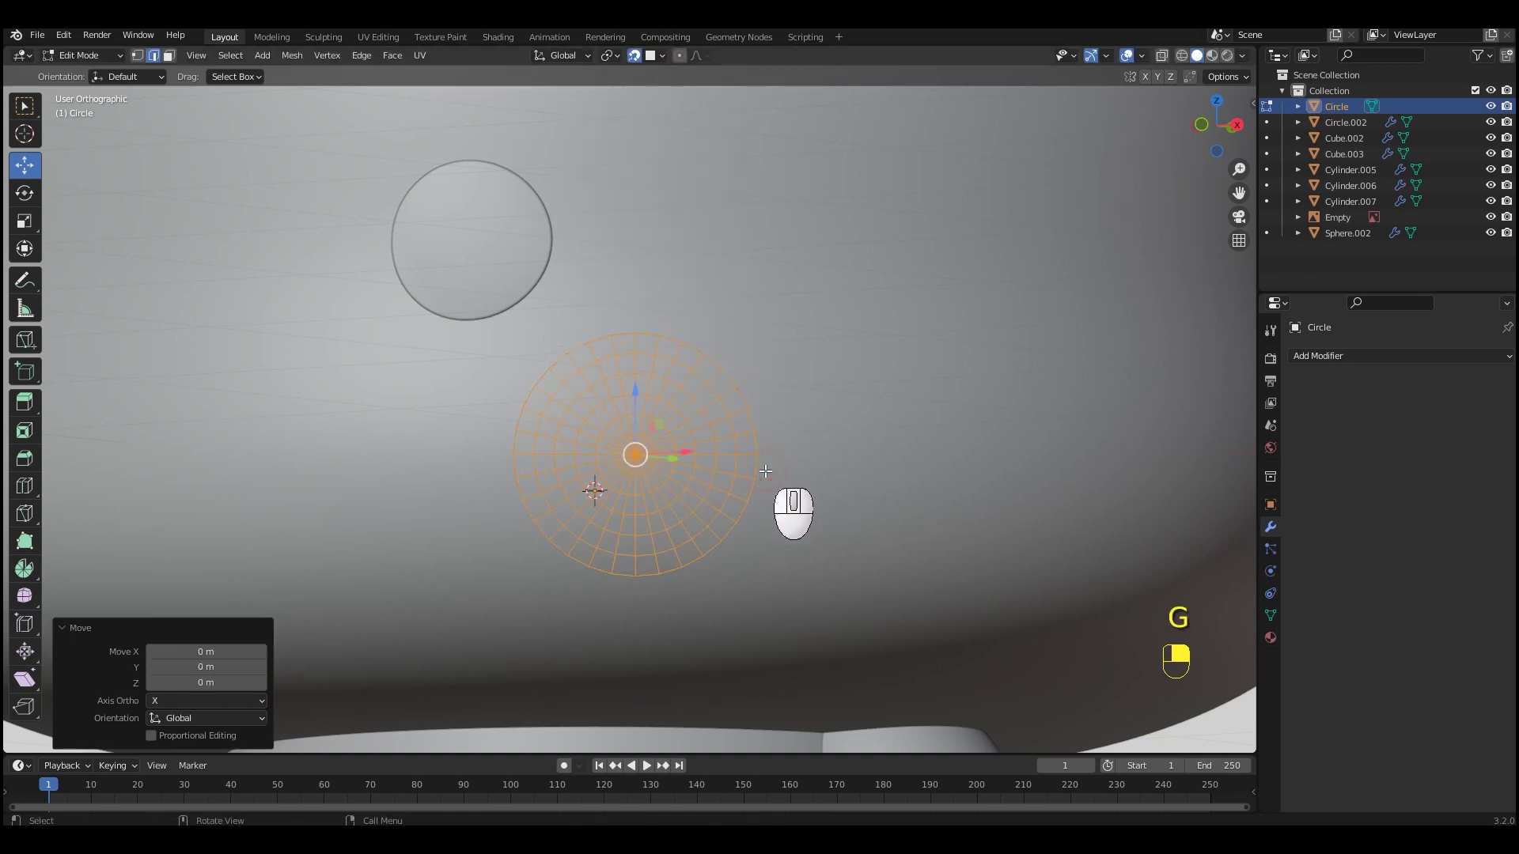
left_click(634, 56)
Extrude the projected cheek disc about 0.077 m outward from the face
middle_click_drag(759, 475, 837, 473)
left_click(747, 478)
scroll(837, 472, "up", 5)
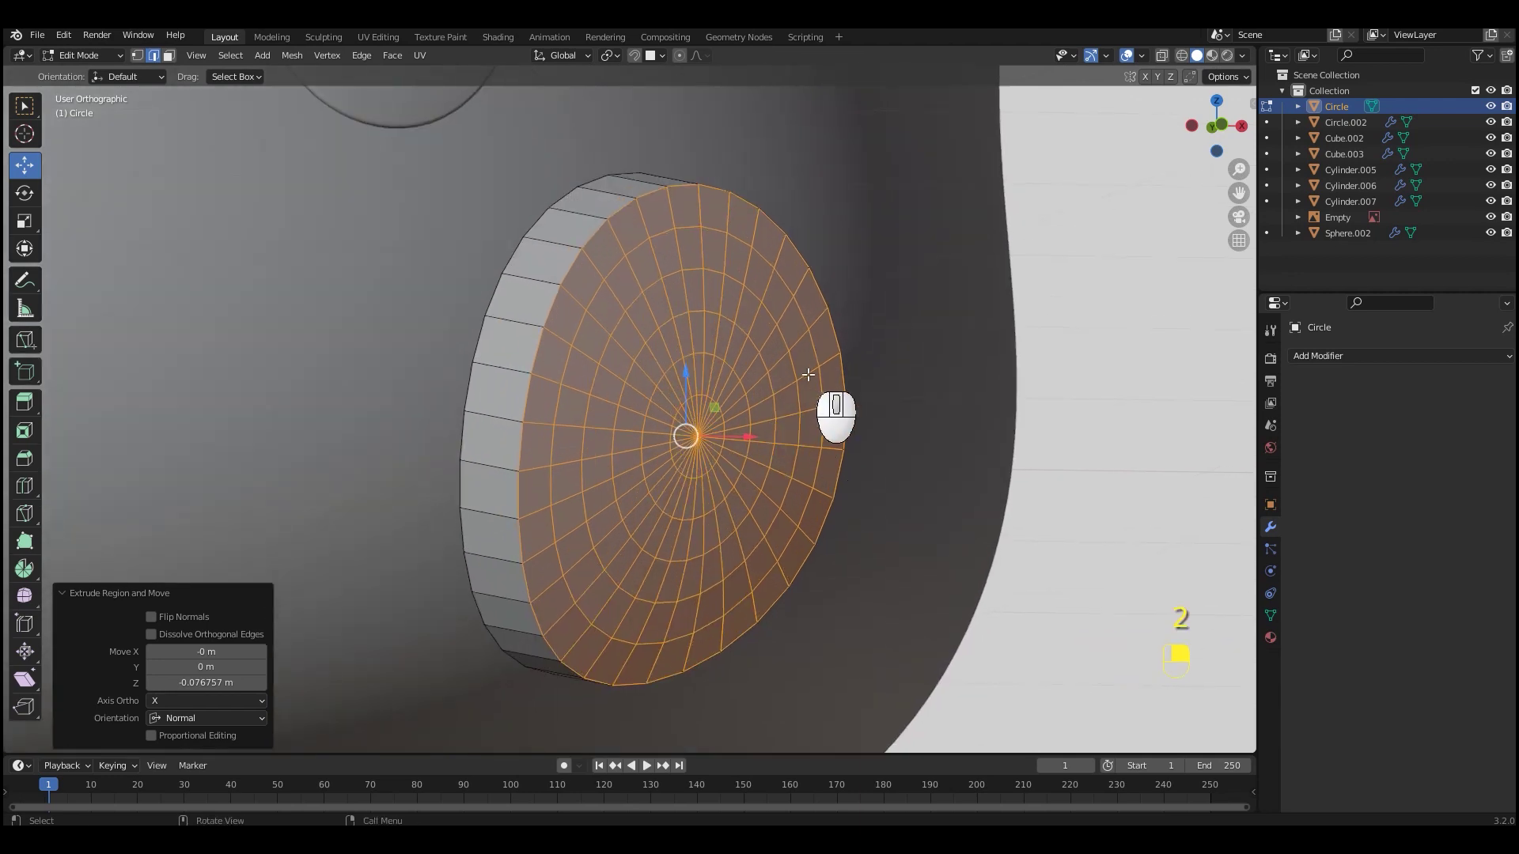
Bevel the cheek disc's outer front edge loop with a 0.01 m width and 5 segments
left_click(533, 350, "alt")
key("ctrl+b")
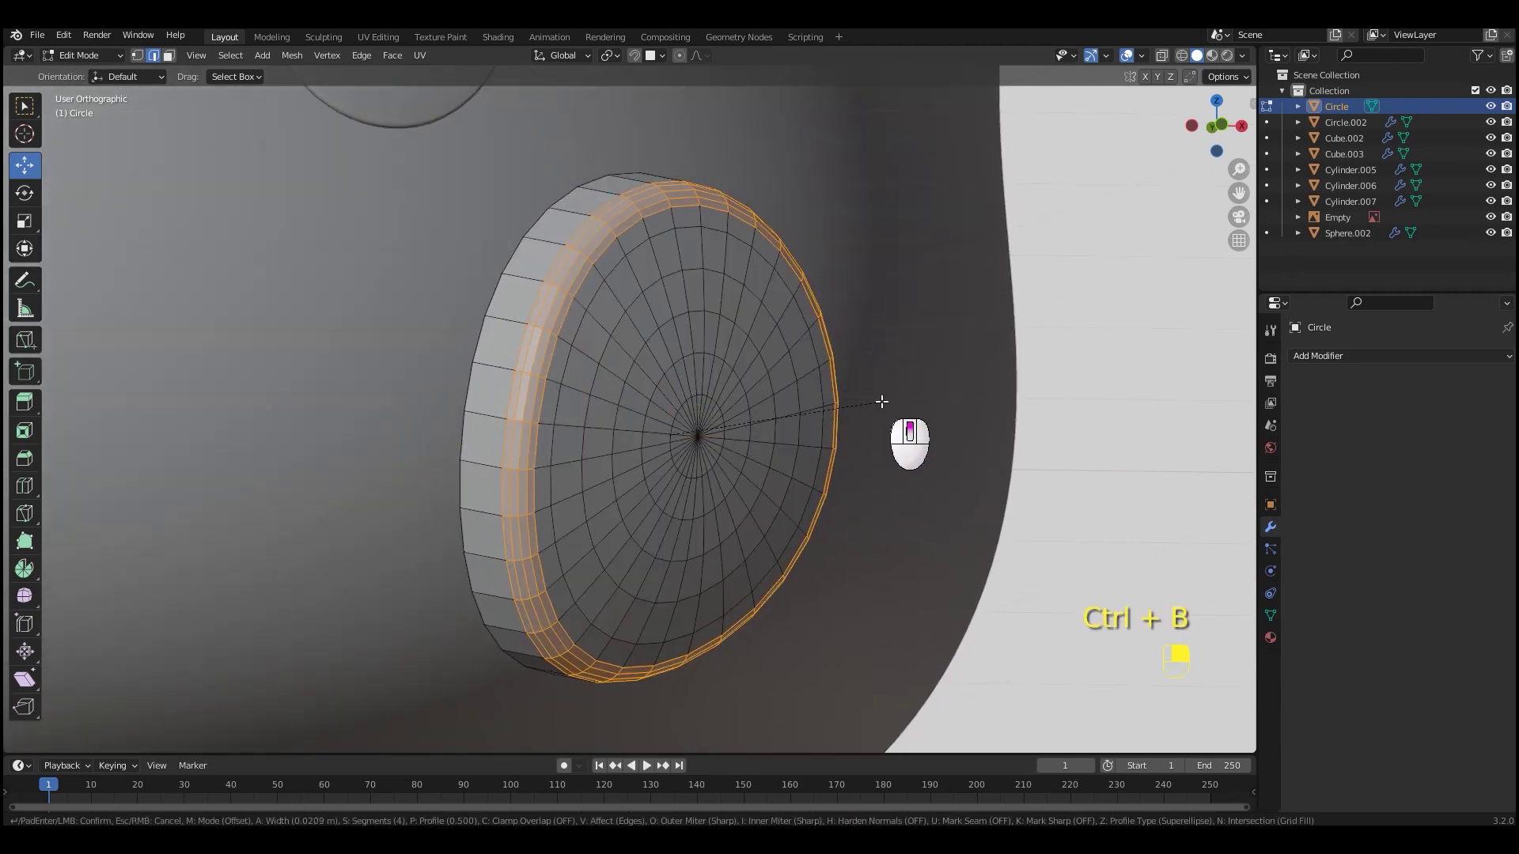
left_click(874, 398)
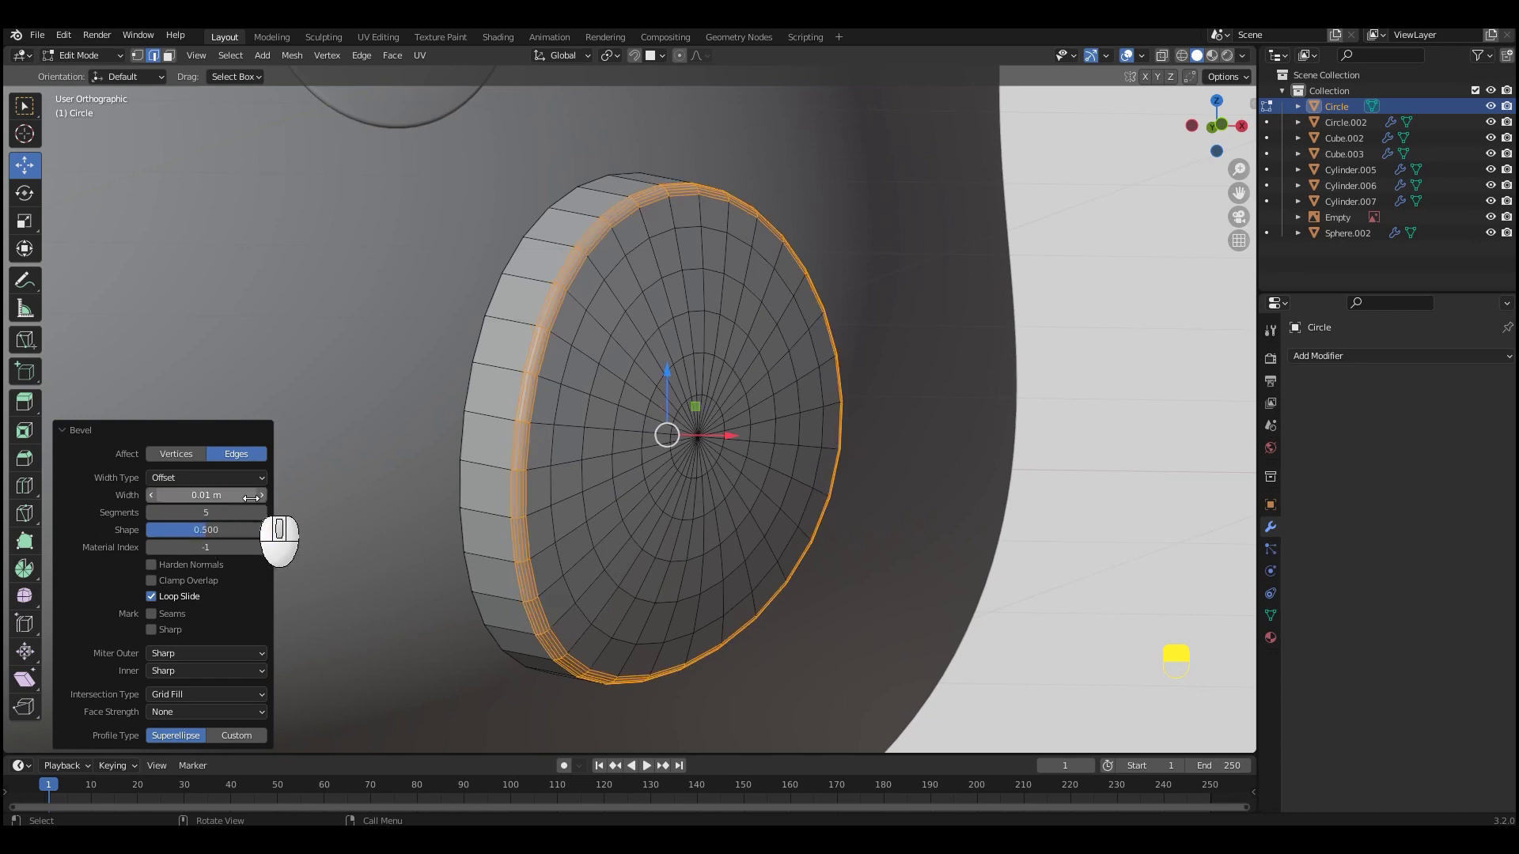
Switch the transform orientation to Normal and sink the cheek about 0.066 m into the head along its local Z
middle_click_drag(744, 427, 841, 515)
left_click(562, 54)
left_click(517, 136)
left_click_drag(633, 395, 614, 424)
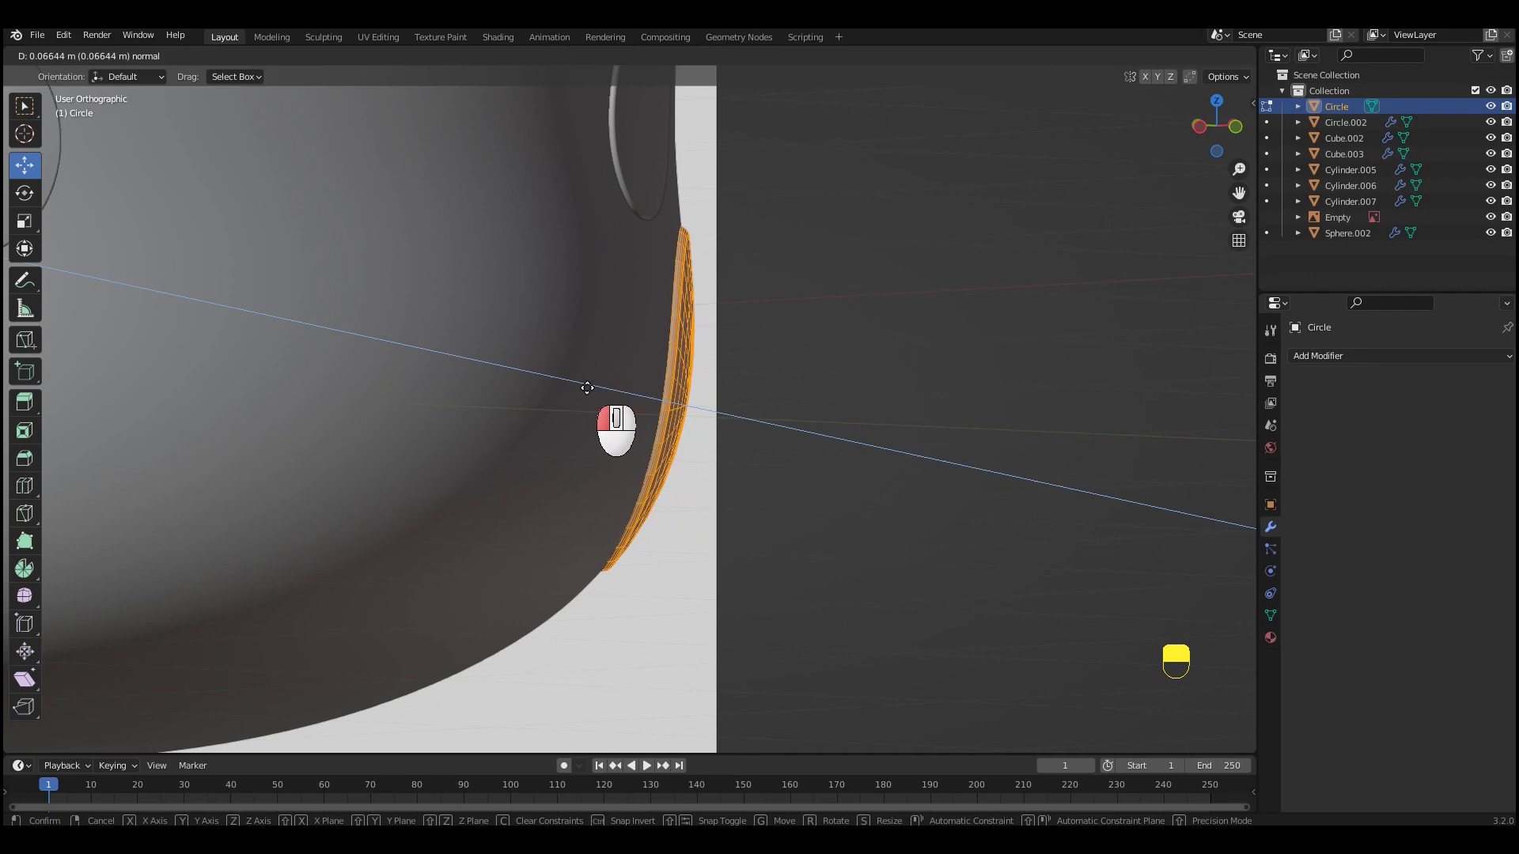
middle_click_drag(814, 485, 789, 458)
scroll(789, 457, "down", 5)
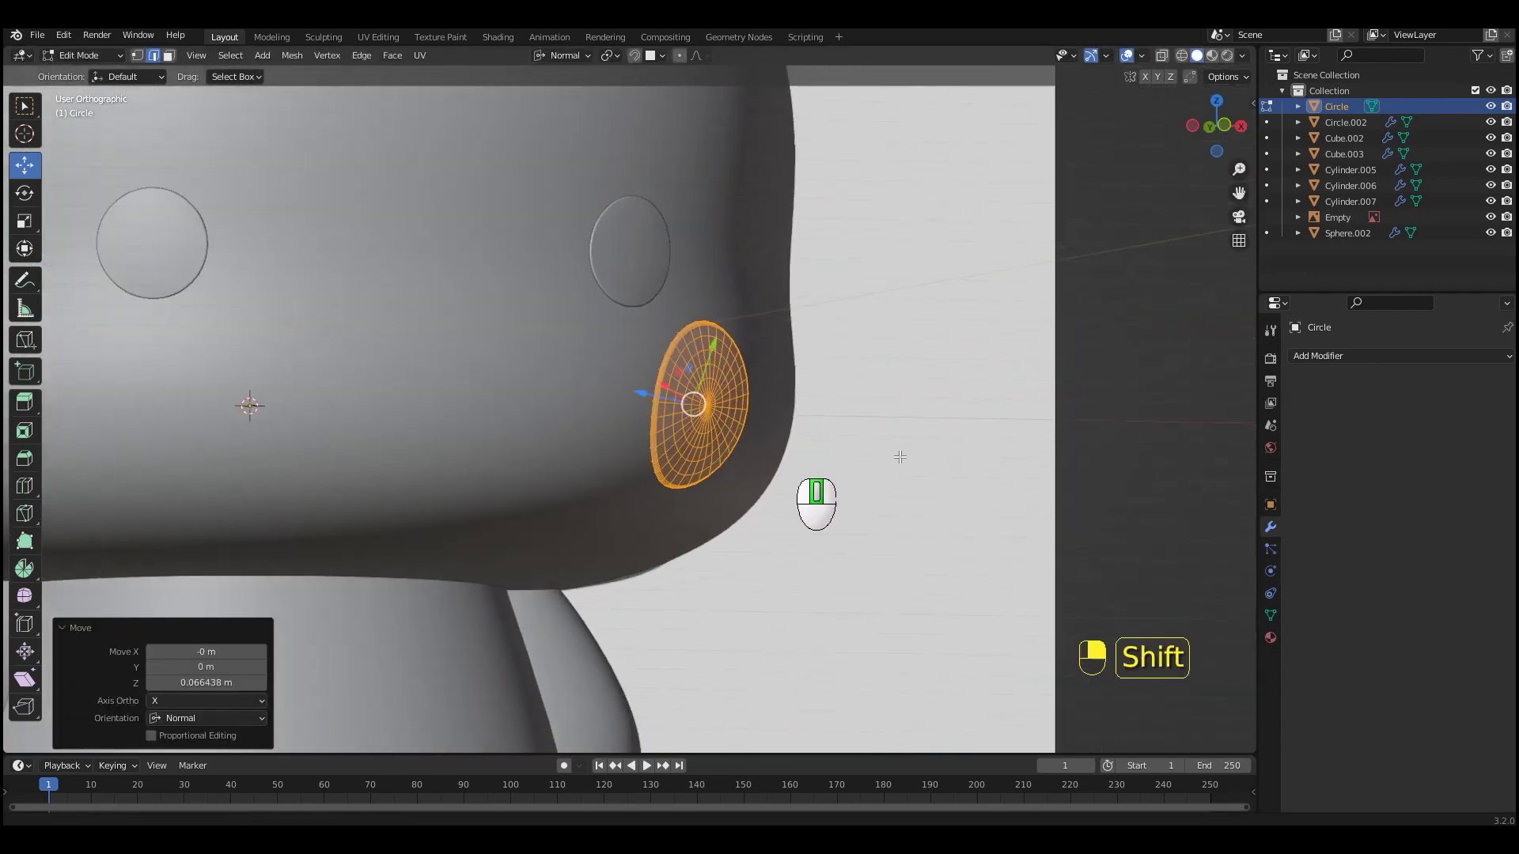
Return to Object Mode and add an X-axis Mirror modifier to the cheek with Sphere.002 as the mirror object
key("KP_1")
scroll(791, 427, "down", 3)
key("ctrl+Tab")
left_click(725, 414)
middle_click_drag(778, 423, 790, 430, "shift")
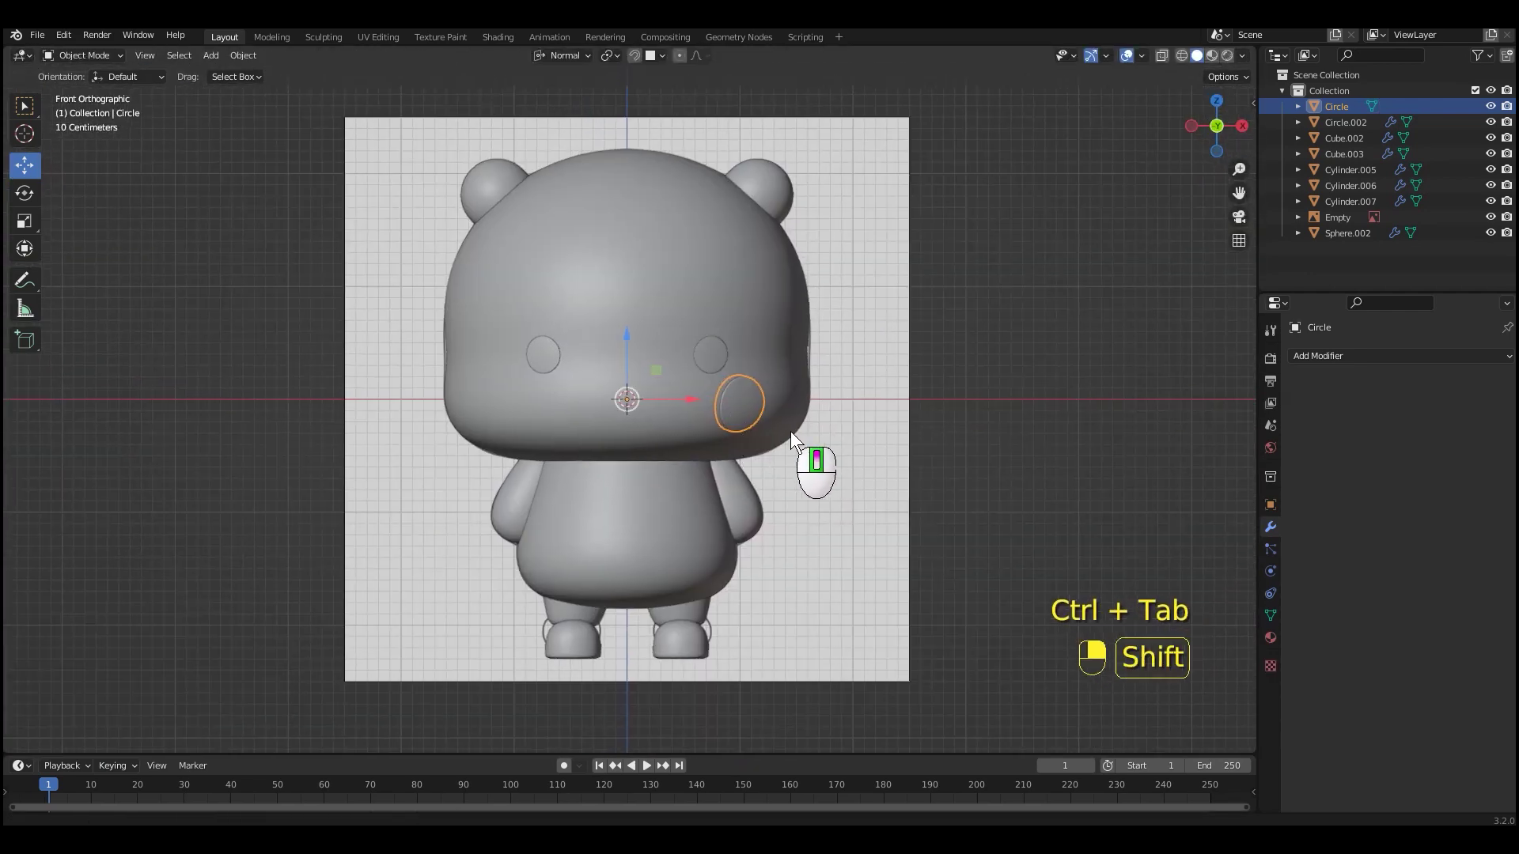
left_click(1318, 356)
left_click(1223, 519)
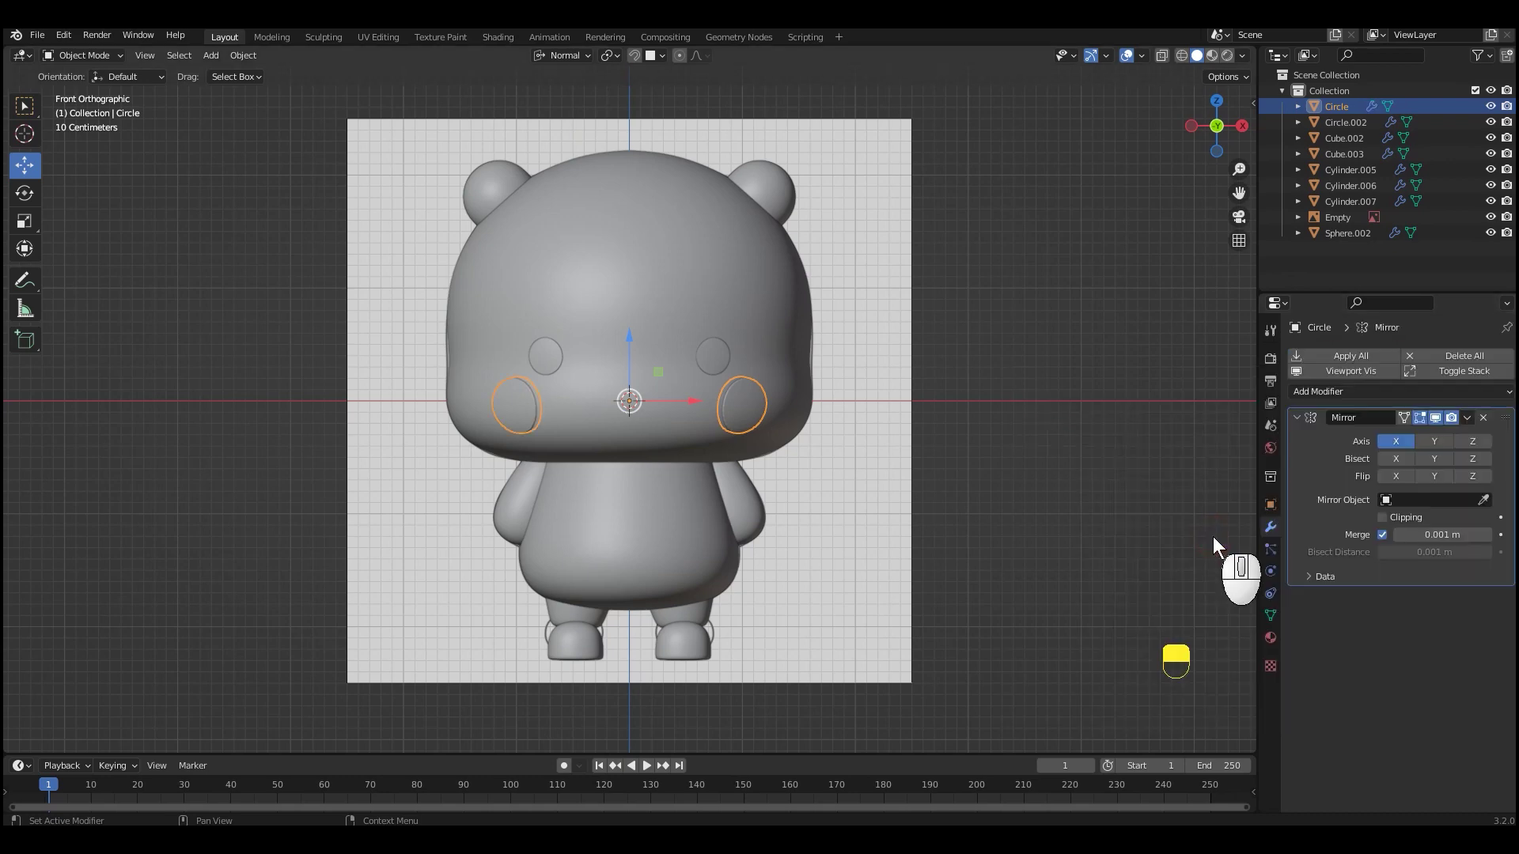
left_click(1487, 500)
Shade the mirrored cheeks smooth
scroll(791, 474, "up", 2)
middle_click_drag(791, 466, 861, 489, "shift")
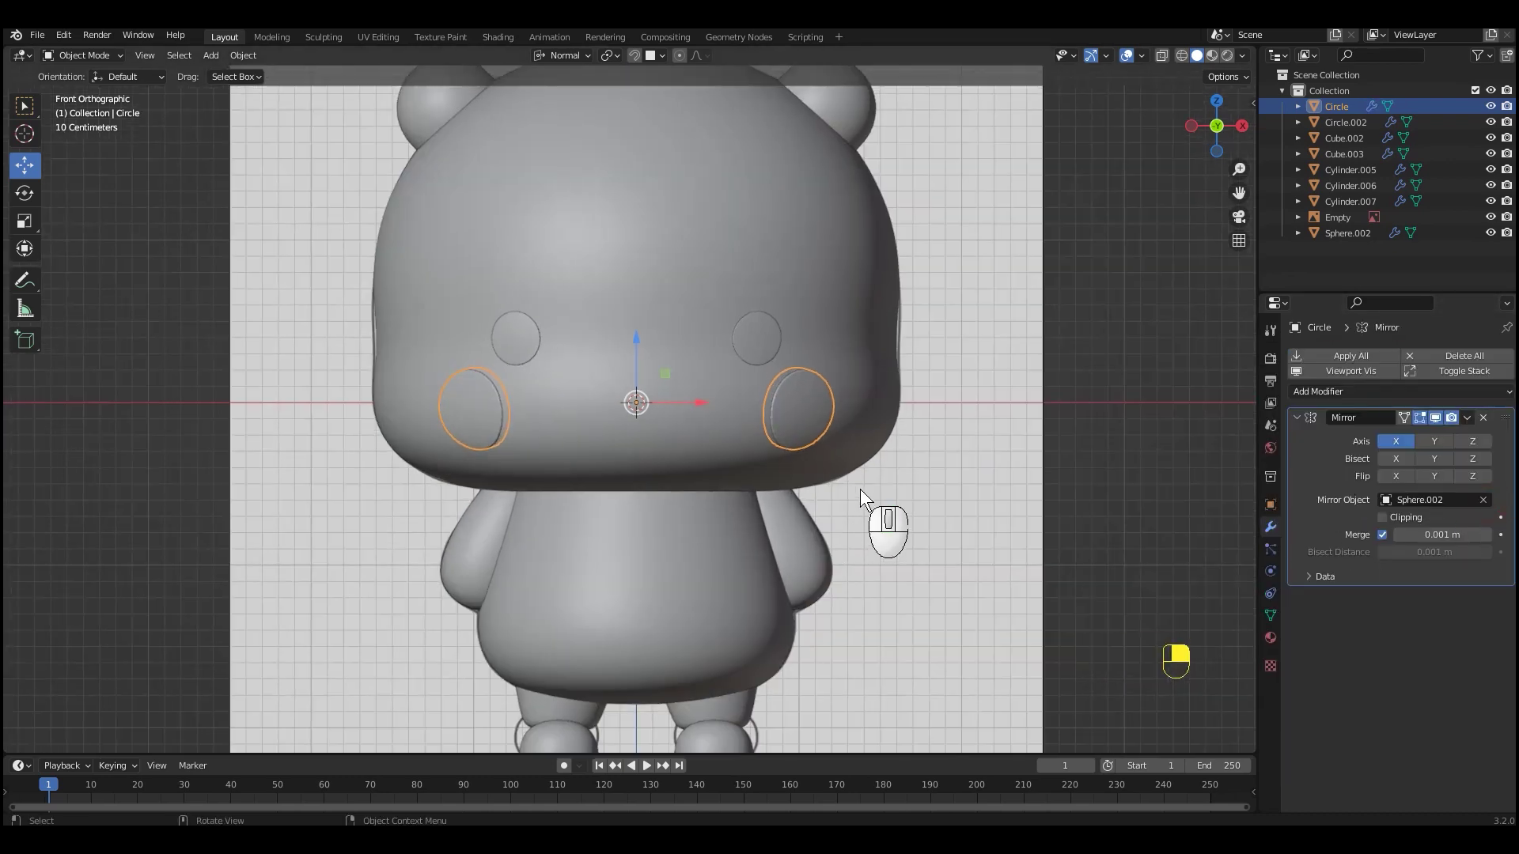
scroll(853, 487, "up", 3)
middle_click_drag(851, 405, 730, 411, "shift")
right_click(735, 373)
left_click(736, 371)
Add a Subdivision Surface modifier to the cheeks with viewport and render levels of 1
scroll(815, 443, "up", 2)
middle_click_drag(837, 475, 806, 433)
scroll(807, 433, "up", 3)
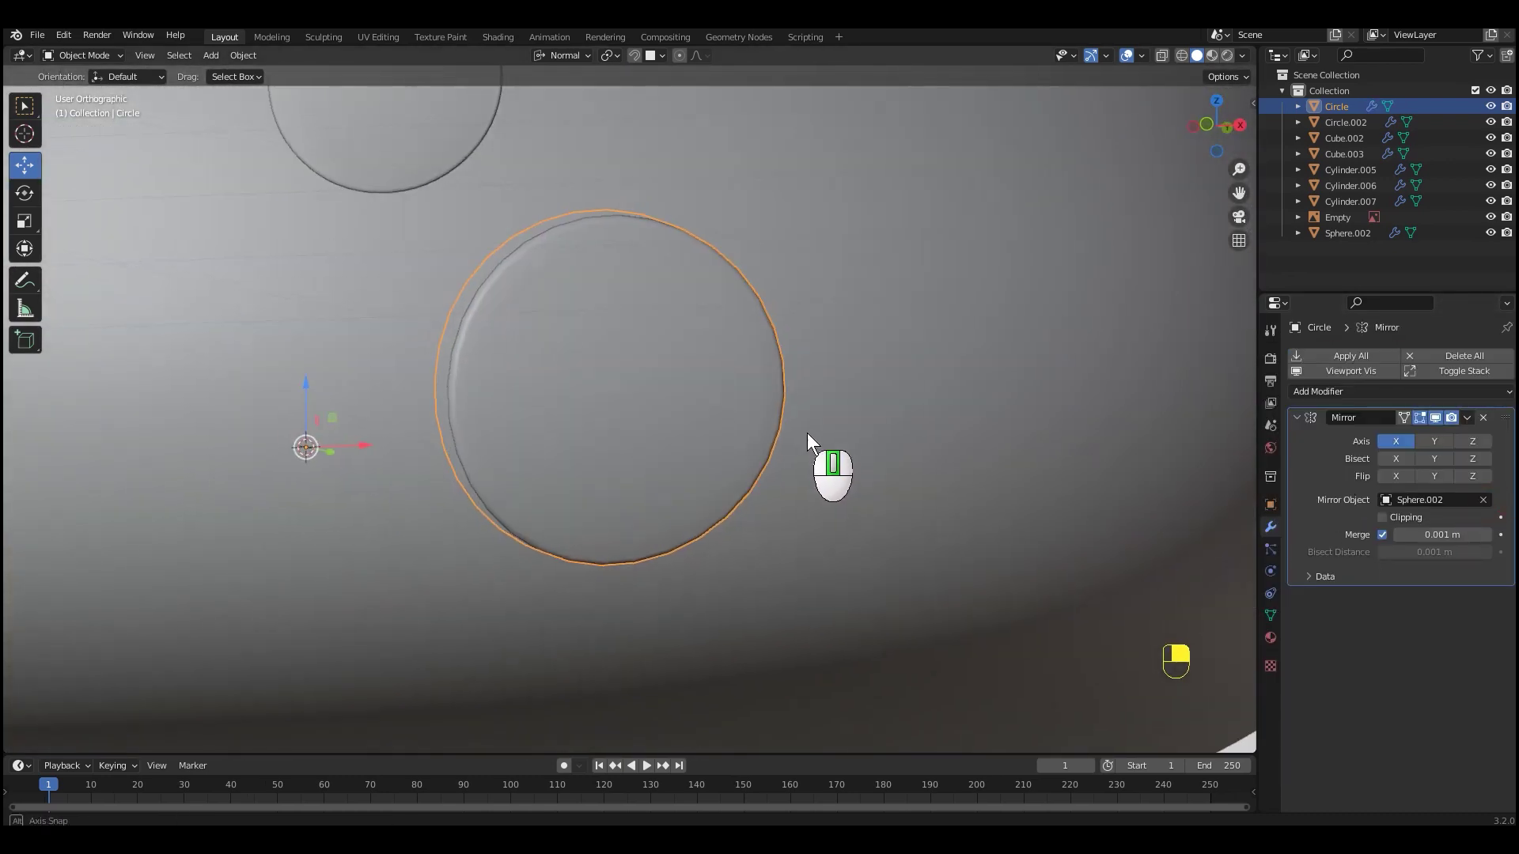
left_click(1317, 391)
left_click(1234, 677)
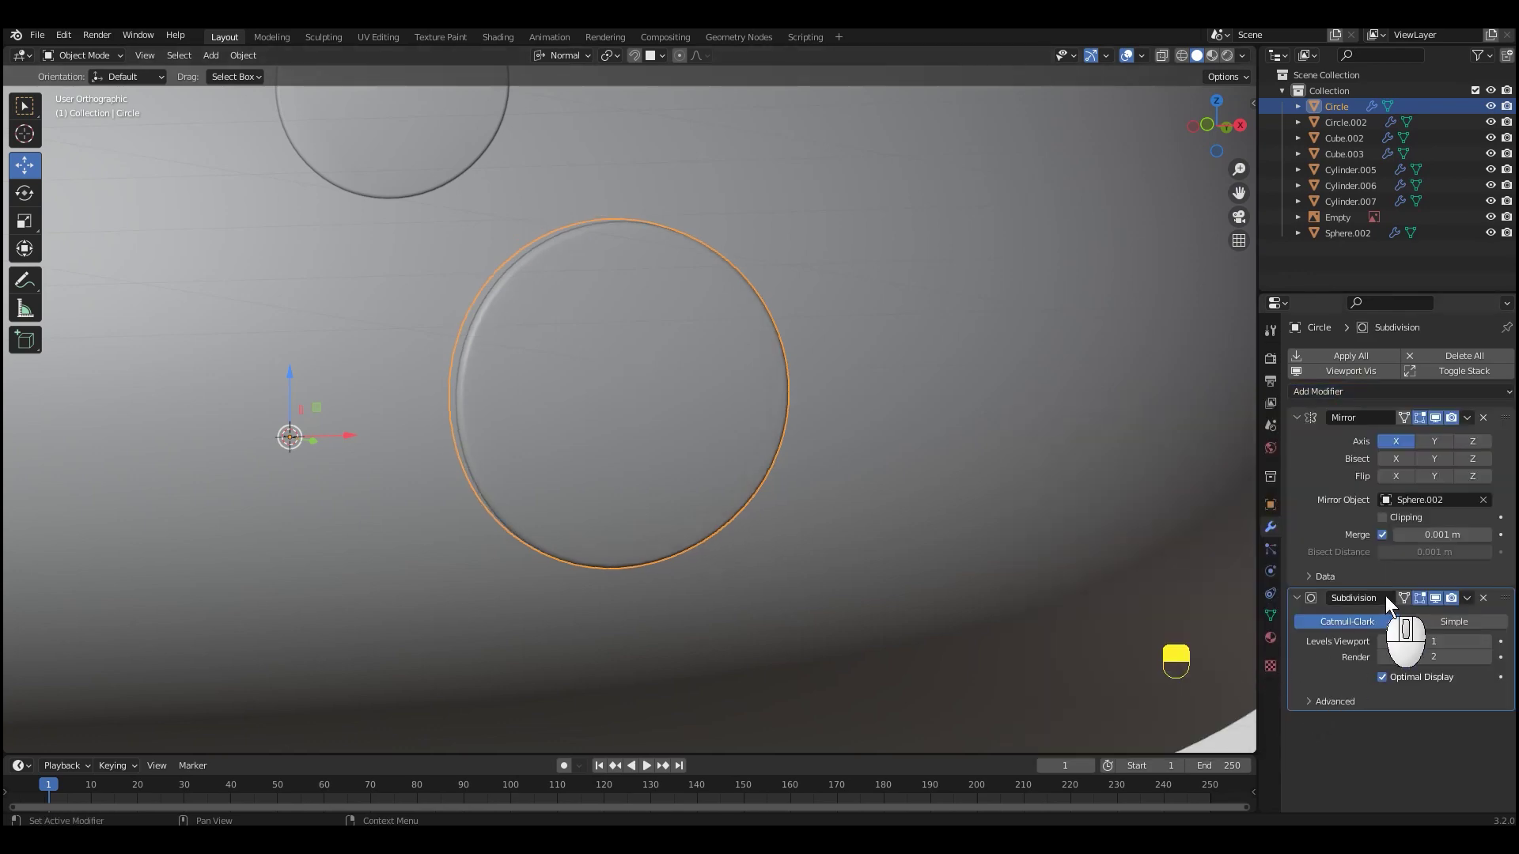
left_click(1383, 657)
Return to the front view of the whole bear and set the transform orientation back to Global
middle_click_drag(821, 540, 919, 492)
scroll(824, 427, "down", 5)
key("KP_1")
scroll(914, 525, "down", 3)
left_click(565, 57)
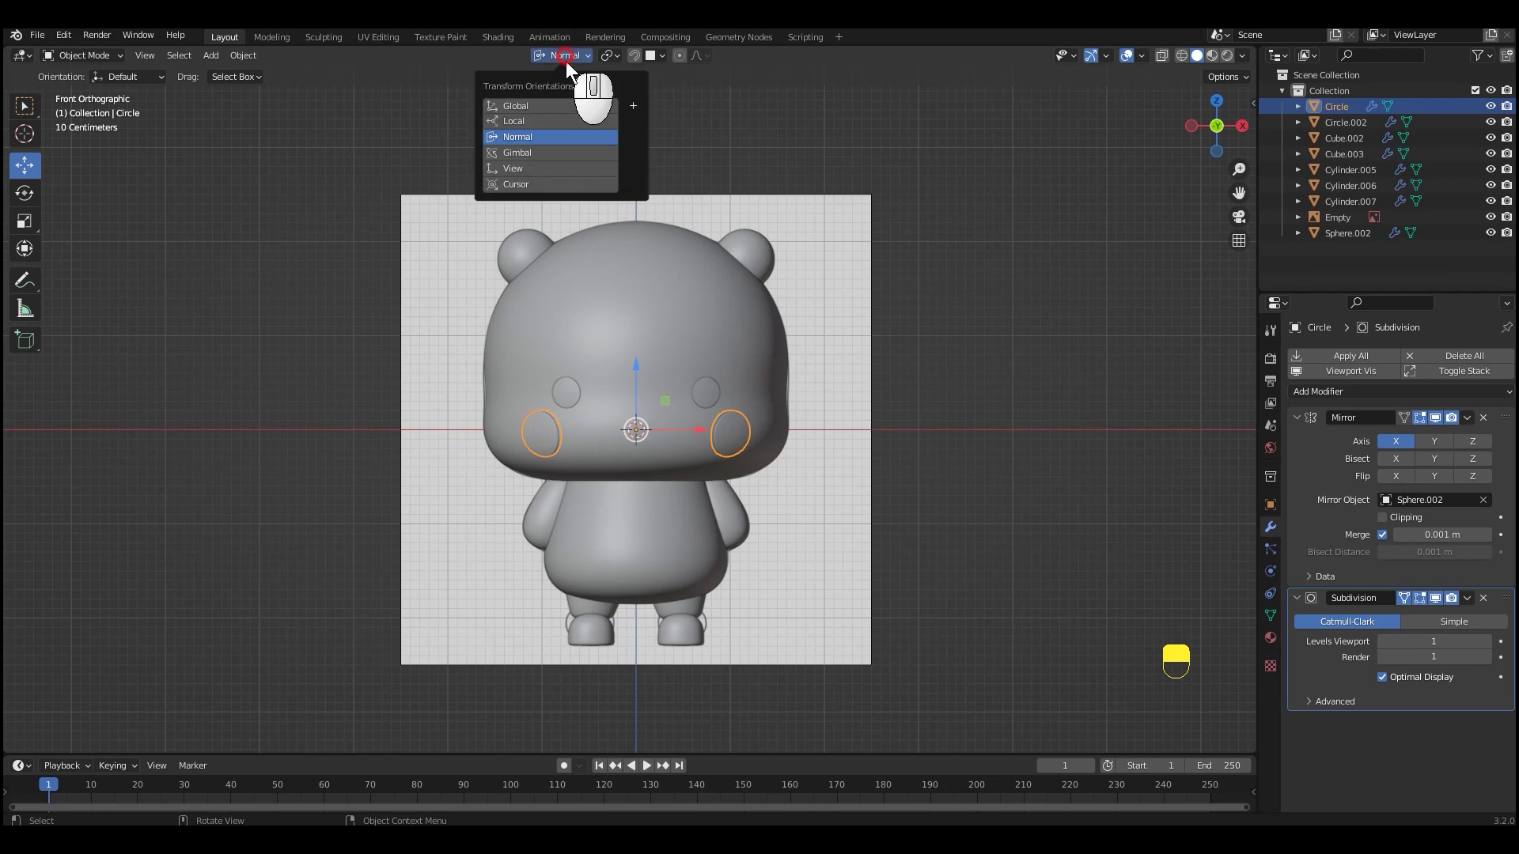
Add a Path curve in the front view, switch it to Edit Mode and scale it down
key("shift+a")
mouse_move(809, 326)
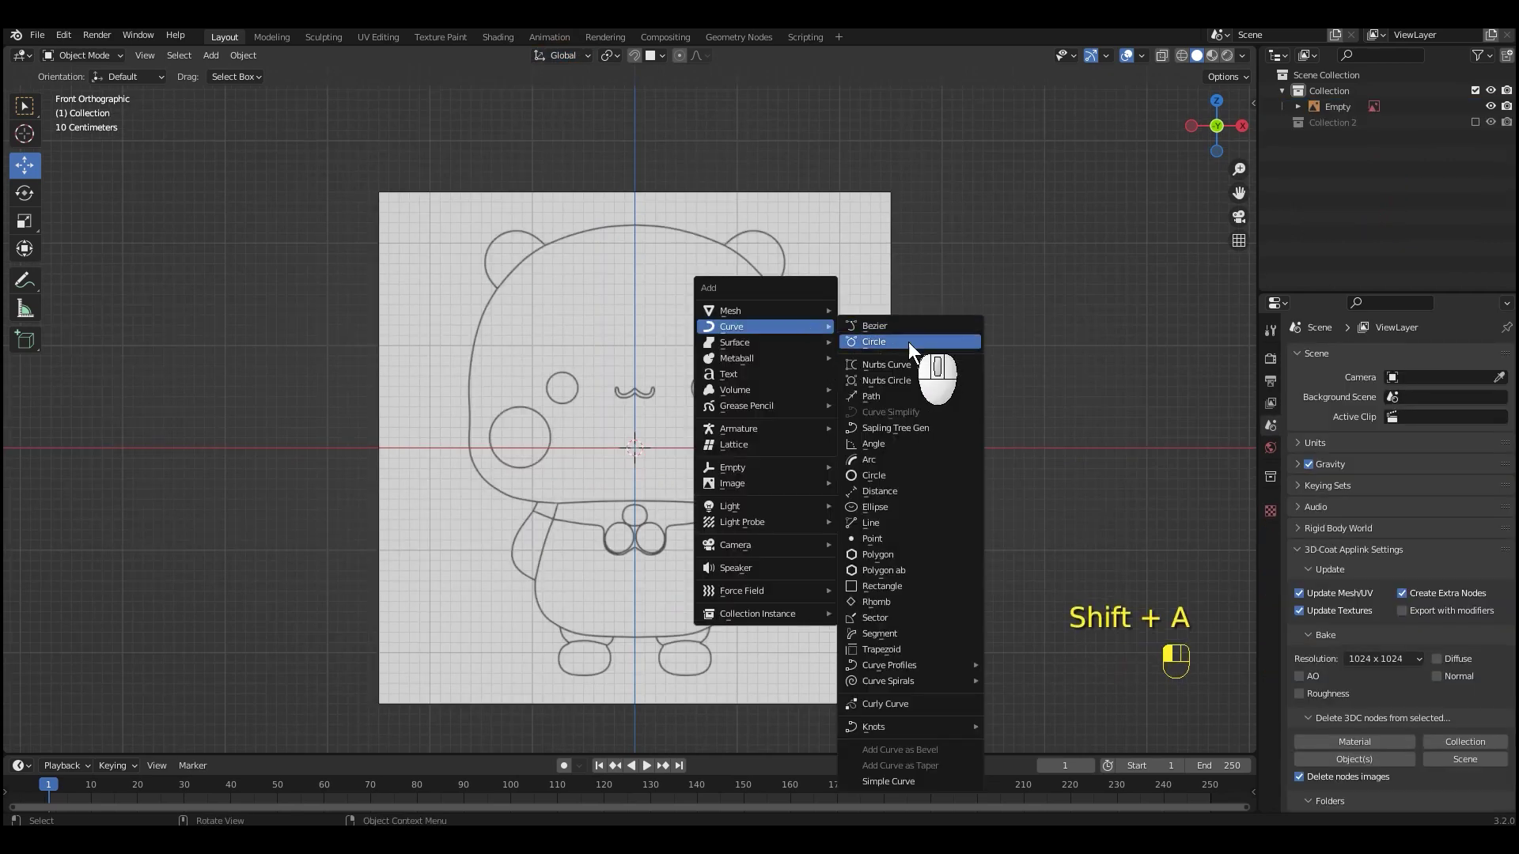
left_click(888, 396)
key("ctrl+Tab")
key("s")
left_click(665, 471)
Move the small path onto the mouth of the reference drawing
scroll(674, 500, "up", 5)
key("g")
left_click(729, 438)
scroll(779, 419, "up", 5)
middle_click_drag(838, 404, 806, 547, "shift")
scroll(806, 547, "up", 2)
key("g")
left_click(777, 472)
key("g")
left_click(777, 505)
Move the path's control points one by one to roughly follow the right half of the mouth outline
left_click(870, 475)
key("g")
left_click(752, 533)
left_click(949, 490)
key("g")
left_click(759, 525)
left_click(1098, 458)
key("g")
left_click(837, 476)
Fine-tune all control points so the path runs from the mouth's center line along its right half to the upper tip
scroll(807, 441, "up", 4)
left_click(730, 512)
key("g")
left_click(786, 596)
left_click(774, 423)
key("g")
left_click(841, 438)
left_click(622, 600)
key("g")
left_click(688, 655)
left_click(584, 593)
key("g")
left_click(579, 611)
left_click(463, 506)
key("g")
left_click(466, 509)
Give the mouth path a round bevel with a depth of 0.02 m
scroll(554, 332, "down", 1)
middle_click_drag(540, 299, 677, 264, "shift")
left_click(1270, 593)
scroll(1357, 680, "down", 7)
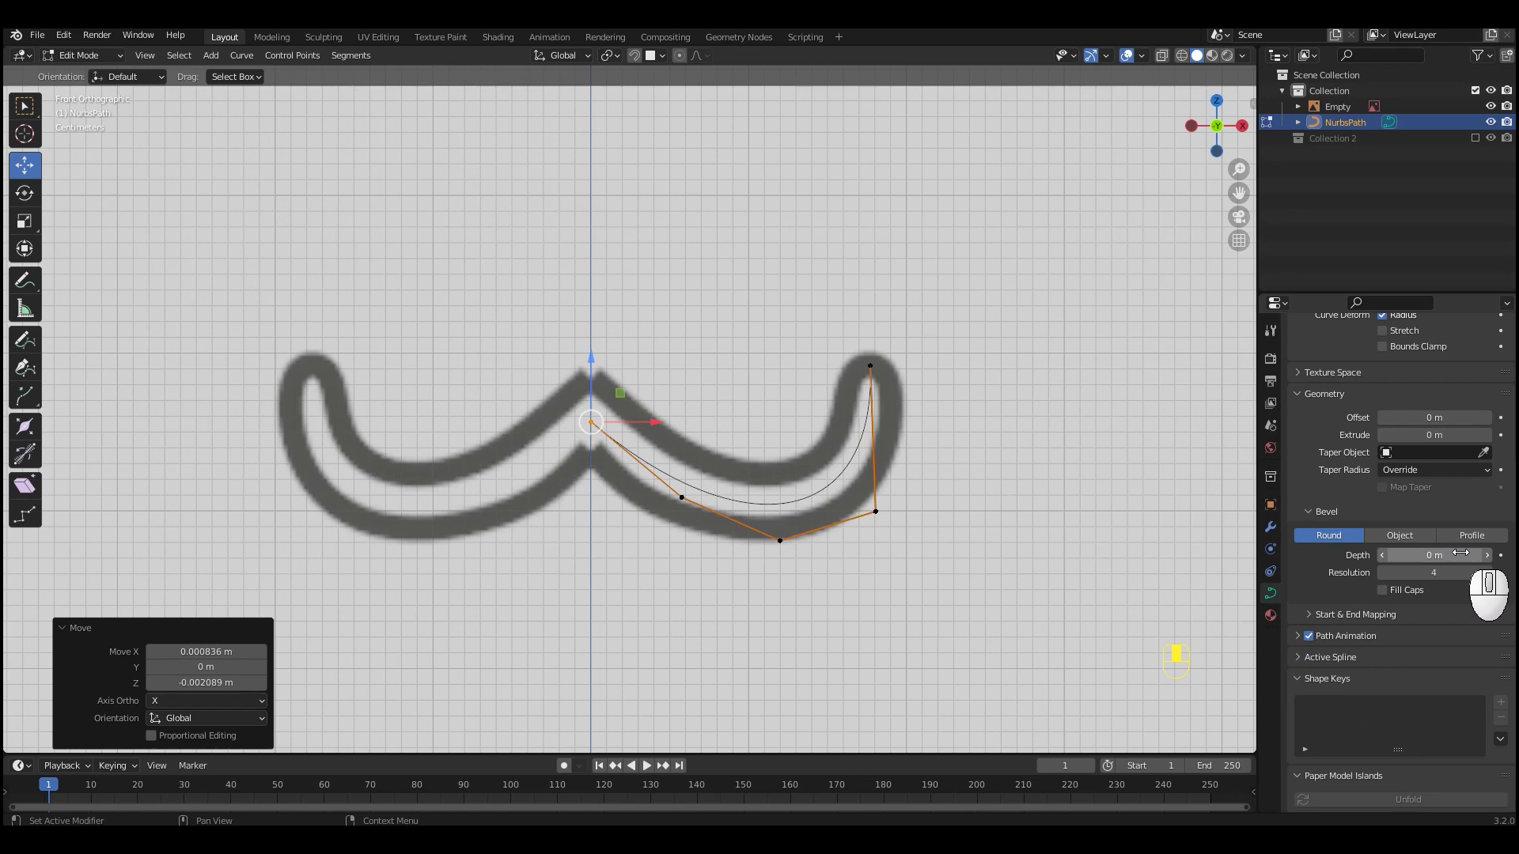
left_click(1488, 556)
scroll(993, 533, "down", 2)
scroll(999, 535, "up", 2)
middle_click_drag(1008, 535, 1000, 560, "shift")
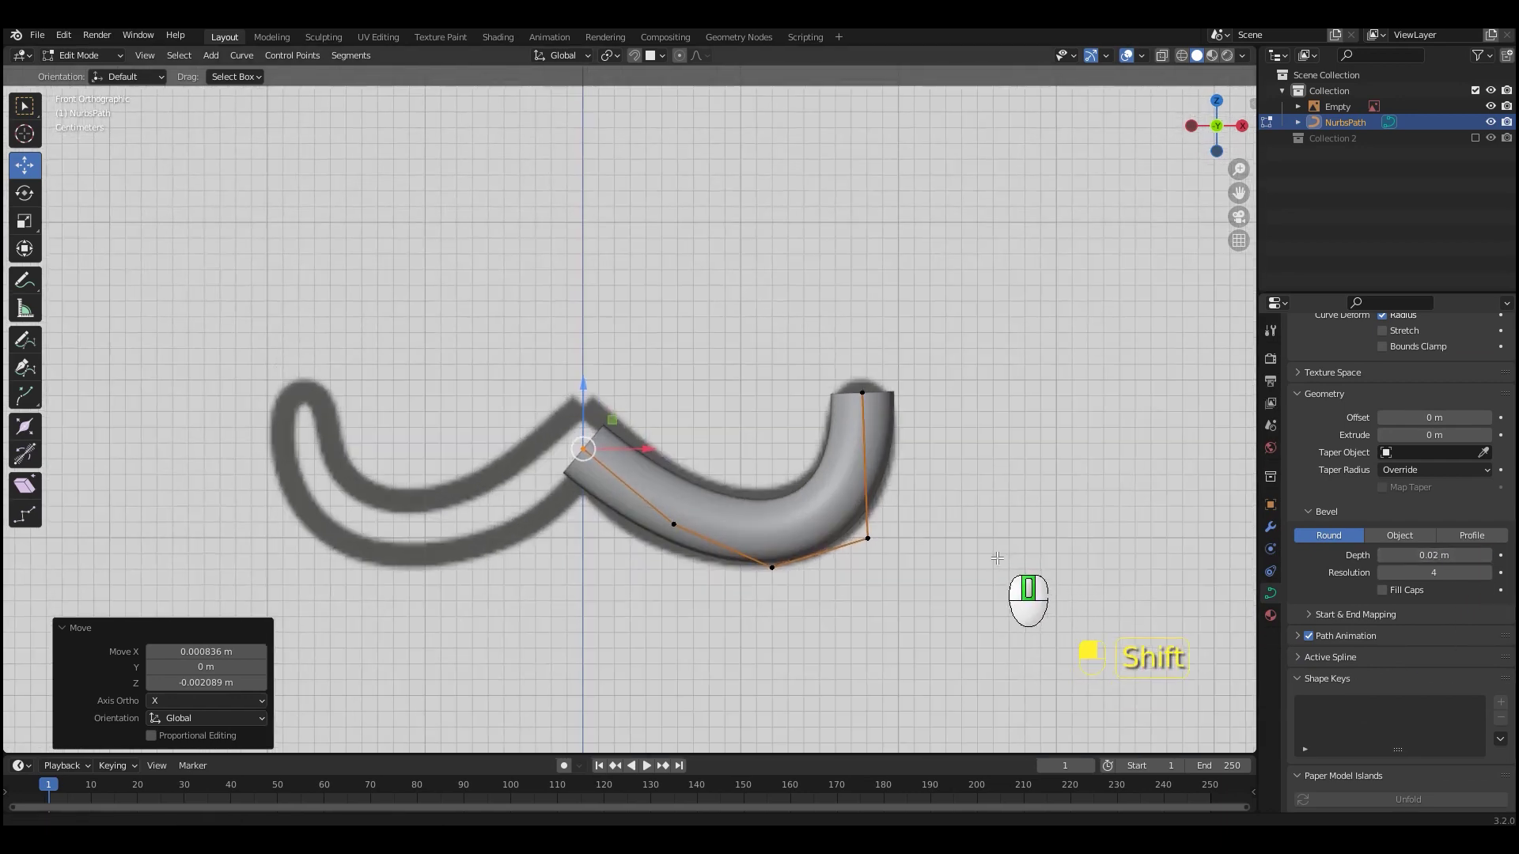
Reposition the mouth tube's inner control points near the center line to fit the reference outline
scroll(999, 560, "up", 1)
left_click(798, 605)
left_click(864, 600)
left_click(560, 464)
key("g")
left_click(627, 509)
left_click(683, 551)
key("g")
left_click(704, 589)
Adjust the mouth tube's outer and bottom control points to the outline, and check the center endpoint's height
left_click(908, 391)
key("g")
left_click(930, 390)
left_click(914, 565)
key("g")
left_click(938, 556)
left_click(809, 582)
key("g")
left_click(845, 598)
left_click(924, 351)
key("g")
left_click(956, 533)
left_click(572, 447)
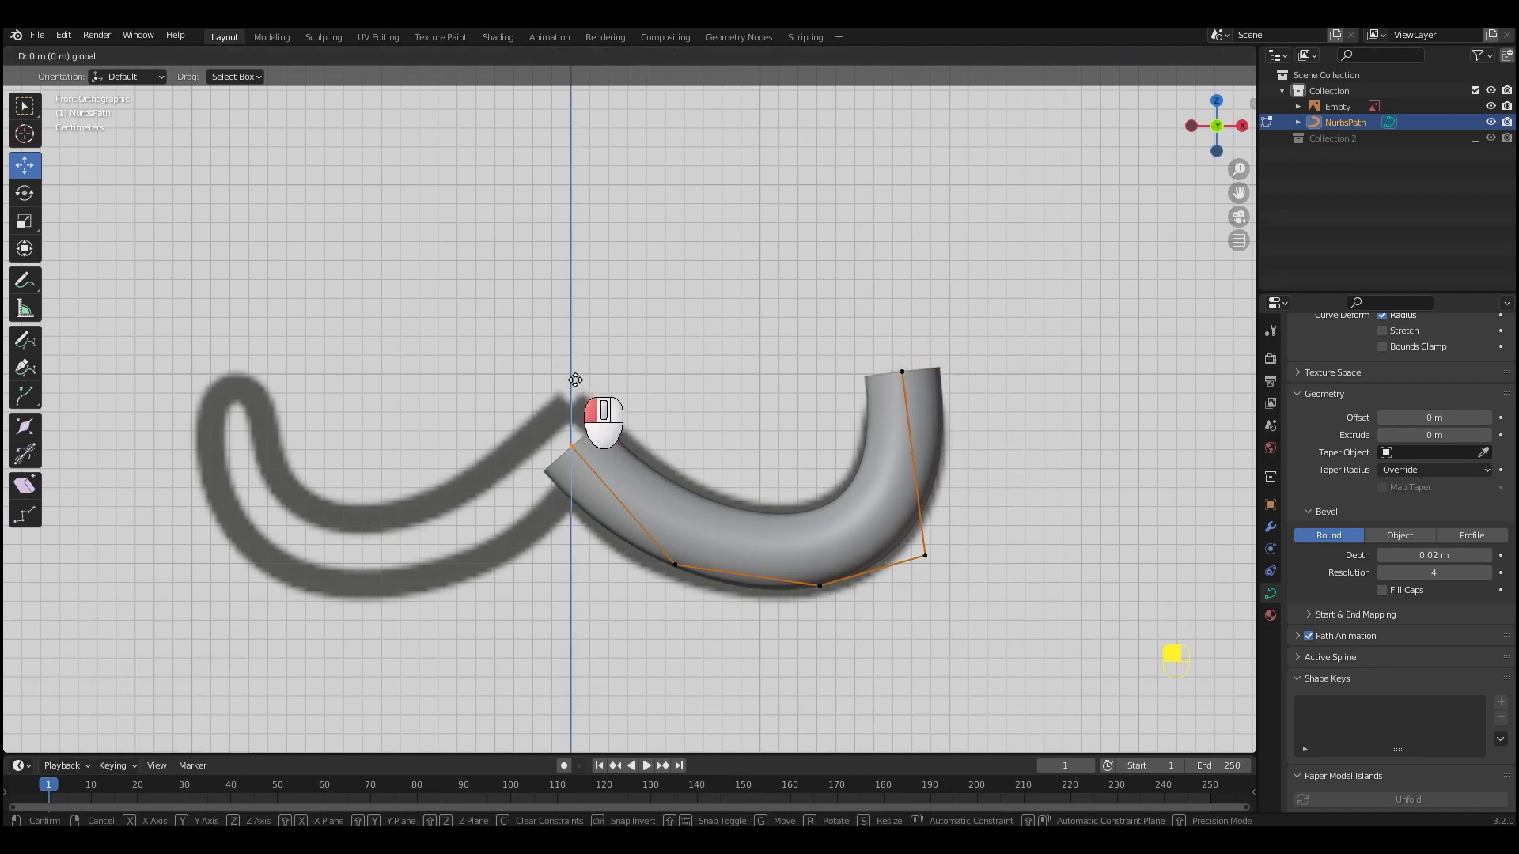
left_click(582, 377)
Return the mouth curve to Object Mode and set its preview resolution to 2
scroll(582, 377, "down", 2)
key("ctrl+Tab")
left_click(609, 446)
scroll(846, 491, "down", 1)
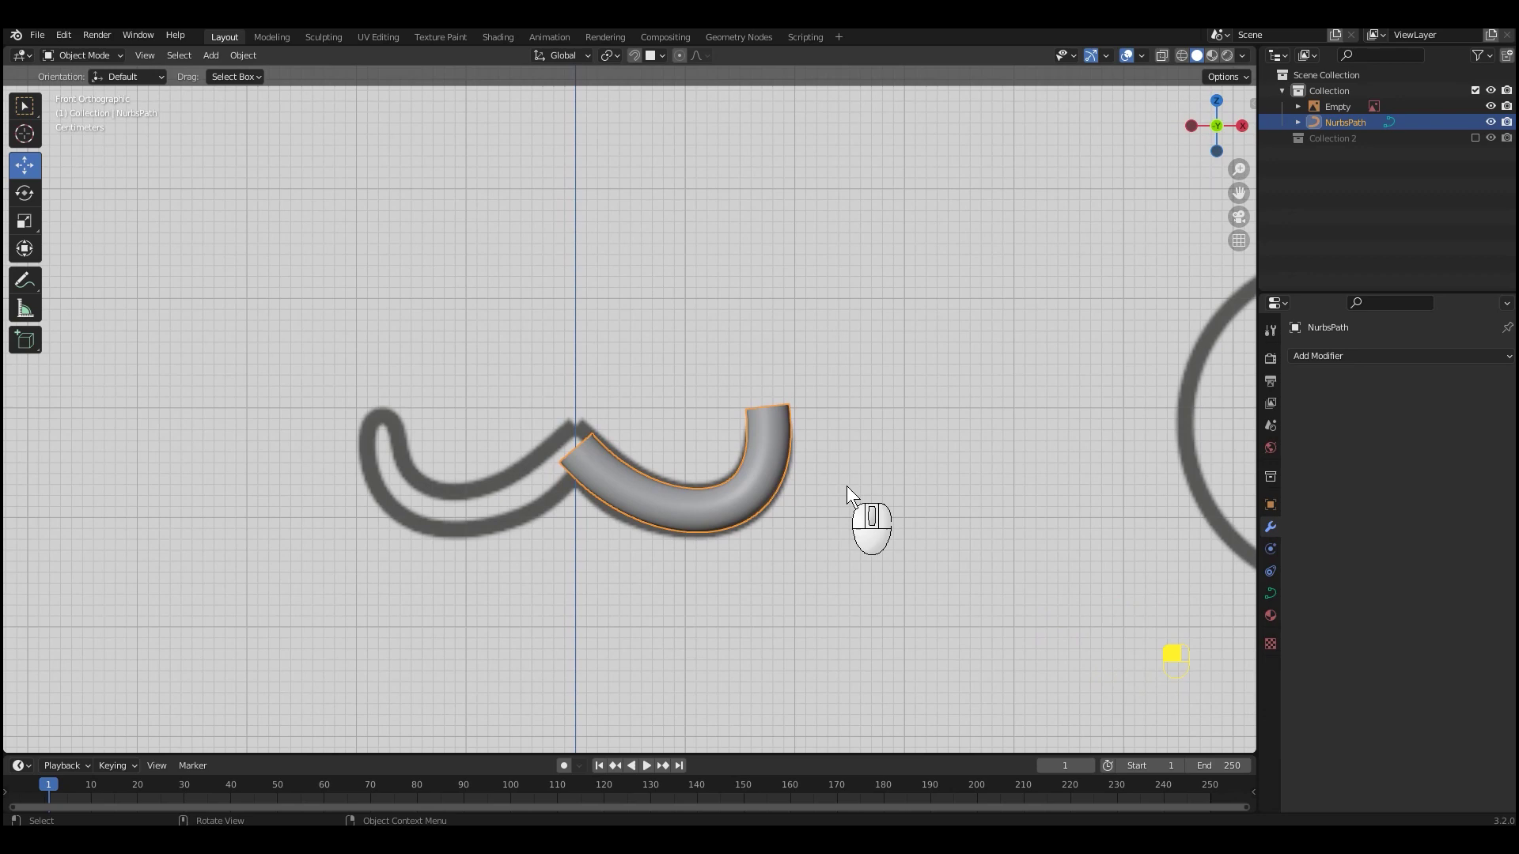
scroll(951, 478, "up", 1)
left_click(1270, 593)
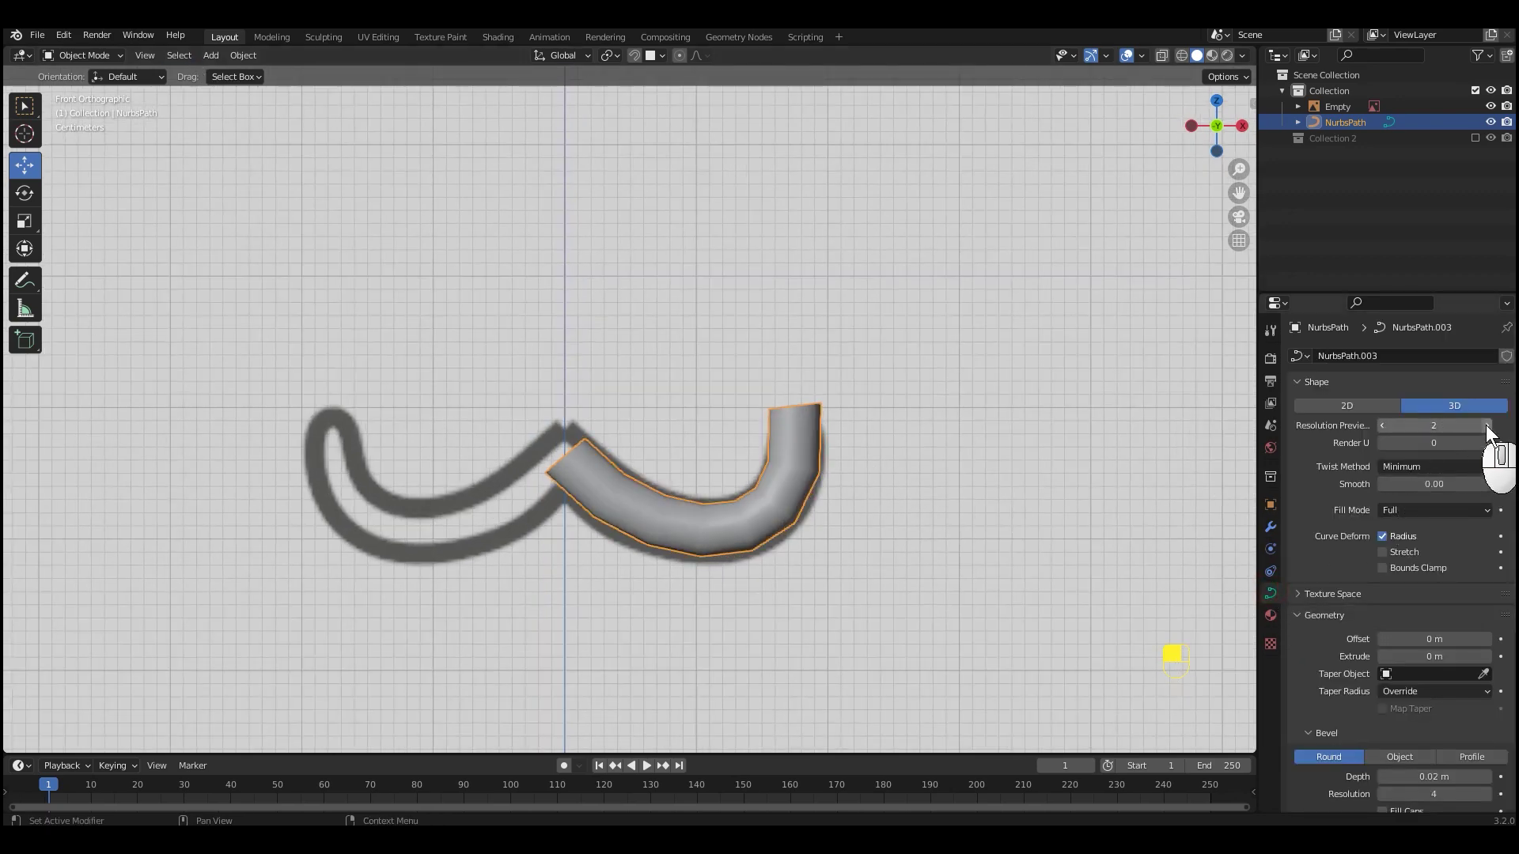
Set the mouth curve's bevel resolution to 1
scroll(1333, 520, "down", 9)
left_click(1383, 520)
left_click(1383, 520)
left_click(1384, 520)
left_click(1384, 521)
middle_click_drag(1015, 534, 1021, 566)
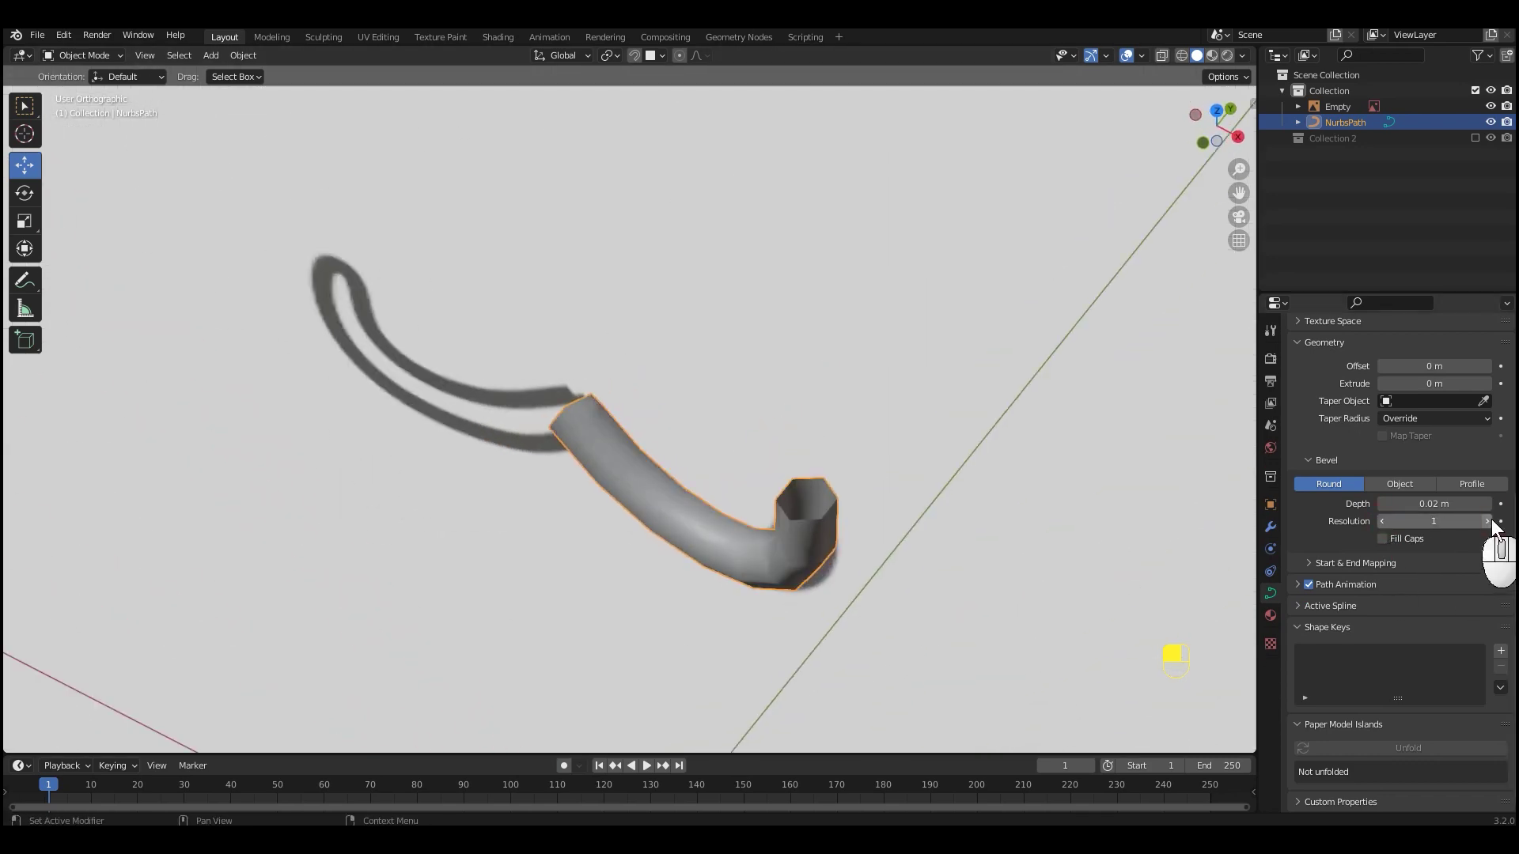
Convert the mouth curve to a mesh and enter Edit Mode on it
key("KP_1")
left_click(243, 54)
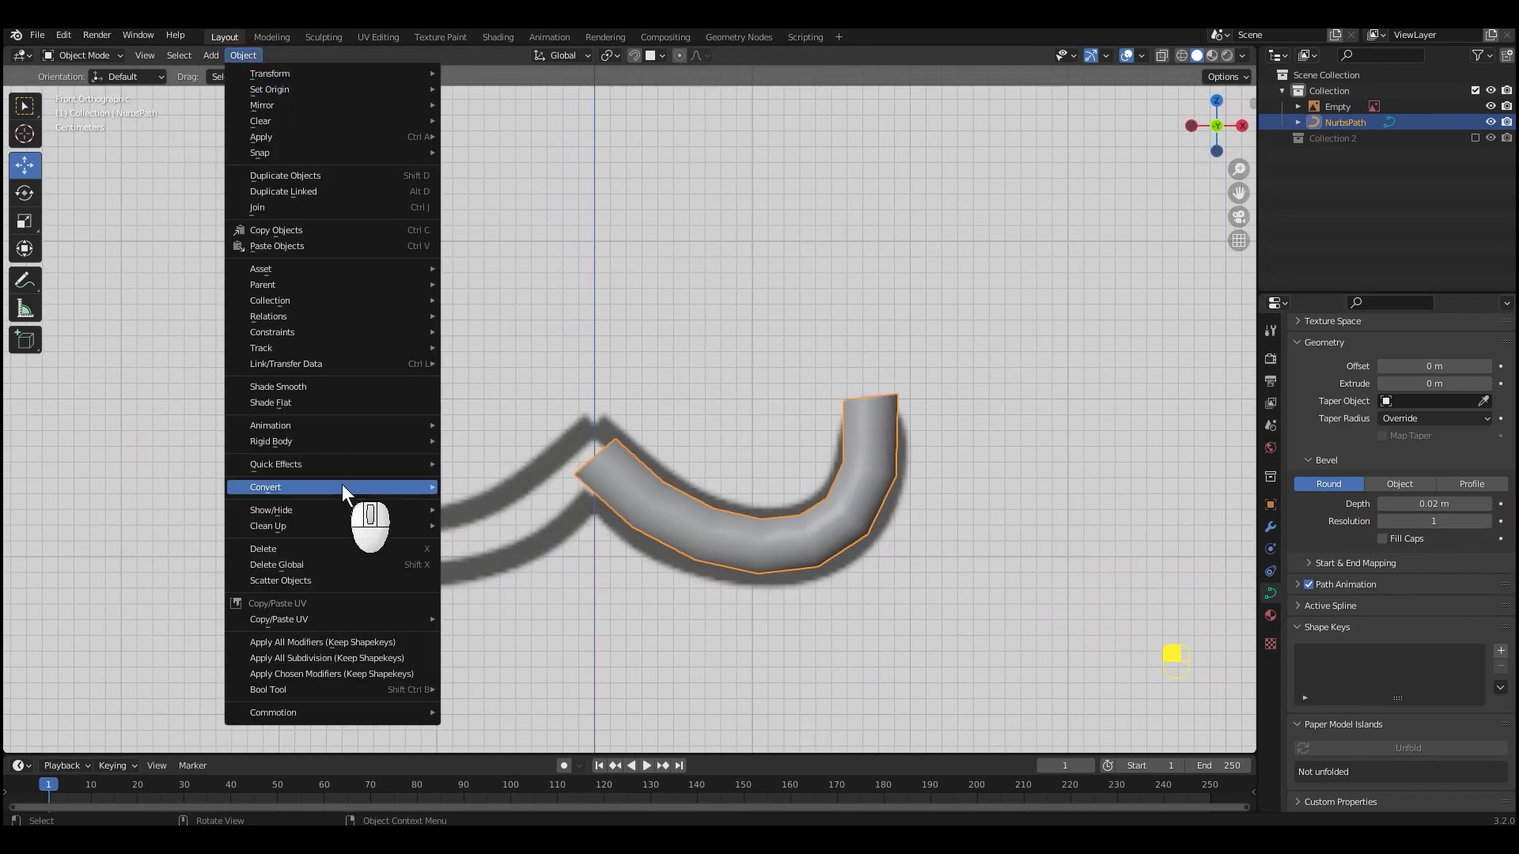
left_click(487, 504)
key("Tab")
Flatten the mouth tube's outer open end loop by scaling it to 0 along Z
middle_click_drag(932, 493, 810, 473)
key("2")
key("KP_1")
key("s")
key("z")
key("KP_0")
key("KP_Enter")
Fill the tube's flattened outer end and round its rim with a 5-segment bevel with clamp overlap enabled
key("f")
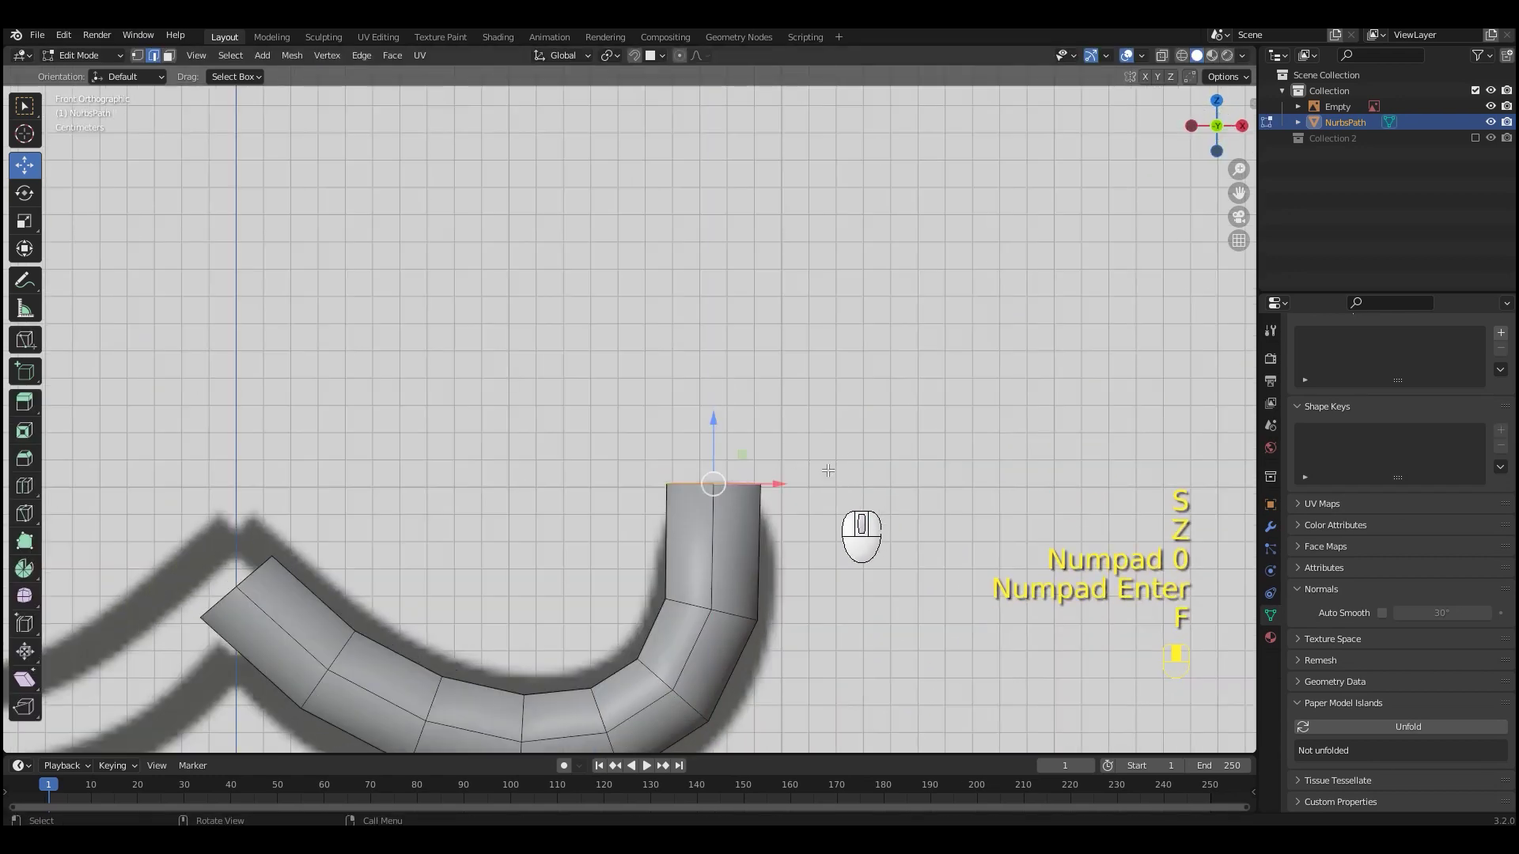
left_click(882, 572)
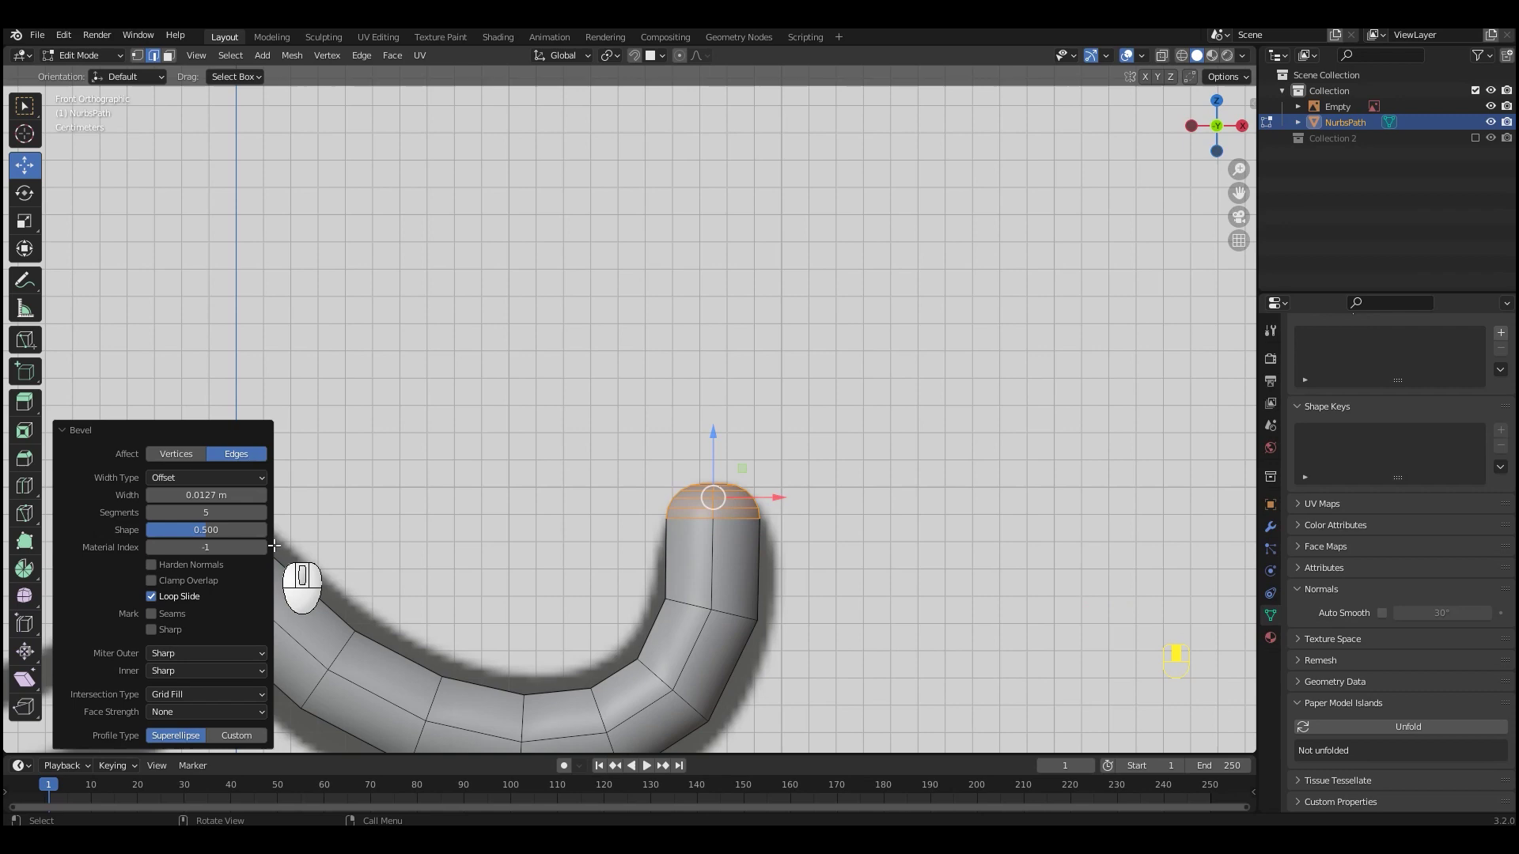
scroll(684, 534, "down", 5)
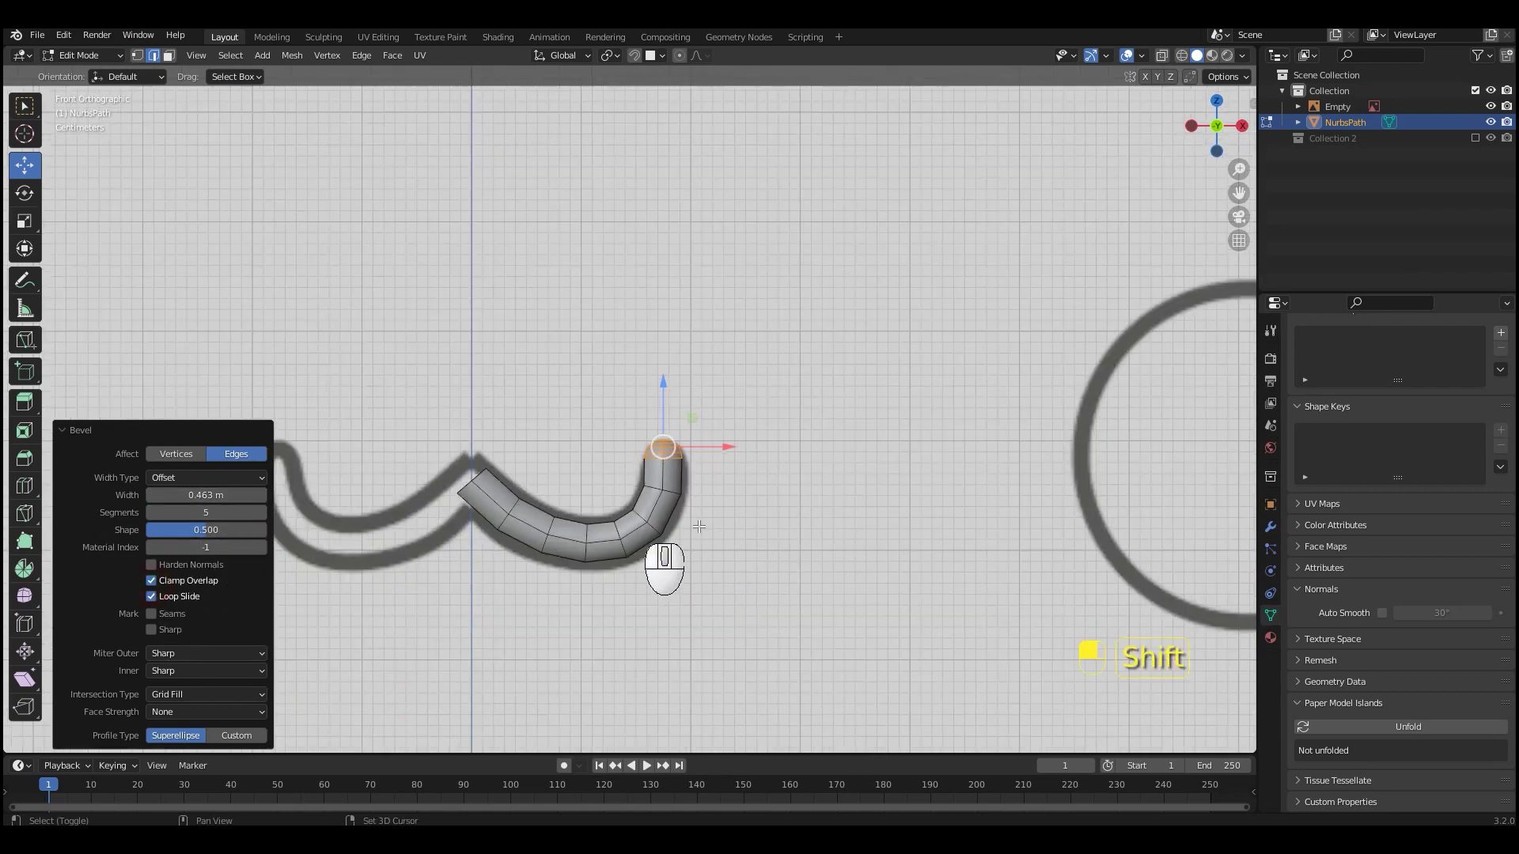
Straighten the mouth tube's inner end loop vertically and move it along X beside the center line
middle_click_drag(492, 510, 649, 480, "shift")
scroll(649, 479, "up", 4)
left_click(647, 477, "alt")
left_click(729, 505)
middle_click_drag(772, 602, 761, 537, "shift")
left_click(761, 381)
left_click_drag(685, 421, 698, 422)
scroll(761, 461, "down", 1)
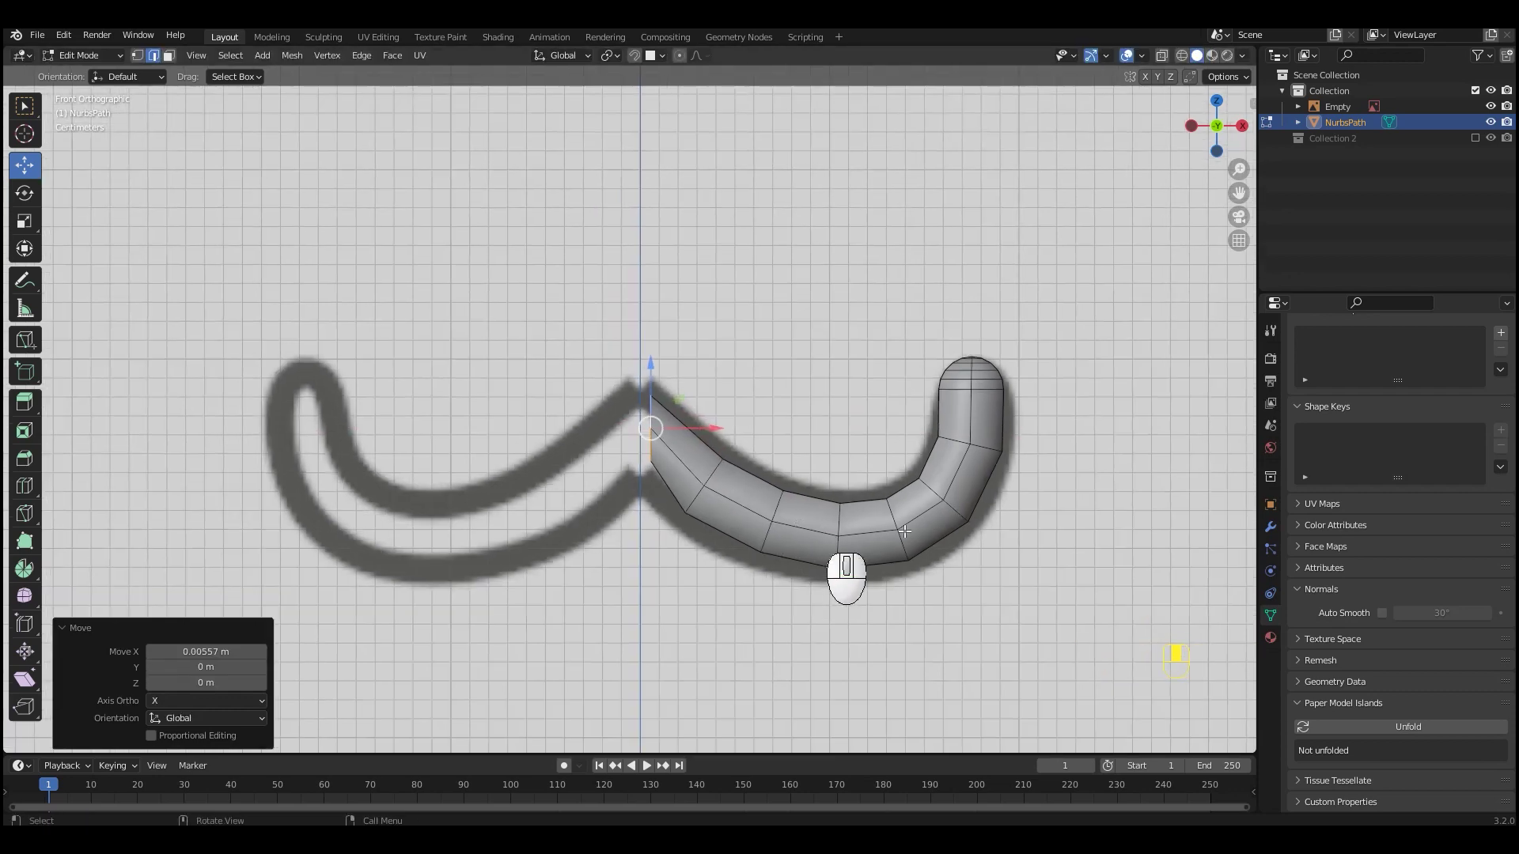
Add an X-axis Mirror modifier with clipping to the mouth mesh
left_click(1271, 527)
left_click(1347, 352)
left_click(1221, 544)
Snap the mouth's inner end loop onto the mirror center line, adjust its height and scale it to fit the outline
scroll(906, 468, "up", 2)
left_click_drag(730, 441, 701, 439)
key("s")
left_click(852, 562)
left_click_drag(641, 372, 641, 377)
key("s")
left_click(877, 614)
scroll(888, 590, "down", 2)
middle_click_drag(909, 519, 912, 529, "shift")
Add a Subdivision Surface modifier to the mouth and cut one centered edge loop next to its middle joint
left_click(1341, 393)
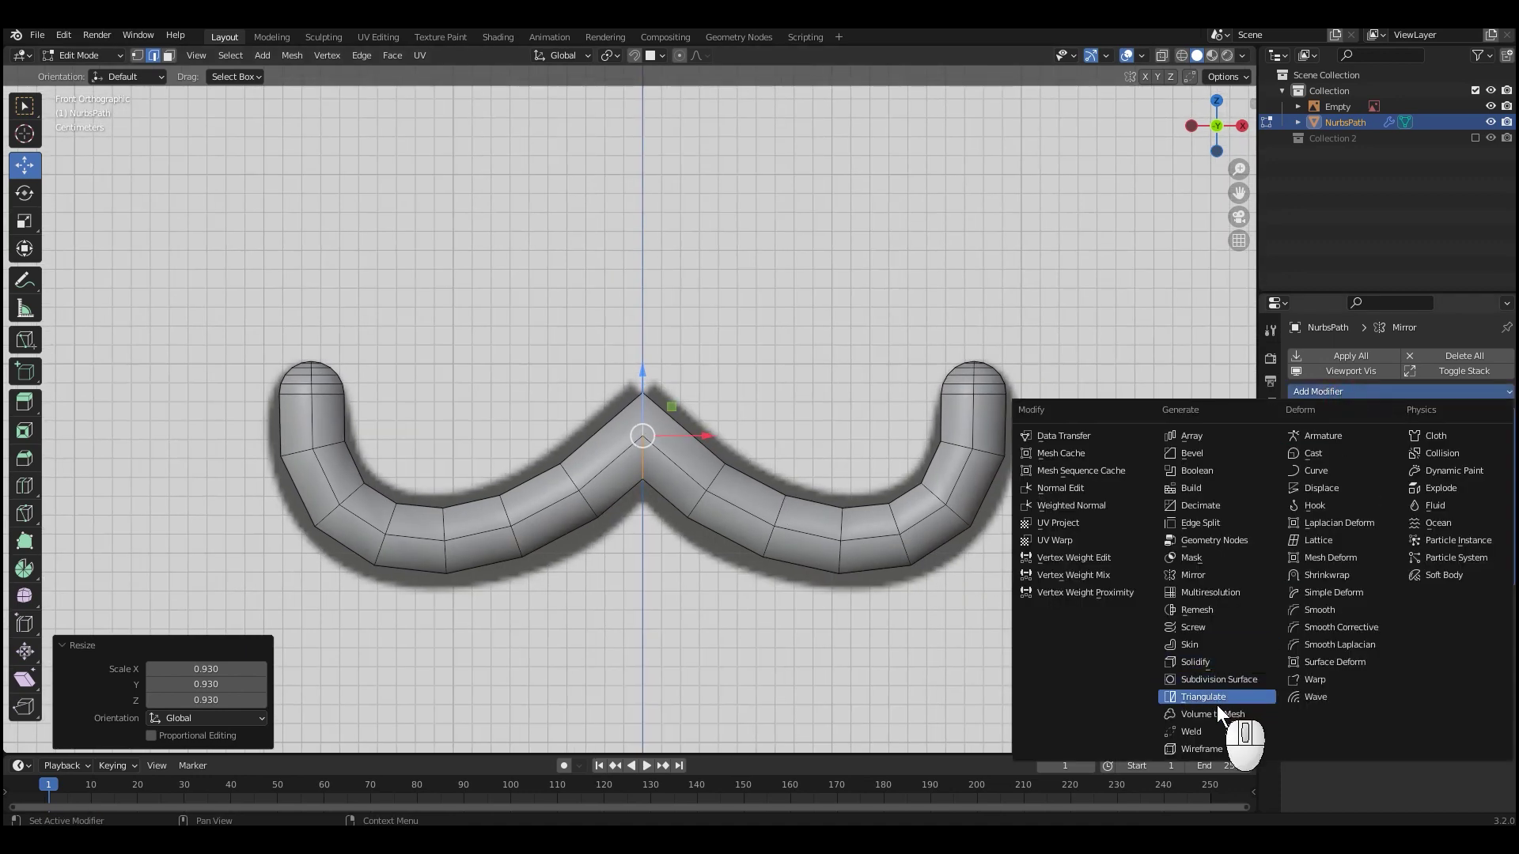
left_click(1214, 680)
scroll(665, 501, "up", 1)
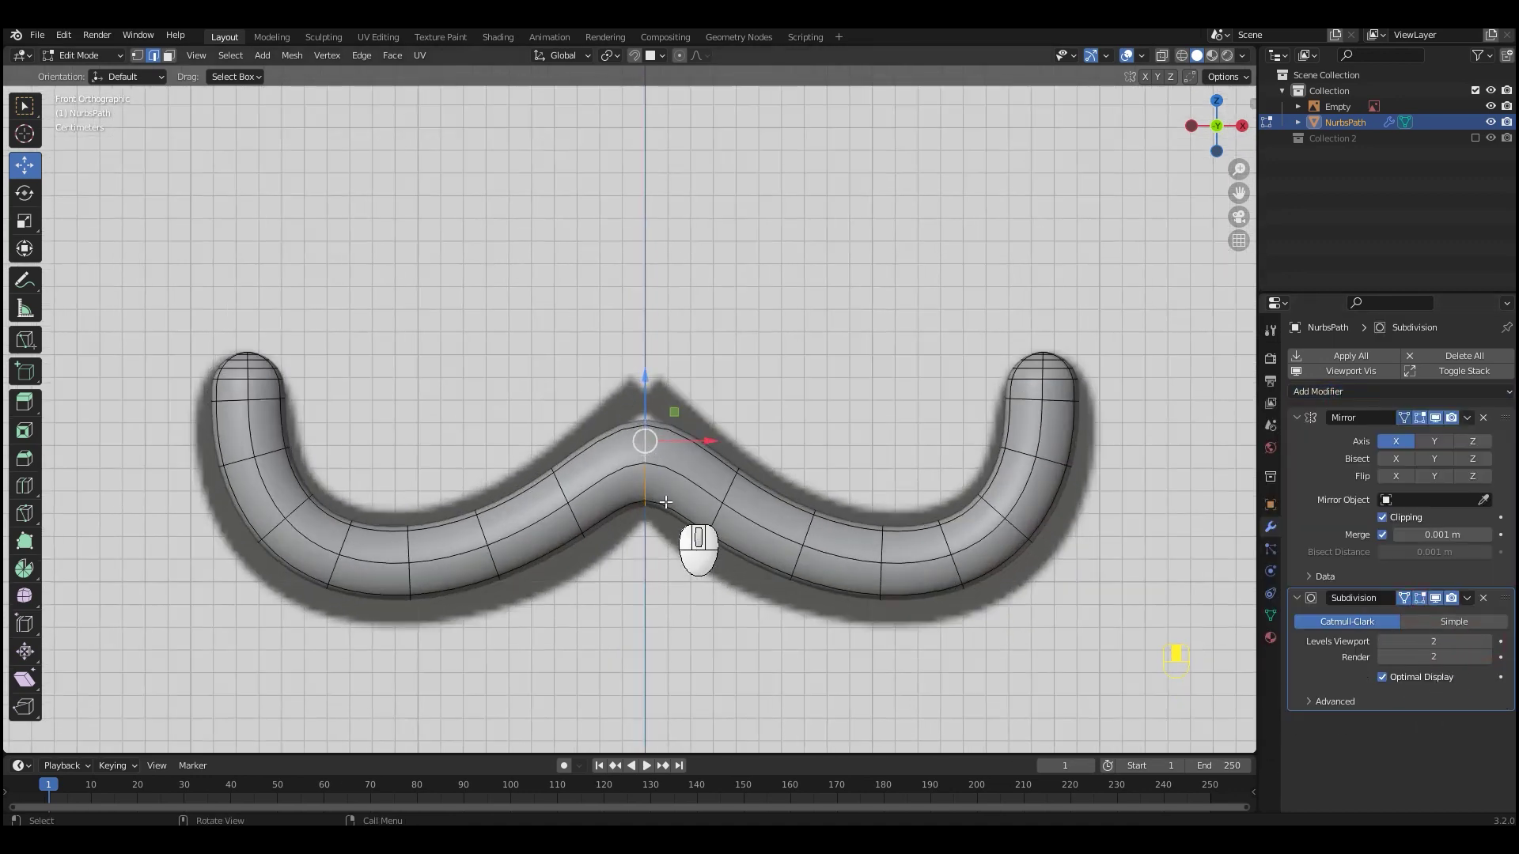
right_click(665, 458)
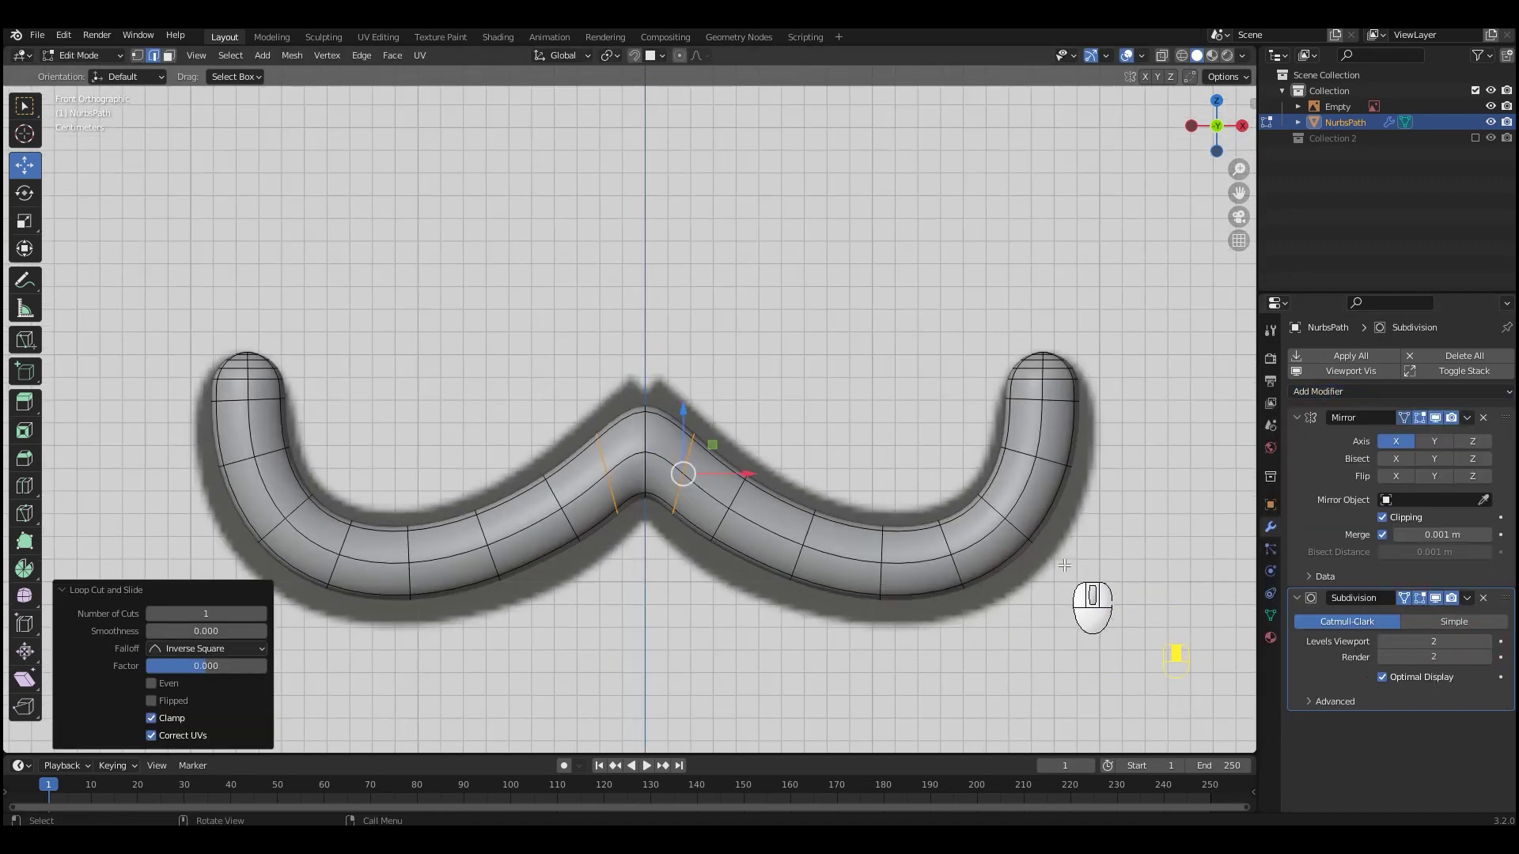
Move the whole mouth mesh about 0.67 m forward along Y and show Collection 2
key("a")
middle_click_drag(934, 484, 758, 403)
left_click_drag(758, 403, 340, 421)
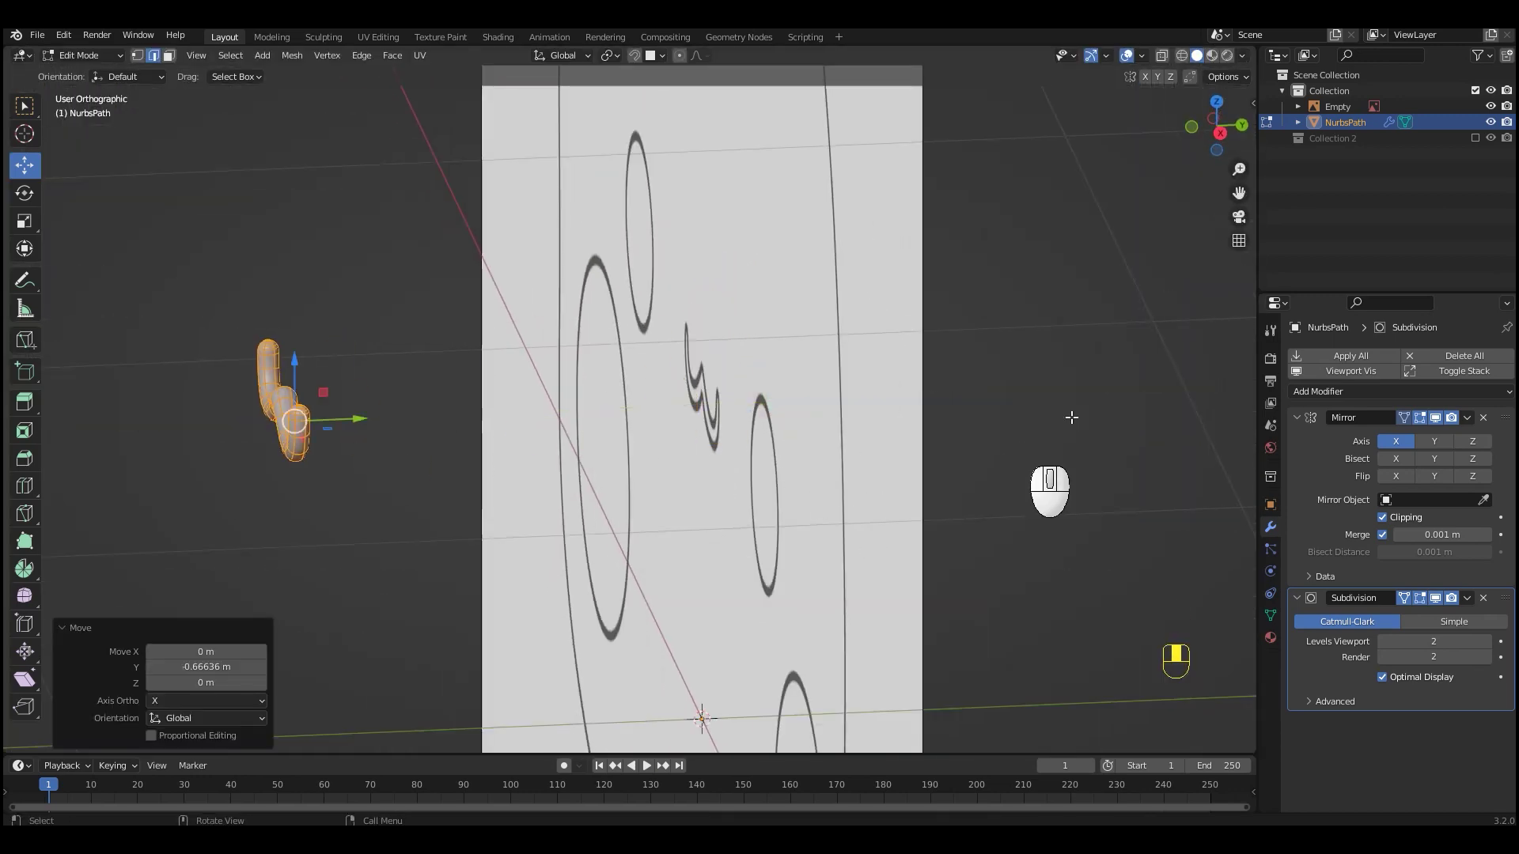
left_click(1475, 139)
Shift the mouth mesh along Y until it sits against the front of the bear's face
scroll(874, 355, "down", 9)
middle_click_drag(875, 354, 858, 395)
left_click_drag(634, 402, 506, 424)
scroll(584, 404, "up", 2)
middle_click_drag(506, 424, 542, 375)
scroll(794, 471, "up", 8)
middle_click_drag(542, 376, 892, 488, "shift")
scroll(892, 488, "up", 2)
left_click_drag(724, 516, 733, 521)
scroll(732, 519, "down", 4)
Lower the mouth on the face in front view and fine-tune its depth against the head surface
middle_click_drag(733, 519, 915, 411)
key("KP_1")
scroll(857, 471, "down", 3)
left_click_drag(797, 336, 808, 460)
middle_click_drag(999, 538, 860, 589)
scroll(878, 571, "up", 4)
left_click_drag(934, 572, 937, 572)
scroll(910, 574, "down", 3)
middle_click_drag(858, 579, 744, 619)
key("KP_1")
Move the mouth's center loop along Y with connected proportional editing to follow the face's curvature
scroll(803, 597, "up", 5)
middle_click_drag(821, 590, 800, 576)
scroll(800, 574, "up", 2)
key("2")
left_click(806, 526, "alt")
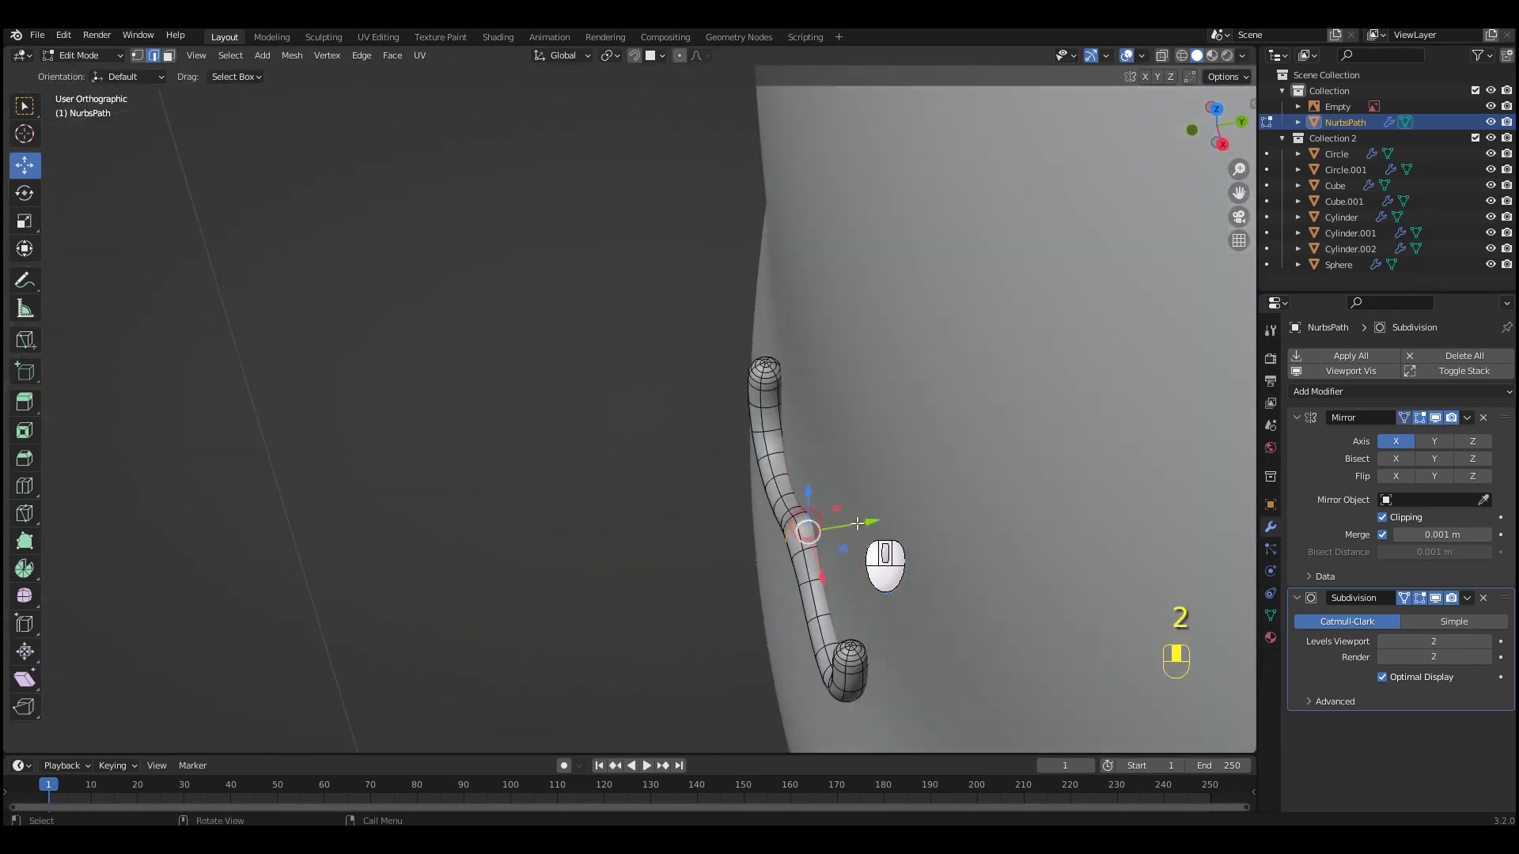
left_click_drag(862, 524, 862, 530)
right_click(862, 530)
key("g")
key("y")
scroll(898, 530, "up", 13)
left_click(895, 529)
Move the entire mouth about 0.0076 m along Y into the face and return to Object Mode
key("a")
left_click_drag(899, 625, 910, 622)
middle_click_drag(898, 560, 984, 458)
scroll(984, 459, "down", 9)
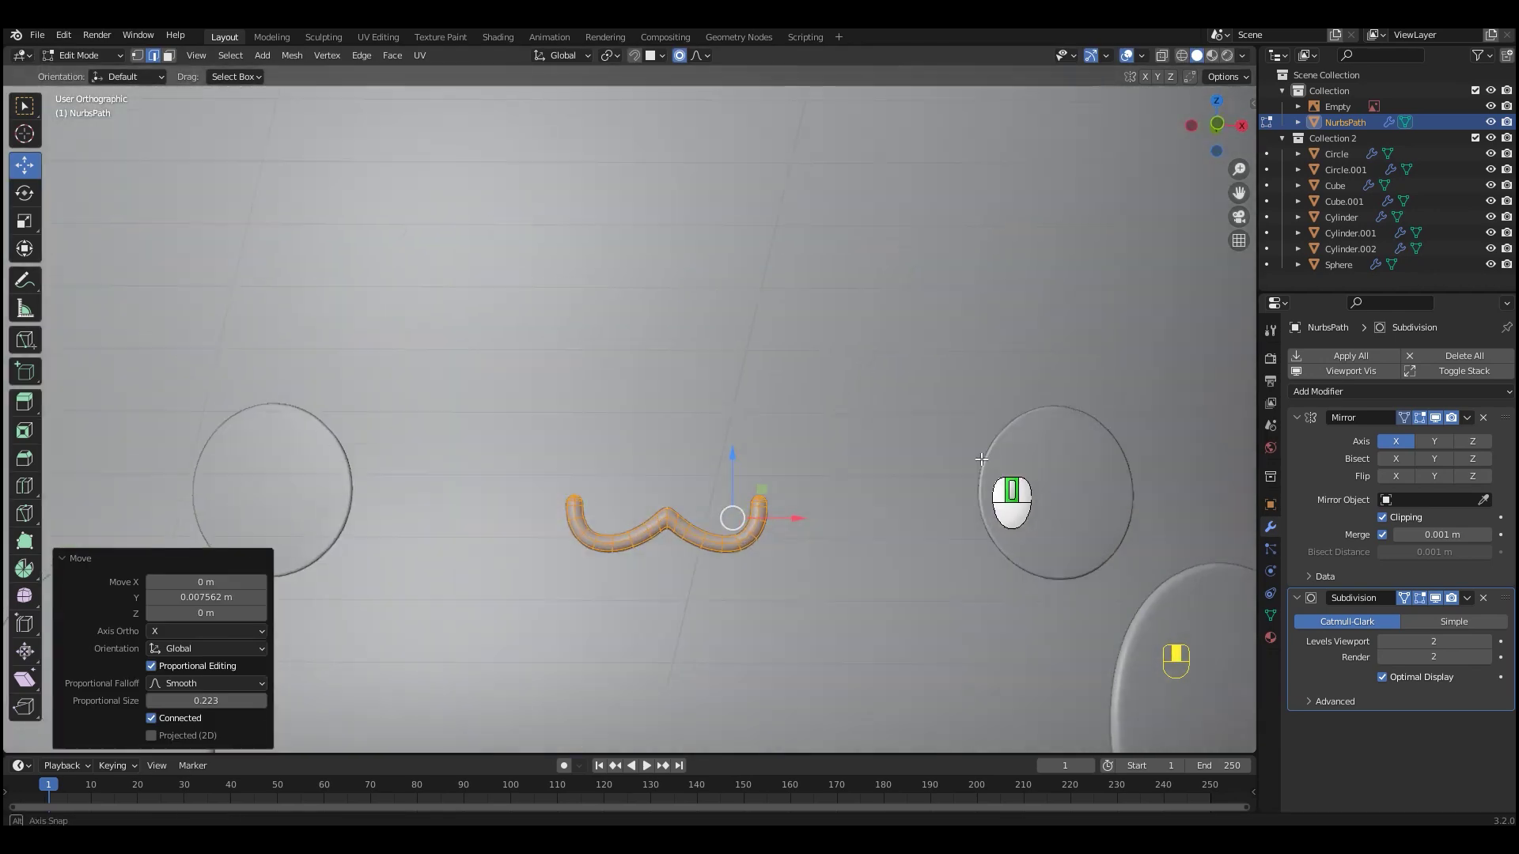
key("Tab")
scroll(834, 486, "down", 1)
key("KP_1")
scroll(887, 522, "down", 3)
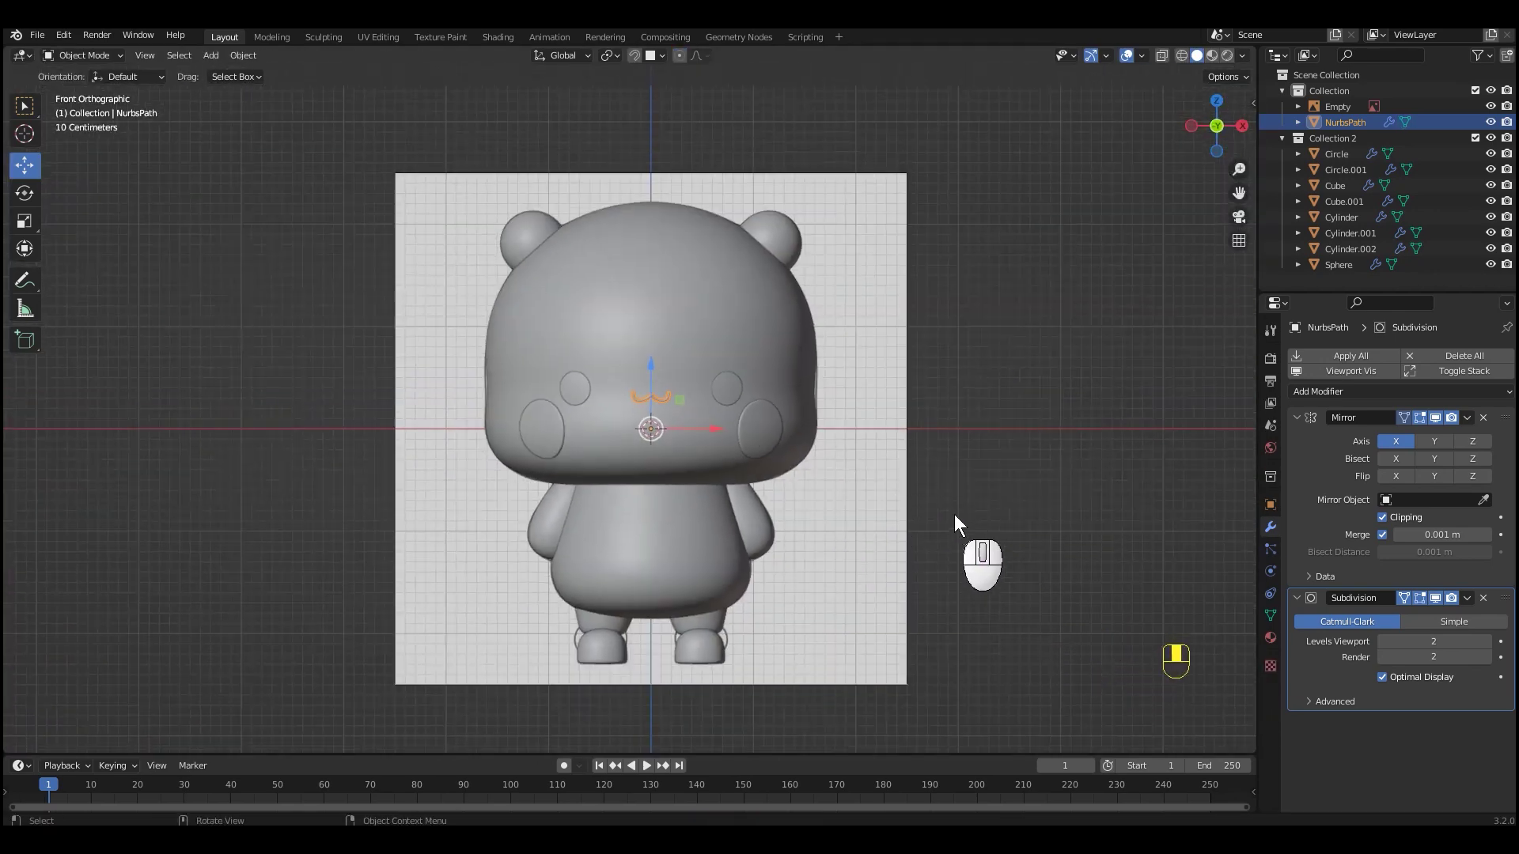
Add a UV sphere and scale it down in Edit Mode
key("shift+a")
mouse_move(833, 384)
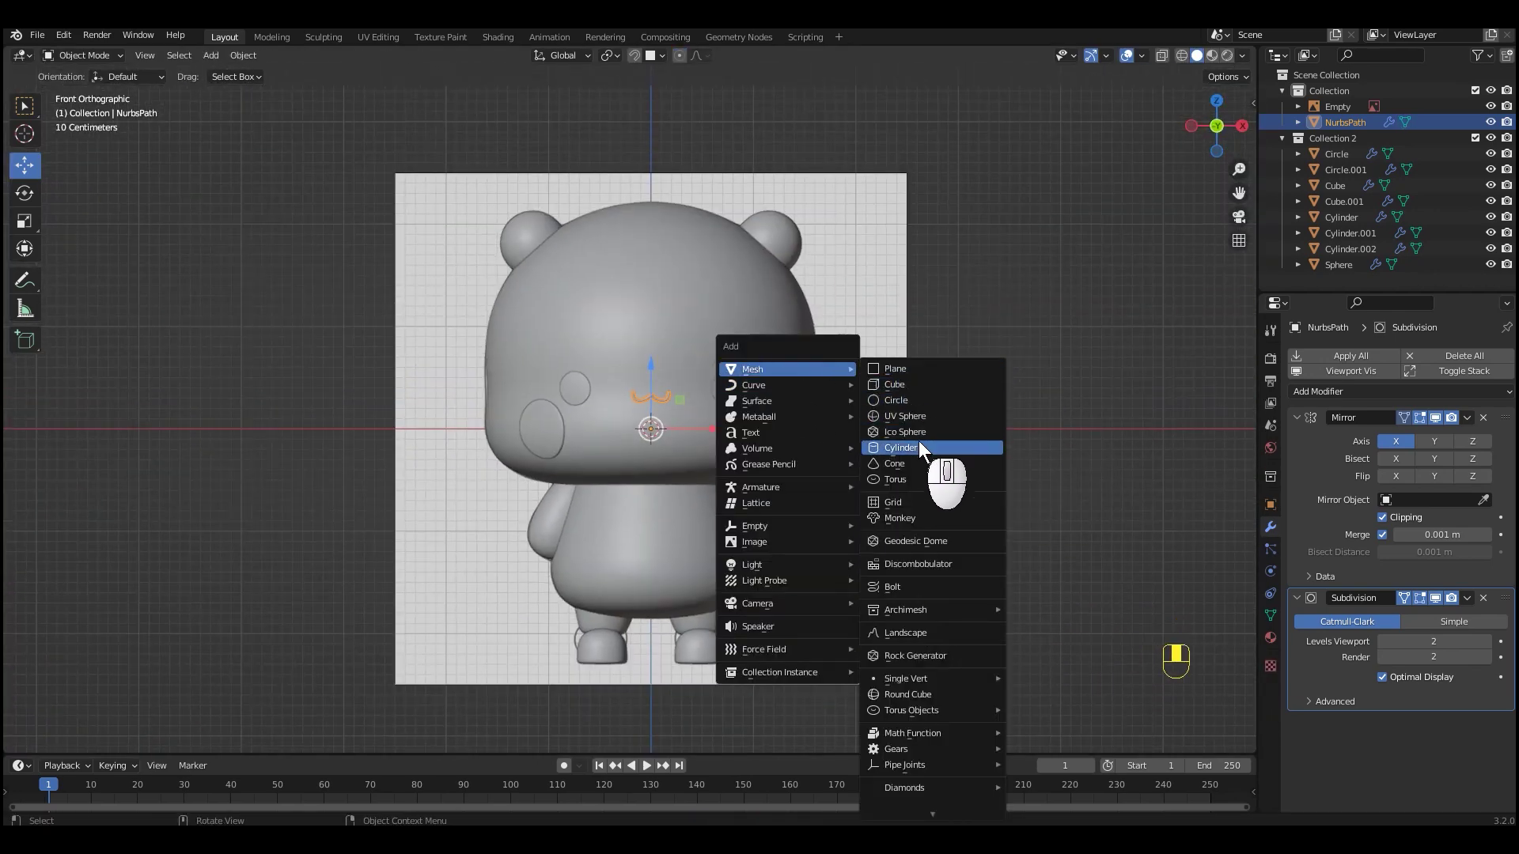
left_click(919, 418)
key("ctrl+Tab")
key("s")
left_click(786, 438)
Move the sphere about 0.5 m down and about 0.9 m forward along Y, in front of the bear's neck
left_click_drag(654, 383, 653, 433)
middle_click_drag(898, 518, 744, 542)
scroll(740, 534, "up", 2)
left_click_drag(718, 518, 593, 520)
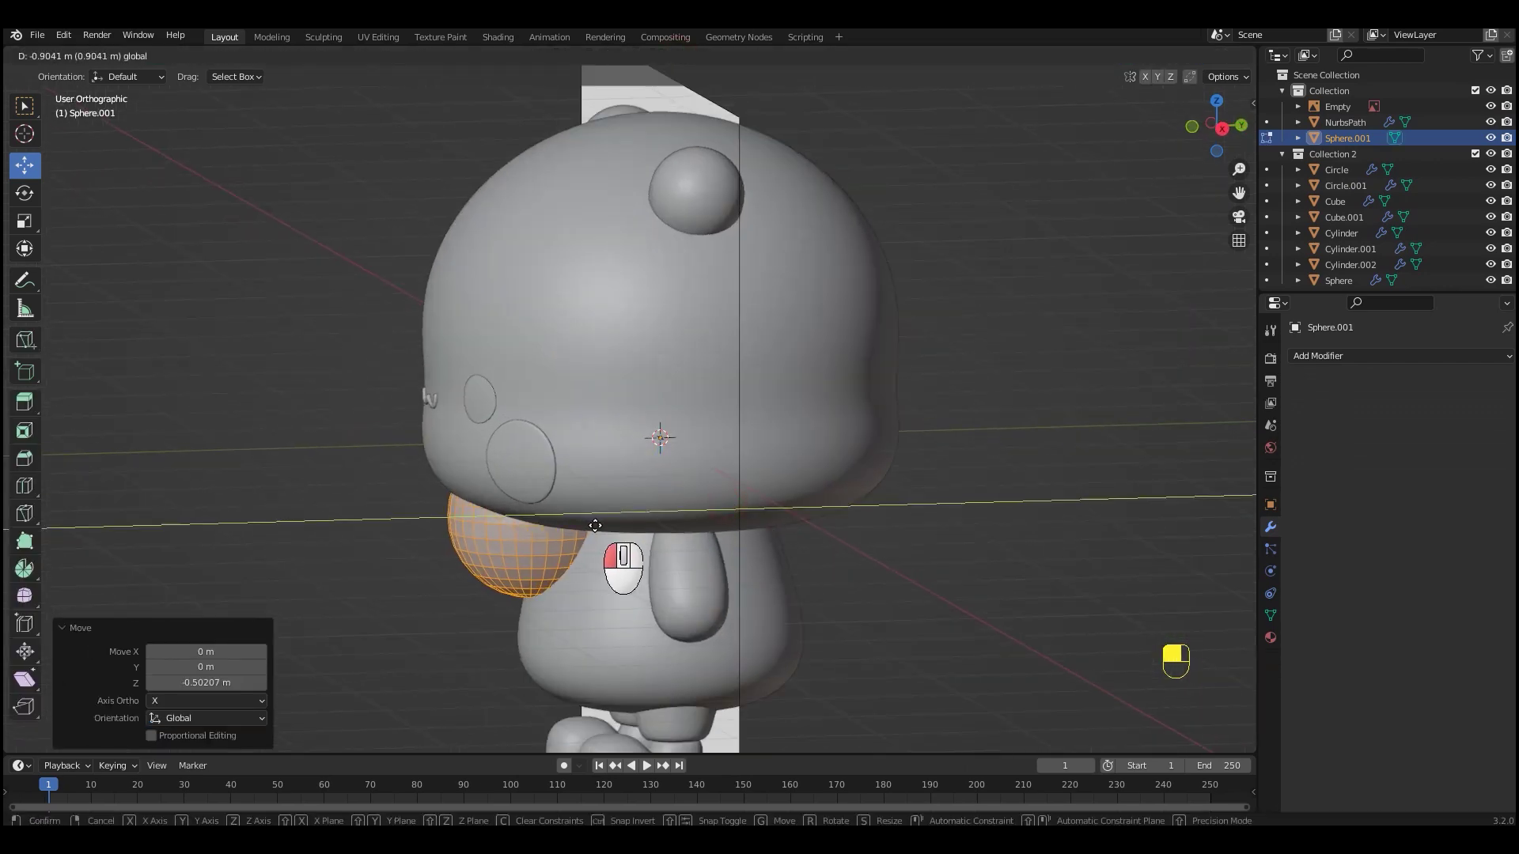
Shrink the sphere to a small ball in front view
key("KP_1")
key("s")
left_click(655, 504)
key("KP_1")
scroll(687, 519, "up", 3)
middle_click_drag(664, 522, 777, 430, "shift")
key("s")
left_click(712, 410)
Position the ball just under the bear's chin, scale it down slightly and return to Object Mode
left_click_drag(676, 354, 752, 403)
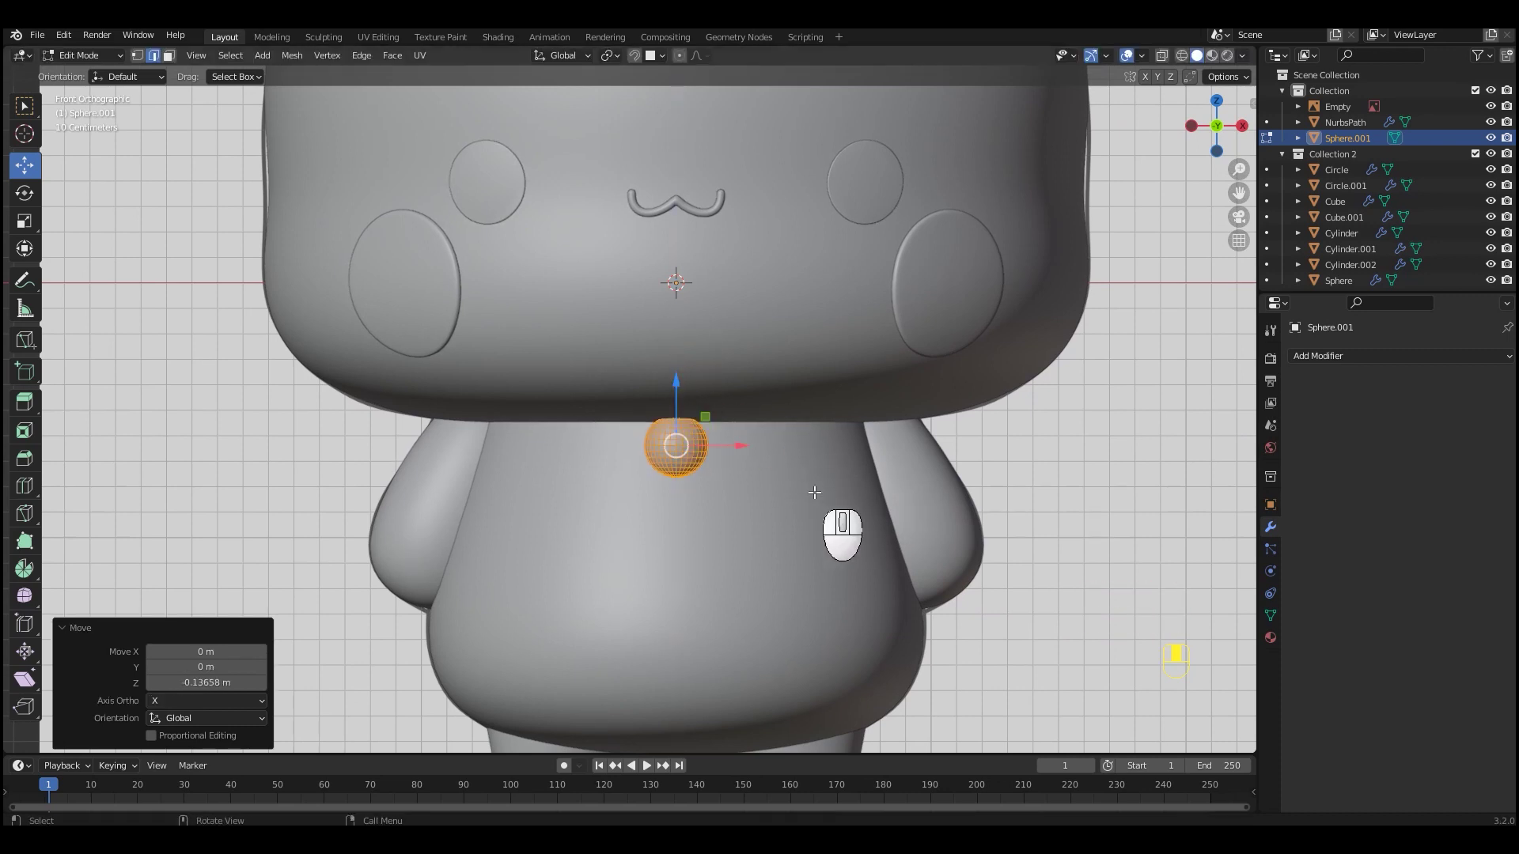
left_click(847, 508)
left_click_drag(676, 382, 665, 376)
key("s")
left_click(830, 462)
key("ctrl+Tab")
scroll(720, 460, "down", 3)
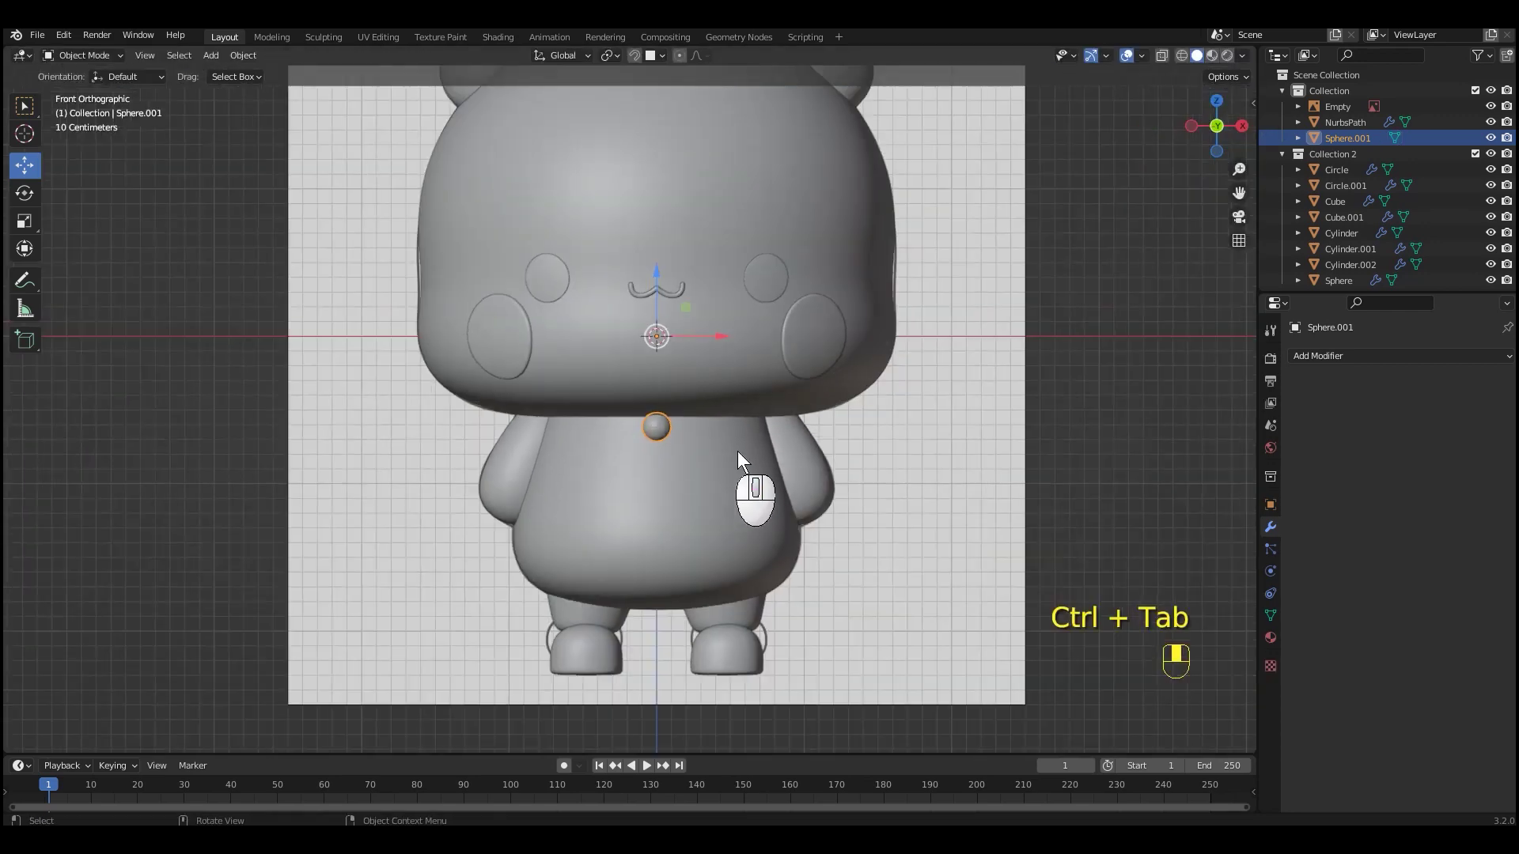
Give the neck ball a level 1 Subdivision Surface and shade it smooth
scroll(728, 445, "up", 6)
key("ctrl+1")
scroll(763, 452, "down", 8)
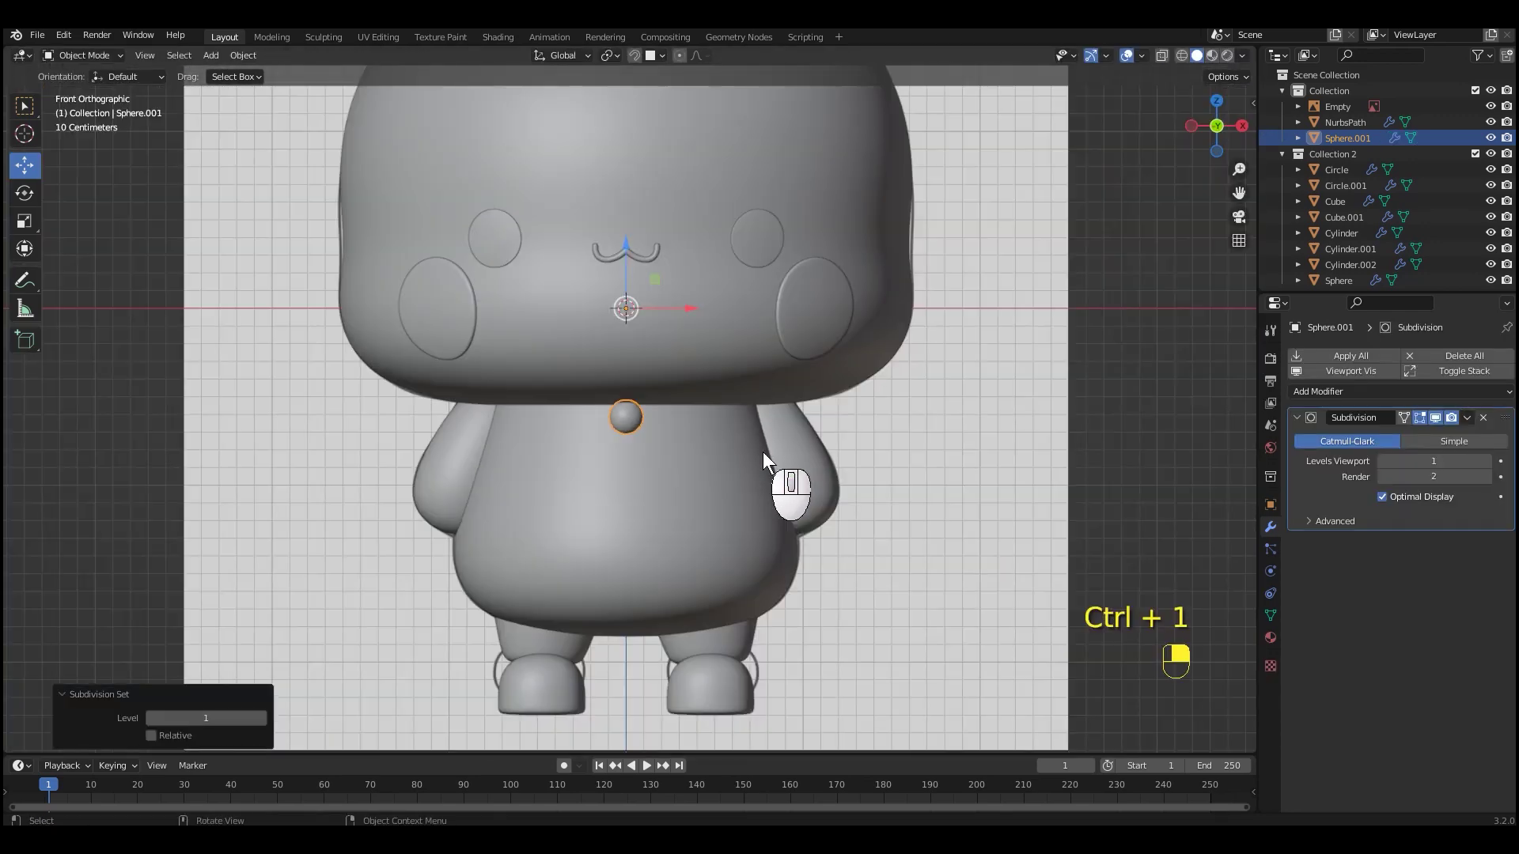
left_click(899, 493)
Add a plane and rotate it 90° around X in Edit Mode so it faces front
key("shift+a")
left_click(1022, 358)
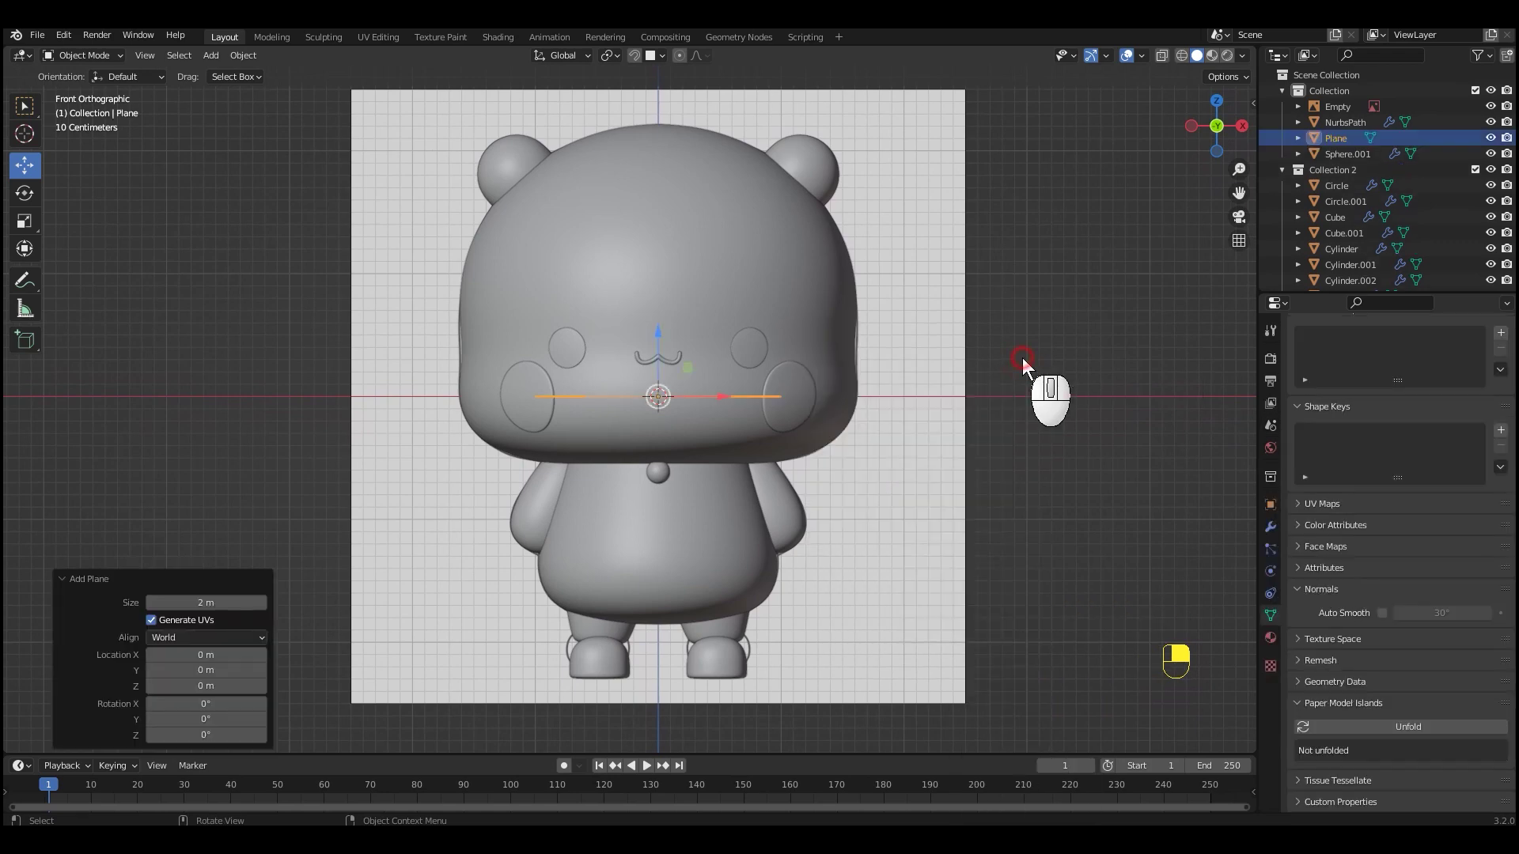
key("Tab")
key("r")
key("x")
key("KP_9")
key("KP_0")
key("KP_3")
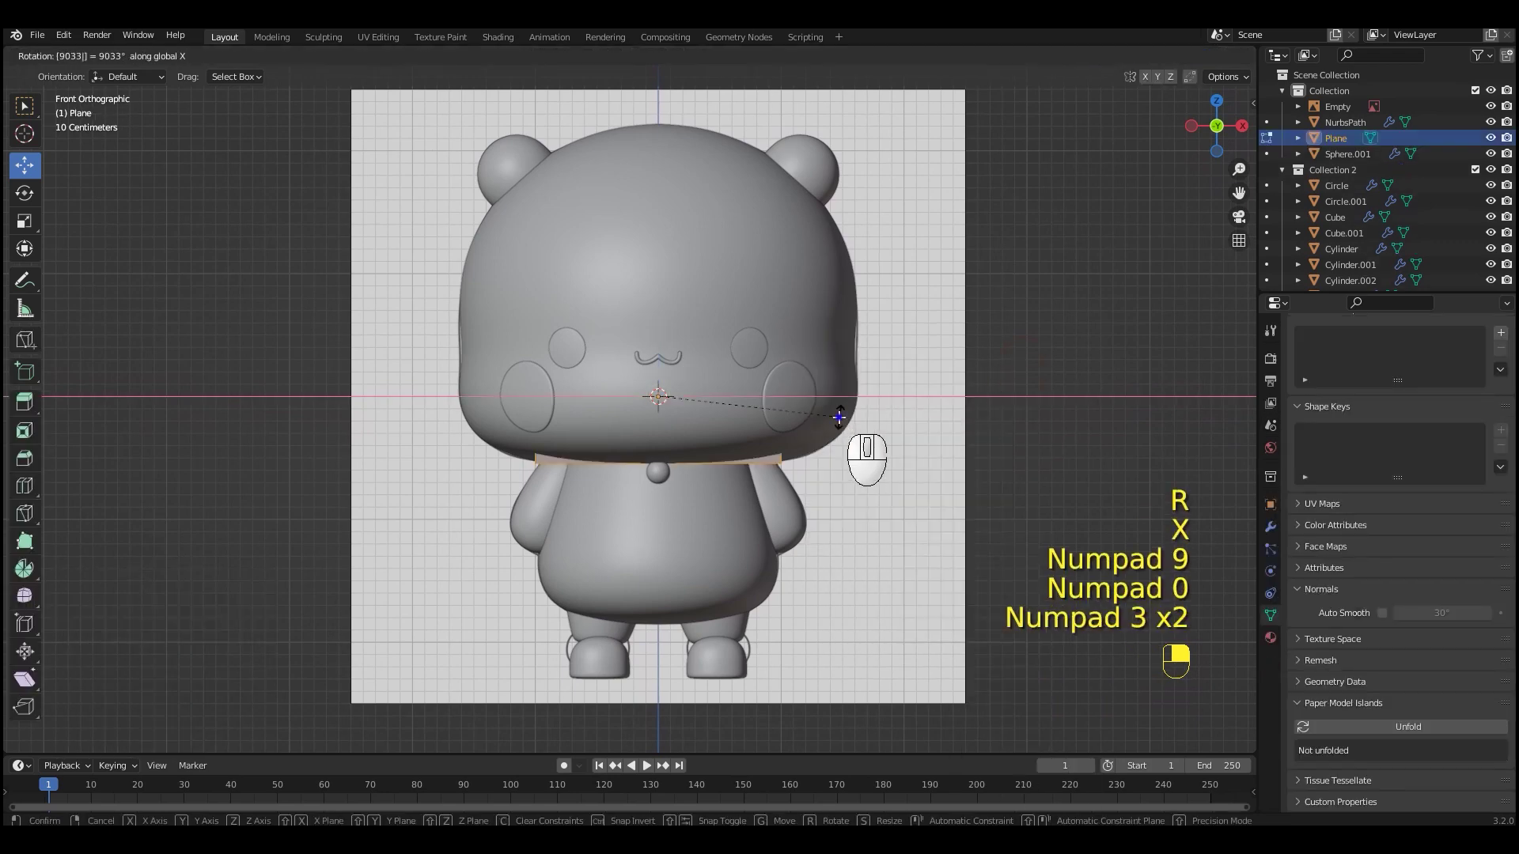
key("KP_0")
key("KP_Enter")
Move the plane forward to the bear's neck in side view and scale it down
key("KP_3")
key("g")
left_click(695, 560)
key("s")
left_click(571, 538)
Place the plane beside the neck ball in front view and scale it to 0.340
key("KP_1")
scroll(680, 553, "up", 5)
key("g")
left_click(755, 419)
scroll(716, 412, "up", 4)
key("g")
left_click(780, 448)
key("s")
left_click(770, 457)
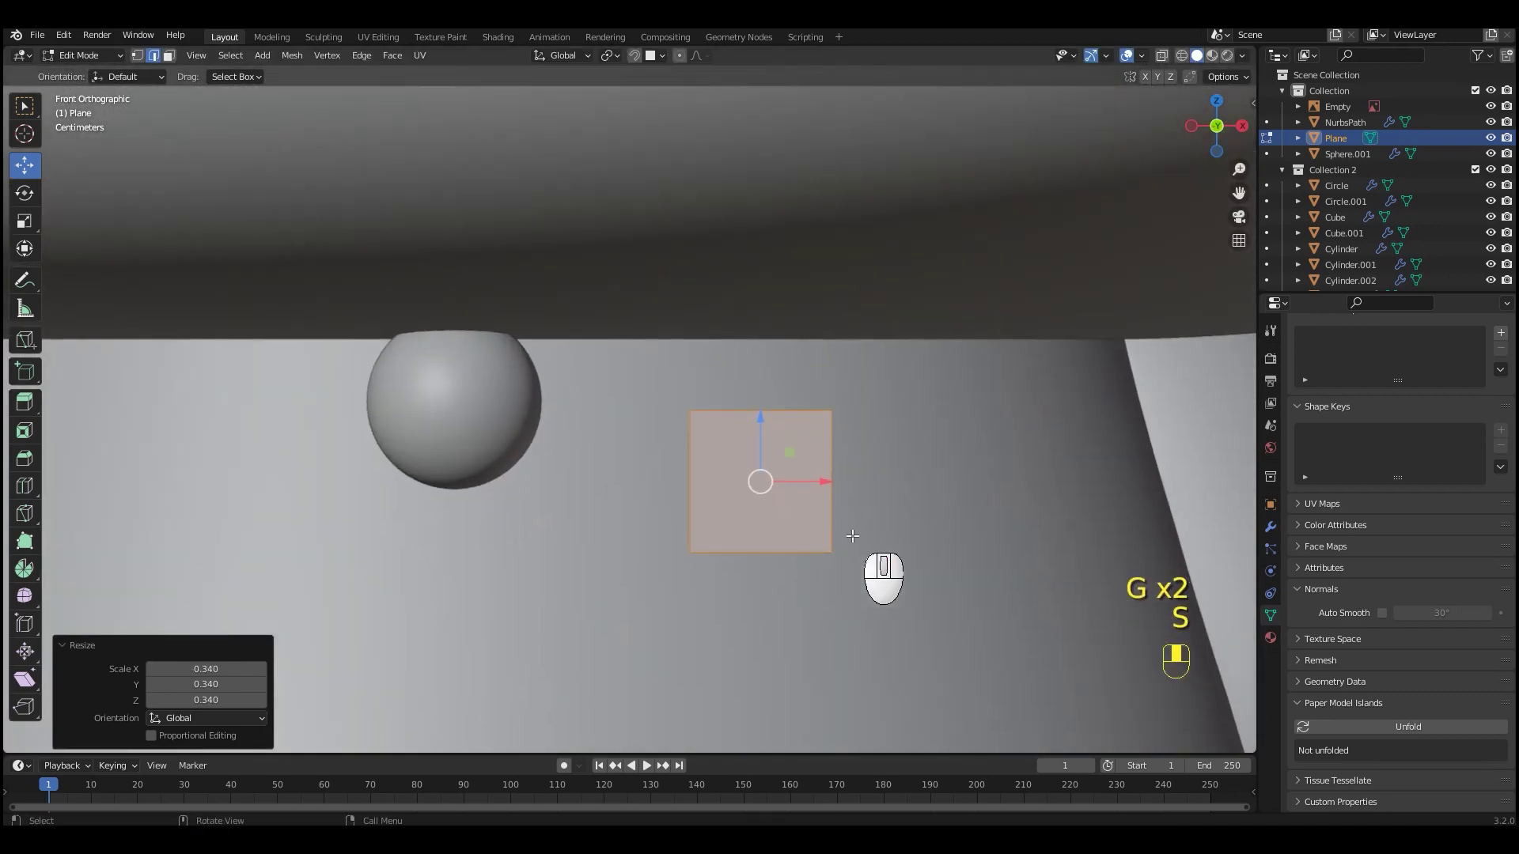
Move the plane up against the neck ball's side and adjust its depth along Y in side view
key("g")
left_click(696, 451)
key("g")
key("x")
left_click(577, 404)
key("KP_3")
key("g")
key("y")
left_click(1005, 416)
Rotate the plane about 16° in front view and move it against the neck ball's side
key("KP_1")
key("r")
left_click(862, 470)
key("g")
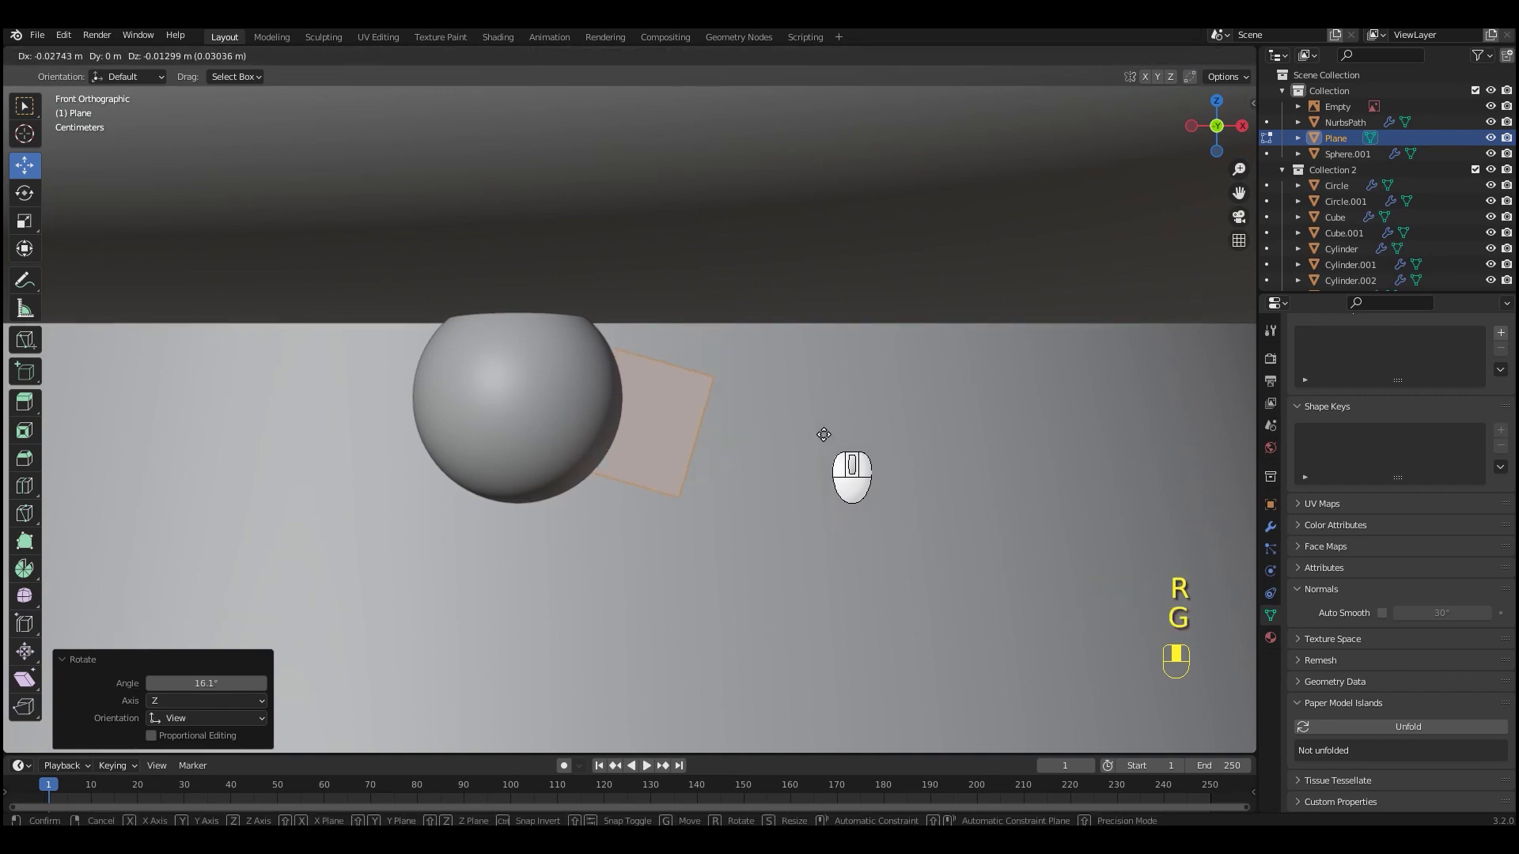
left_click(712, 434)
Extend the plane away from the neck ball with two more segments curving downward, scaling their end edges
scroll(712, 435, "down", 1)
middle_click_drag(792, 488, 795, 395, "shift")
middle_click_drag(868, 492, 925, 574, "ctrl")
key("s")
left_click(884, 522)
middle_click_drag(885, 523, 885, 528, "shift")
scroll(885, 528, "up", 1)
key("s")
left_click(915, 534)
scroll(961, 561, "up", 2)
left_click(763, 453)
key("s")
right_click(906, 531)
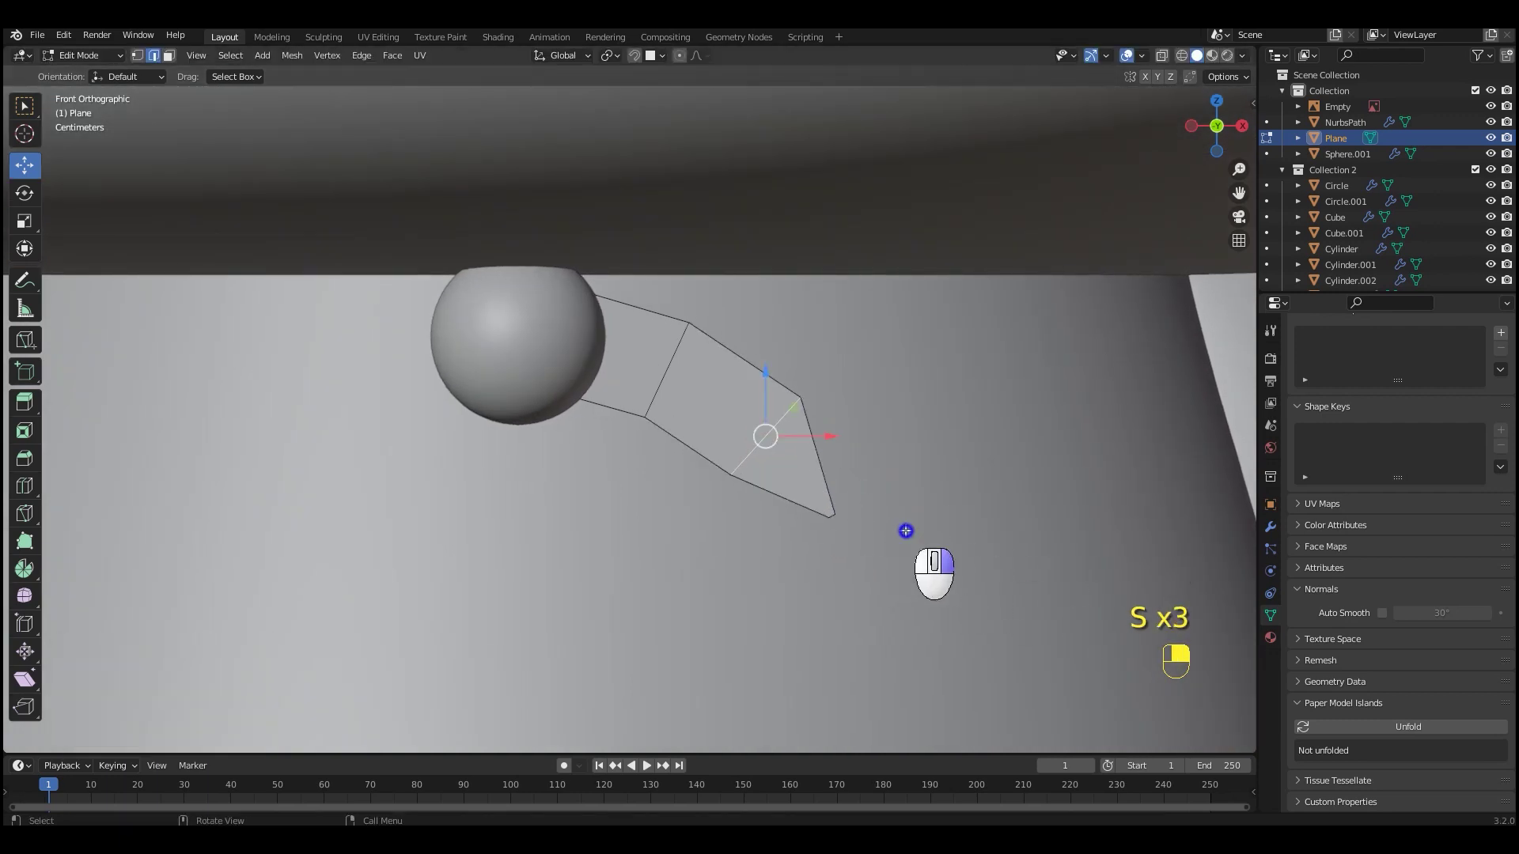
Move and rotate the strip's end and cross edges so it bends downward into a crescent
left_click(699, 486)
left_click(832, 516)
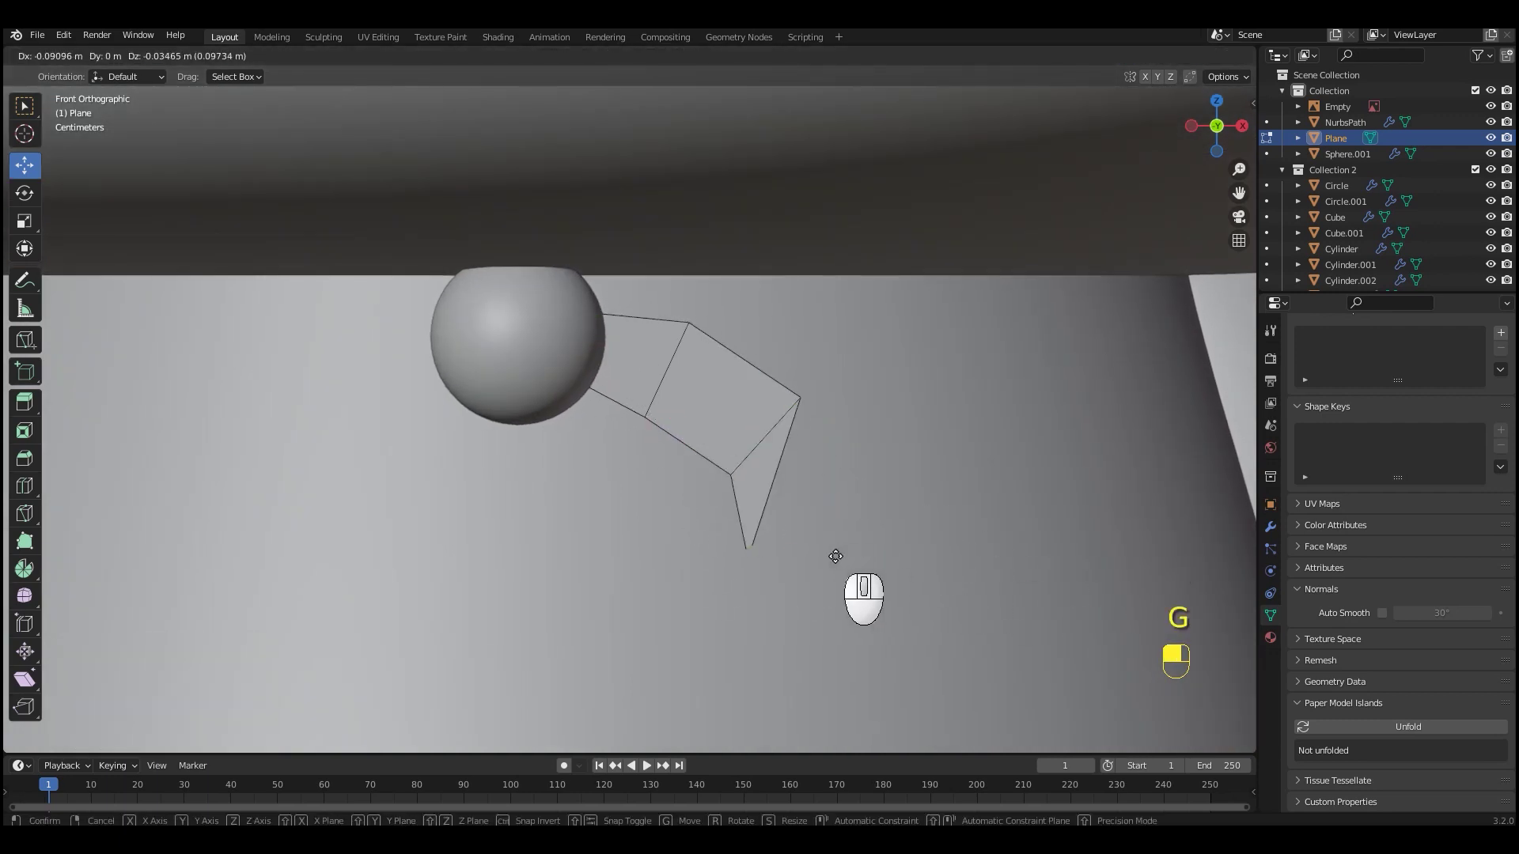
key("r")
left_click(841, 610)
left_click(761, 449)
key("r")
key("g")
left_click(819, 523)
Add a Subdivision Surface modifier with level 2 to the crescent-shaped plane
left_click(669, 373)
left_click(1273, 528)
left_click(1373, 356)
left_click(1242, 642)
Move the flat crescent back along Y toward the bear's body in side view
middle_click_drag(751, 386, 745, 423)
left_click(747, 423)
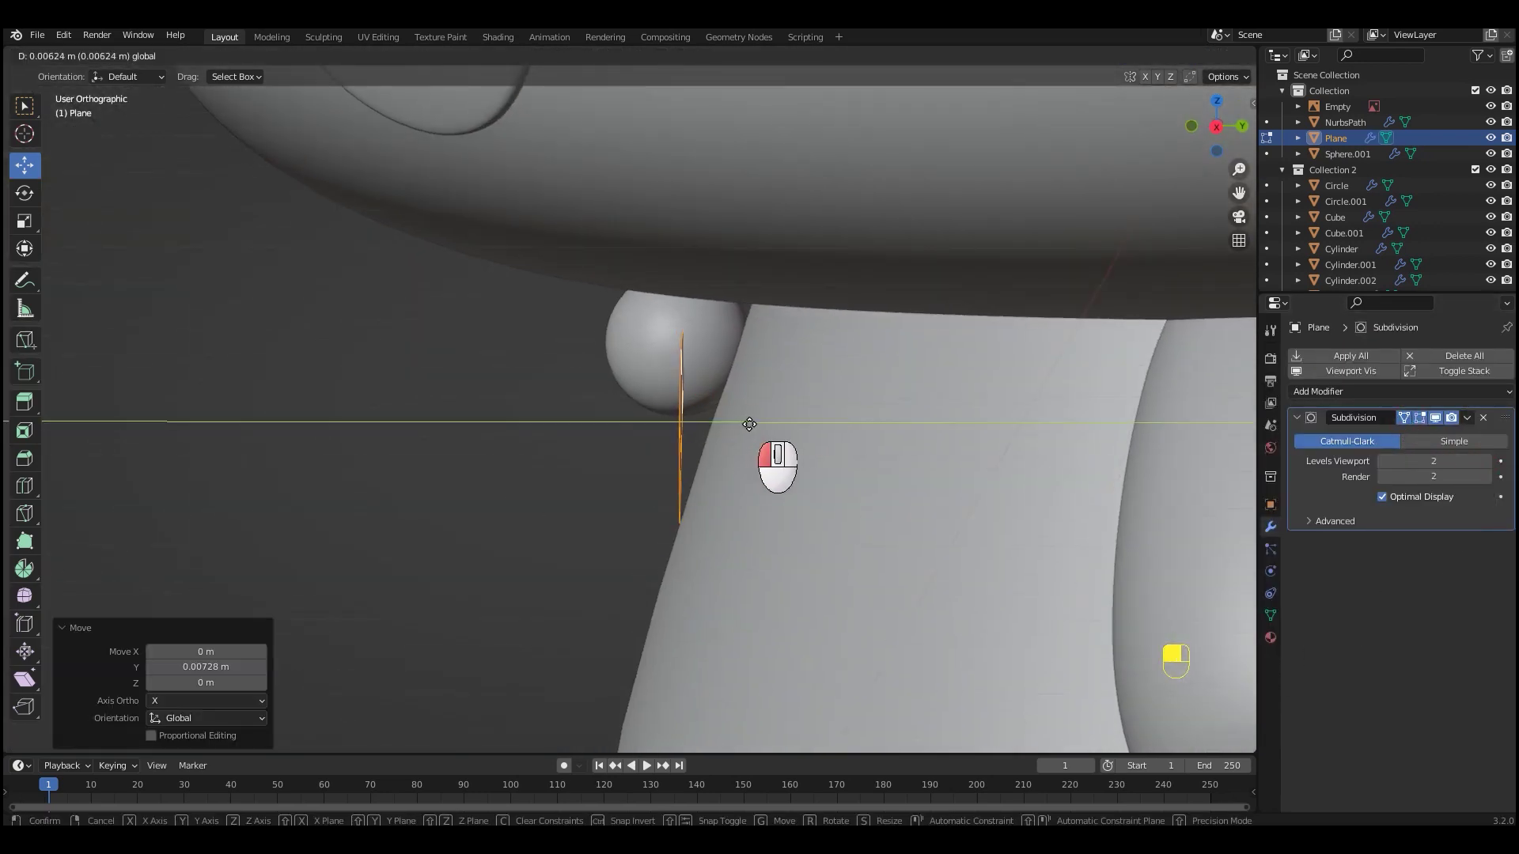
left_click_drag(686, 419, 700, 415)
key("a")
middle_click_drag(700, 414, 708, 458)
Give the flat crescent thickness with a lengthwise edge loop, checking its edges in wireframe
key("KP_1")
key("shift+z")
left_click(541, 311, "alt")
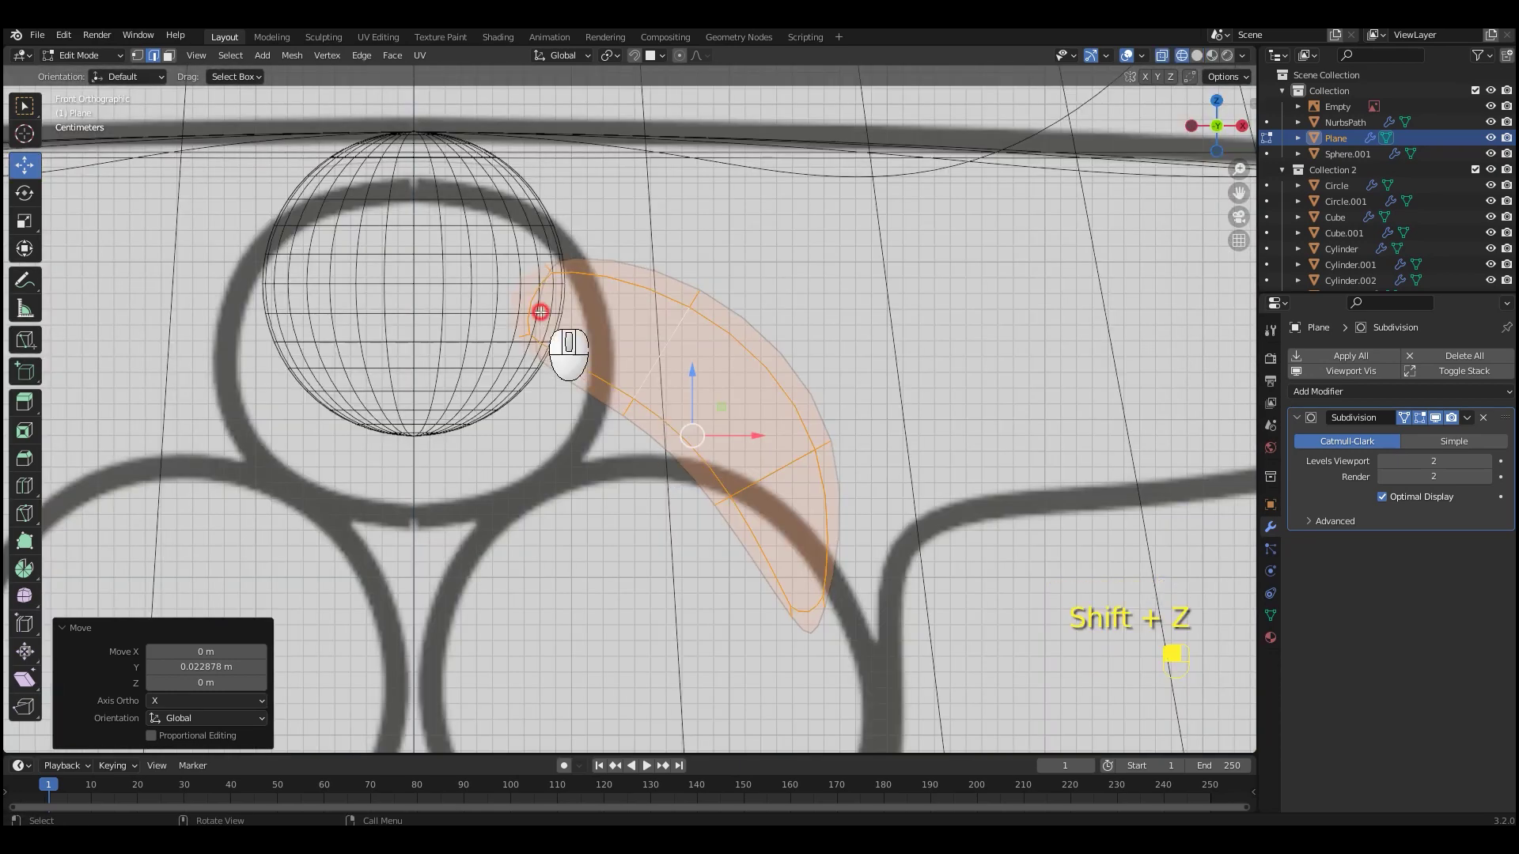
key("shift+z")
key("shift+z")
left_click(672, 359, "alt+shift")
key("shift+z")
key("shift+z")
key("shift+z")
middle_click_drag(657, 356, 804, 424)
left_click(791, 460)
Select the lengthwise edges along the crescent and scale them in front view
scroll(779, 474, "down", 1)
middle_click_drag(773, 478, 633, 467)
scroll(680, 474, "up", 2)
key("3")
left_click(779, 511)
left_click(828, 441, "shift")
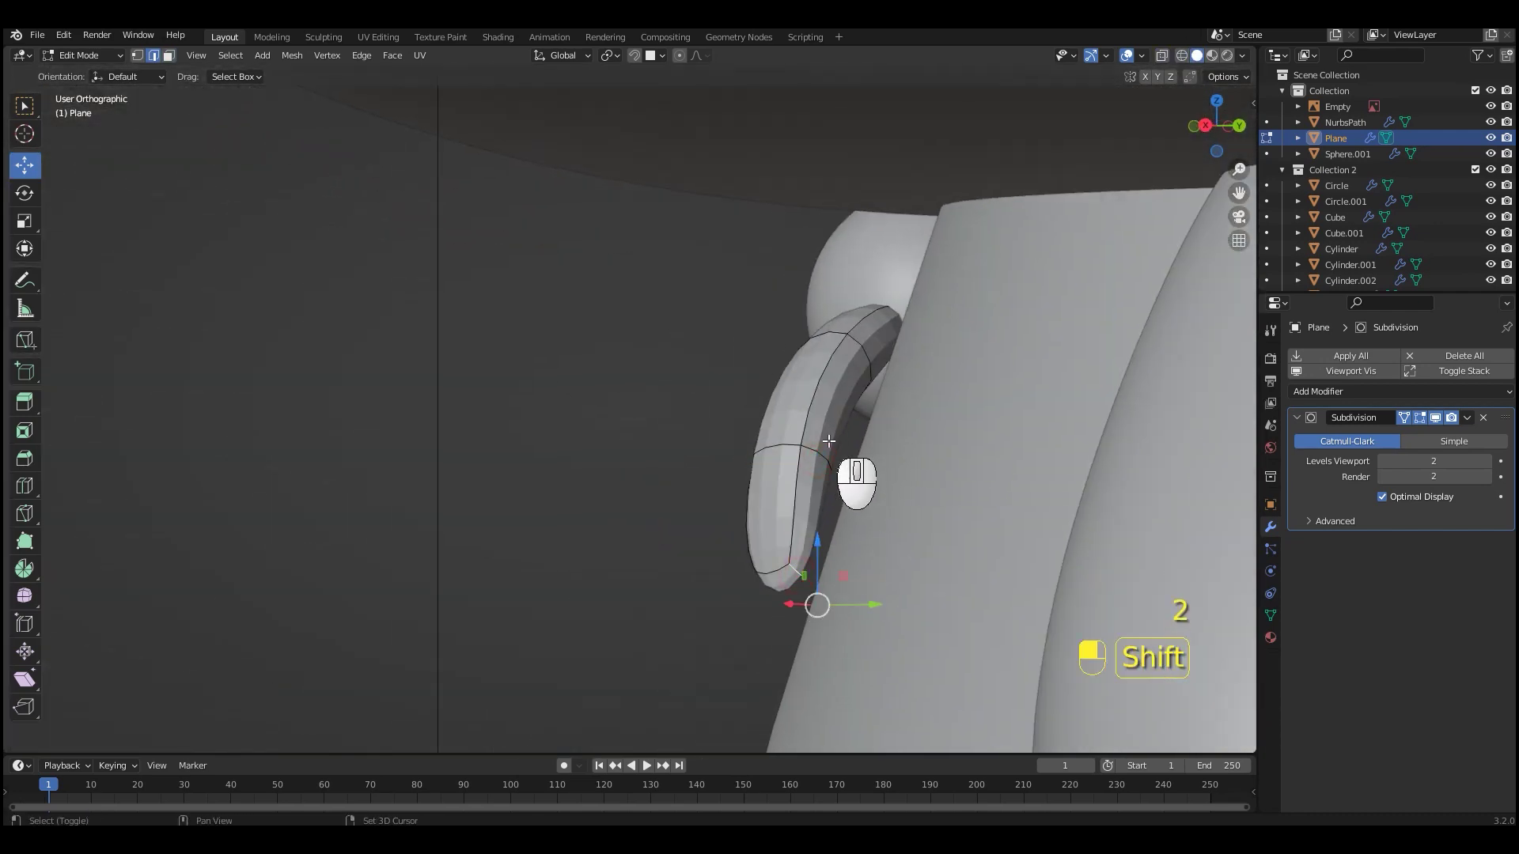
left_click(869, 362, "ctrl+shift")
left_click(849, 464, "shift")
key("KP_1")
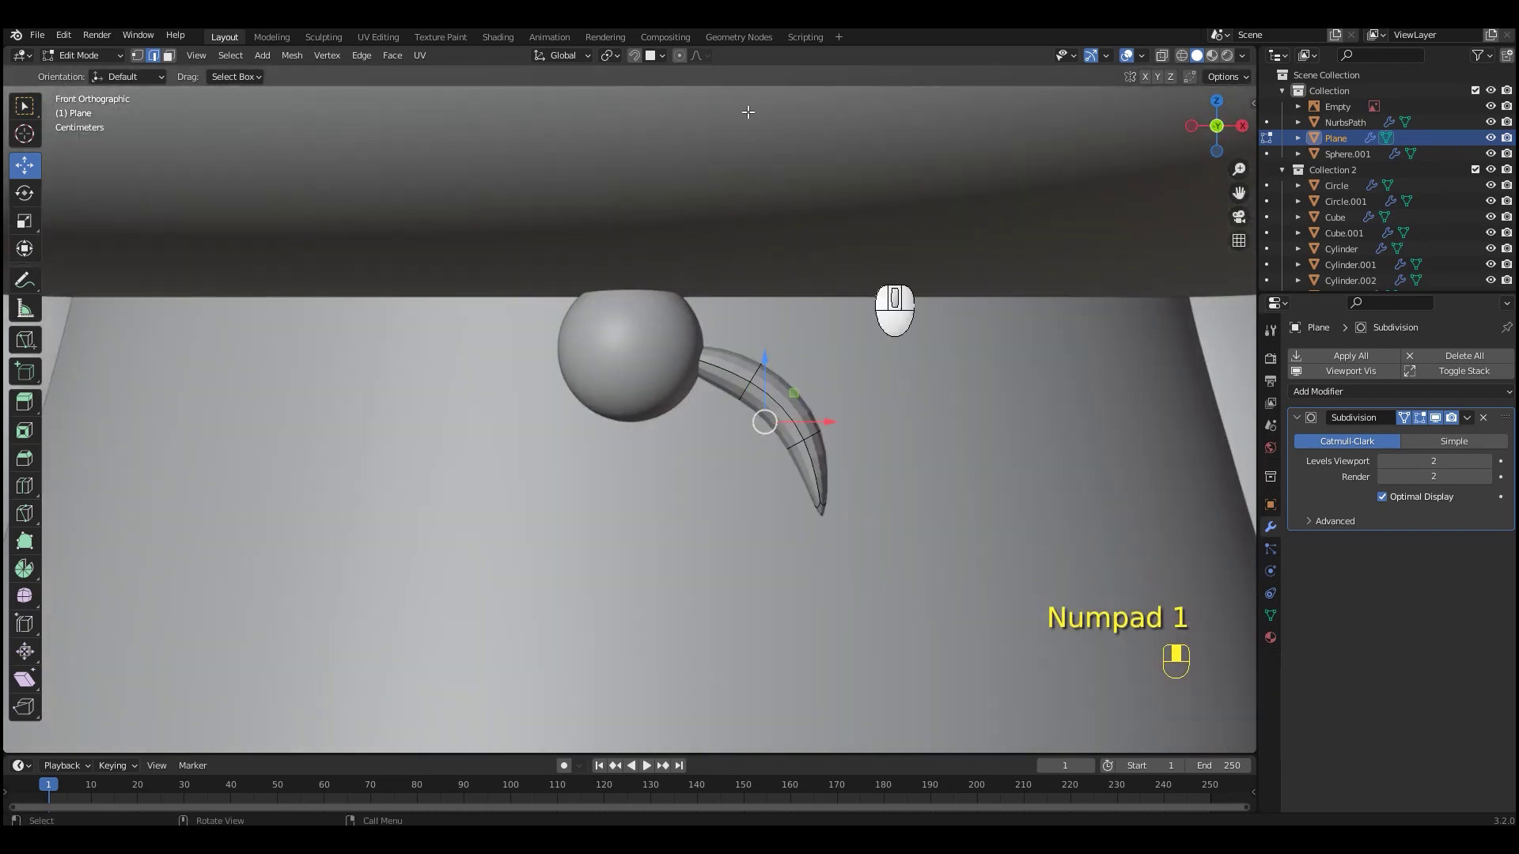
key("s")
left_click(932, 447)
Move the selected crescent edges along Y toward the body and scale them again
middle_click_drag(932, 446, 750, 448)
left_click_drag(827, 420, 848, 418)
middle_click_drag(779, 431, 903, 445)
key("s")
left_click(924, 436)
Shade the crescent smooth and raise its Subdivision levels to 3
key("Tab")
right_click(799, 363)
left_click(799, 364)
scroll(1071, 493, "up", 4)
left_click(1488, 476)
scroll(860, 468, "down", 3)
Move the vertex at the crescent's lower tip back along Y toward the body in Edit Mode
key("KP_1")
middle_click_drag(907, 485, 789, 499)
scroll(821, 474, "up", 4)
key("Tab")
key("1")
scroll(820, 482, "up", 1)
left_click(717, 557)
left_click_drag(694, 613, 837, 610)
middle_click_drag(864, 574, 886, 549)
left_click_drag(823, 617, 852, 617)
Move a vertex near the crescent's upper end about 0.023 m forward along Y and check the shape without overlays
scroll(831, 581, "down", 4)
middle_click_drag(791, 526, 712, 491)
scroll(688, 372, "up", 2)
left_click(657, 303)
left_click_drag(673, 292, 639, 296)
scroll(744, 419, "down", 1)
middle_click_drag(767, 440, 955, 445)
scroll(831, 448, "down", 2)
key("shift+alt+z")
middle_click_drag(700, 474, 827, 477)
key("shift+alt+z")
Add a Mirror modifier on the X axis to the crescent
key("KP_1")
scroll(885, 483, "down", 2)
scroll(886, 483, "down", 2)
scroll(791, 459, "up", 3)
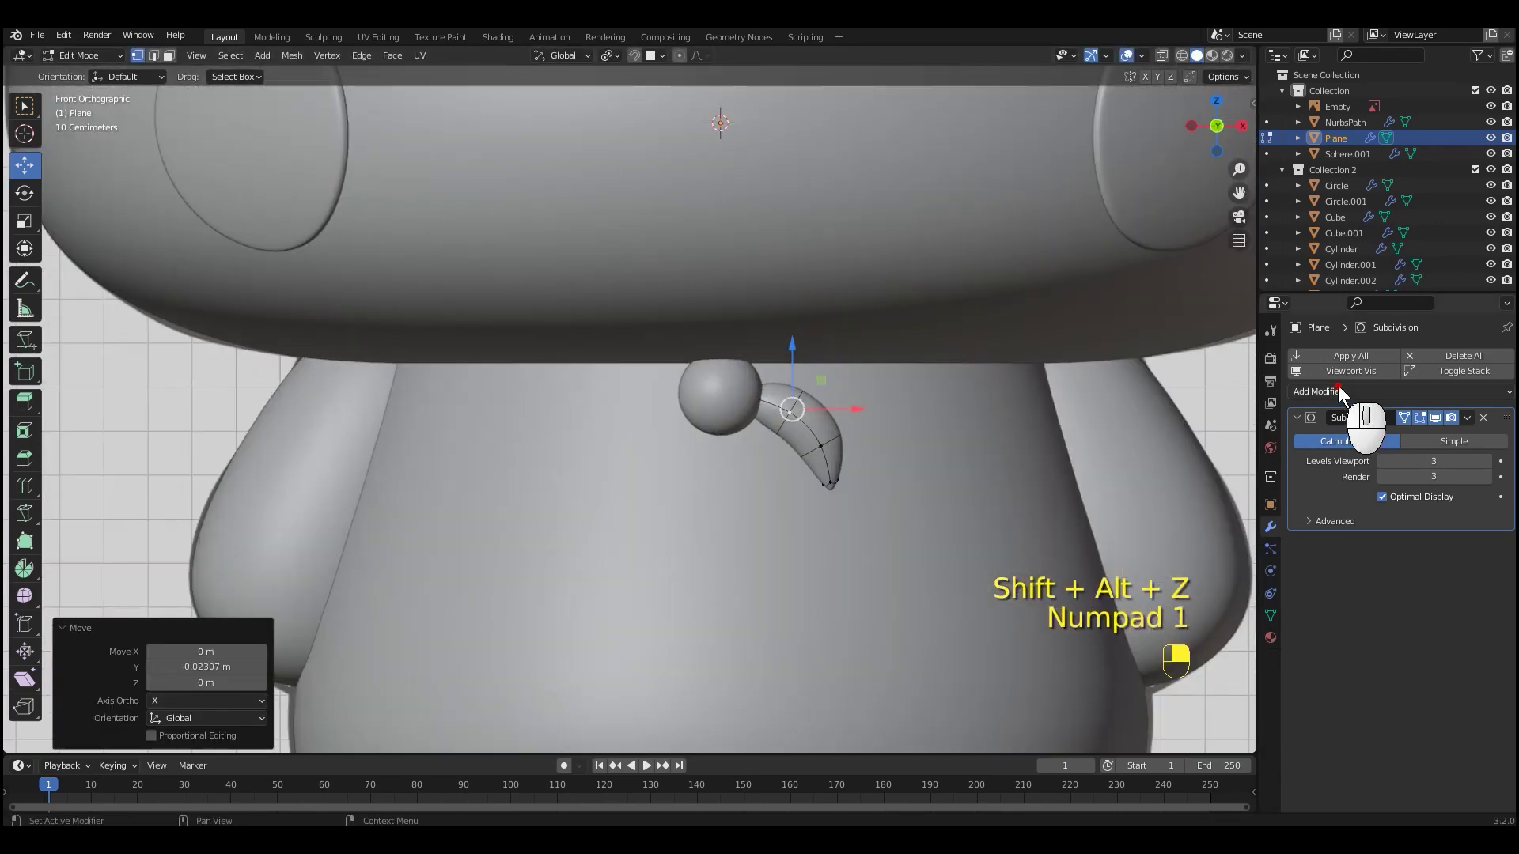
left_click(1339, 392)
left_click(1192, 571)
Select the crescent's whole mesh and adjust its position beside the neck ball
middle_click_drag(1190, 571, 844, 509, "shift")
scroll(845, 509, "down", 3)
scroll(680, 419, "up", 5)
key("a")
left_click_drag(682, 410, 681, 400)
scroll(744, 462, "down", 1)
left_click_drag(739, 457, 801, 447)
scroll(779, 478, "down", 3)
scroll(780, 479, "up", 4)
scroll(783, 451, "down", 4)
Select the neck ball together with the crescents in Object Mode and adjust their height along Z
key("Tab")
scroll(741, 452, "up", 4)
left_click(672, 437, "shift")
key("g")
key("z")
left_click(742, 442)
key("g")
key("z")
left_click(738, 451)
scroll(742, 455, "down", 3)
middle_click_drag(755, 475, 748, 500)
left_click_drag(673, 225, 652, 243)
Select the crescents and inspect the neck bow from the front with overlays hidden
key("KP_1")
scroll(823, 484, "down", 4)
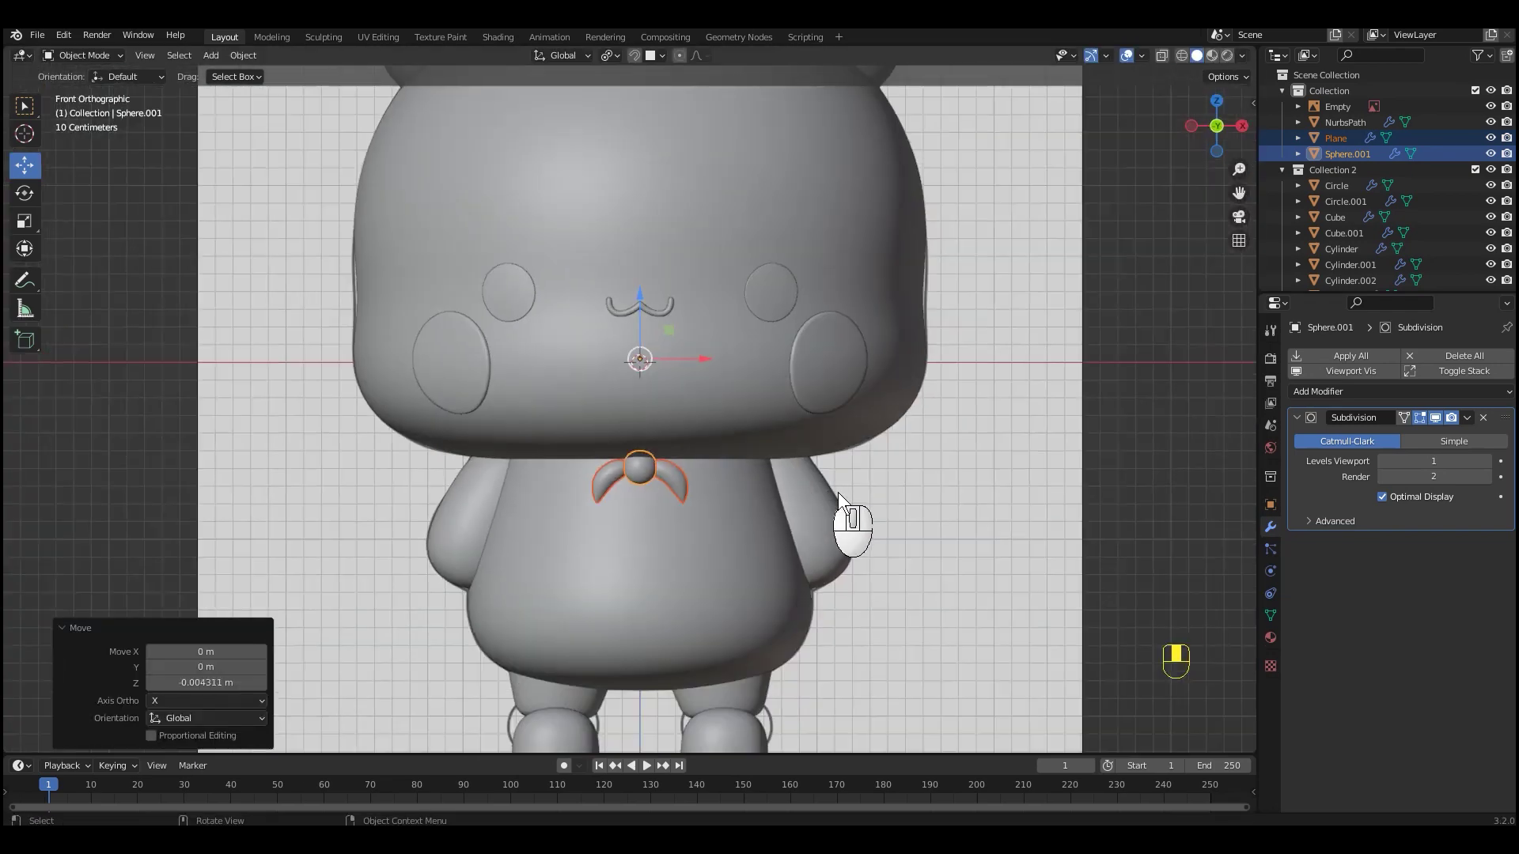
middle_click_drag(825, 487, 836, 430, "shift")
left_click(1159, 467)
scroll(870, 485, "up", 3)
left_click(833, 492)
left_click(729, 454)
scroll(792, 503, "up", 5)
key("shift+alt+z")
key("shift+alt+z")
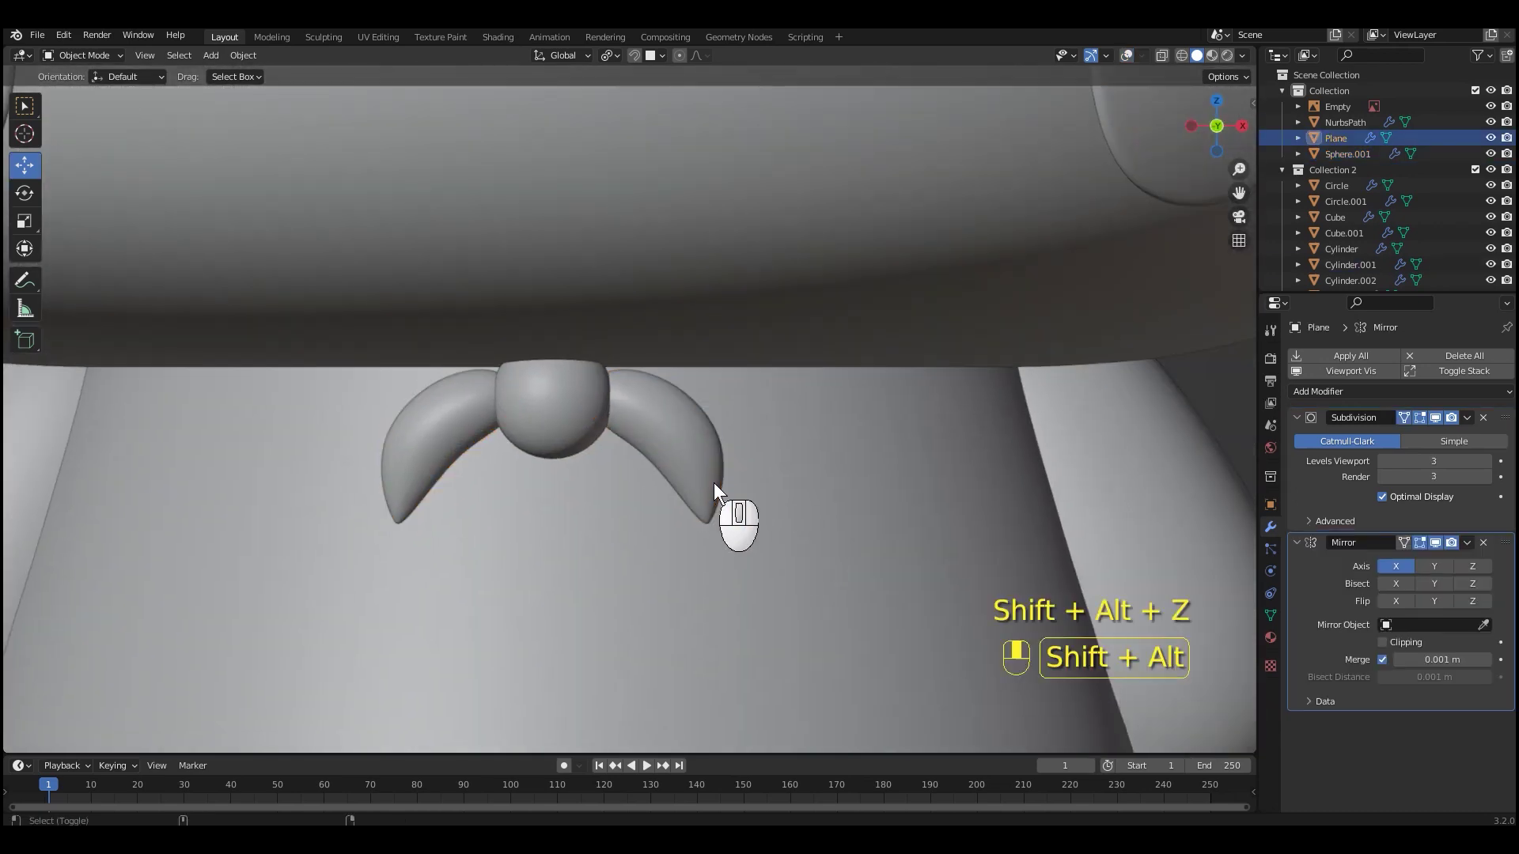
Scale down the edge loop nearest the crescent's tip and move it inward along X
key("ctrl+Tab")
left_click(810, 470, "alt")
key("s")
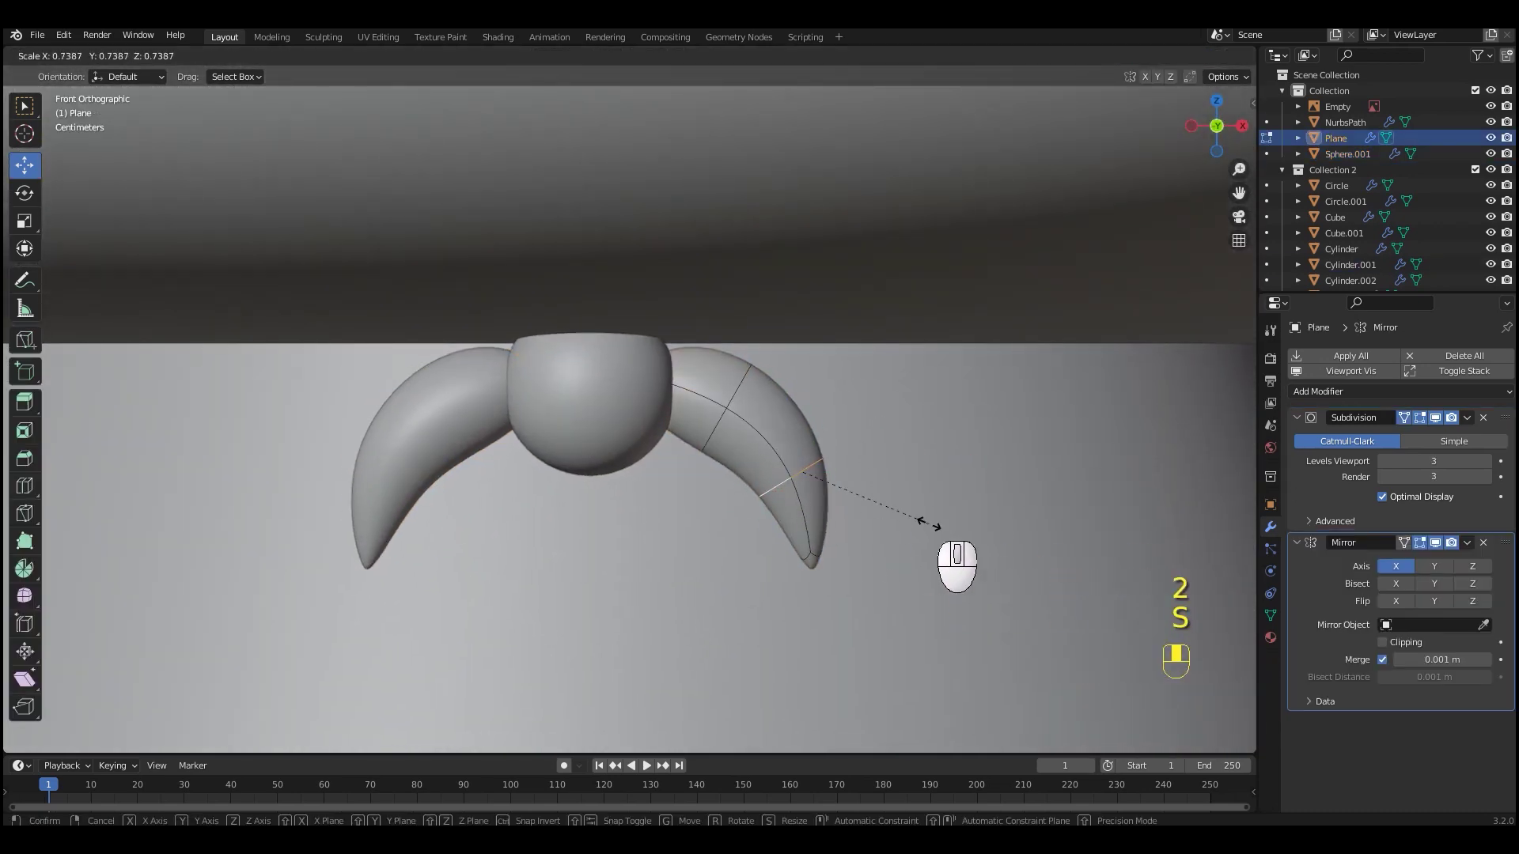
left_click(932, 523)
left_click_drag(864, 475, 848, 475)
Select the crescent's tip faces, move them about 0.018 m inward along X and rotate them
key("3")
left_click_drag(820, 568, 855, 580)
key("r")
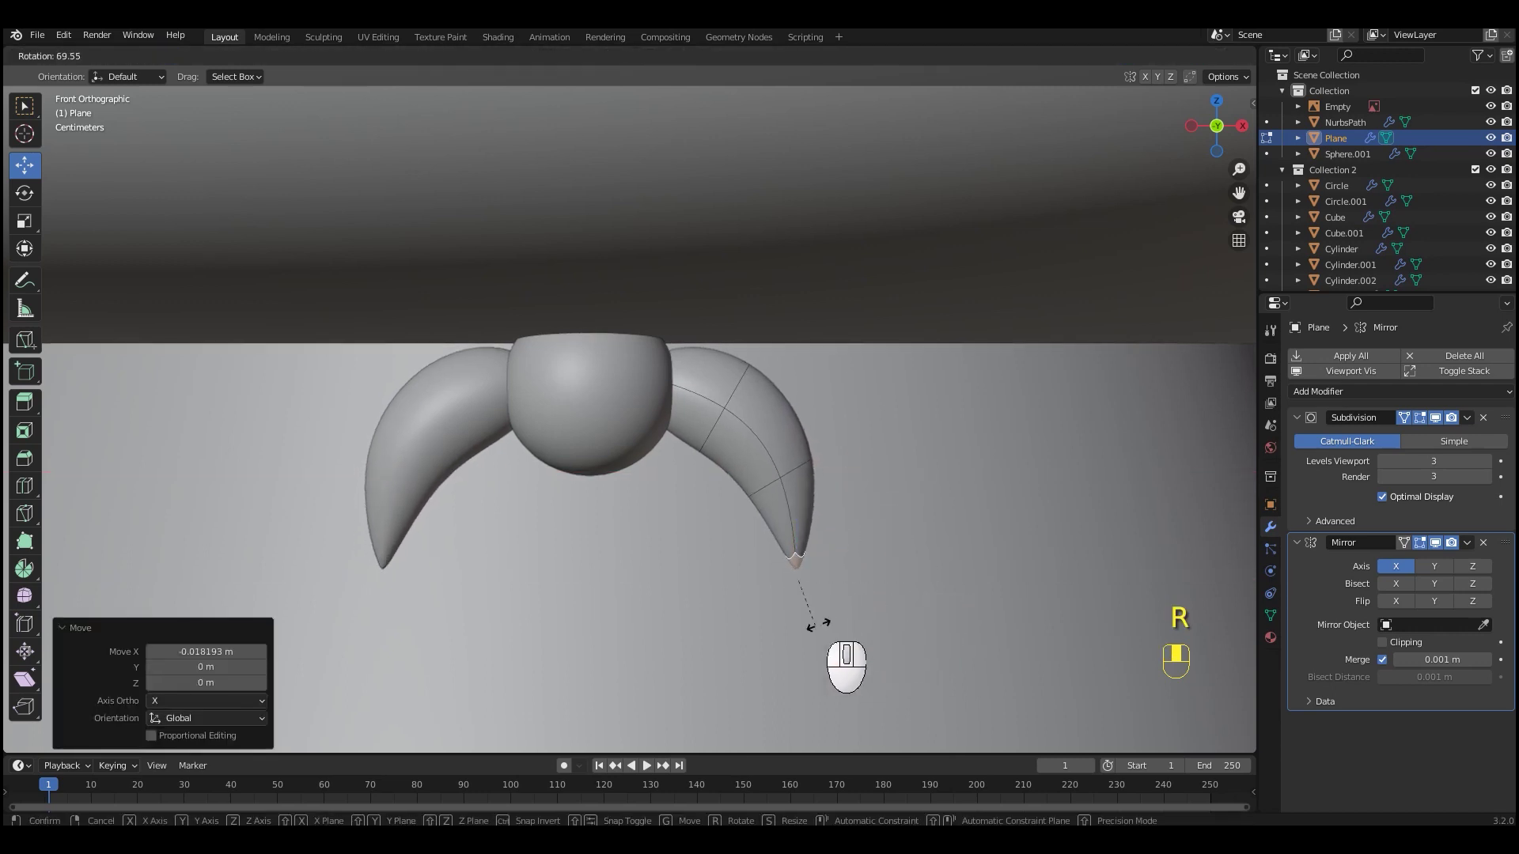
left_click(823, 621)
Rotate the crescent's upper and lower cross edge loops to smooth its curve
key("2")
left_click(731, 402, "alt")
key("r")
left_click(905, 454)
left_click(799, 469, "alt")
key("r")
left_click(903, 496)
Return to Object Mode and hide the front reference image
scroll(893, 495, "down", 10)
key("Tab")
left_click(1057, 473)
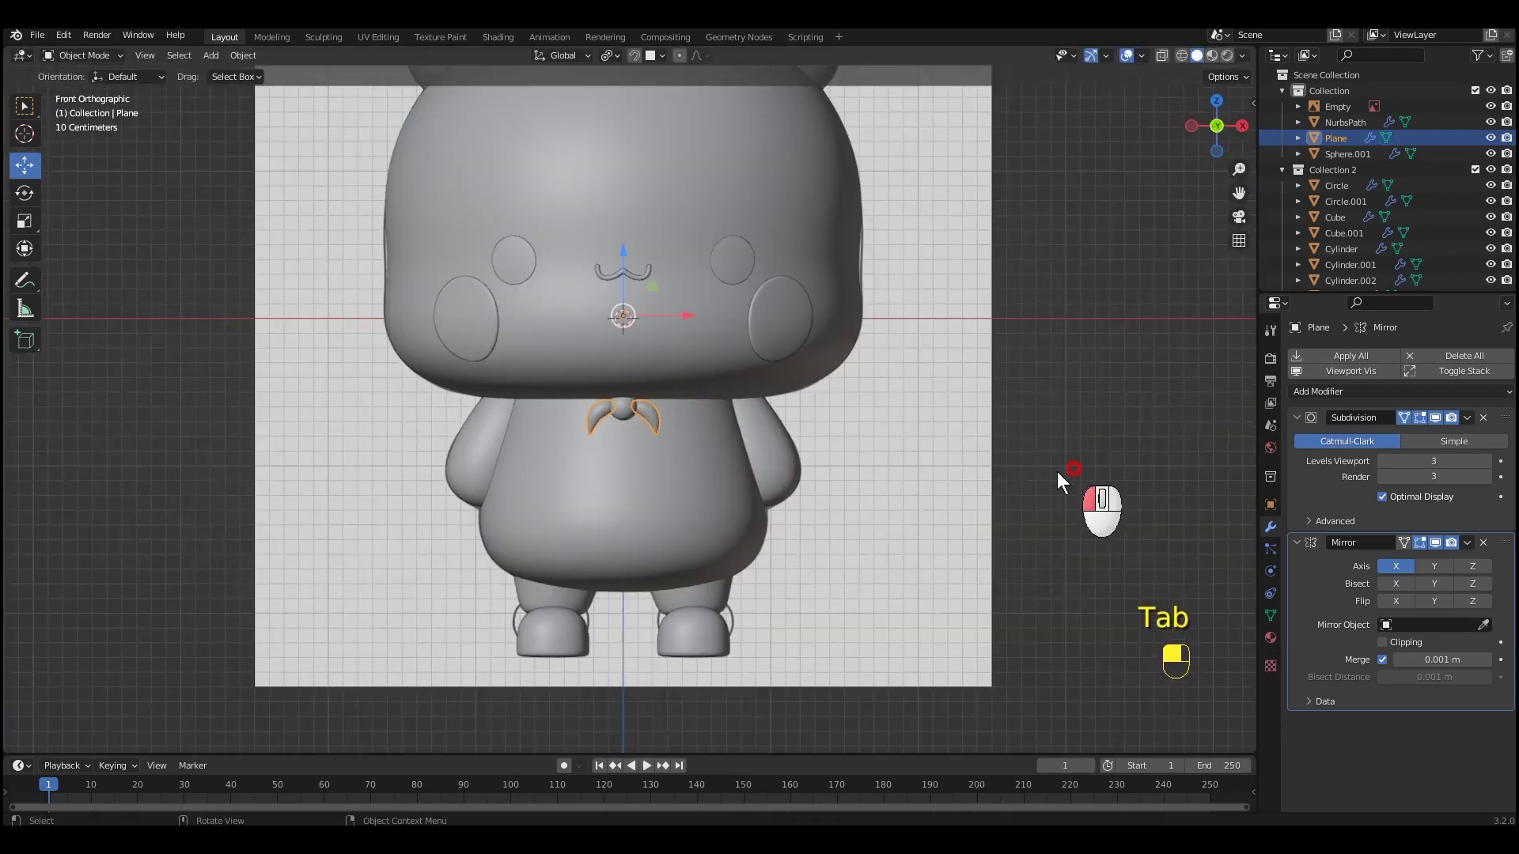
scroll(971, 488, "up", 1)
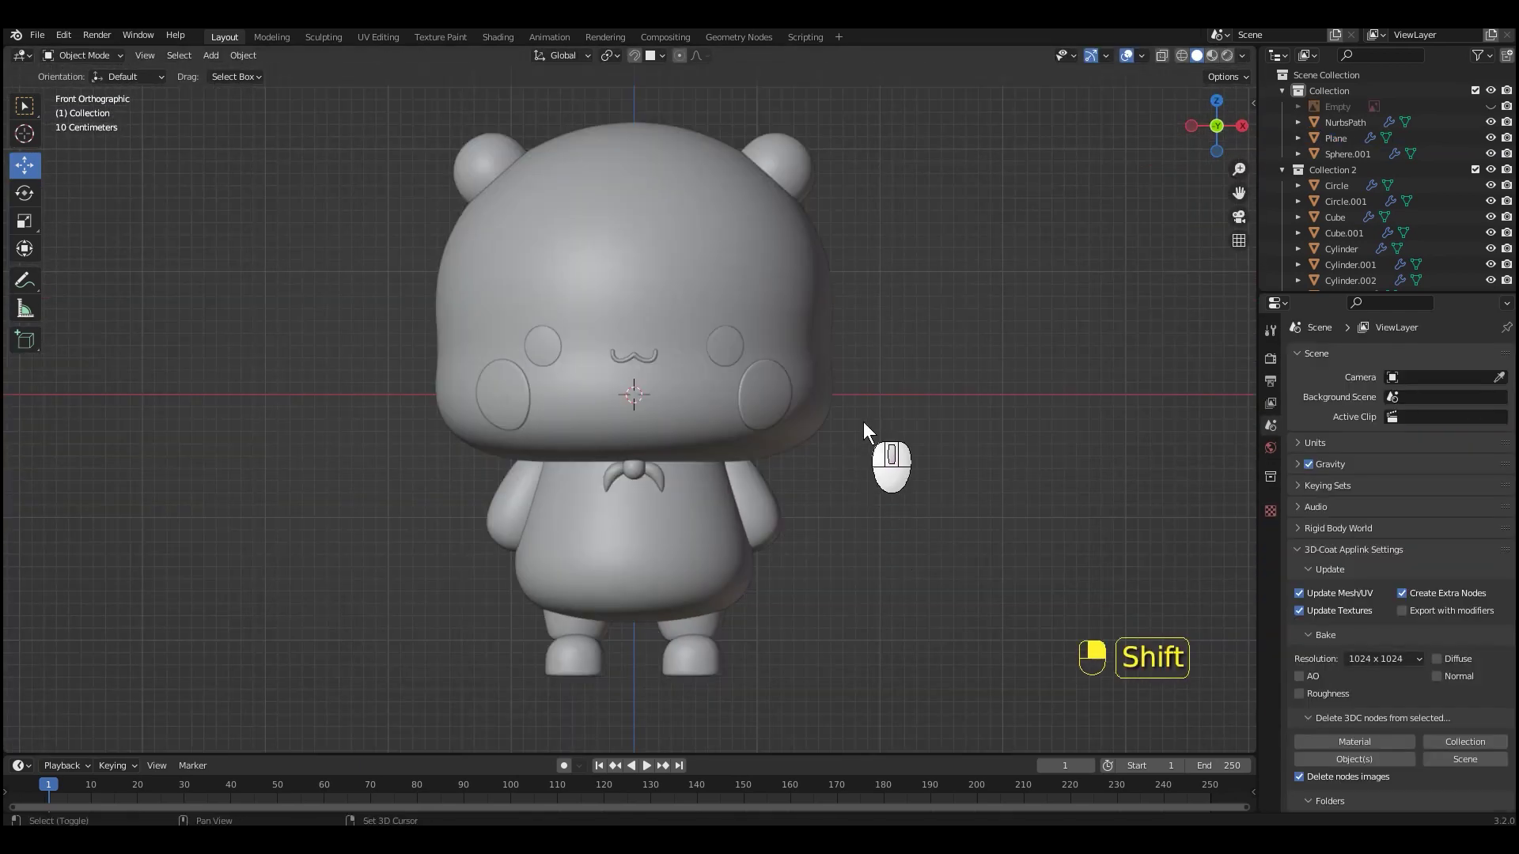
Add a Bezier circle of 1 m radius at the world origin for the bear's collar
key("shift+a")
mouse_move(862, 421)
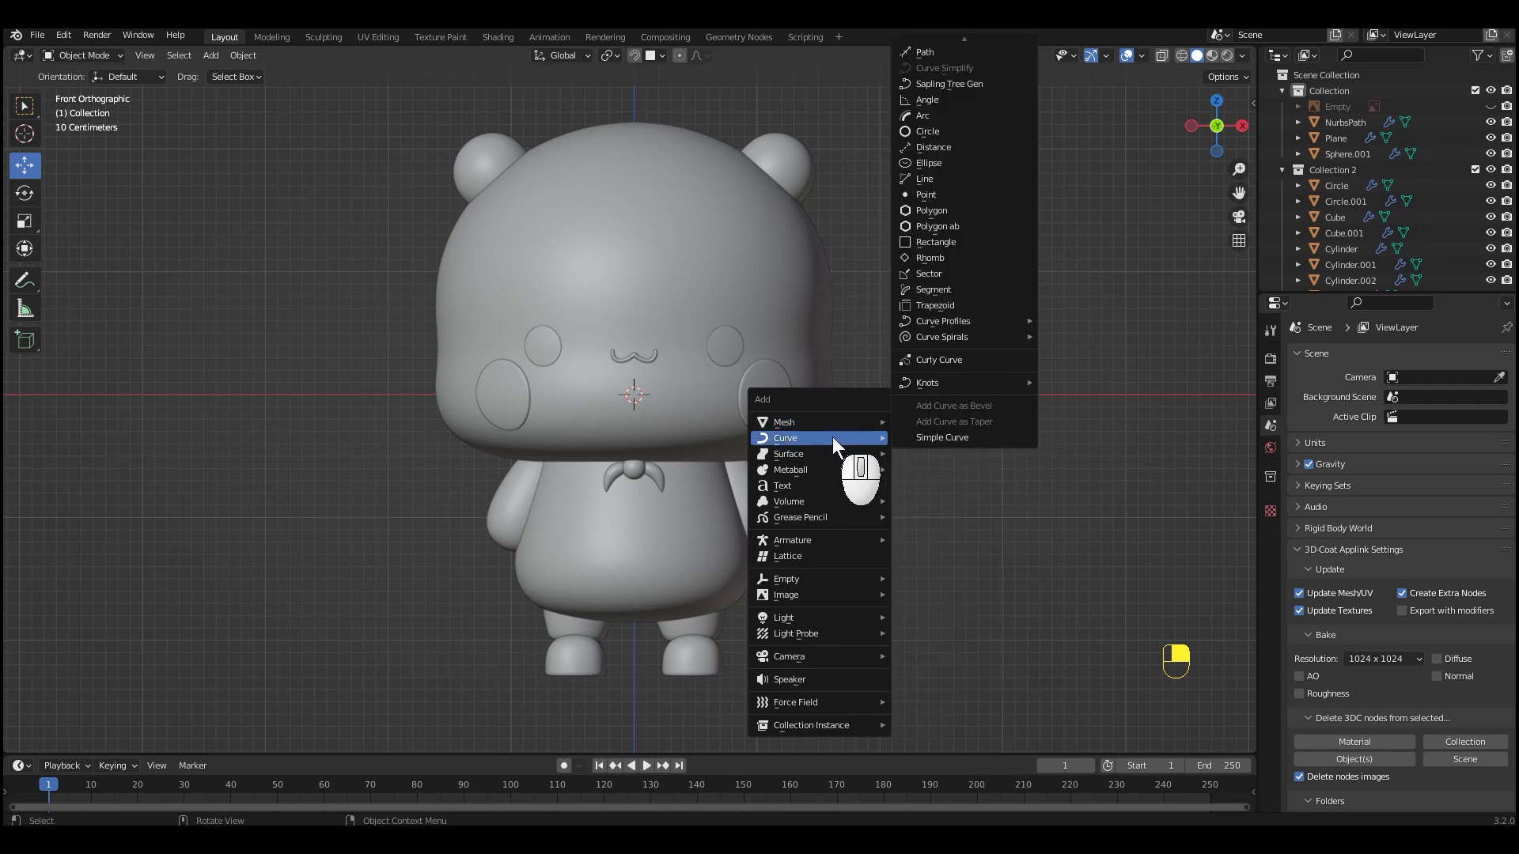
key("shift+a")
mouse_move(848, 335)
left_click(966, 346)
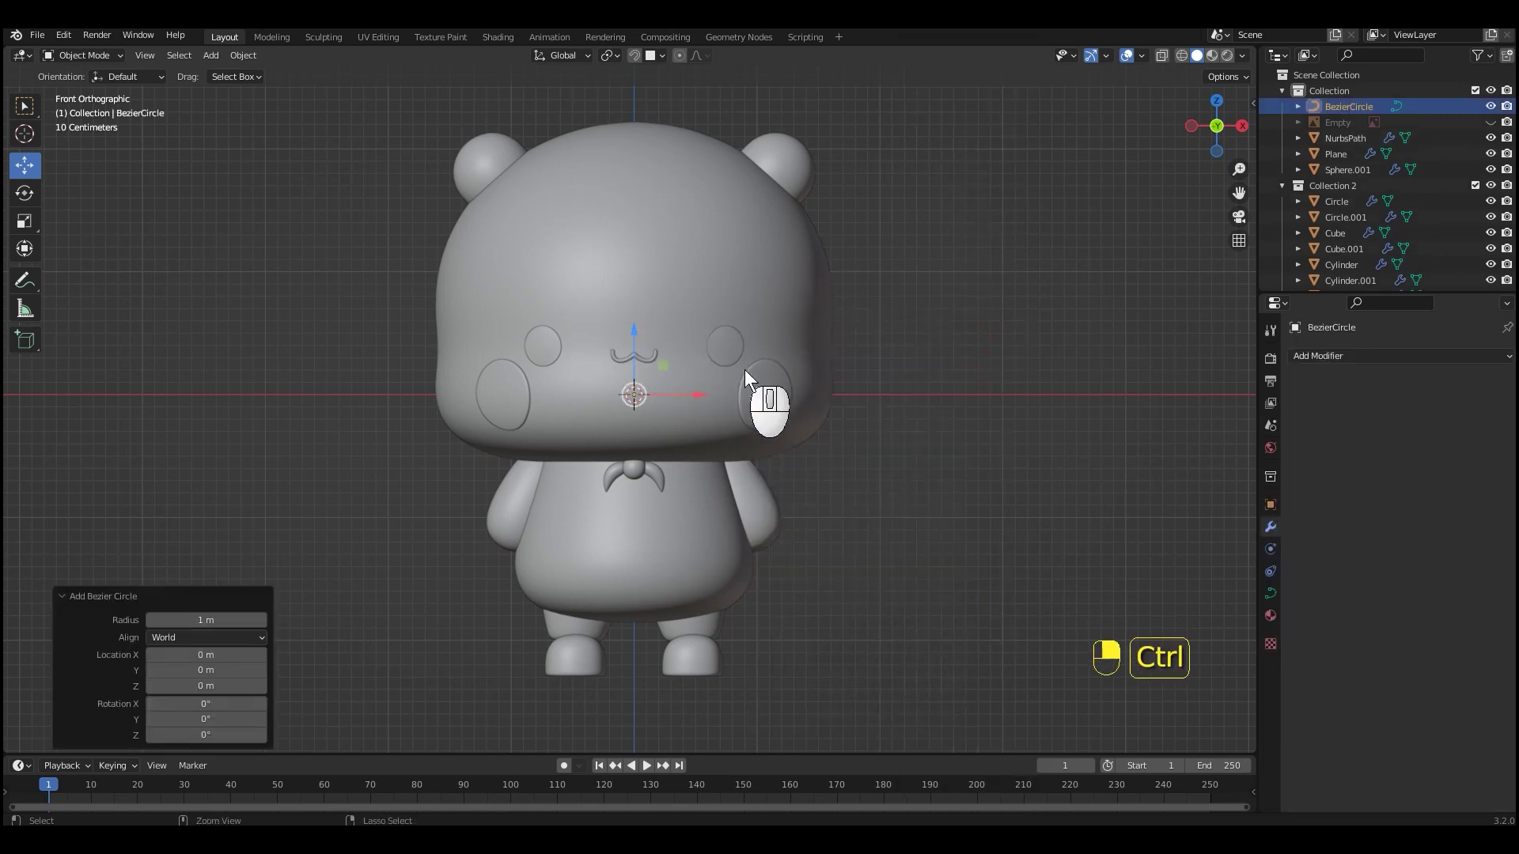
In Edit Mode, move the circle about 0.534 m down to the neck and scale it to about 0.75
key("ctrl+Tab")
key("s")
right_click(727, 414)
left_click(679, 57)
left_click_drag(634, 329, 638, 395)
key("s")
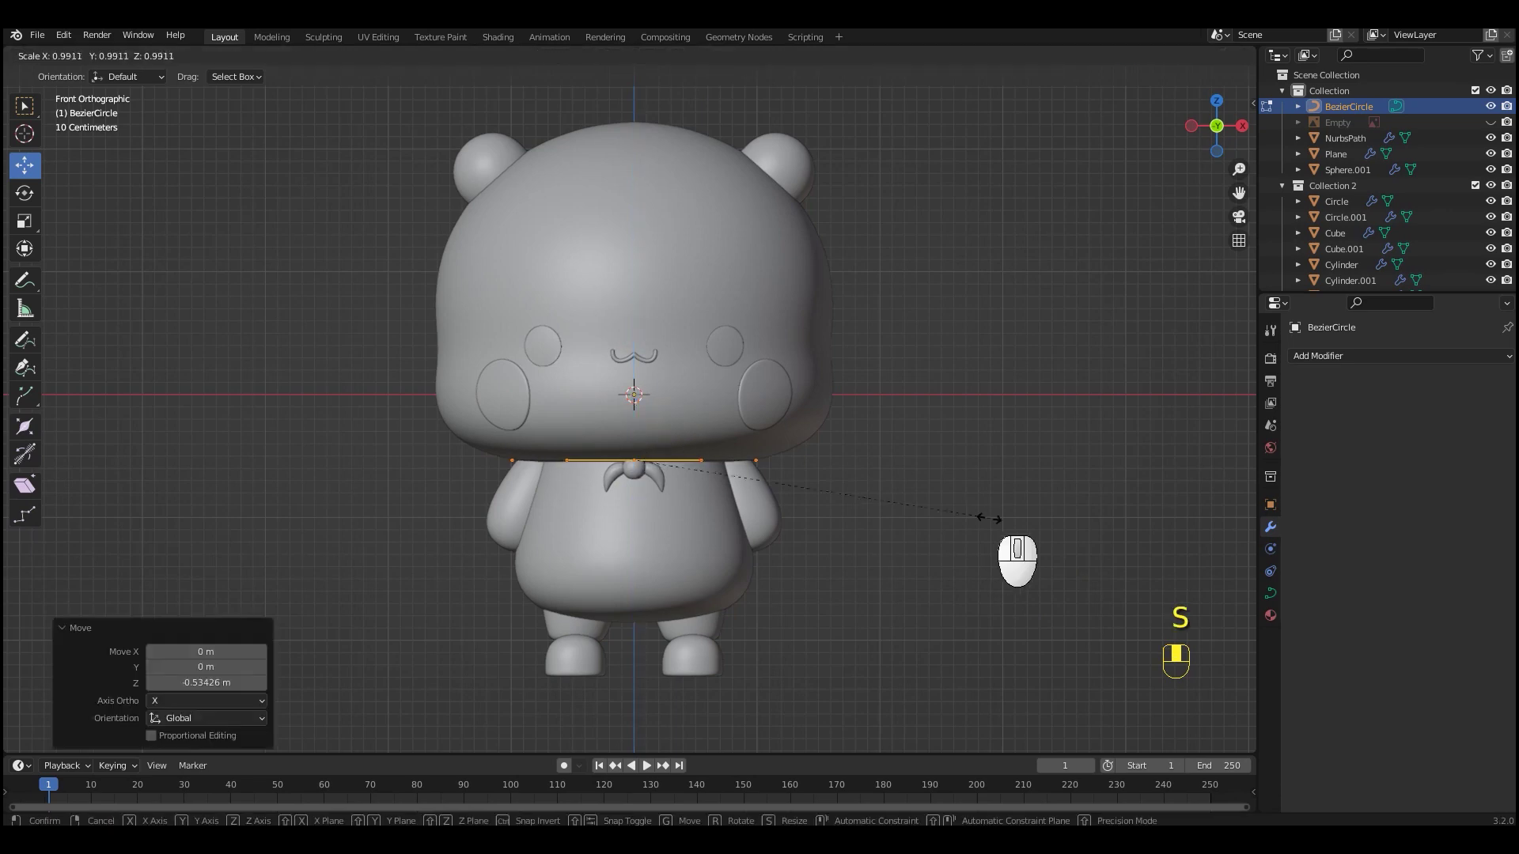
left_click(898, 529)
Give the neck curve a round bevel with a depth of 0.16 m
left_click(1270, 594)
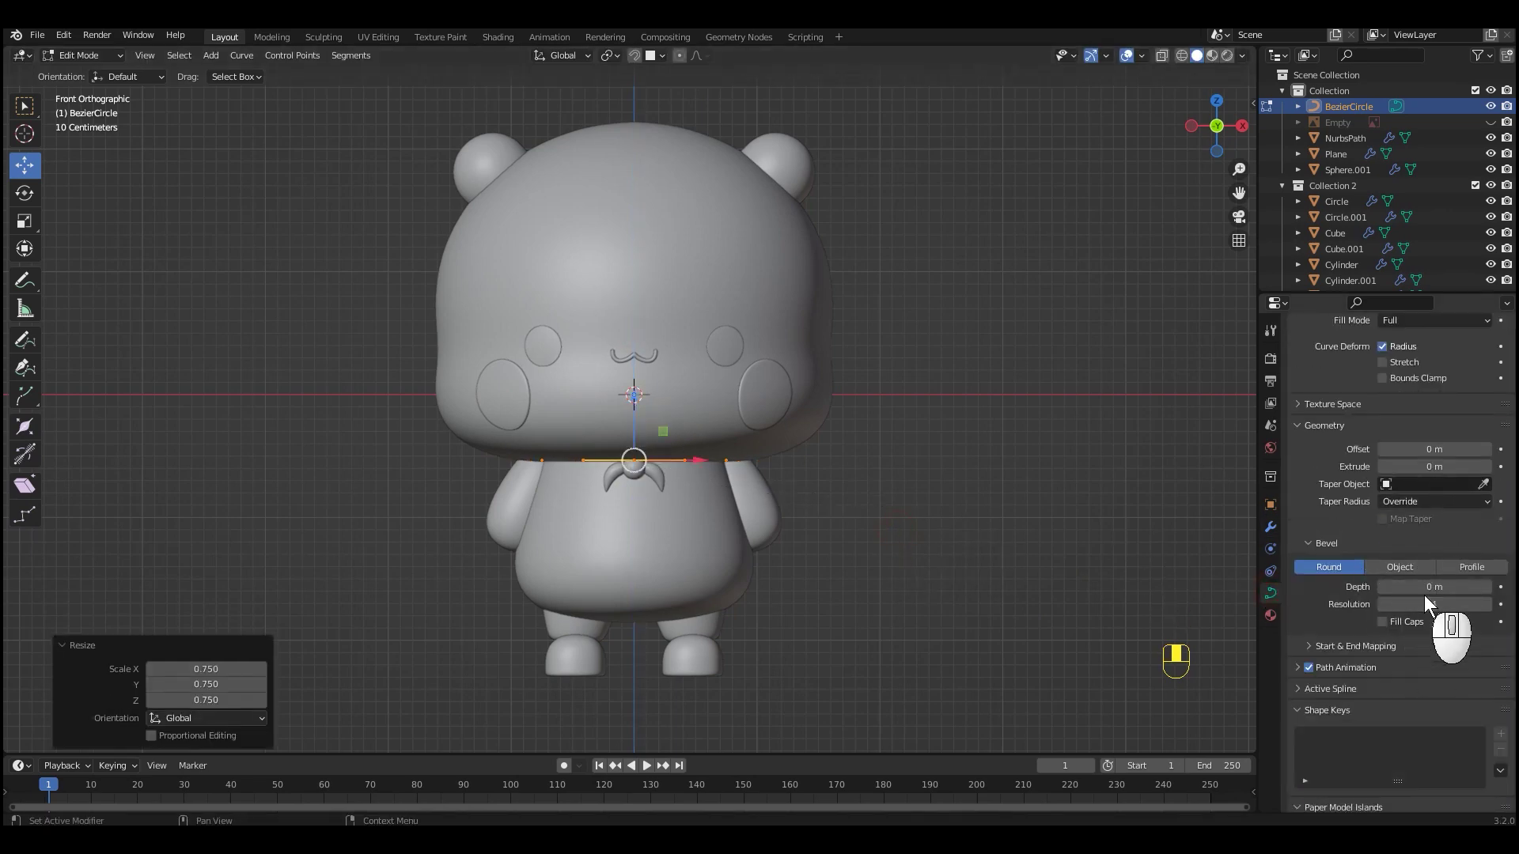
scroll(925, 535, "up", 3)
middle_click_drag(925, 535, 909, 472, "shift")
scroll(909, 471, "up", 1)
Raise the neck curve slightly and scale it down to about 0.882 to fit around the neck
left_click_drag(628, 383, 621, 372)
key("s")
left_click(892, 484)
middle_click_drag(601, 384, 824, 475)
key("s")
Widen the neck curve along X by a factor of about 1.19
key("KP_1")
scroll(868, 485, "up", 3)
key("s")
key("x")
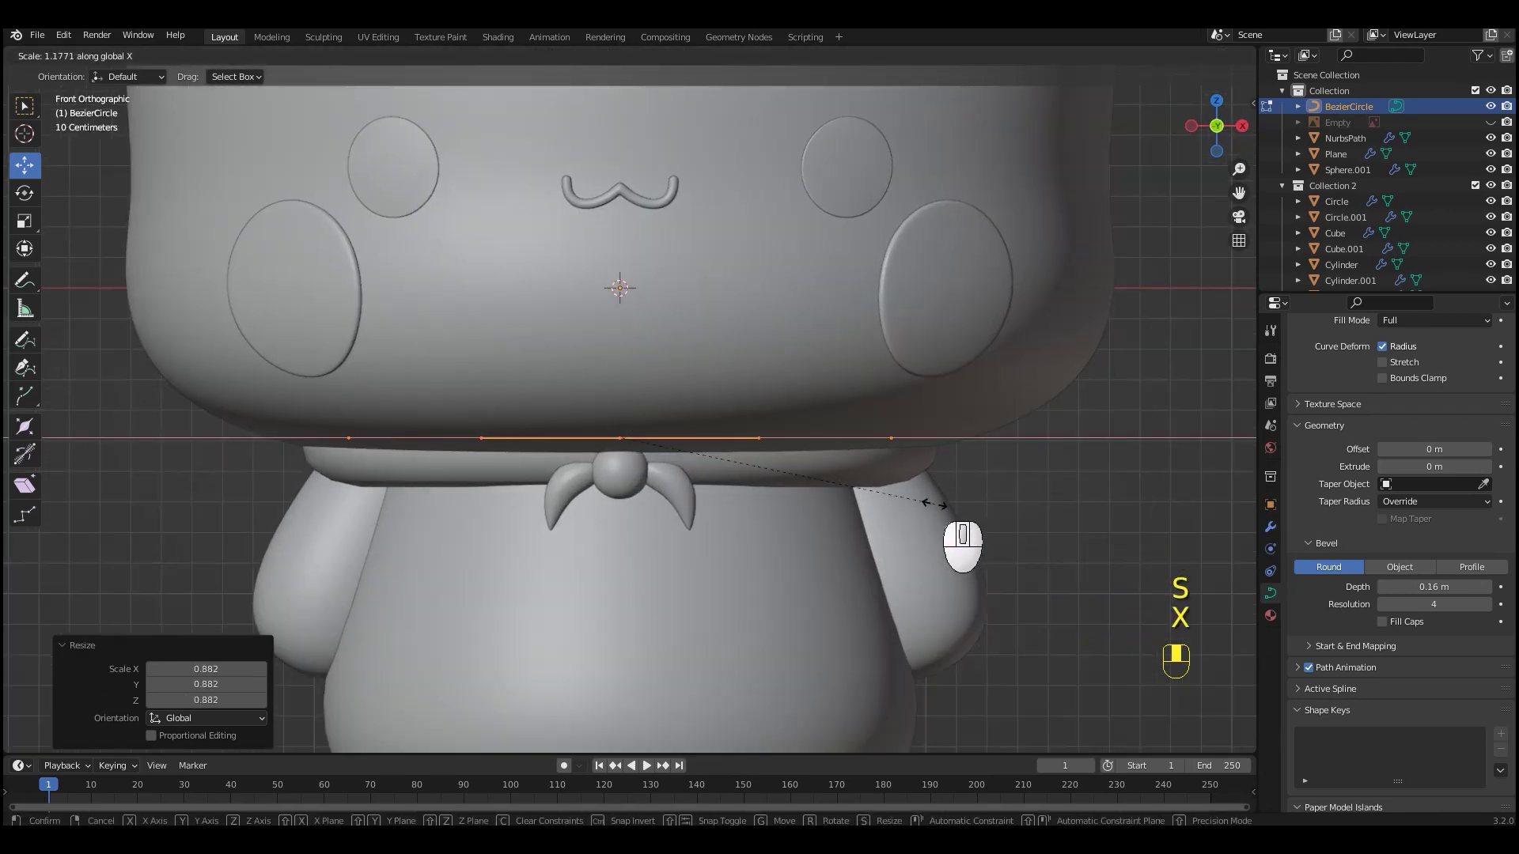
left_click(943, 494)
Set the collar curve's extrude to 0.1 m and move the curve slightly up along Z
middle_click_drag(945, 493, 945, 533)
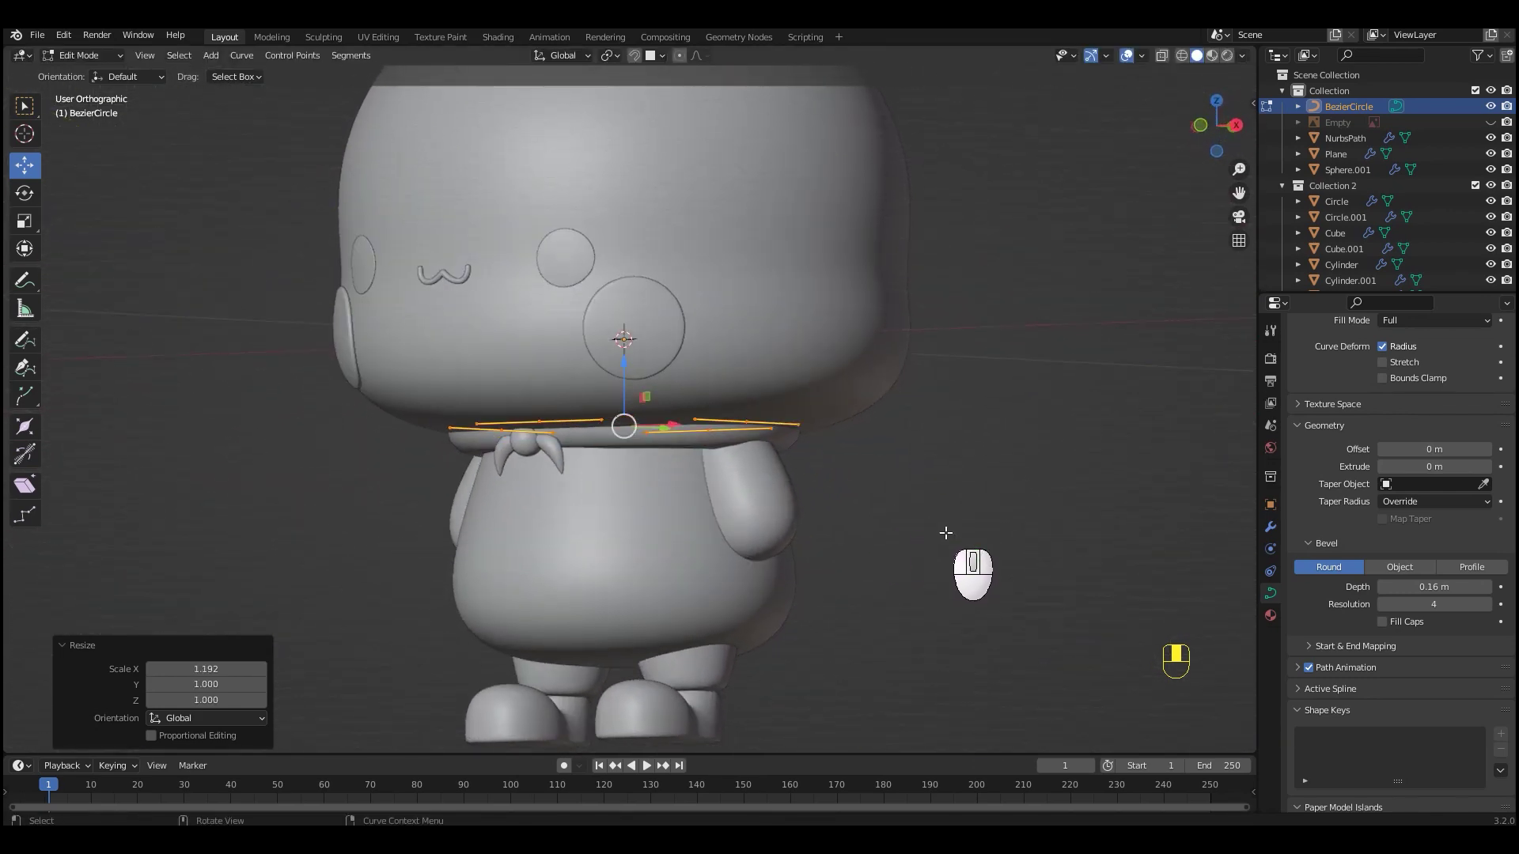
scroll(989, 603, "up", 3)
middle_click_drag(990, 603, 1182, 570)
mouse_move(1424, 450)
left_mouse_down()
mouse_move(1465, 450)
mouse_move(1419, 451)
left_mouse_up()
left_click_drag(1423, 465, 1442, 464)
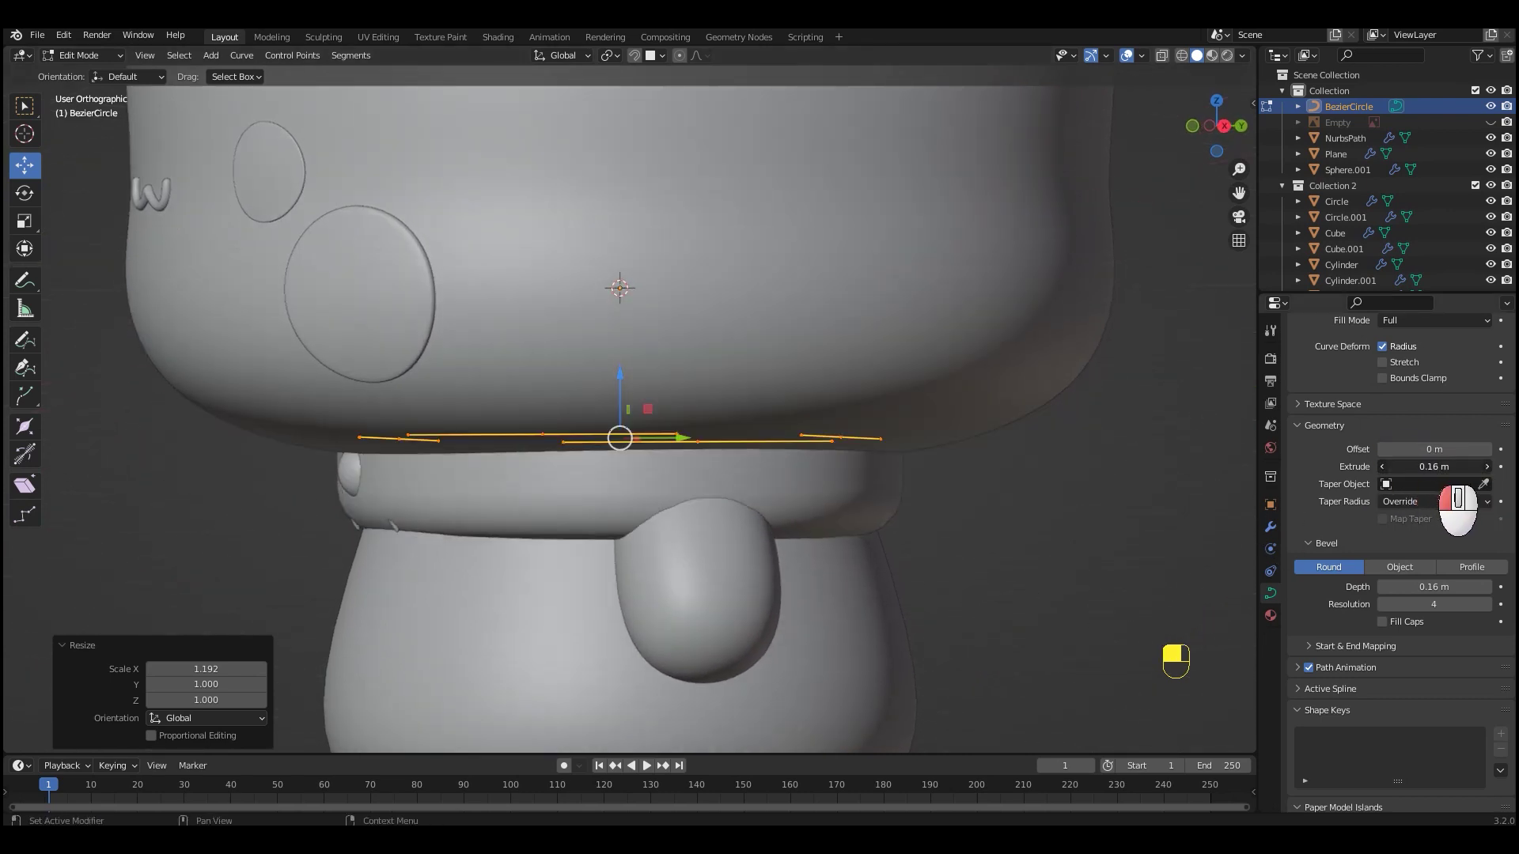
left_click_drag(620, 386, 619, 367)
left_click(990, 532)
Select all the collar curve's control points and subdivide its segments
key("KP_1")
middle_click_drag(881, 534, 884, 491)
key("a")
right_click(842, 317)
left_click(843, 393)
middle_click_drag(840, 404, 799, 486)
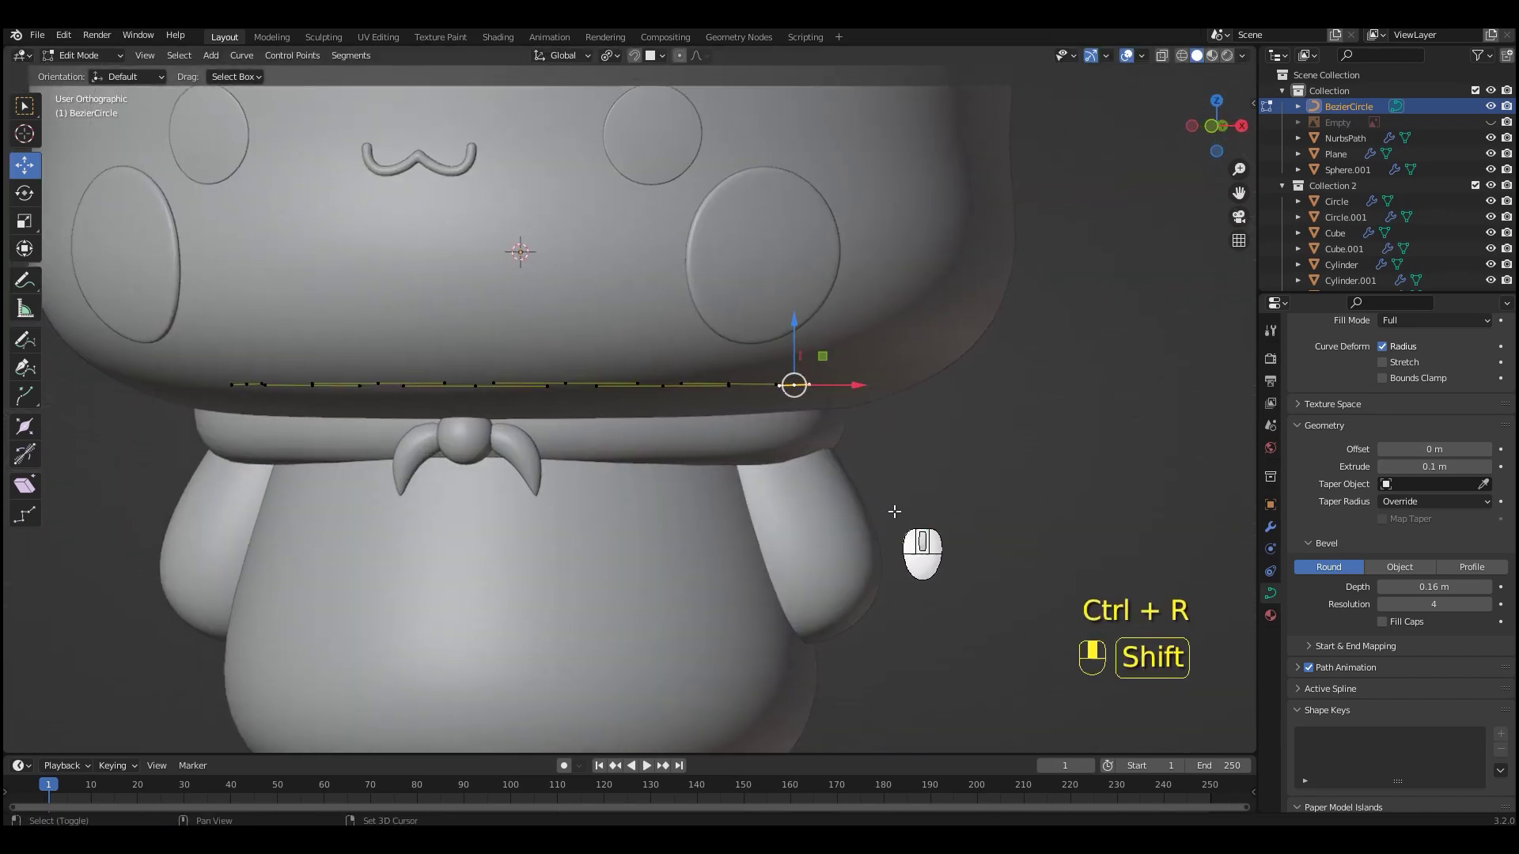
Tilt the collar curve's outermost control point on each side by 35°
key("ctrl+t")
key("KP_1")
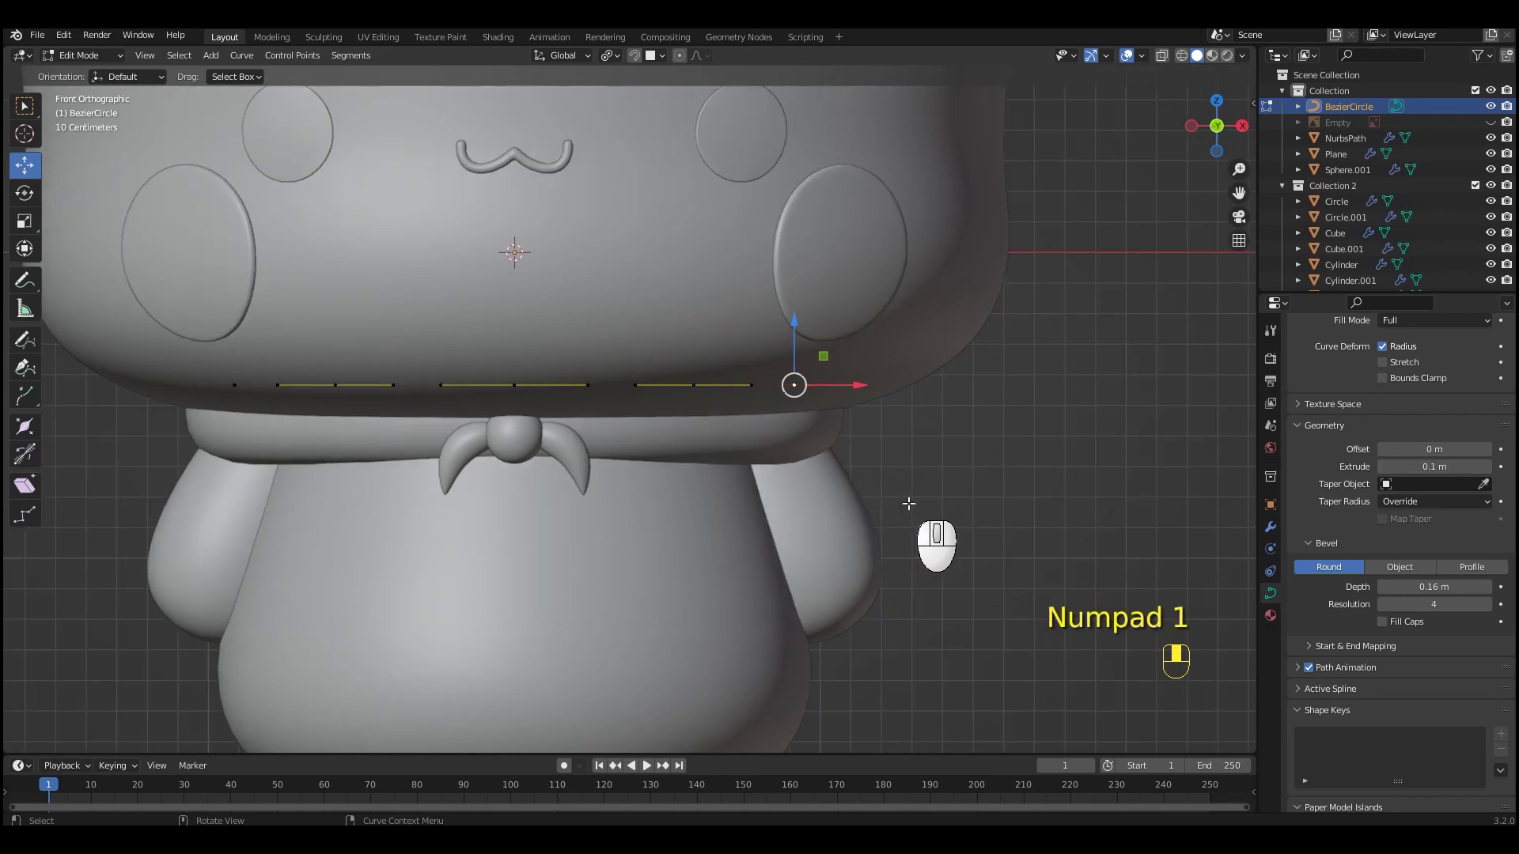
middle_click_drag(914, 477, 944, 470, "shift")
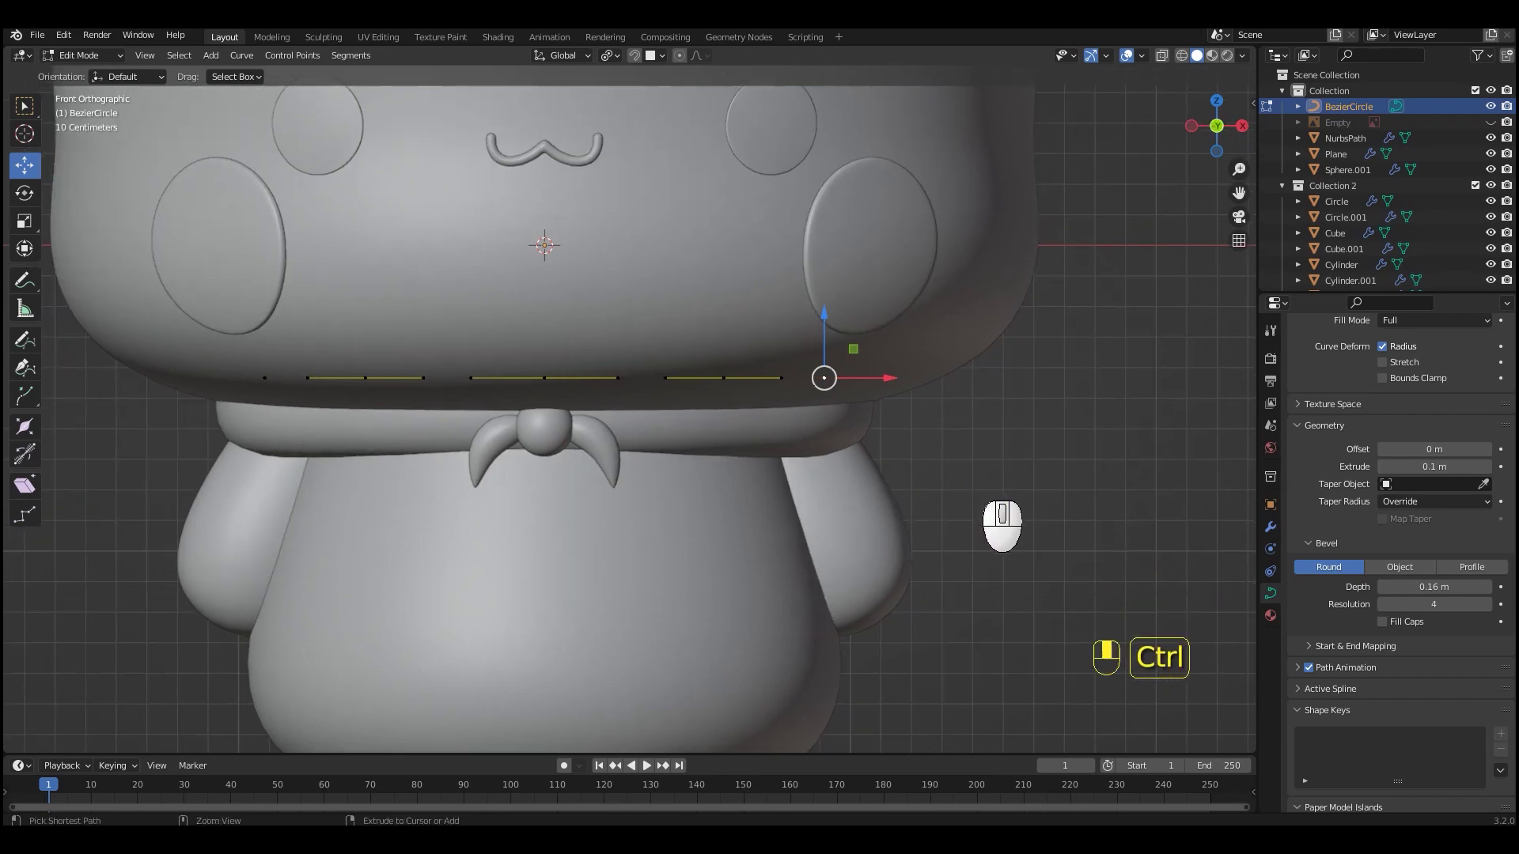
left_click(882, 532)
key("ctrl+KP_1")
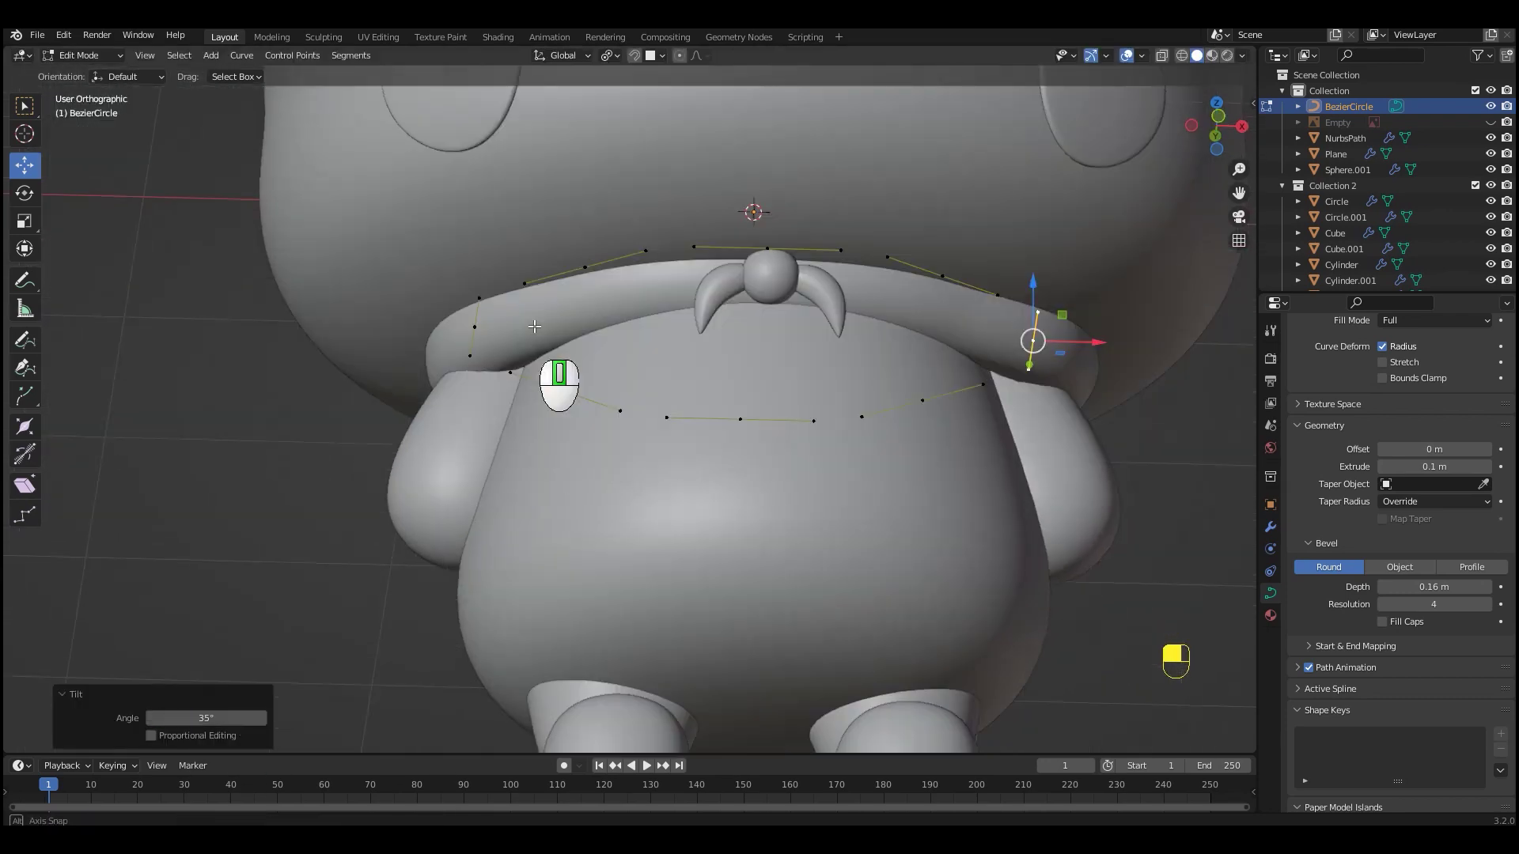
left_click(597, 495)
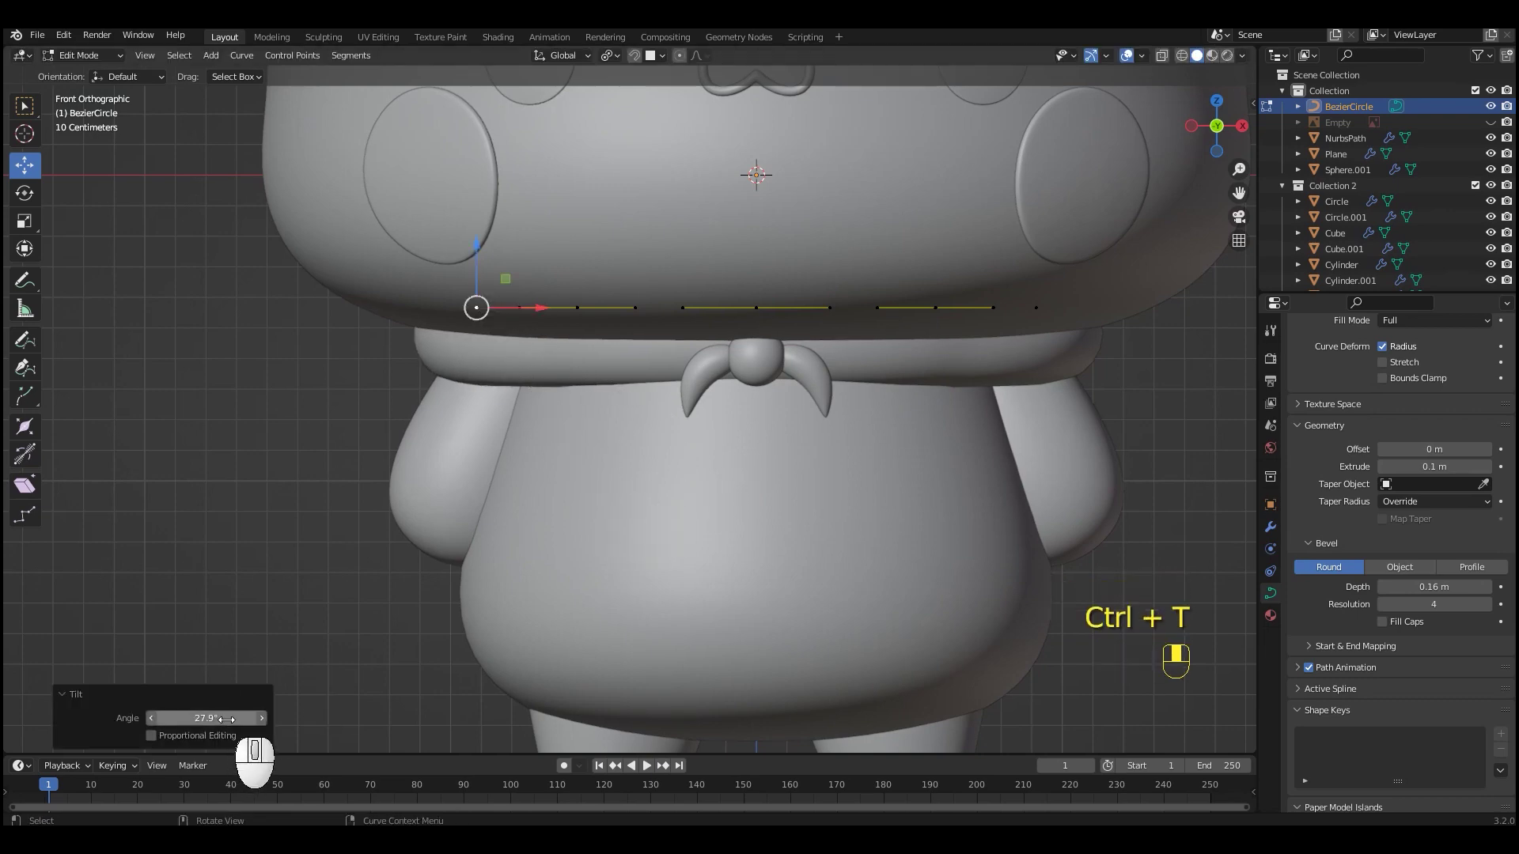
Set the collar curve's bevel depth to 0.1 m and its extrude to 0.12 m
scroll(907, 483, "down", 3)
middle_click_drag(908, 483, 922, 594)
scroll(962, 573, "down", 3)
scroll(961, 571, "up", 5)
scroll(925, 595, "up", 1)
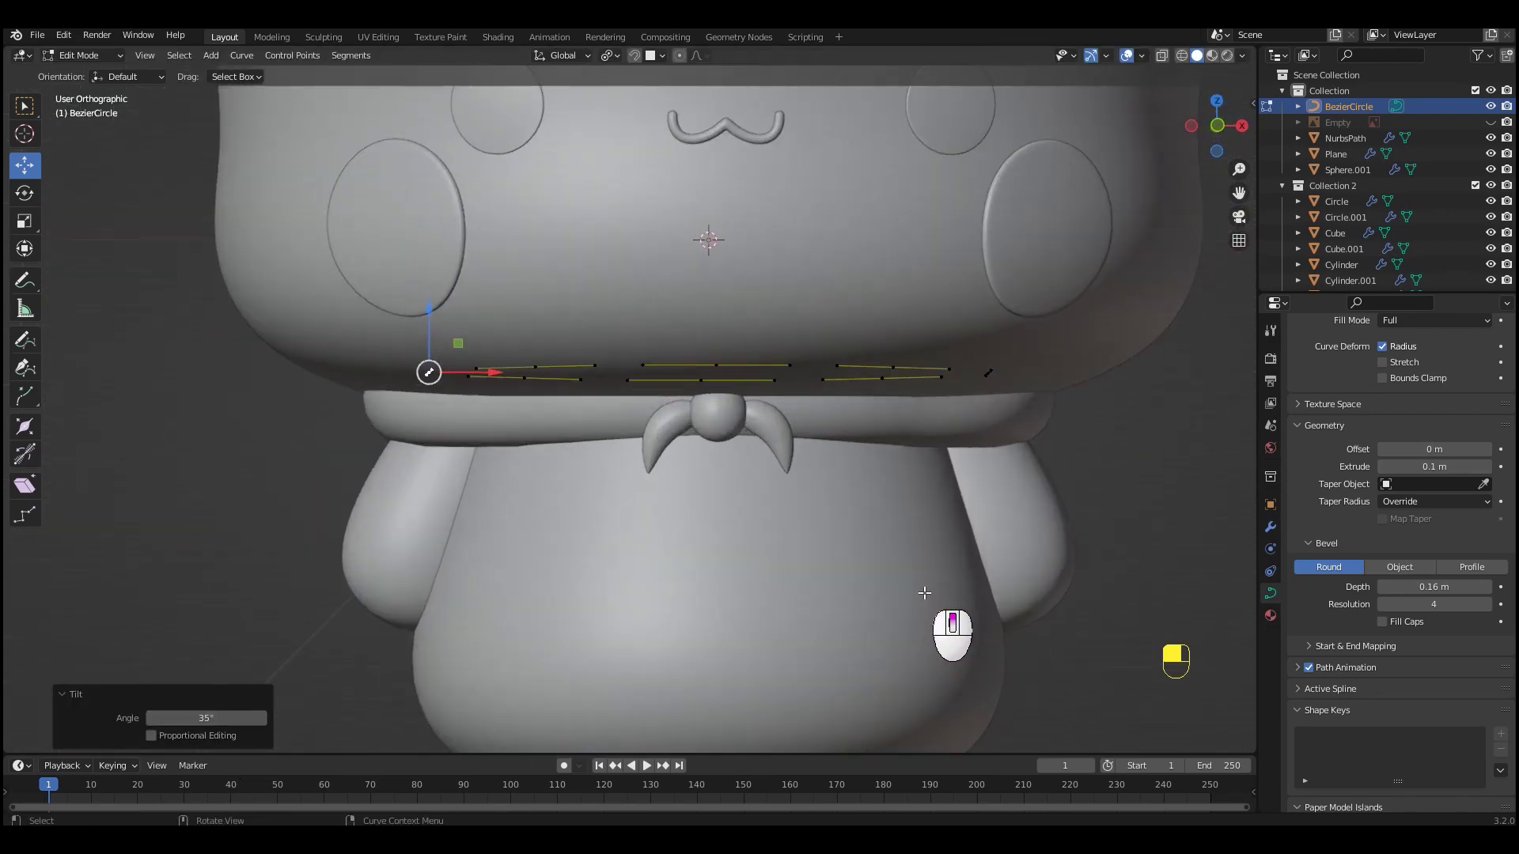
left_click_drag(1450, 613, 1445, 615)
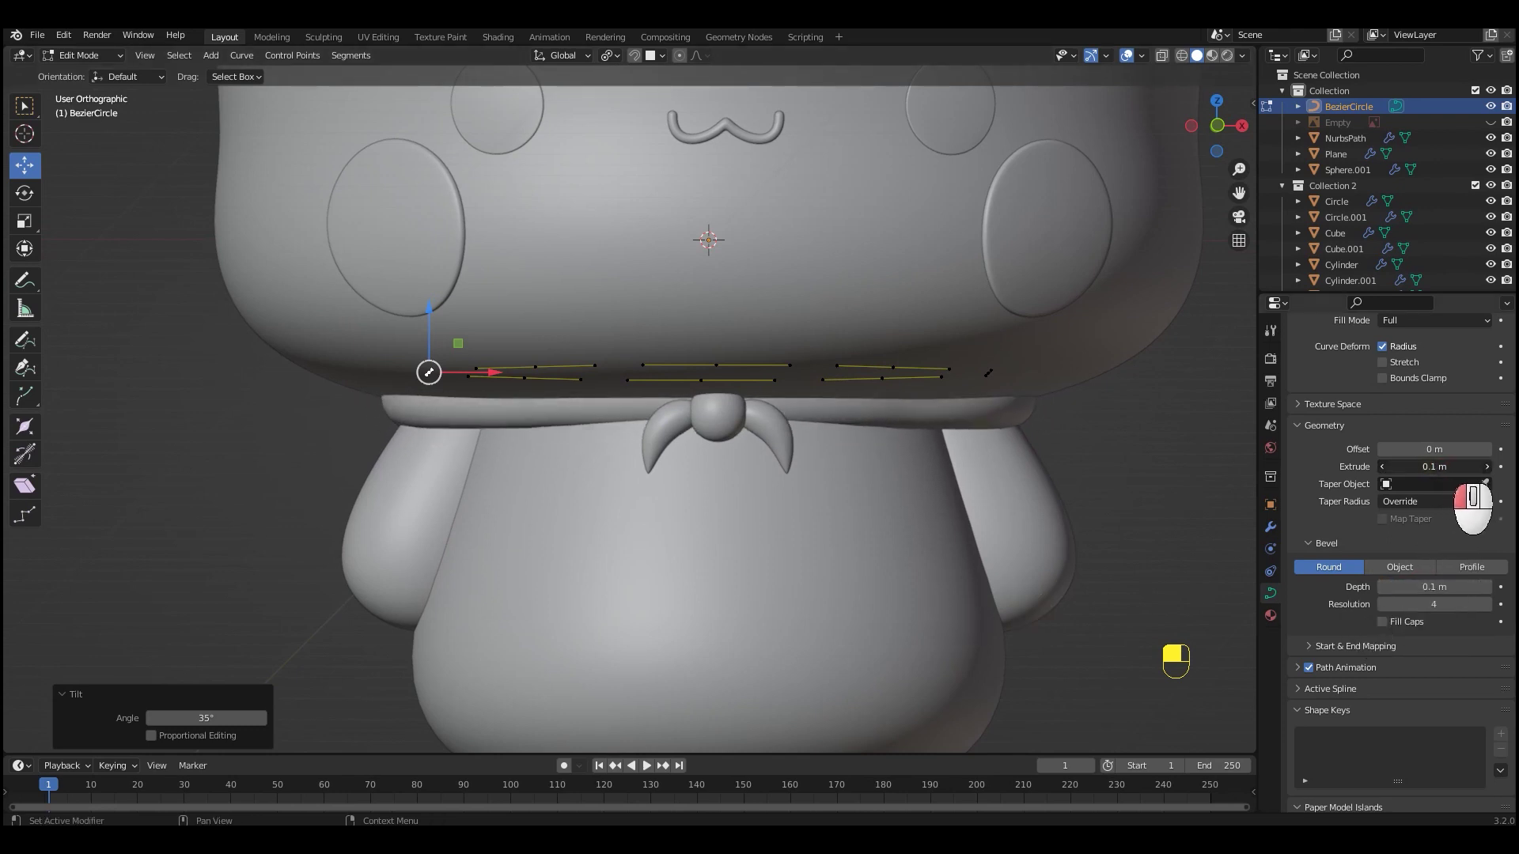
Lower the whole collar curve about 0.093 m along Z and tilt all its control points by 31°
key("KP_1")
key("a")
left_click_drag(708, 312, 696, 343)
middle_click_drag(696, 344, 804, 451)
key("KP_3")
key("ctrl+t")
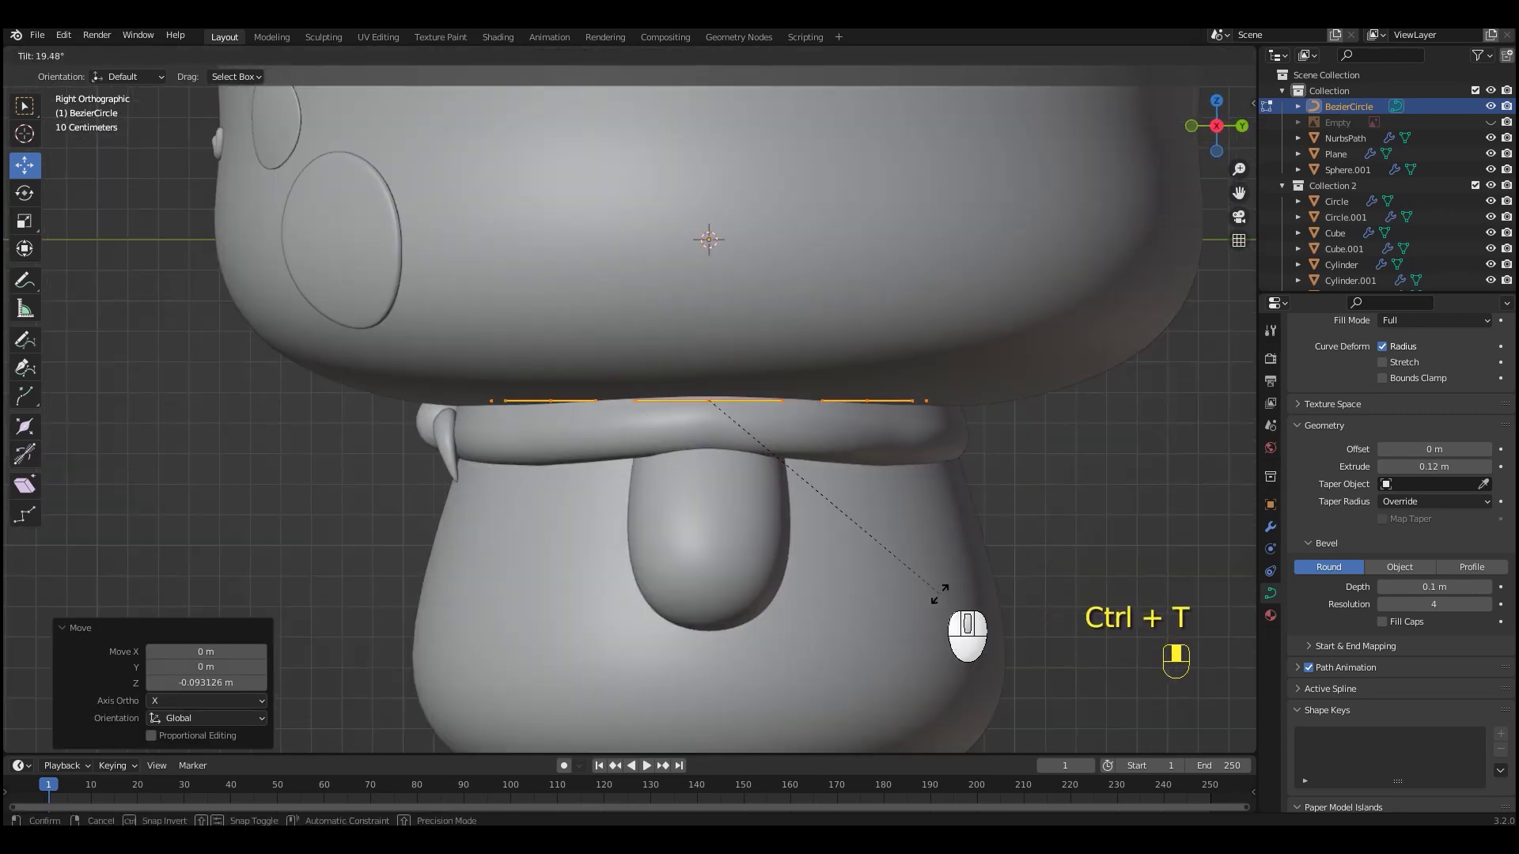
left_click(910, 609)
key("KP_1")
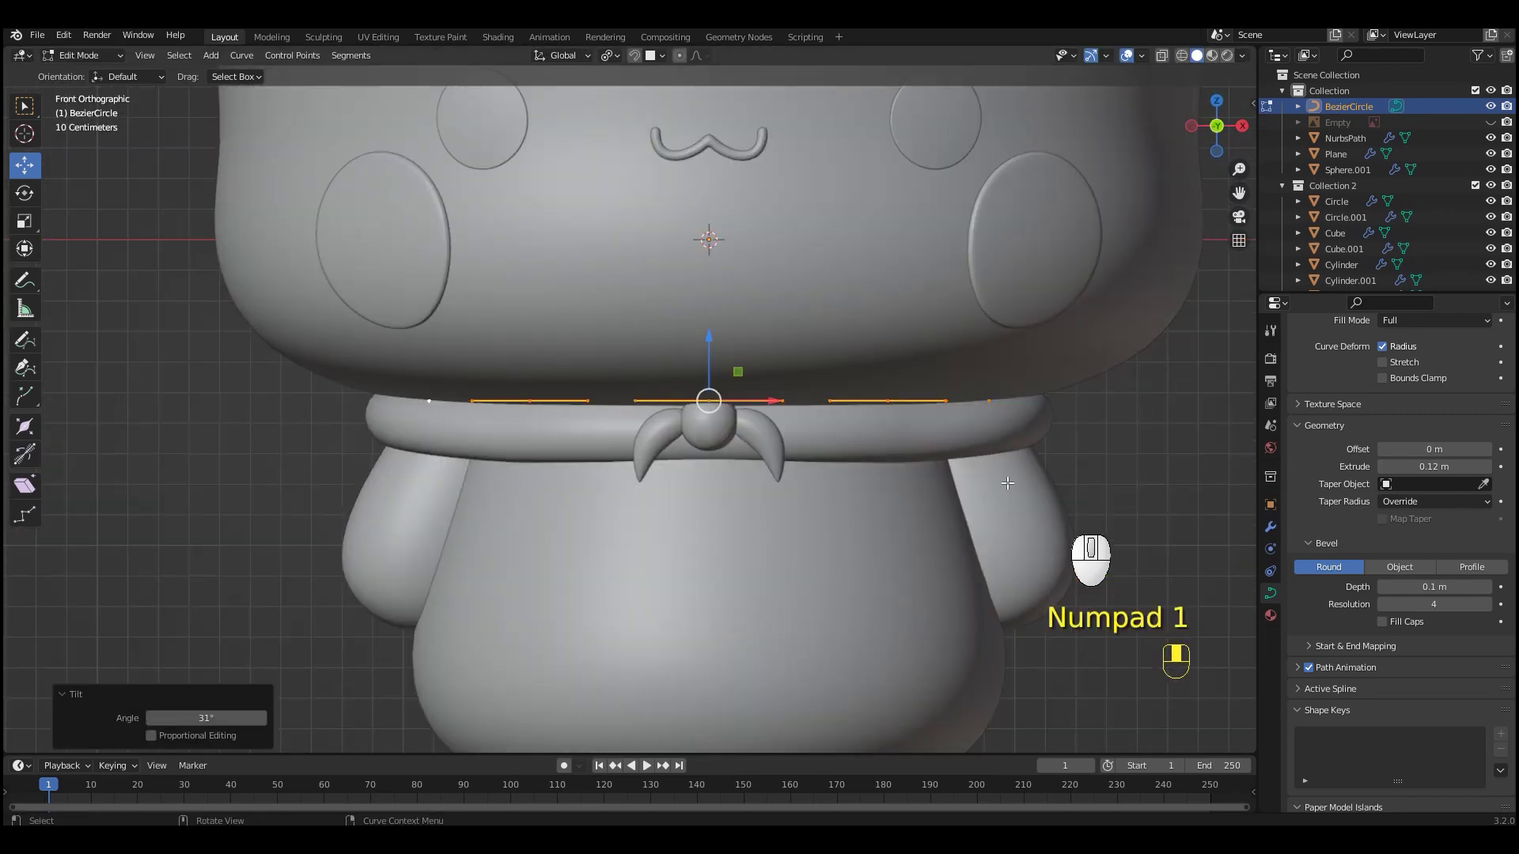
Set the collar curve's bevel depth to 0.05 m, keeping the extrude at 0.12 m
type("0.05")
key("Return")
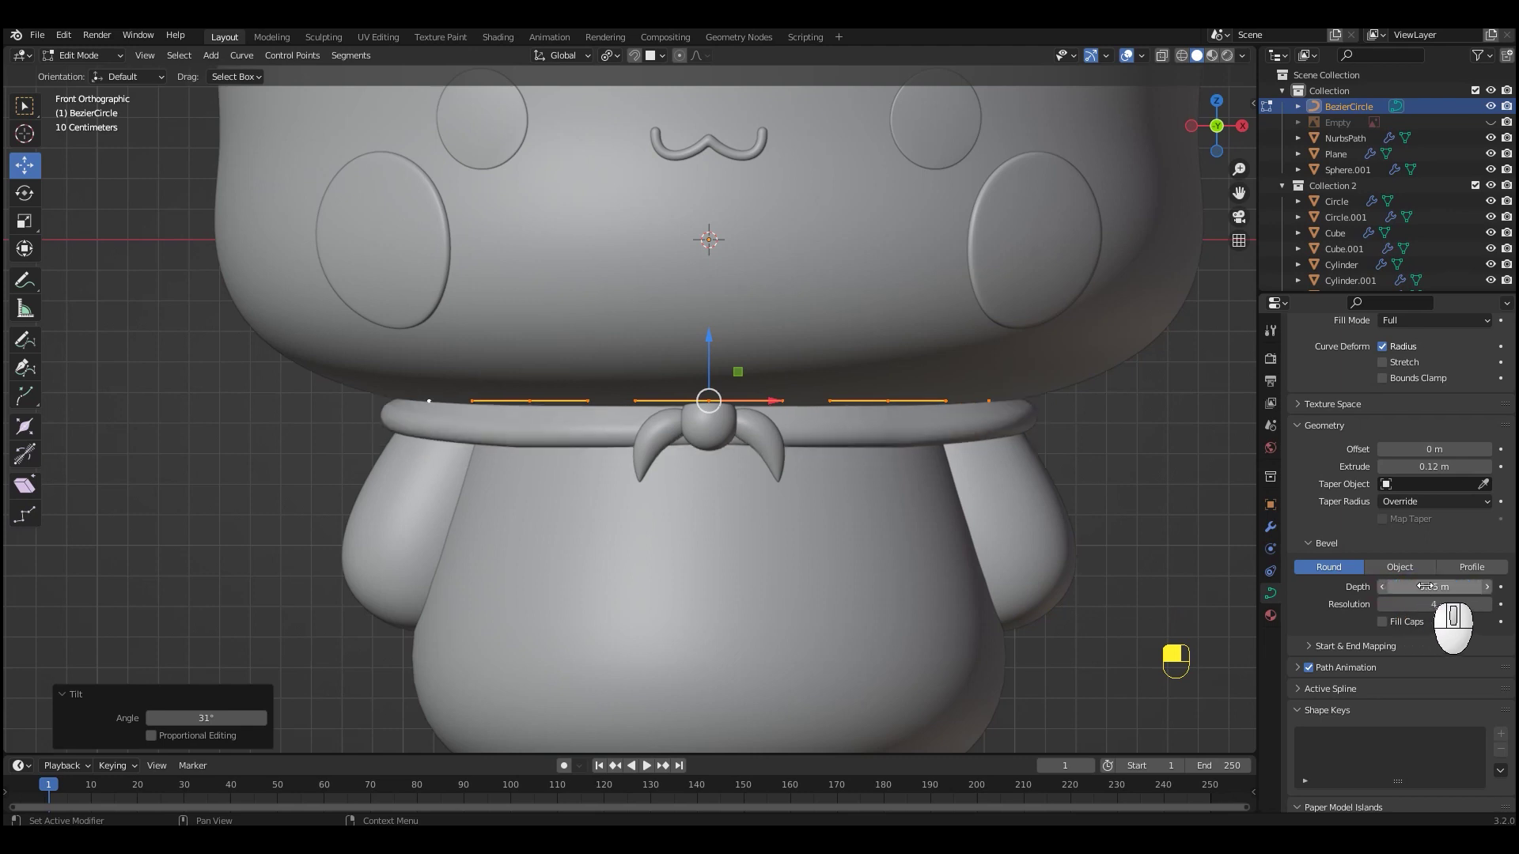
left_click_drag(1446, 467, 1433, 466)
Select the collar curve's middle front and back control points and scale them outward by about 1.08
left_click(1069, 416)
middle_click_drag(1069, 417, 1004, 298)
left_click(991, 299, "shift")
middle_click_drag(903, 360, 903, 431)
key("ctrl+z")
key("ctrl+z")
scroll(875, 407, "up", 1)
scroll(974, 455, "down", 1)
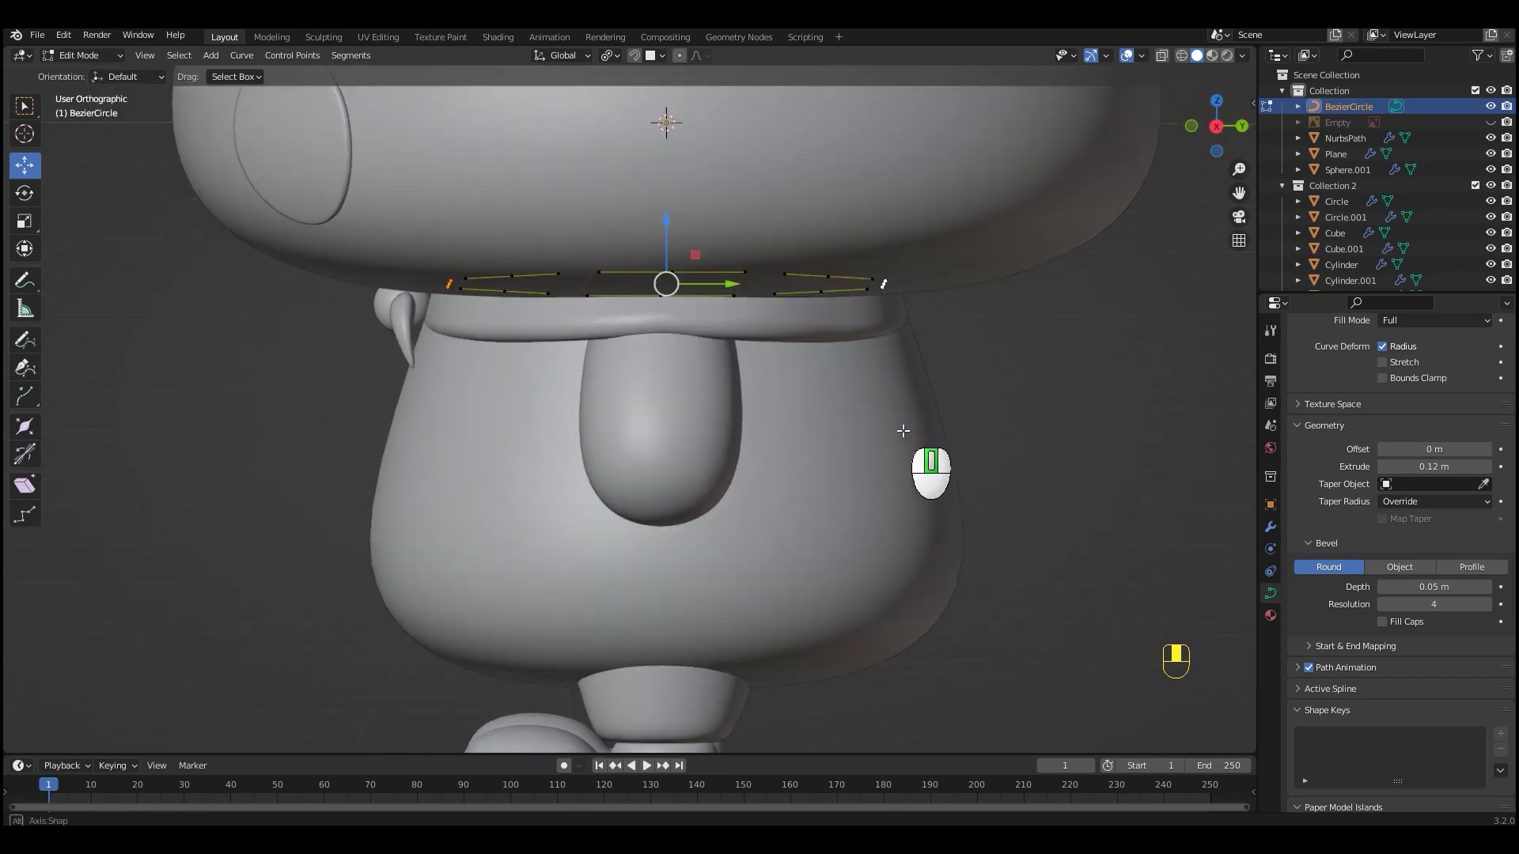
key("KP_3")
key("s")
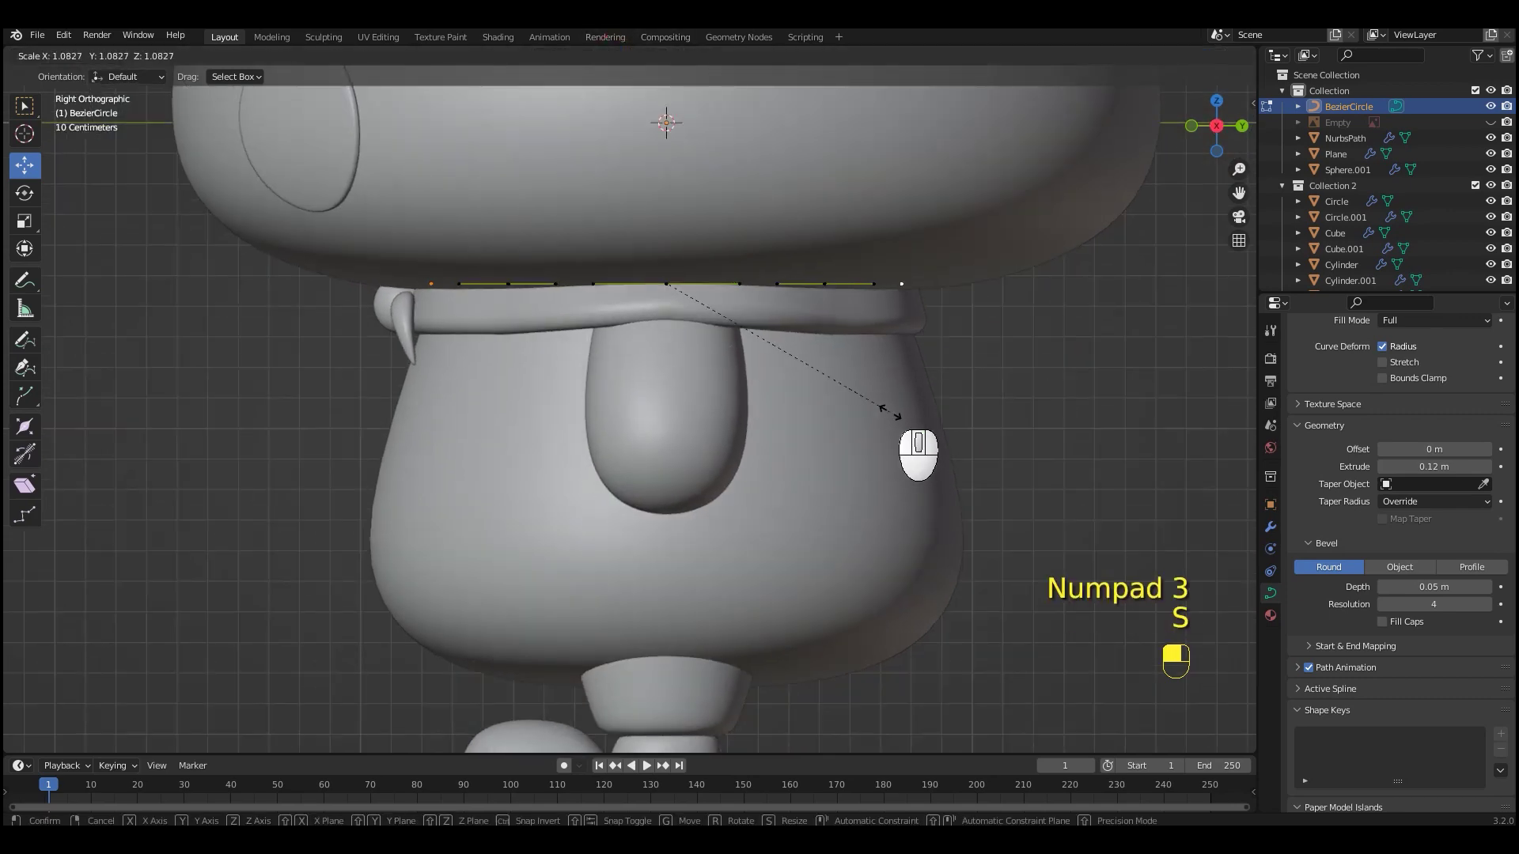
left_click(894, 415)
Return to Object Mode, deselect the collar and check the whole bear from the front and back
middle_click_drag(956, 433, 894, 500)
key("KP_1")
key("ctrl+Tab")
left_click(783, 389)
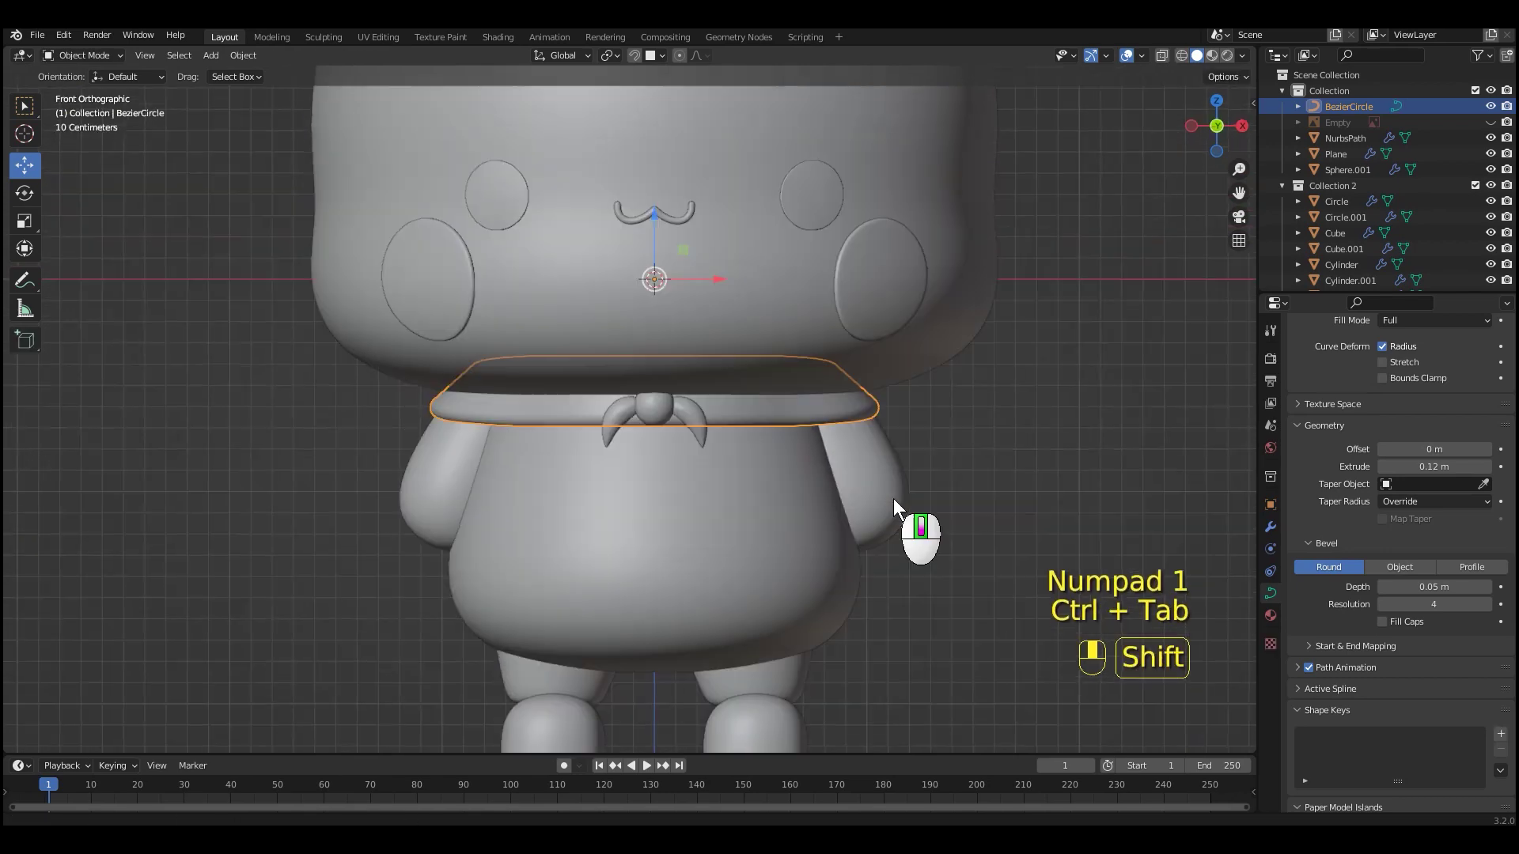
left_click(985, 501)
scroll(988, 502, "down", 4)
middle_click_drag(989, 500, 534, 500)
scroll(534, 500, "down", 3)
middle_click_drag(534, 500, 758, 474, "shift")
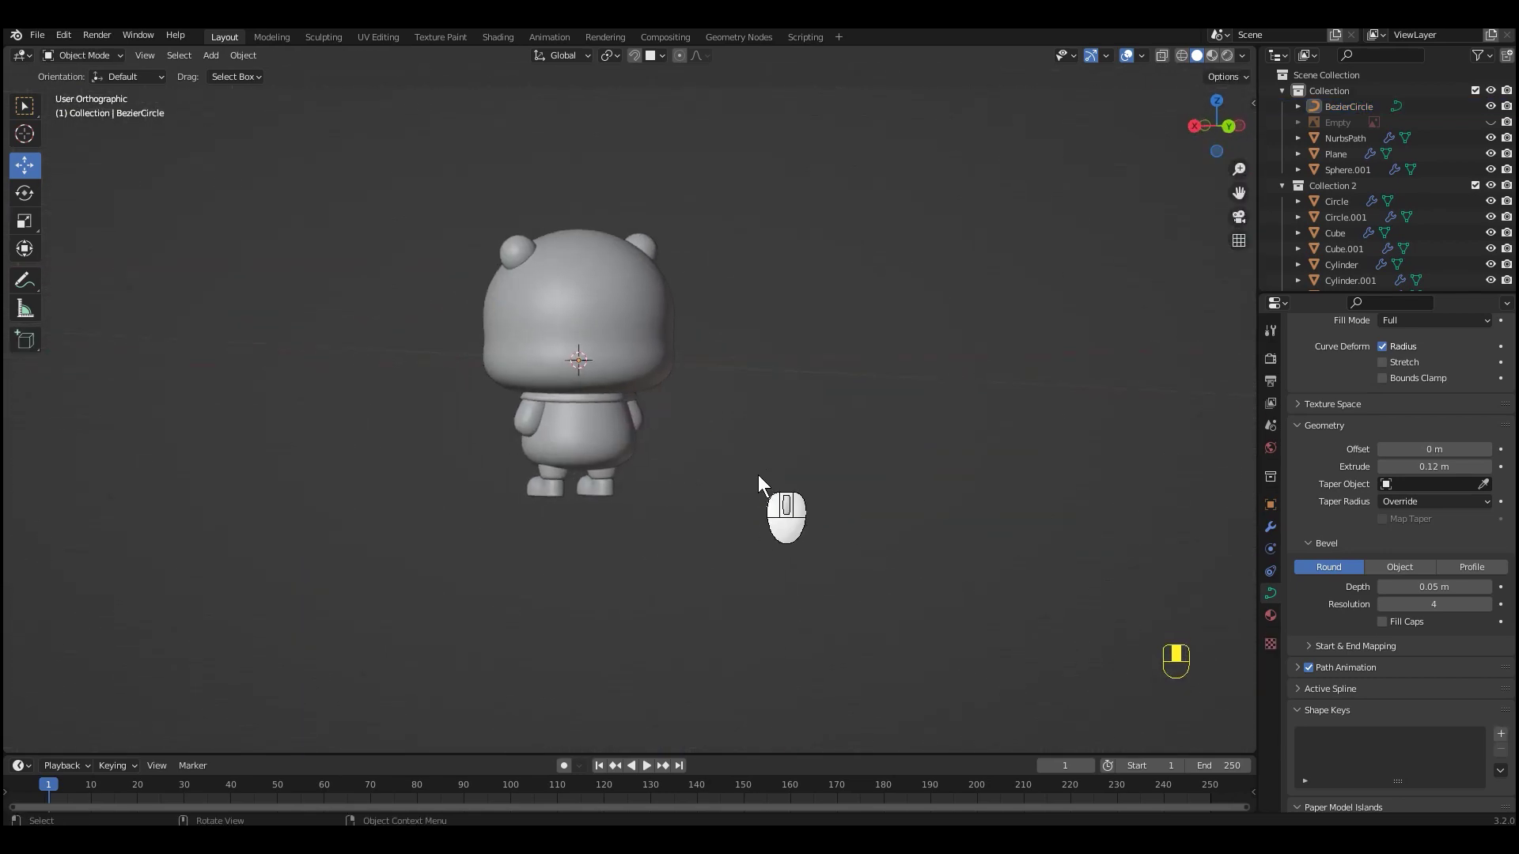
key("KP_1")
scroll(792, 471, "up", 2)
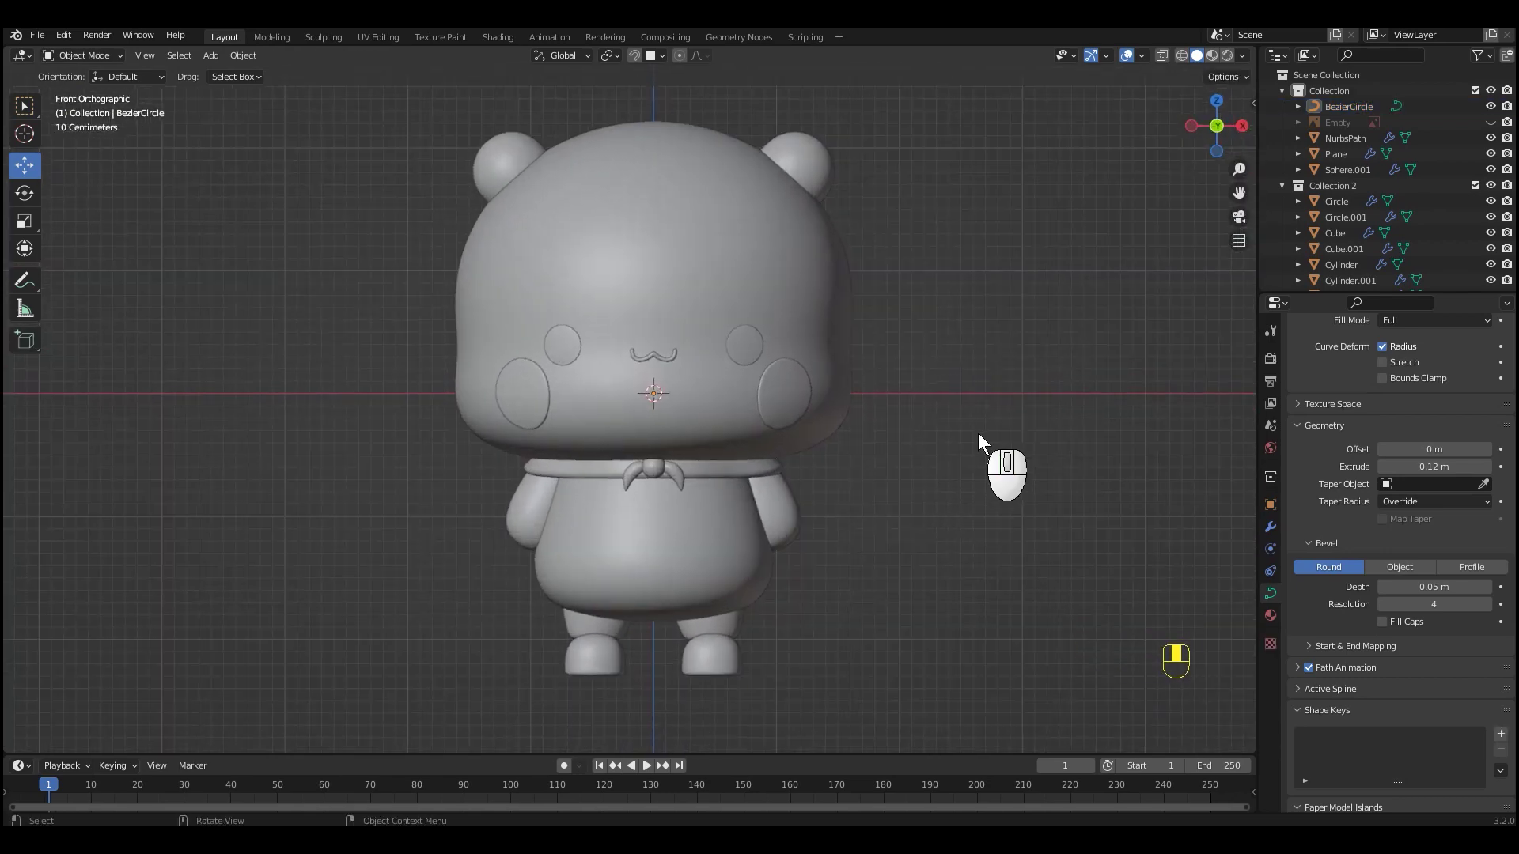
Add a 64-vertex cylinder with 1 m radius and 2 m depth and shade it smooth
key("shift+a")
mouse_move(813, 350)
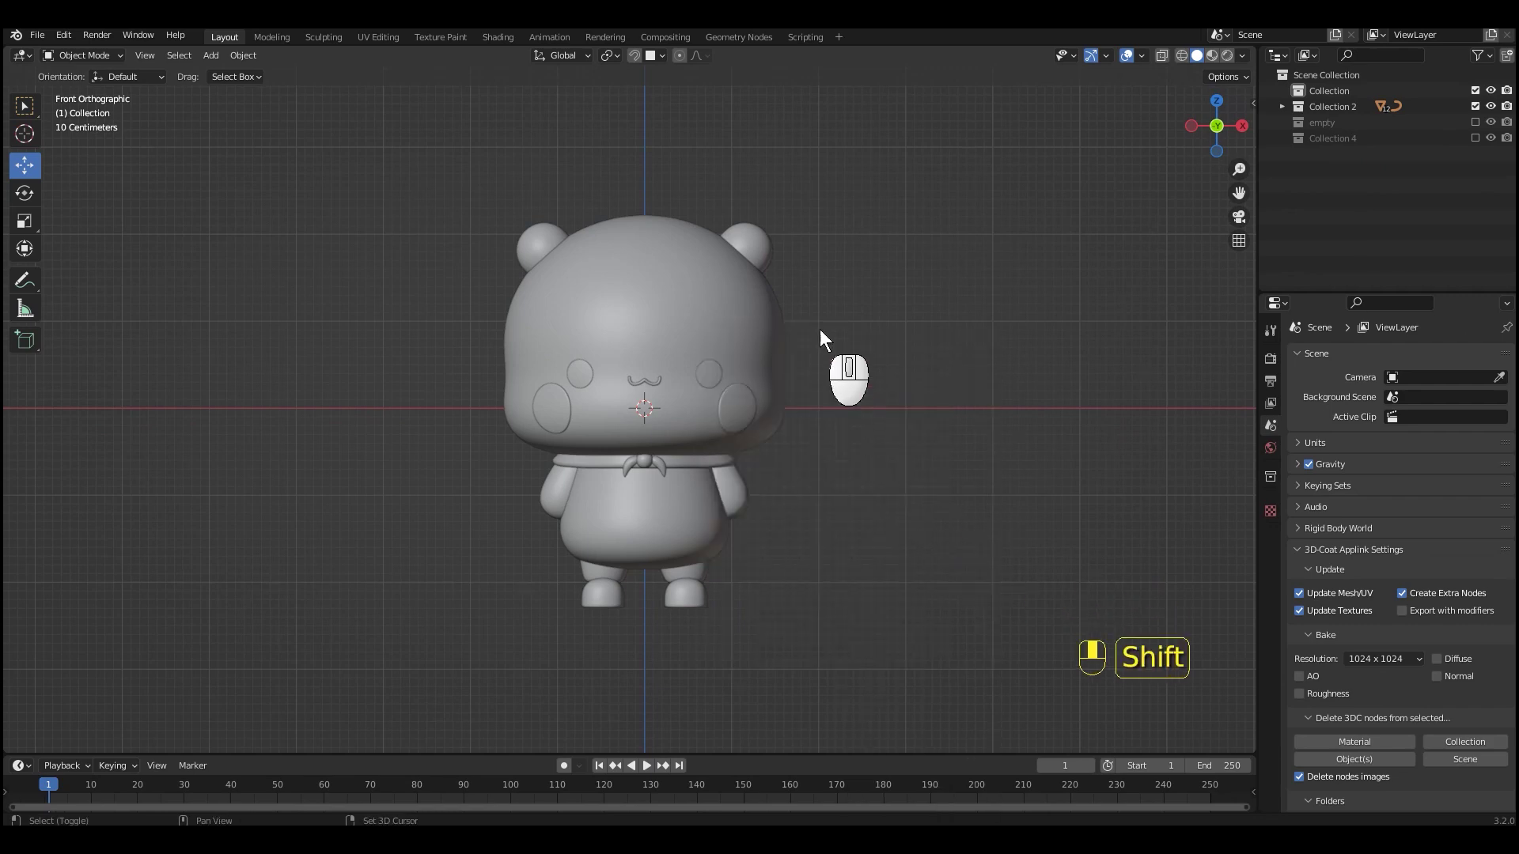
key("shift+a")
left_click(894, 406)
key("Return")
right_click(887, 438)
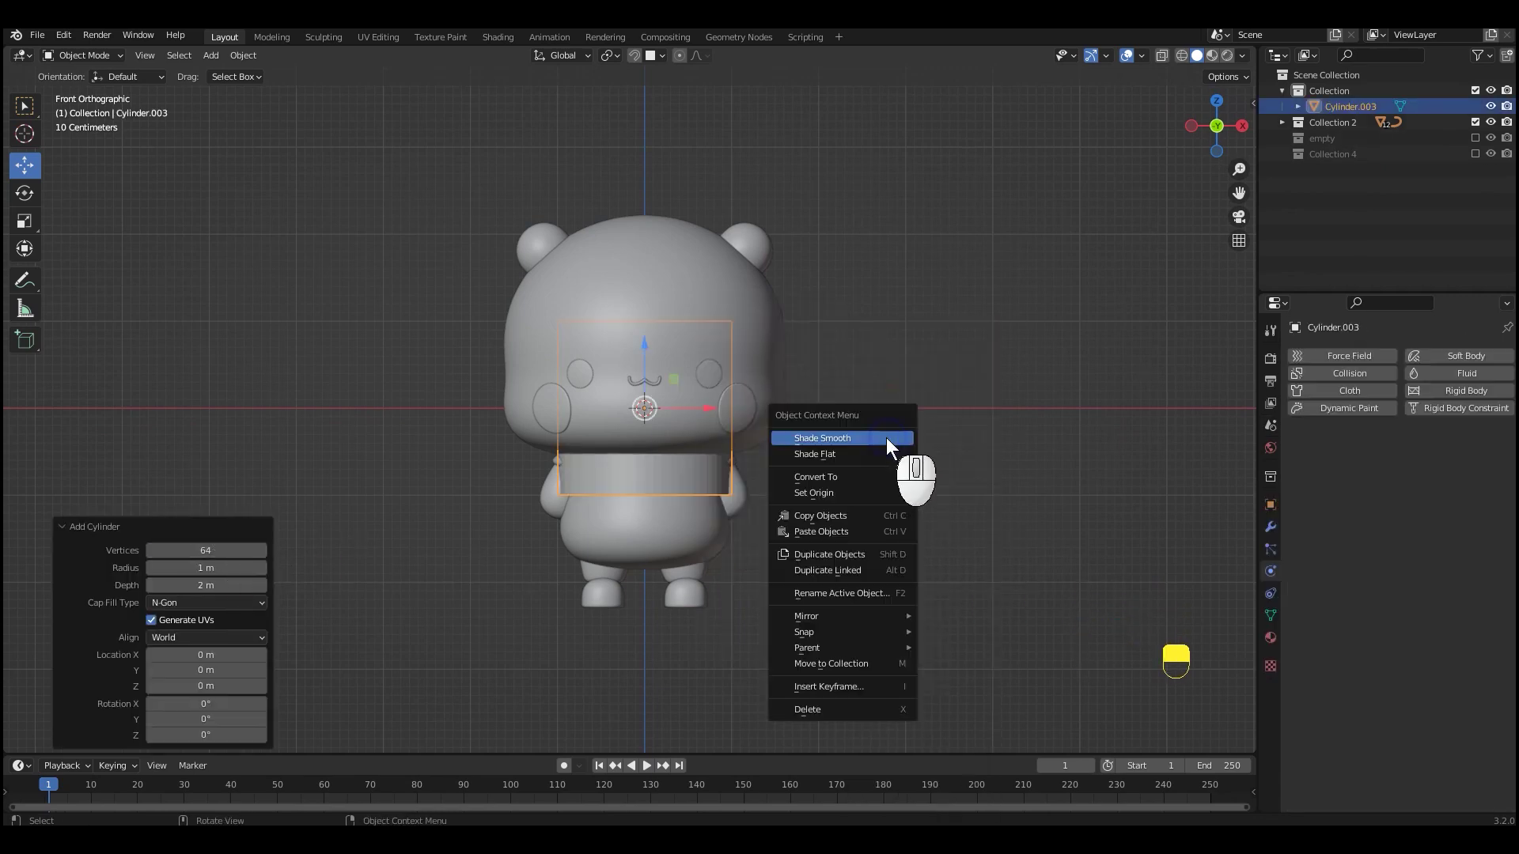
left_click(887, 439)
In Edit Mode, move the cylinder down so its top face meets the soles of the bear's feet
middle_click_drag(845, 467, 831, 403, "shift")
key("ctrl+Tab")
left_click(1004, 358)
left_click_drag(632, 276, 616, 560)
scroll(803, 498, "down", 2)
middle_click_drag(813, 495, 813, 377, "shift")
scroll(803, 380, "up", 2)
mouse_move(630, 402)
left_mouse_down()
mouse_move(628, 444)
mouse_move(633, 405)
left_mouse_up()
scroll(857, 501, "up", 5)
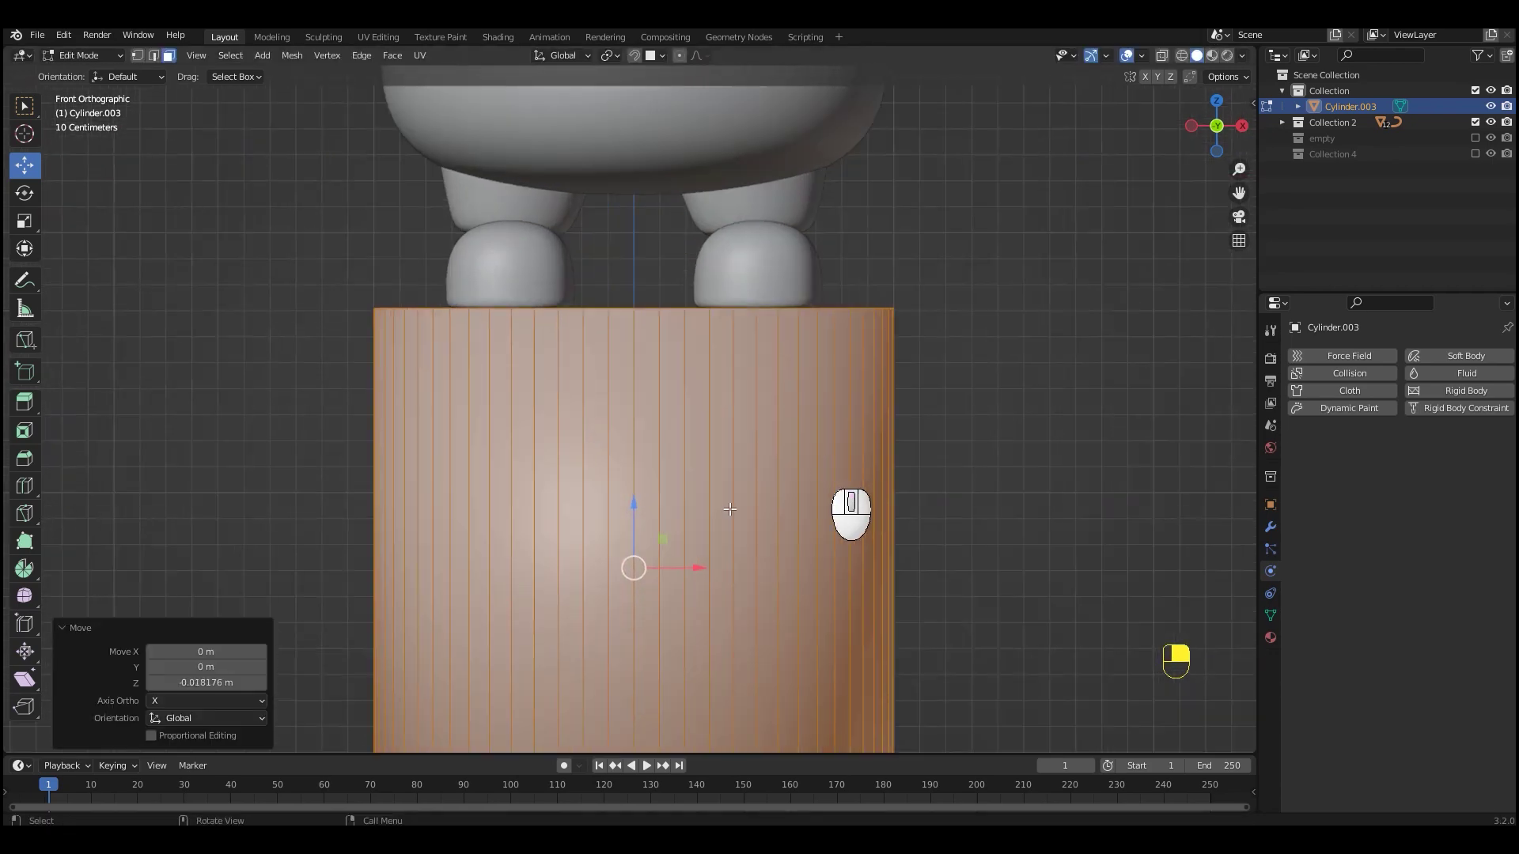
Scale the cylinder about 1.5 times wider in X and Y, keeping its height
scroll(763, 485, "down", 3)
key("s")
key("shift+z")
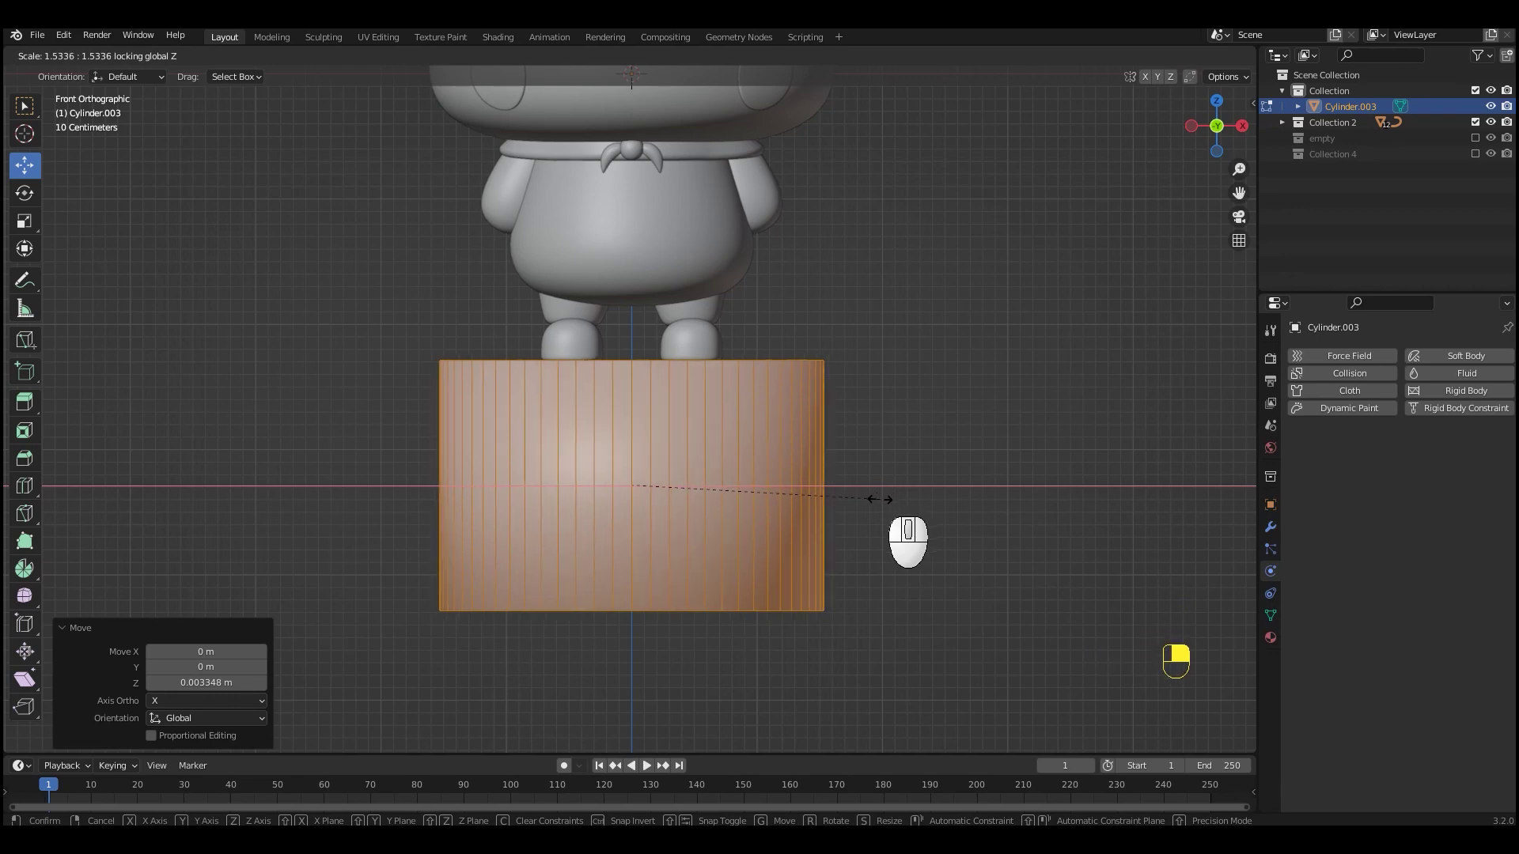
left_click(875, 500)
middle_click_drag(874, 500, 828, 506)
Raise the cylinder's bottom vertices along Z to form a low pedestal and return to Object Mode
key("KP_1")
key("1")
key("shift+z")
left_click_drag(882, 580, 358, 672)
key("shift+z")
left_click_drag(633, 542, 635, 409)
scroll(797, 439, "down", 3)
scroll(800, 440, "up", 1)
middle_click_drag(794, 380, 815, 484, "shift")
key("Tab")
middle_click_drag(934, 407, 927, 445, "shift")
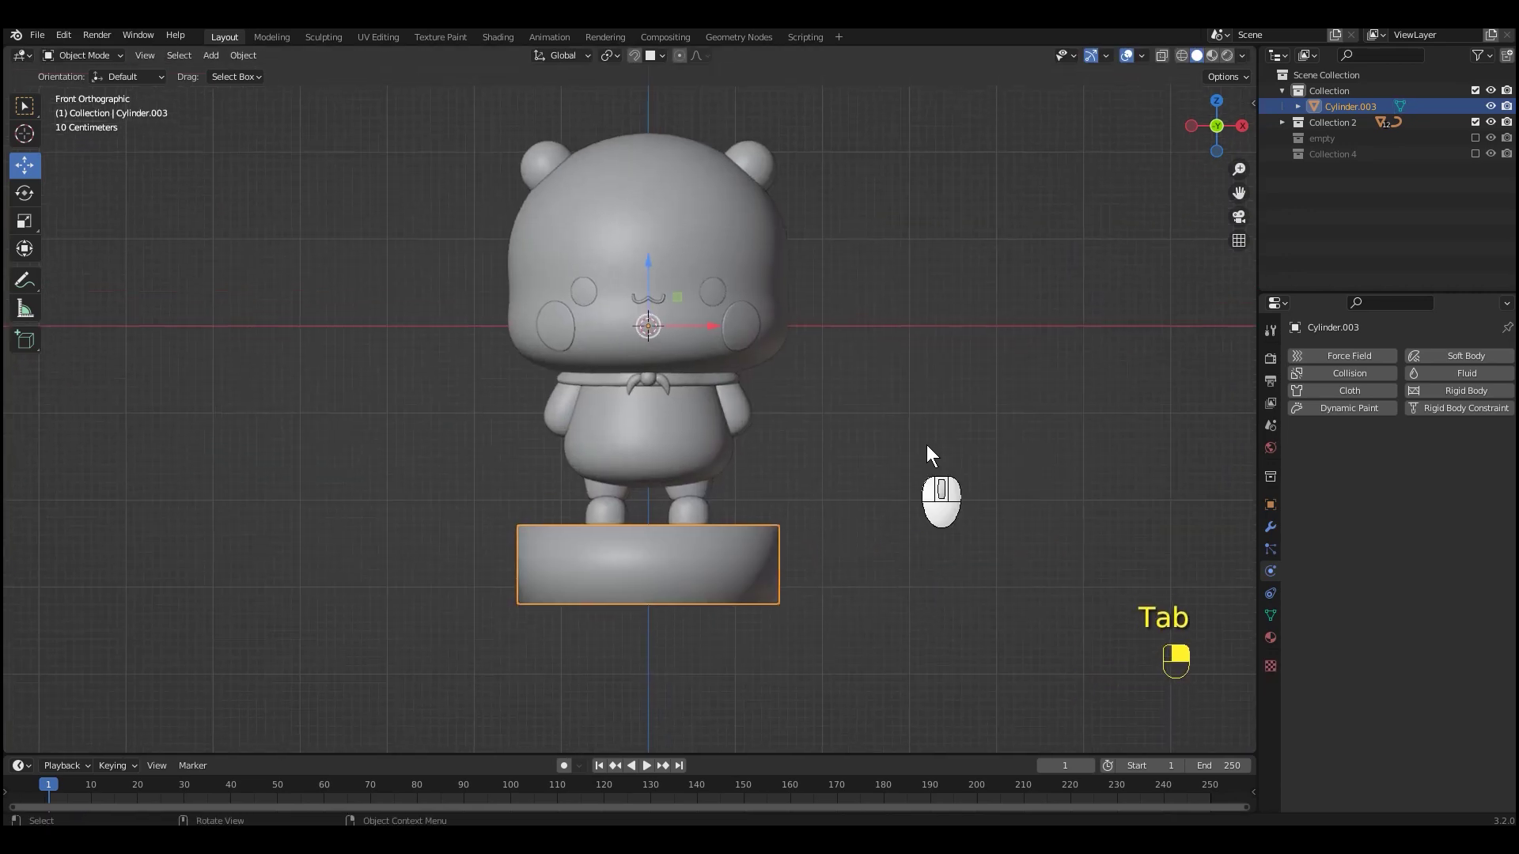
Add a Bevel modifier to the pedestal with an amount of 0.1 m and 3 segments
left_click(1270, 528)
left_click(1393, 391)
left_click(1227, 419)
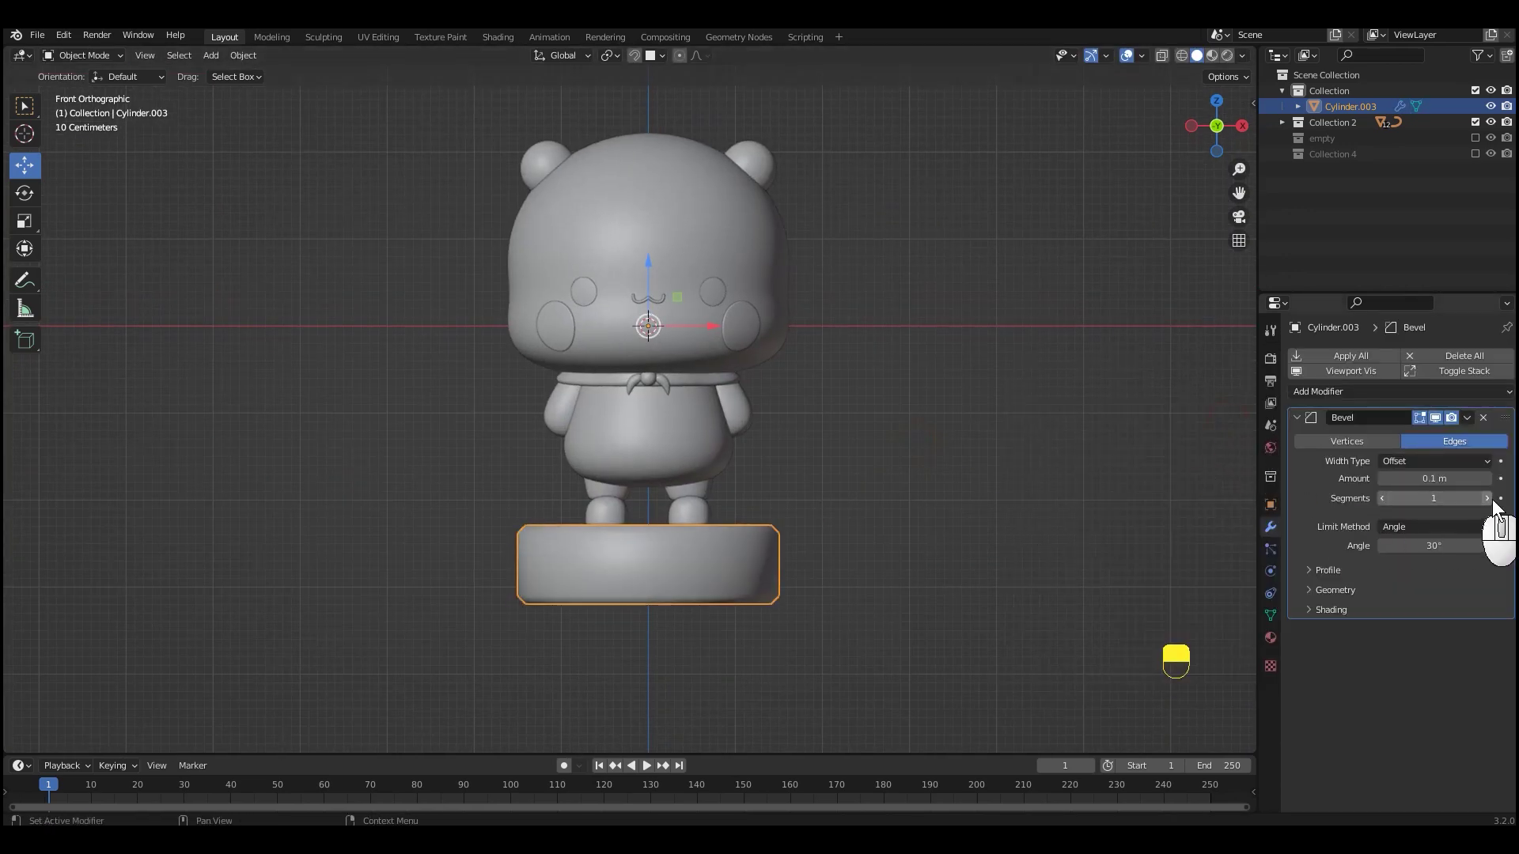
scroll(960, 494, "up", 4)
middle_click_drag(938, 495, 968, 539)
scroll(934, 510, "down", 4)
key("KP_1")
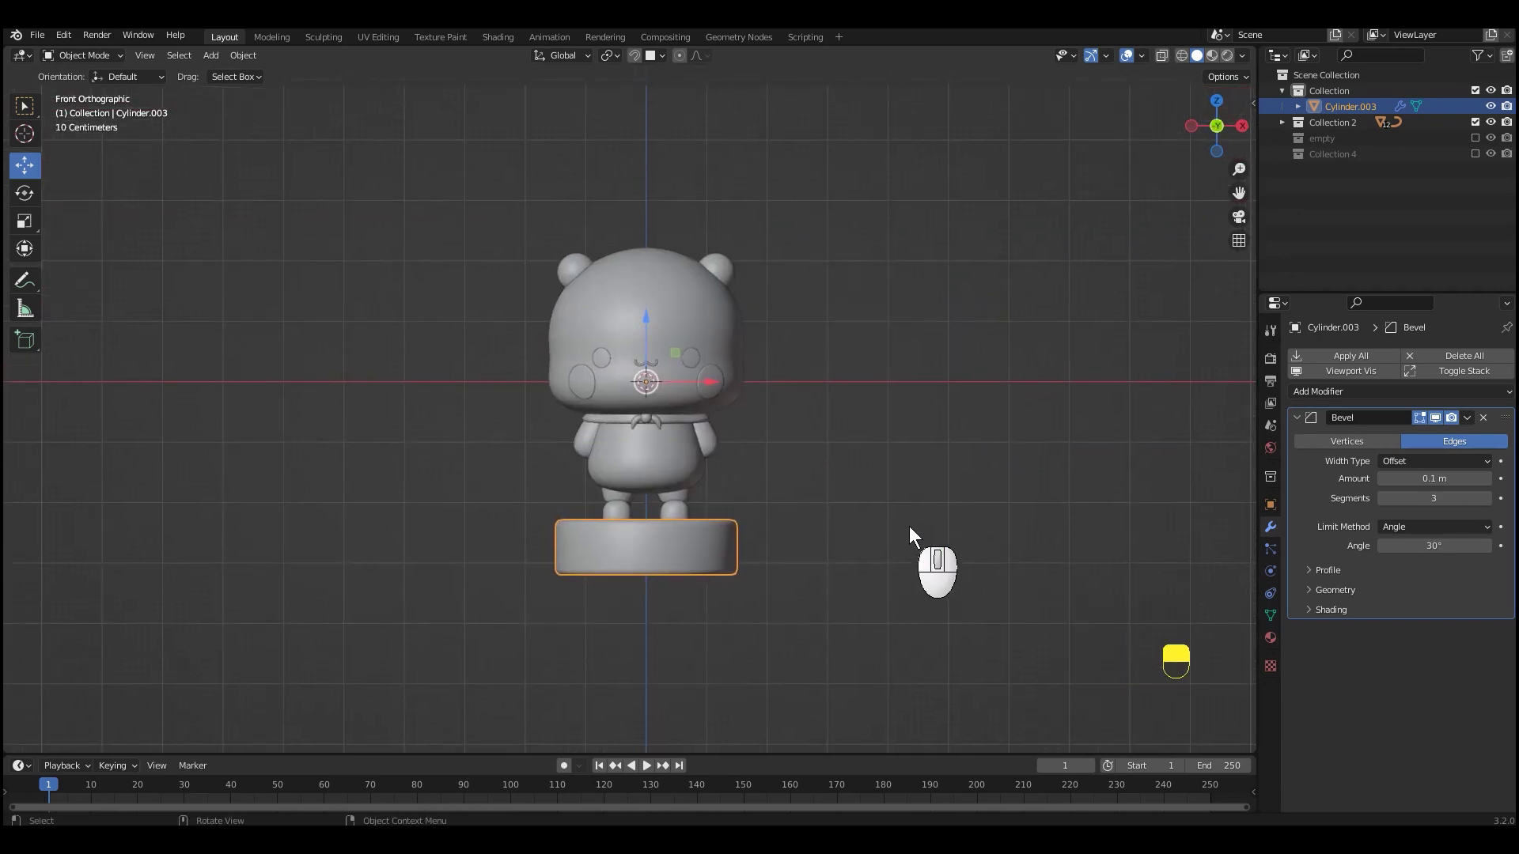
Add a camera, place it at Y -12.99 m with an X rotation of 100°, and look through it
key("shift+a")
left_click(761, 598)
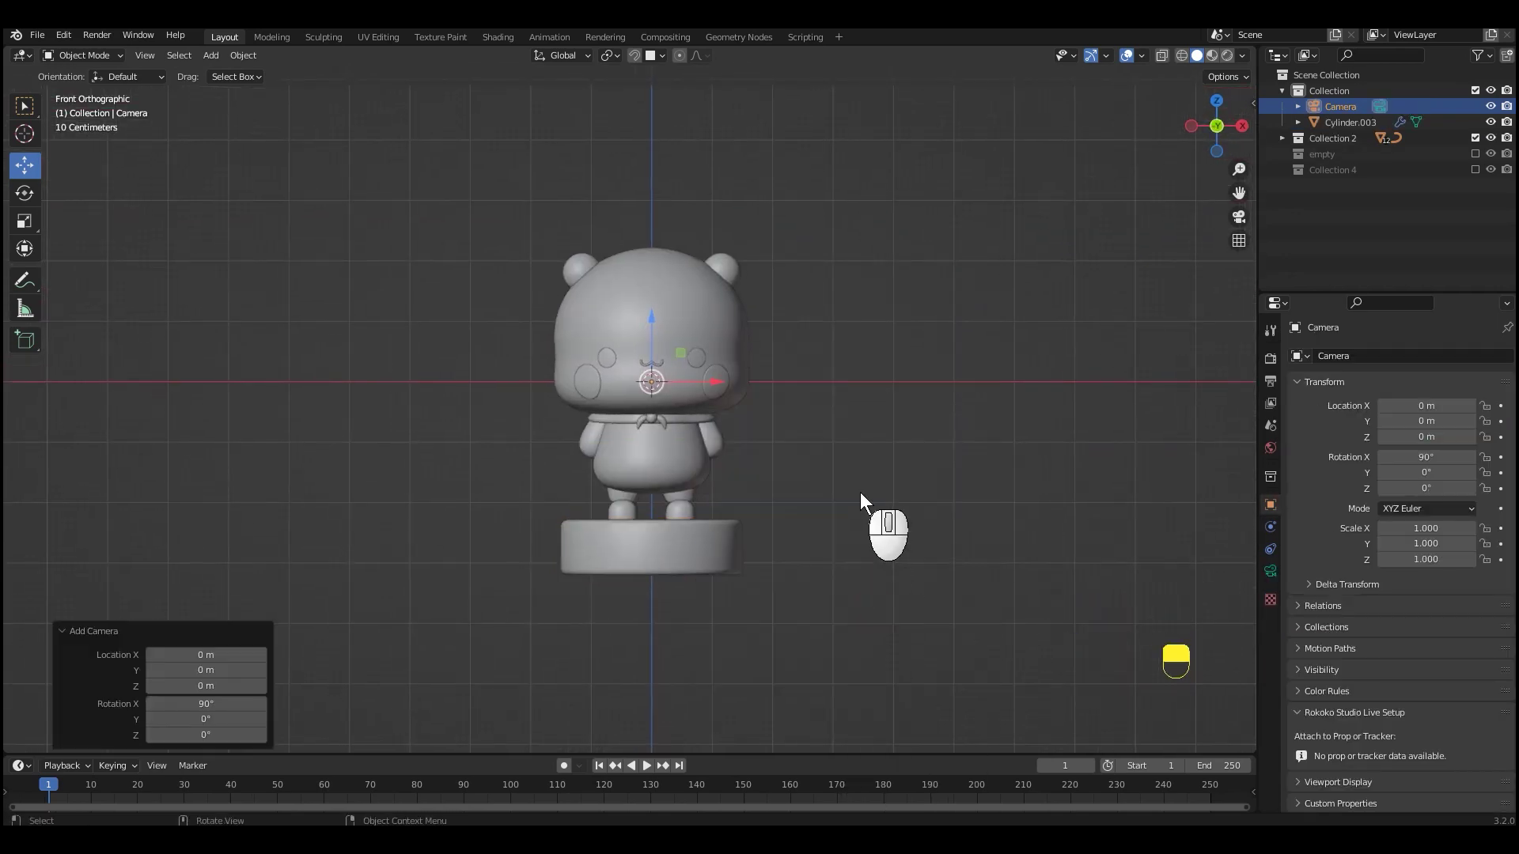
key("KP_3")
scroll(850, 494, "down", 3)
middle_click_drag(847, 492, 950, 497, "shift")
key("n")
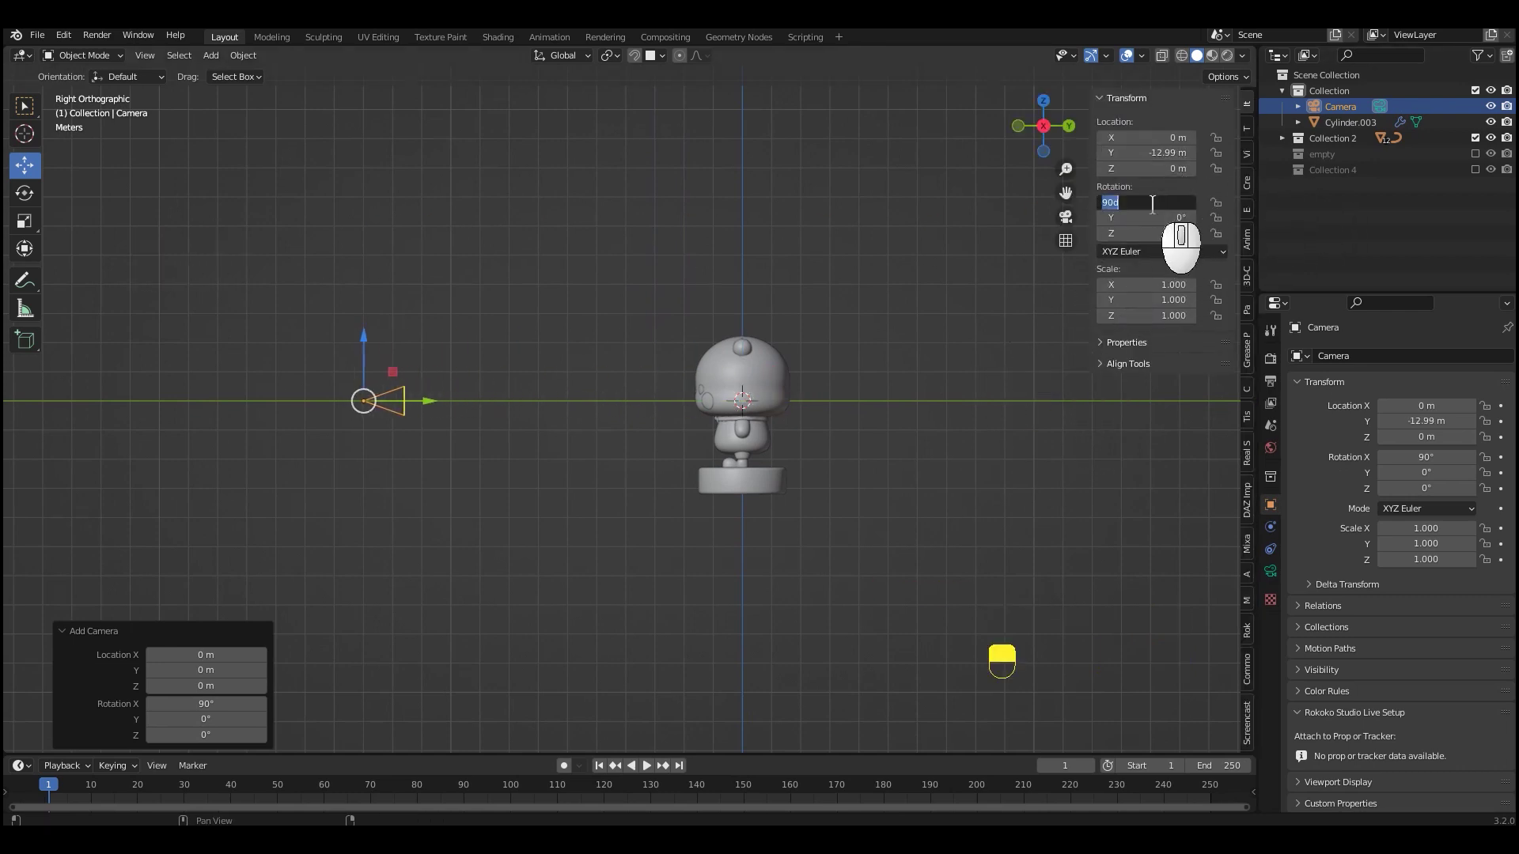
key("KP_0")
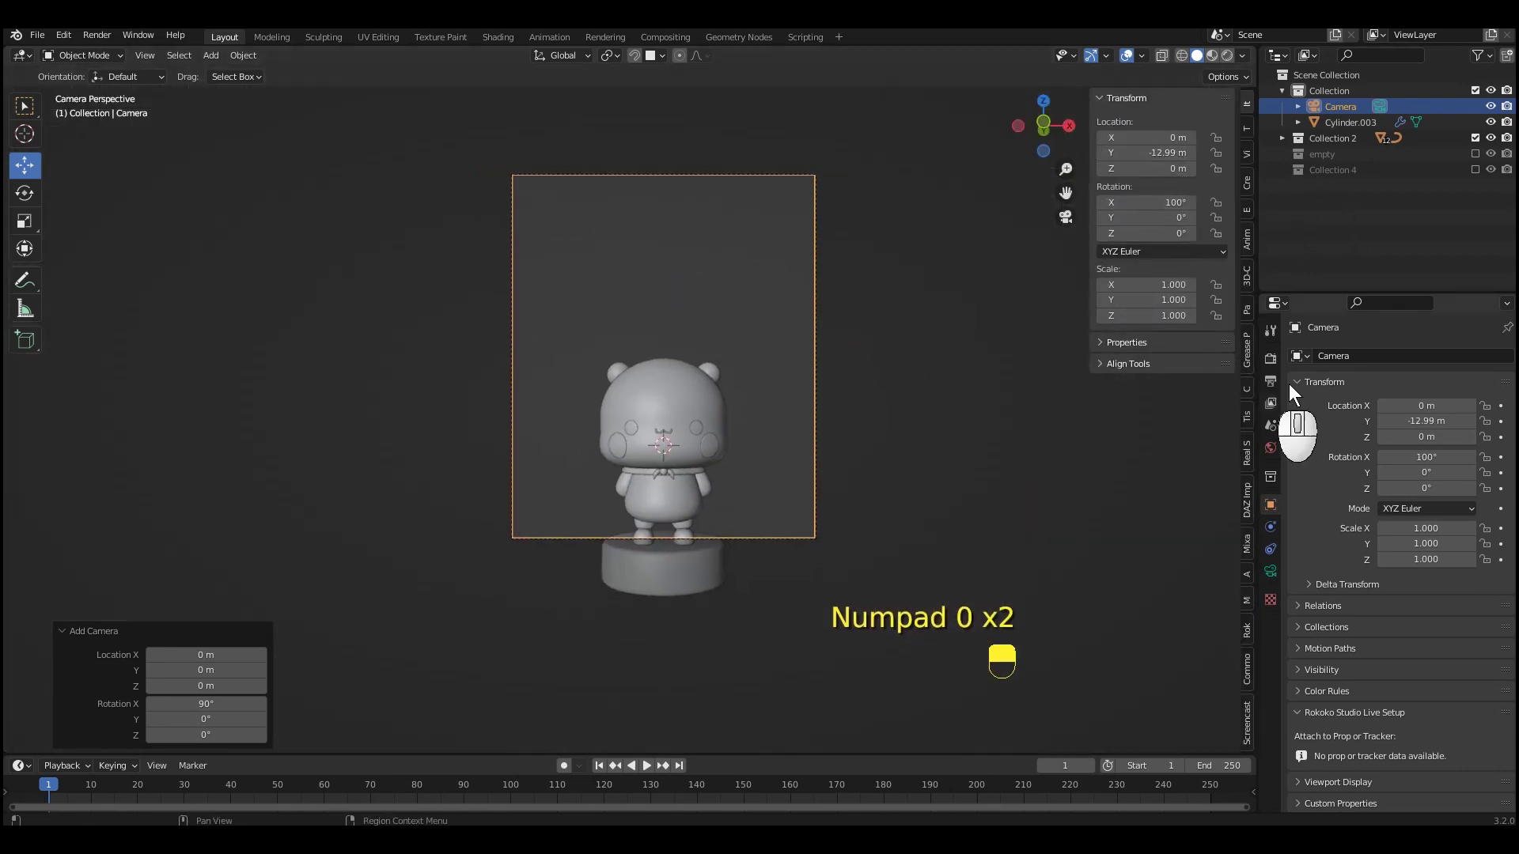
Open the output format settings and lower the camera to about -1.41 m on Z
left_click(1271, 382)
left_click_drag(1148, 168, 1006, 214)
middle_click_drag(902, 328, 852, 449, "shift")
scroll(852, 449, "up", 2)
Set the camera's X rotation to 98° and its location to Y -11.66 m and Z -1.67 m
left_click_drag(1149, 202, 1112, 169)
left_click(1154, 205)
type("98")
key("Return")
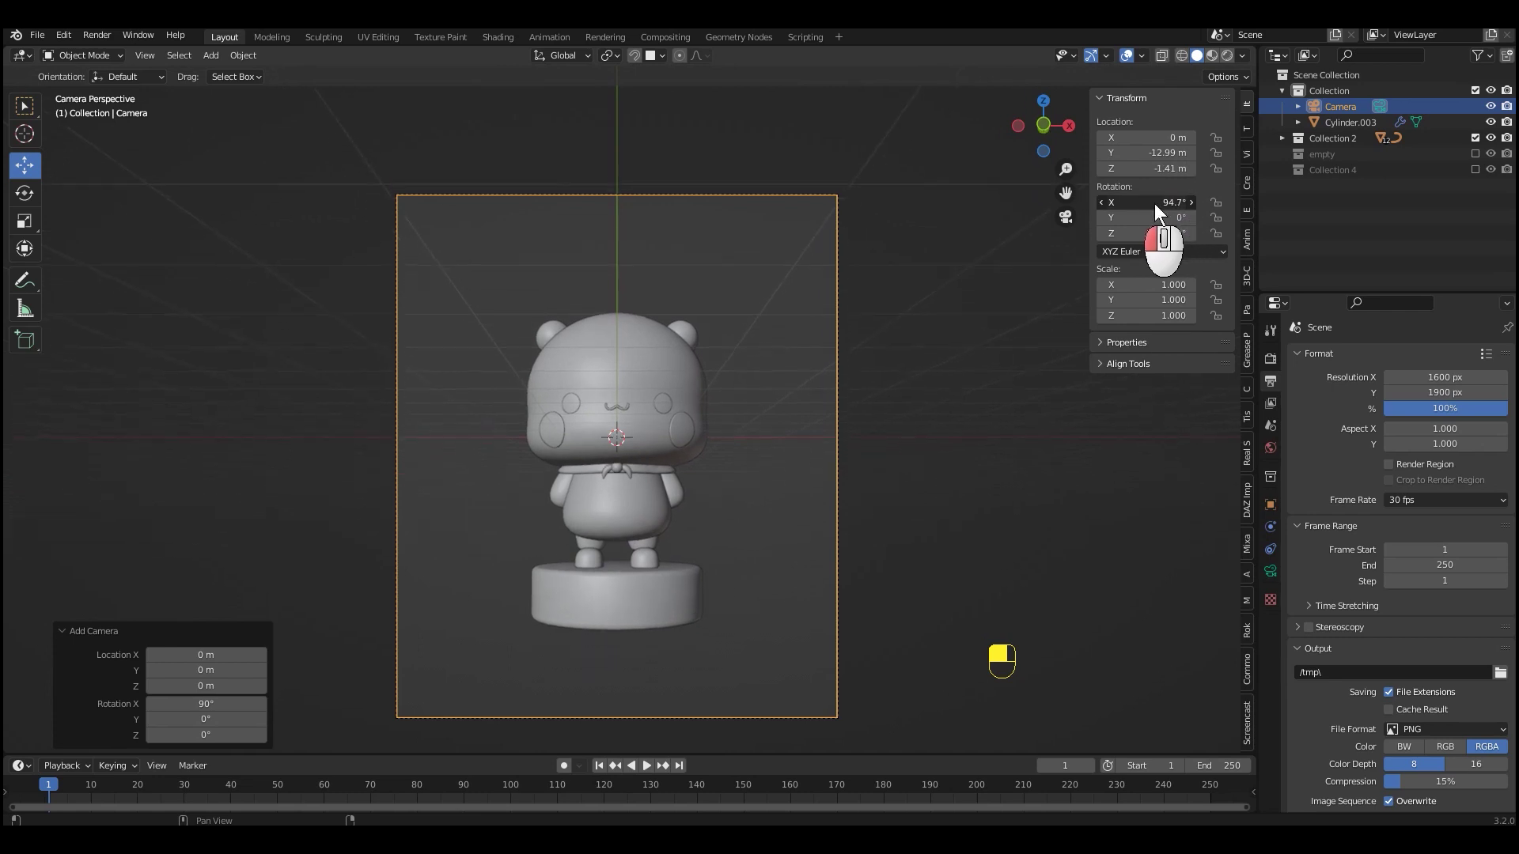
left_click_drag(1154, 203, 1184, 202)
left_click_drag(1155, 153, 1305, 161)
left_click_drag(1153, 169, 1166, 172)
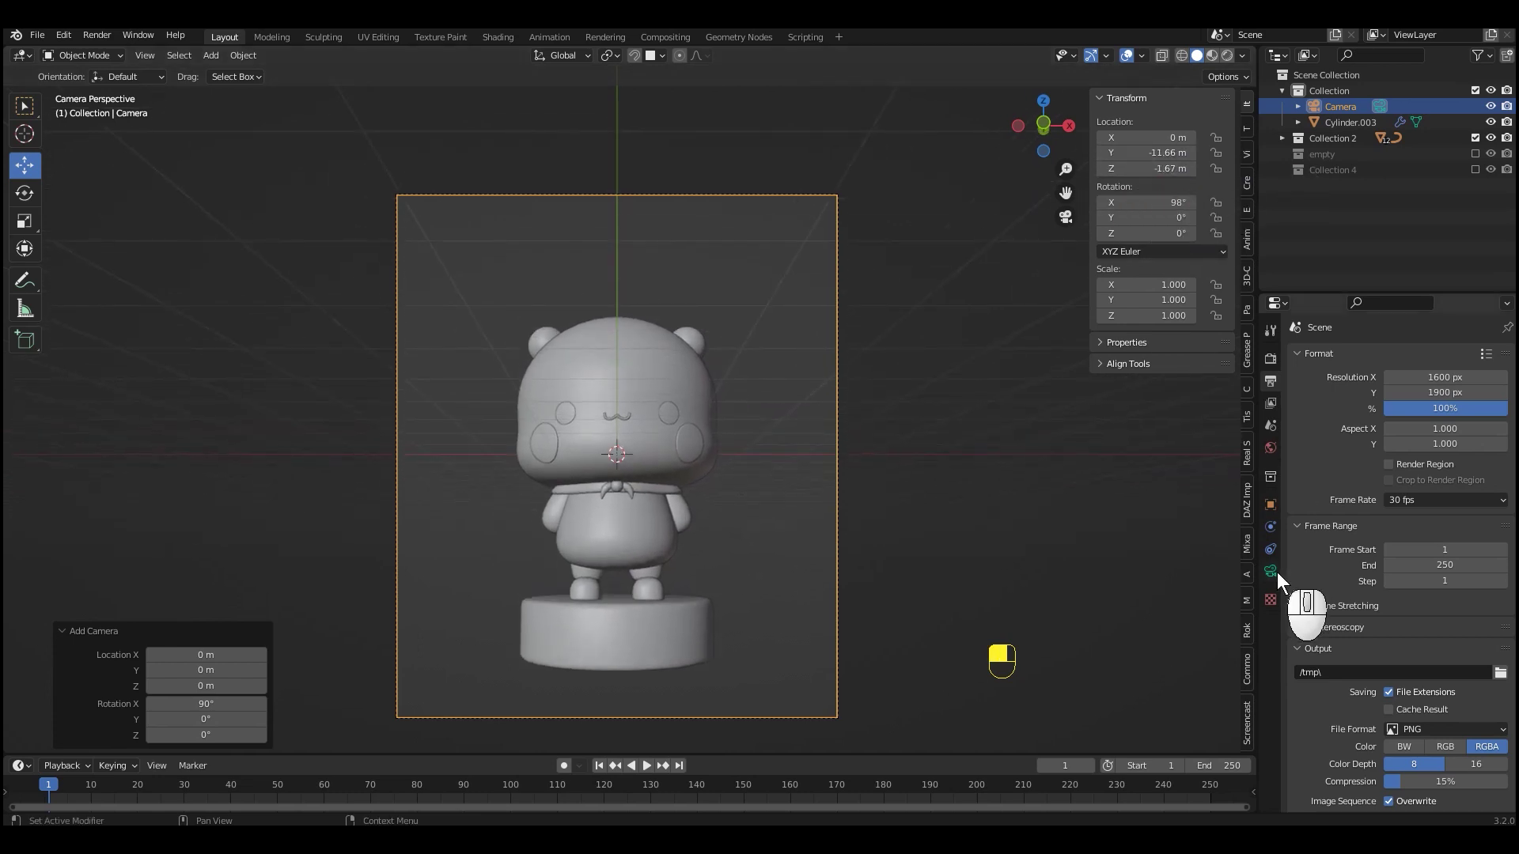
Render with Cycles using the Experimental feature set and GPU Compute, with viewport samples of 8192 maximum and 4096 minimum, and save the file
left_click(1270, 572)
left_click(1270, 358)
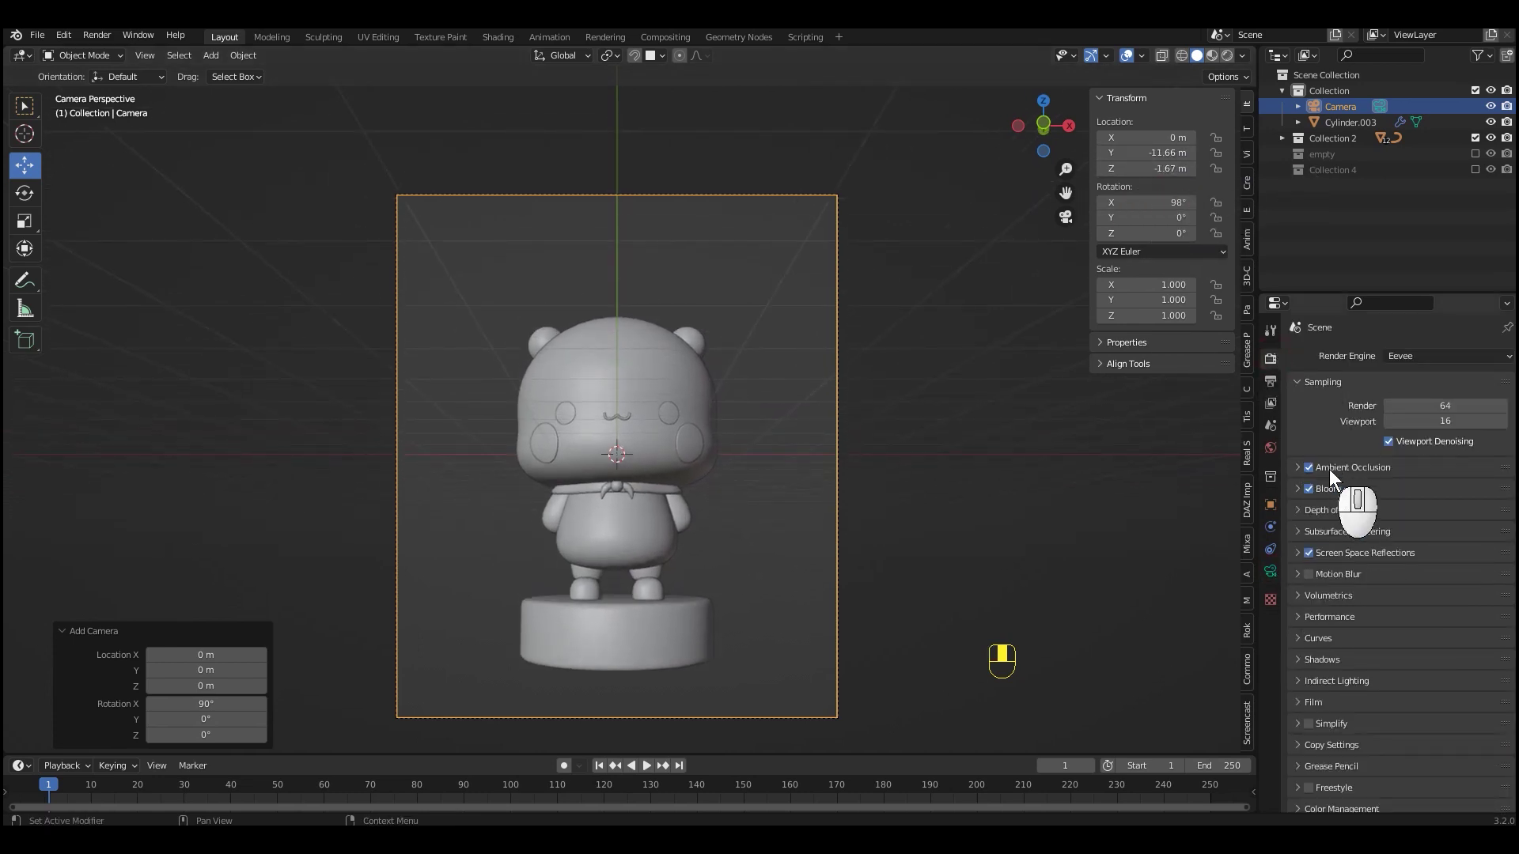
left_click(1400, 408)
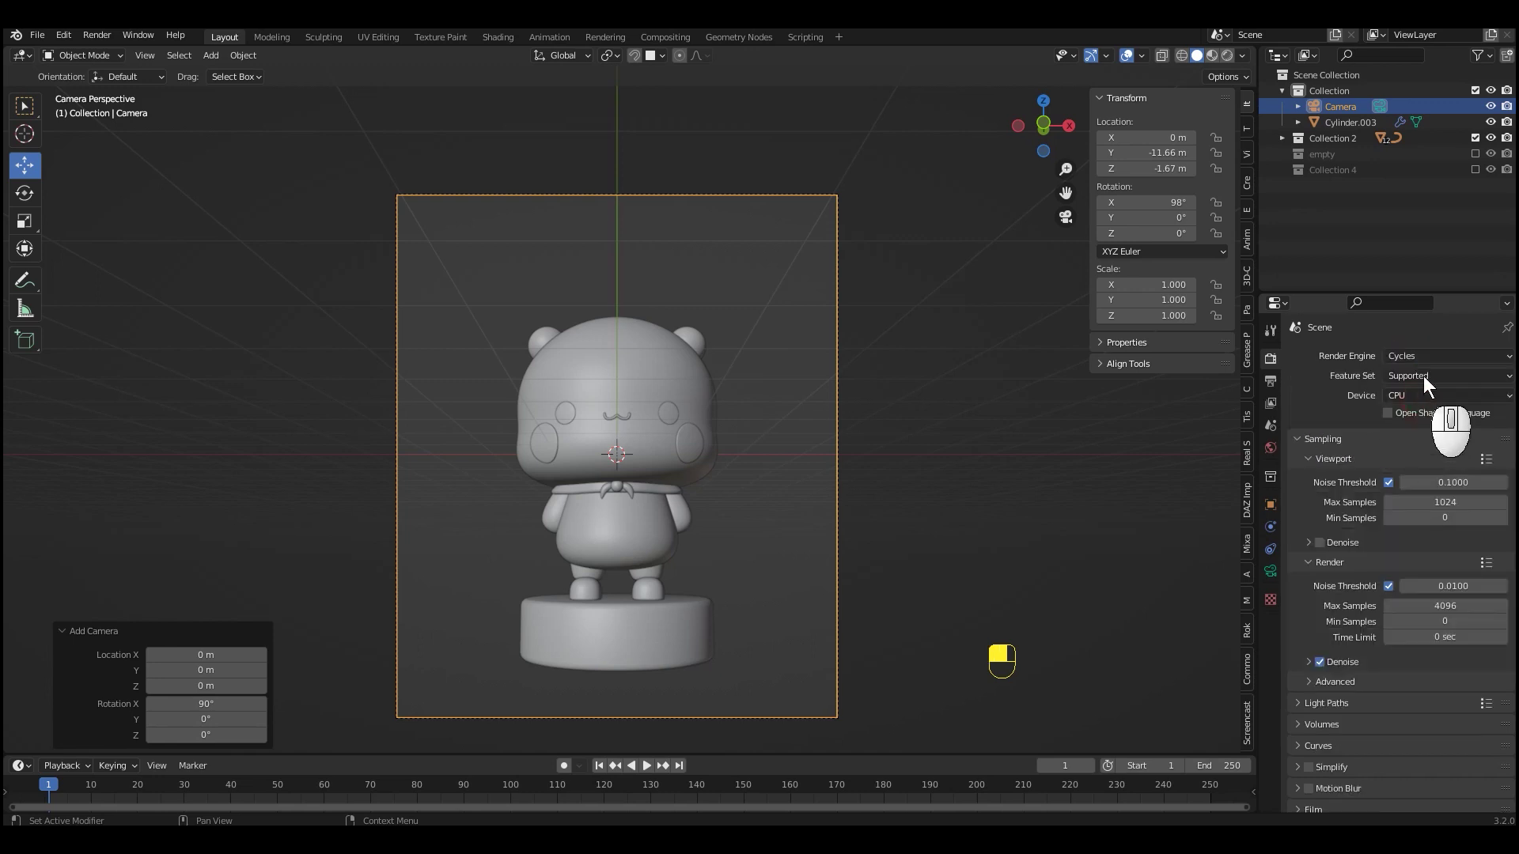
left_click(1436, 485)
type("8")
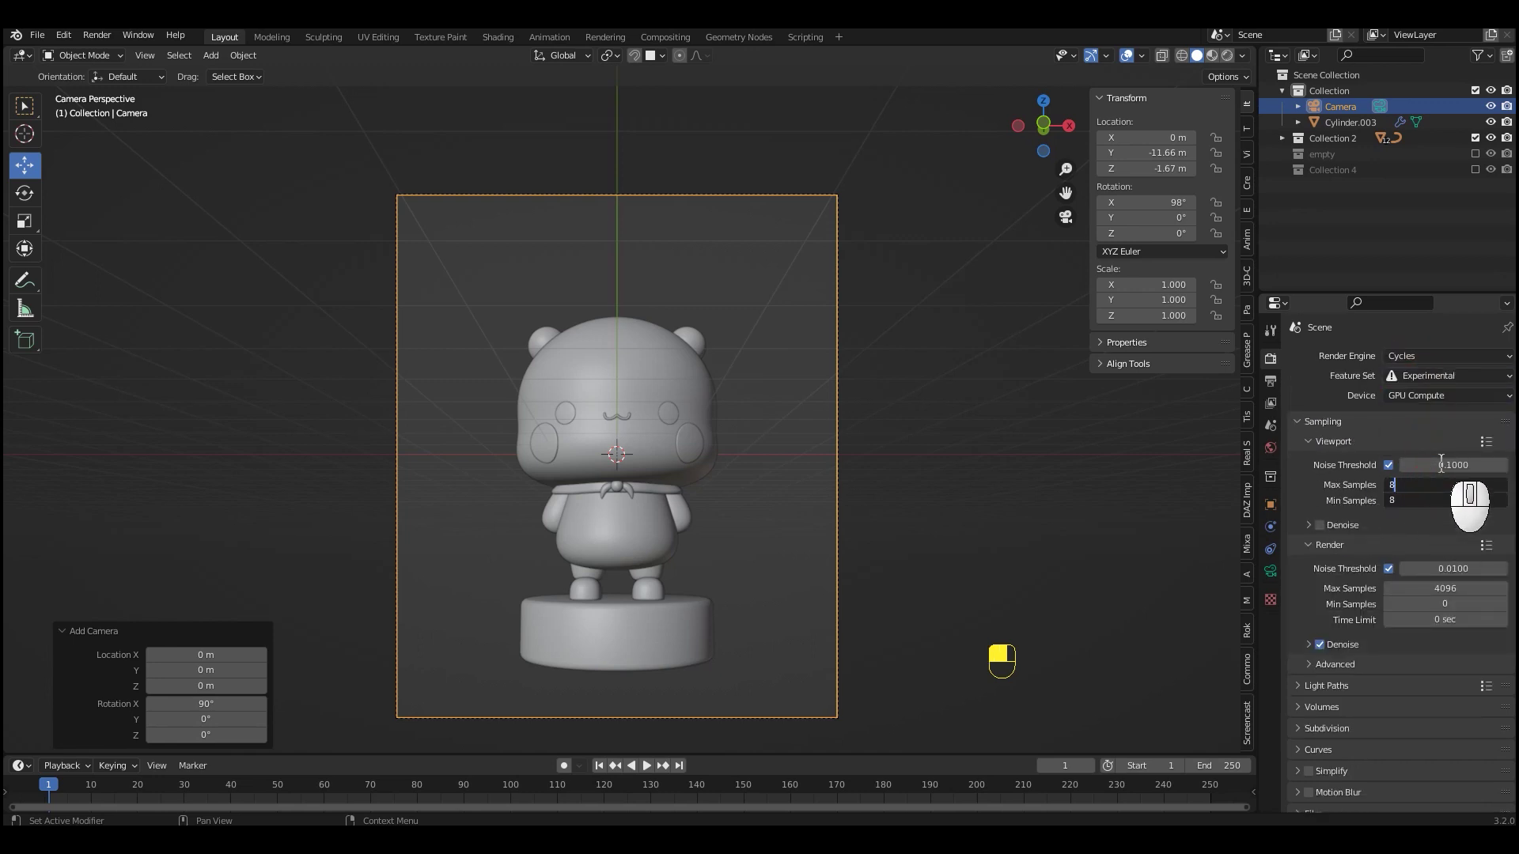
middle_click_drag(990, 438, 1009, 397, "shift")
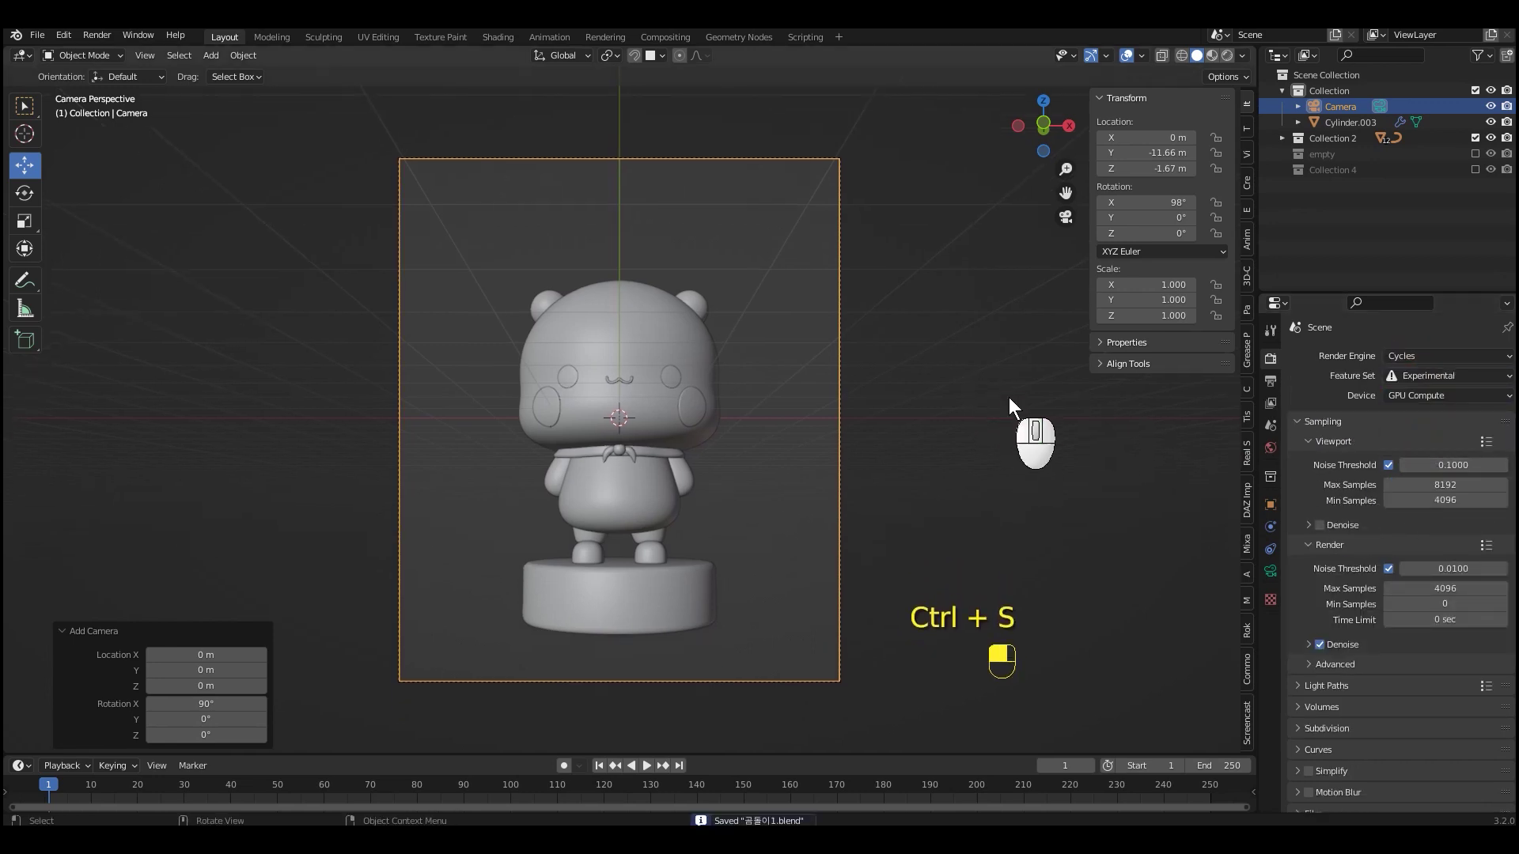
Use studio_small_03_4k.hdr as the world's Environment Texture and show the viewport in rendered shading
left_click(1271, 448)
left_click(1385, 456)
left_click(1163, 516)
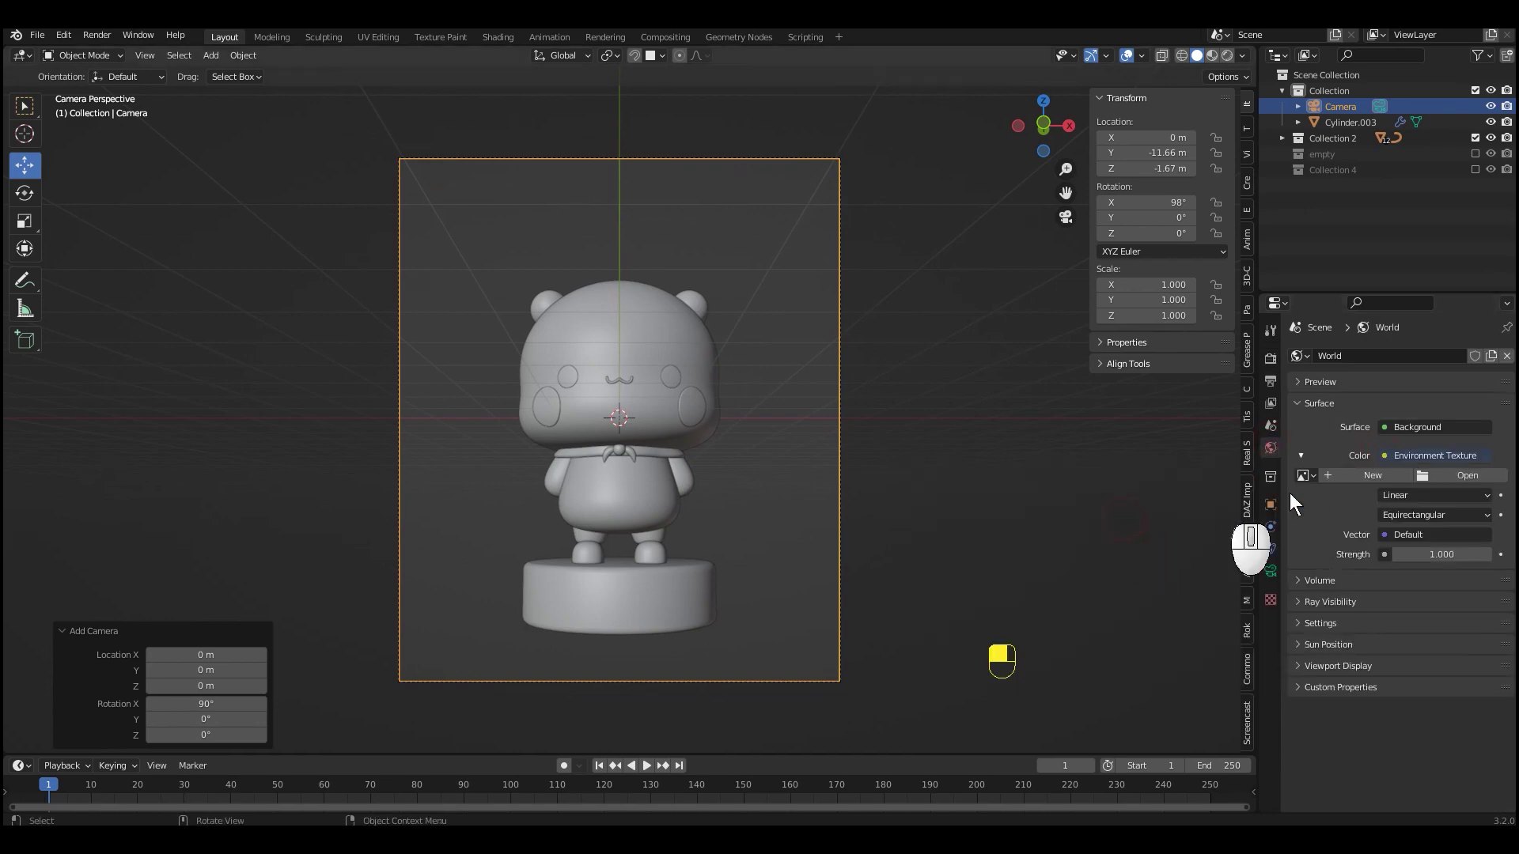
left_click(1462, 476)
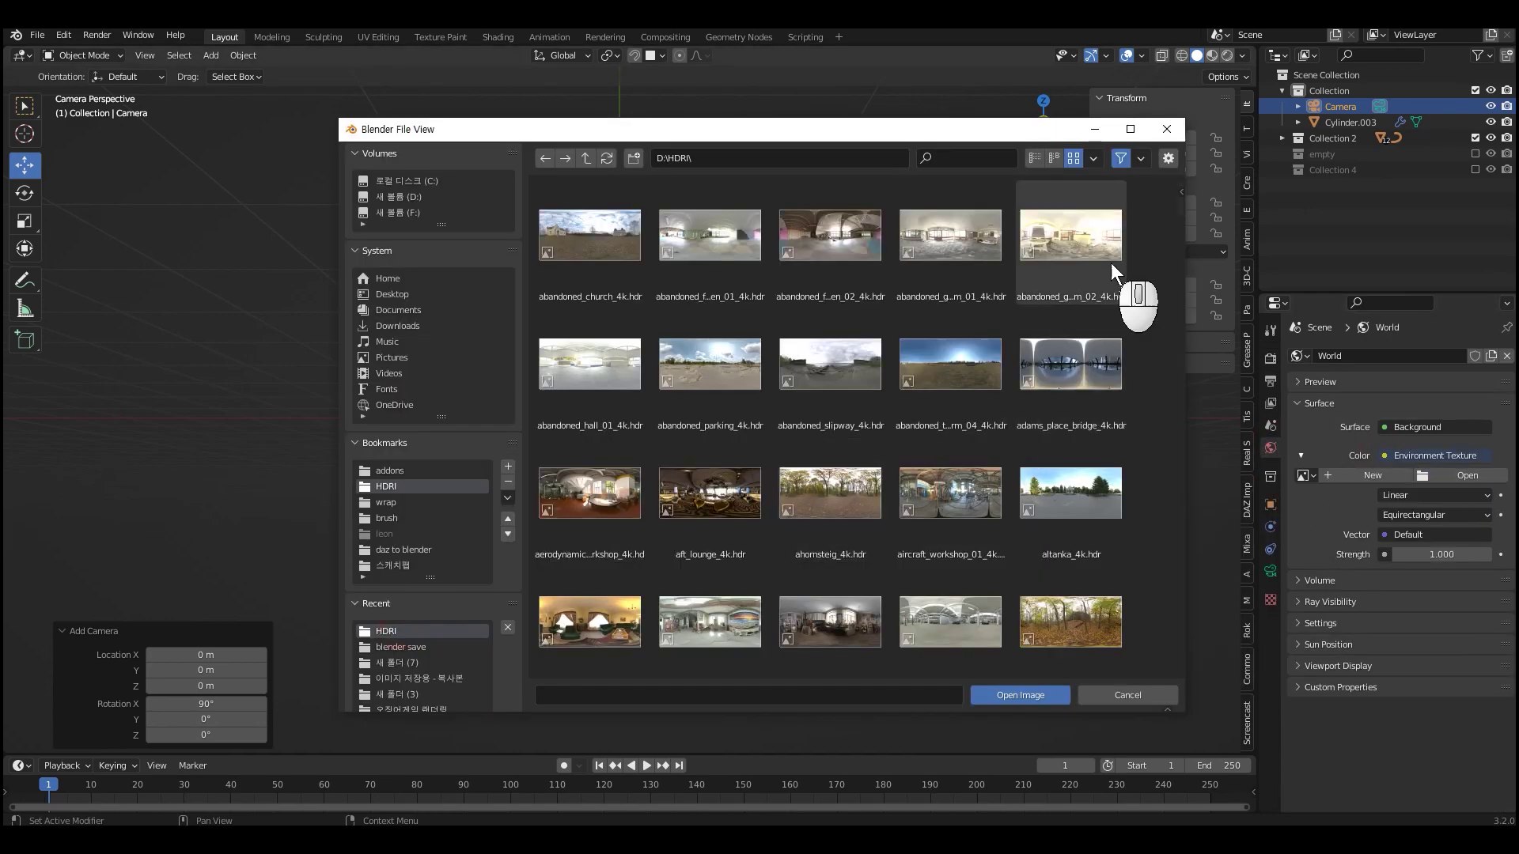
left_click_drag(1179, 203, 1151, 589)
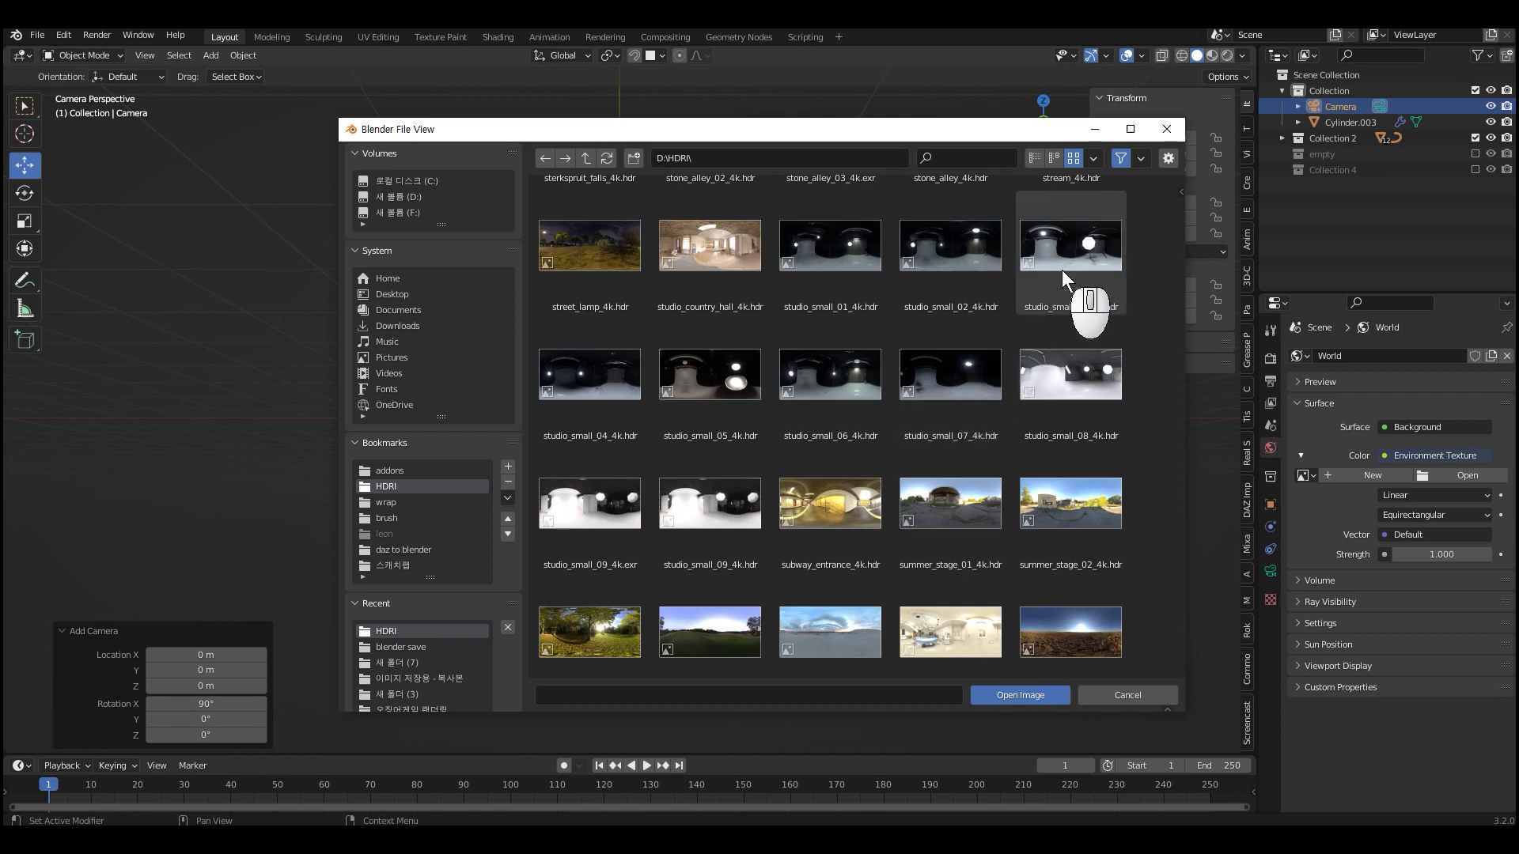
double_click(1062, 245)
left_click(1227, 56)
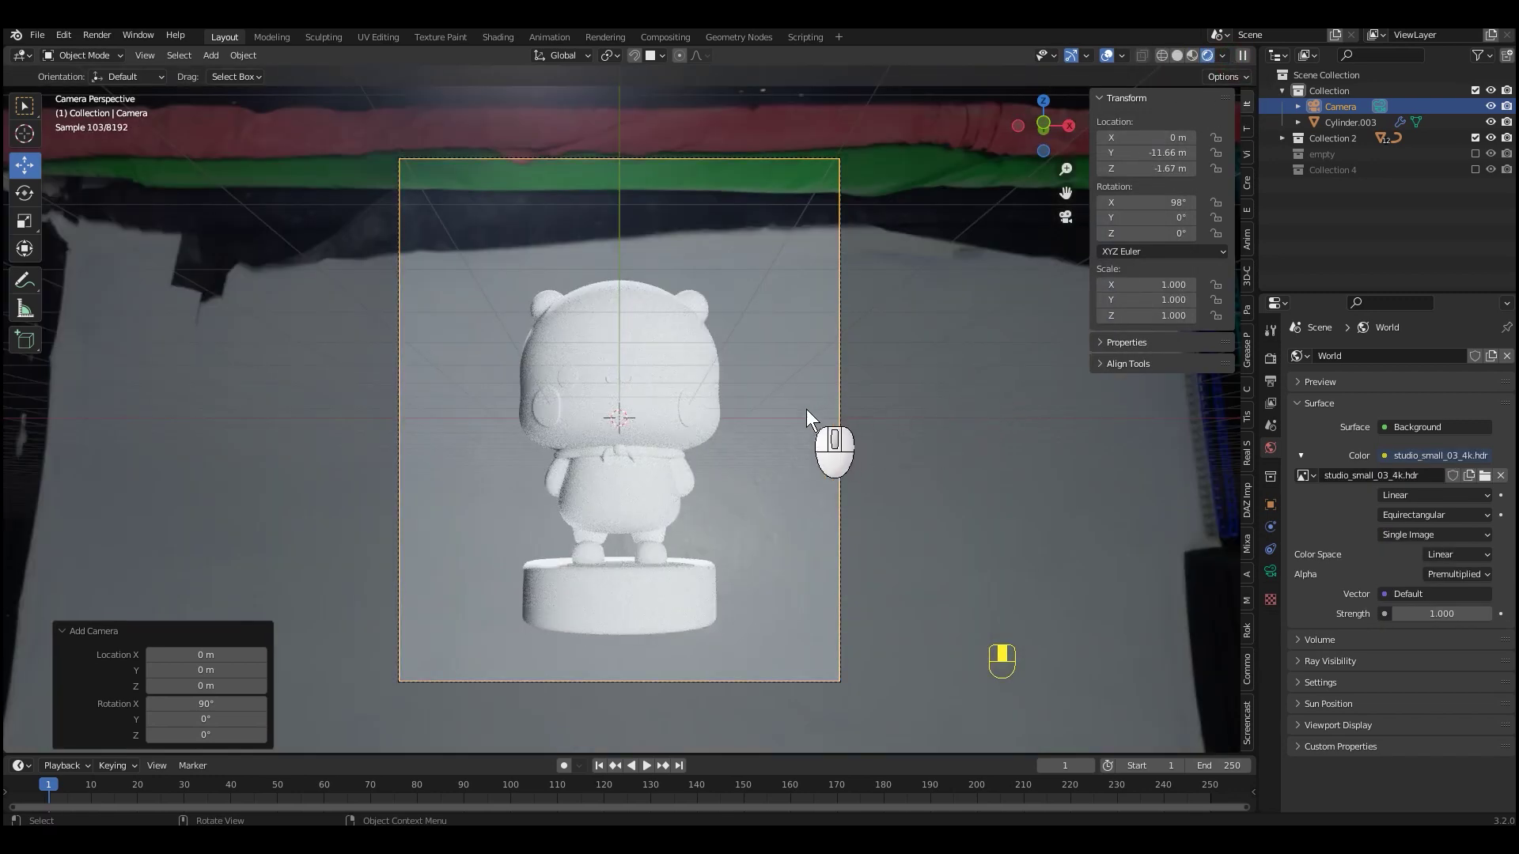
In the Shading workspace, add Mapping and Texture Coordinate nodes to the world's environment texture, and return the shader editor to object materials
left_click(497, 37)
left_click(300, 492)
left_click(319, 526)
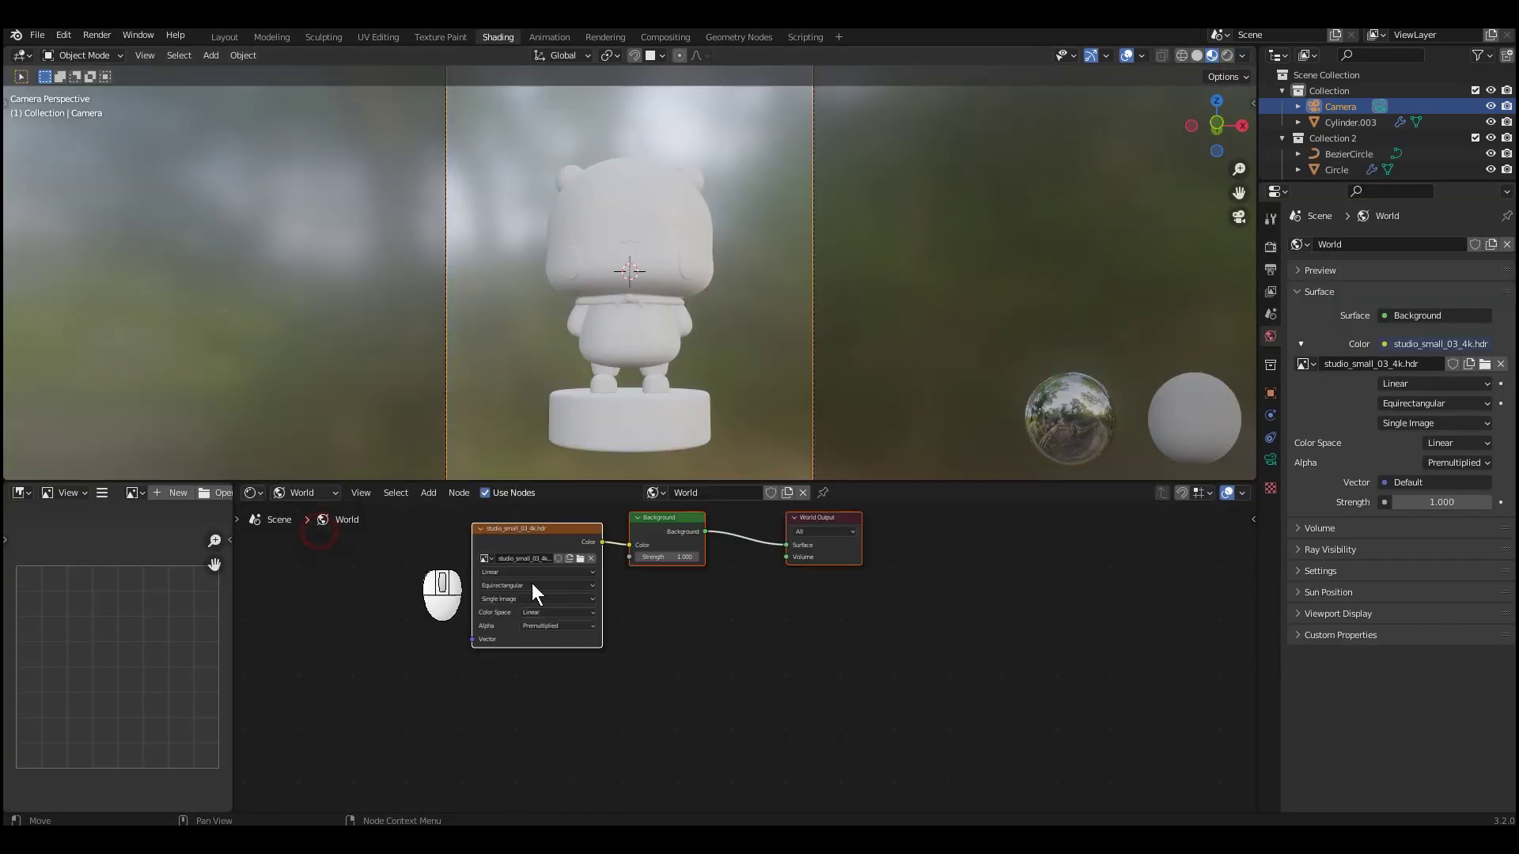
key("ctrl+t")
left_click(303, 493)
left_click(315, 510)
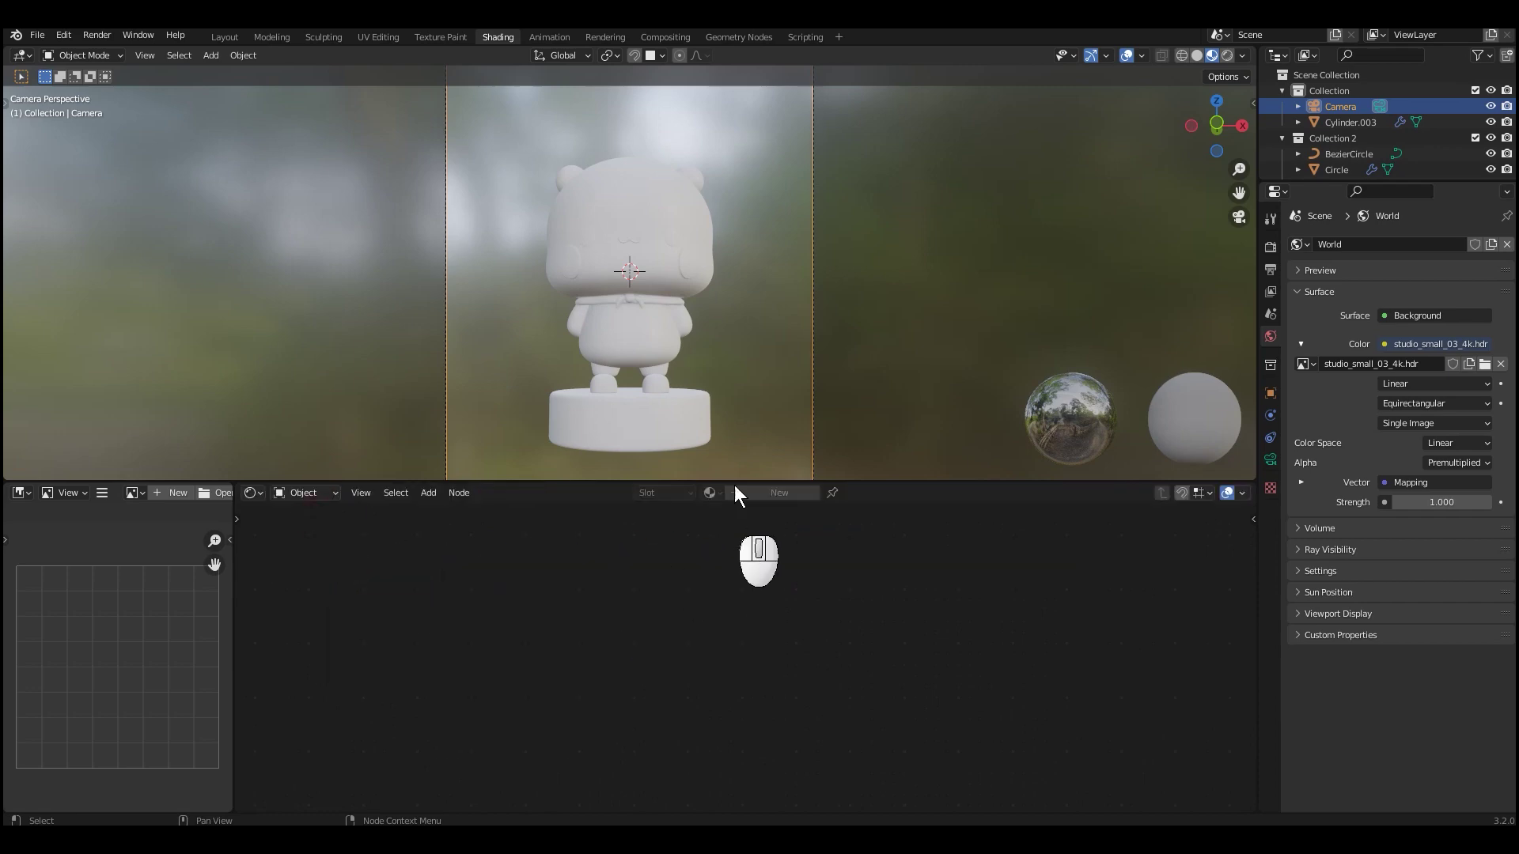
Show the rendered viewport and make the film background transparent
left_click(1227, 56)
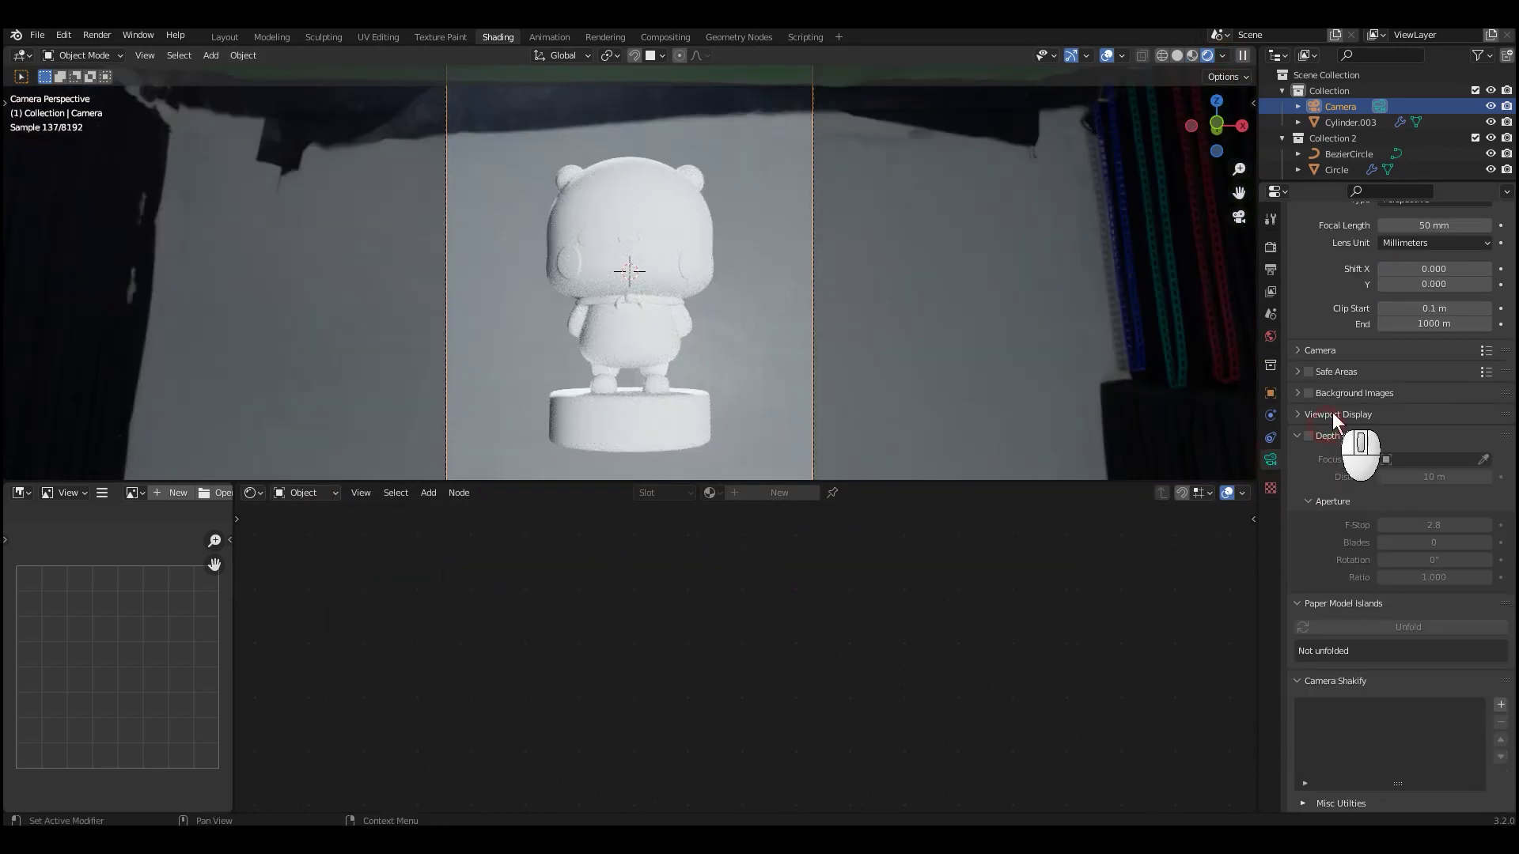
left_click(1271, 246)
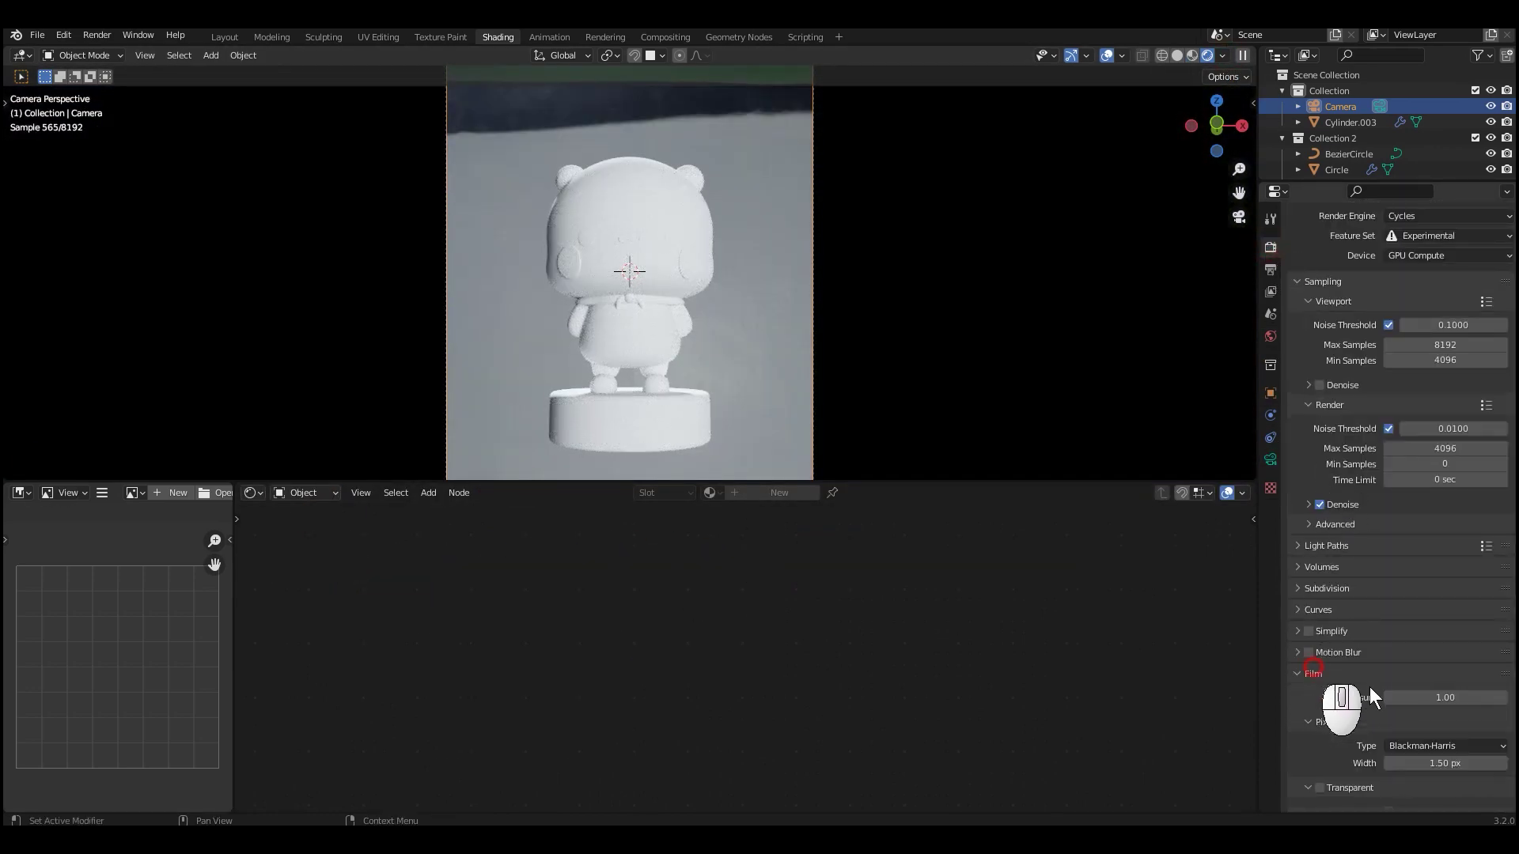
scroll(1316, 712, "down", 2)
left_click(1320, 724)
left_click(1344, 612)
scroll(1315, 558, "up", 1)
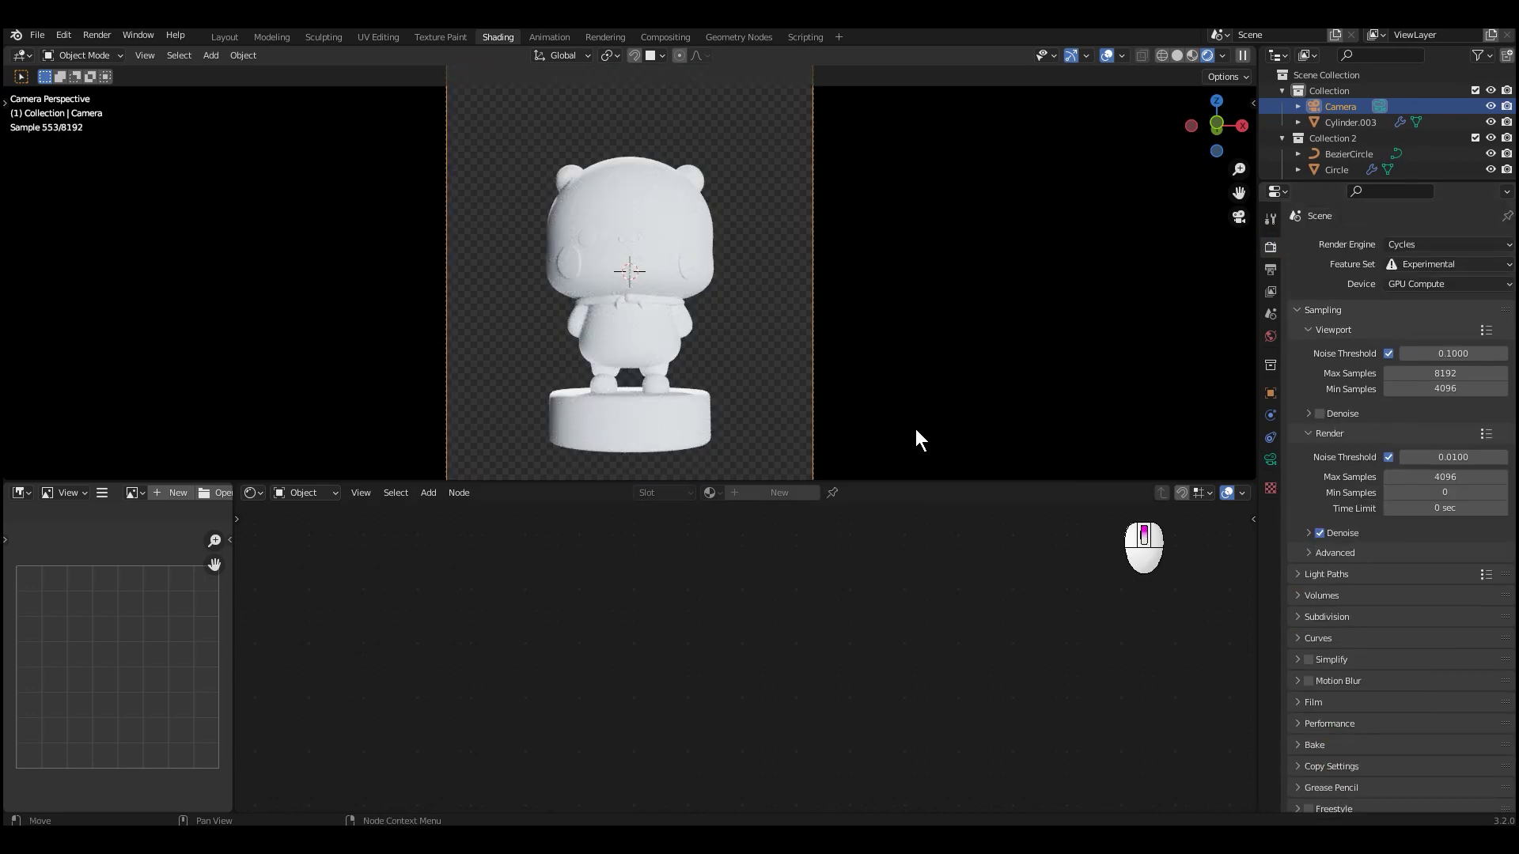
Enlarge the outliner area and turn it into an Image Editor showing the bear reference picture
middle_click_drag(864, 389, 897, 365, "shift")
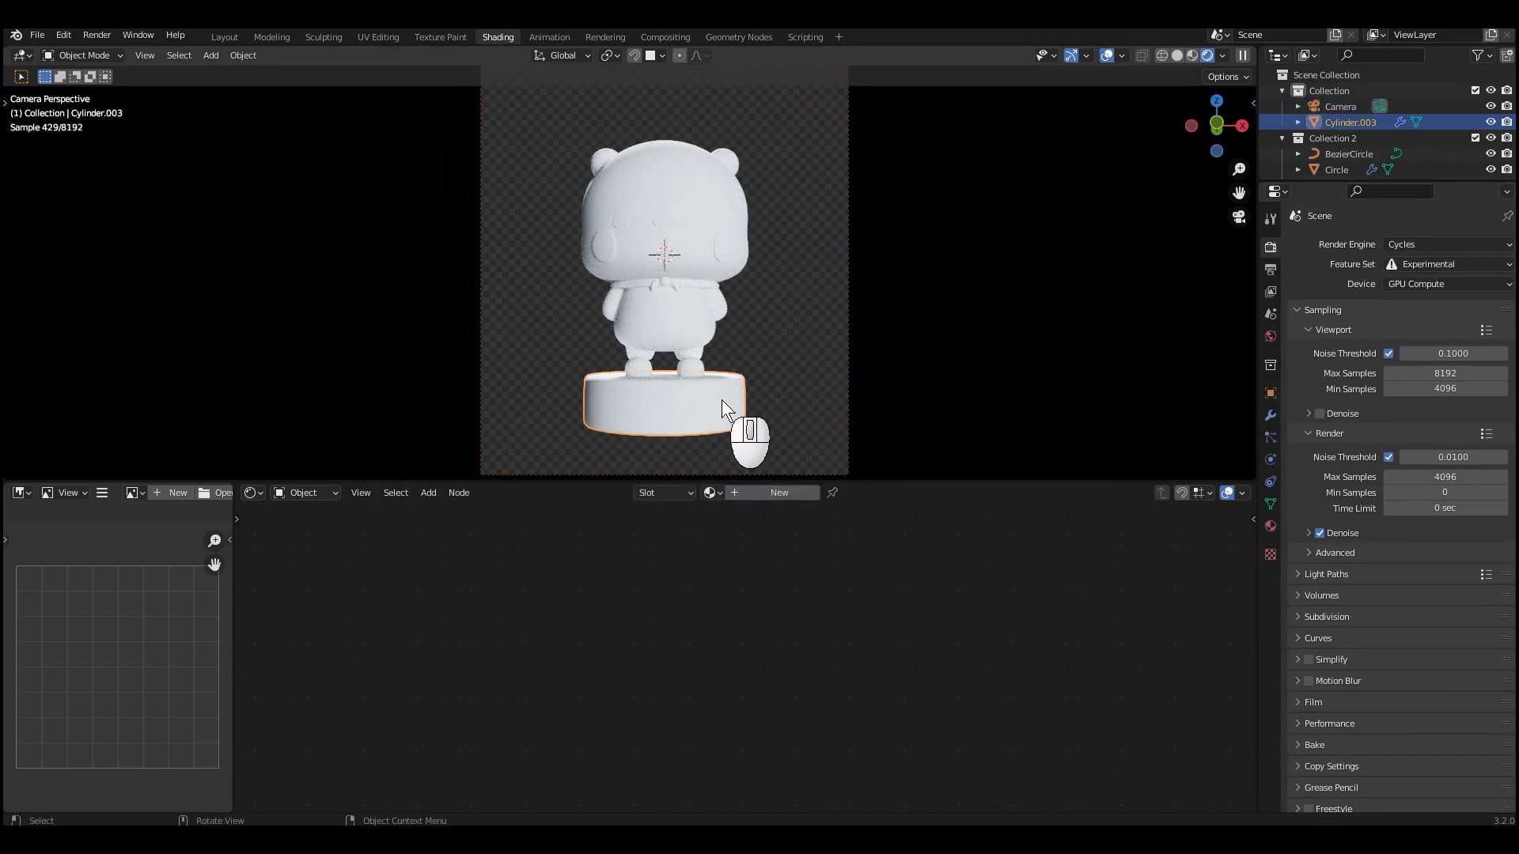
left_click_drag(1348, 183, 1313, 275)
left_click(1277, 54)
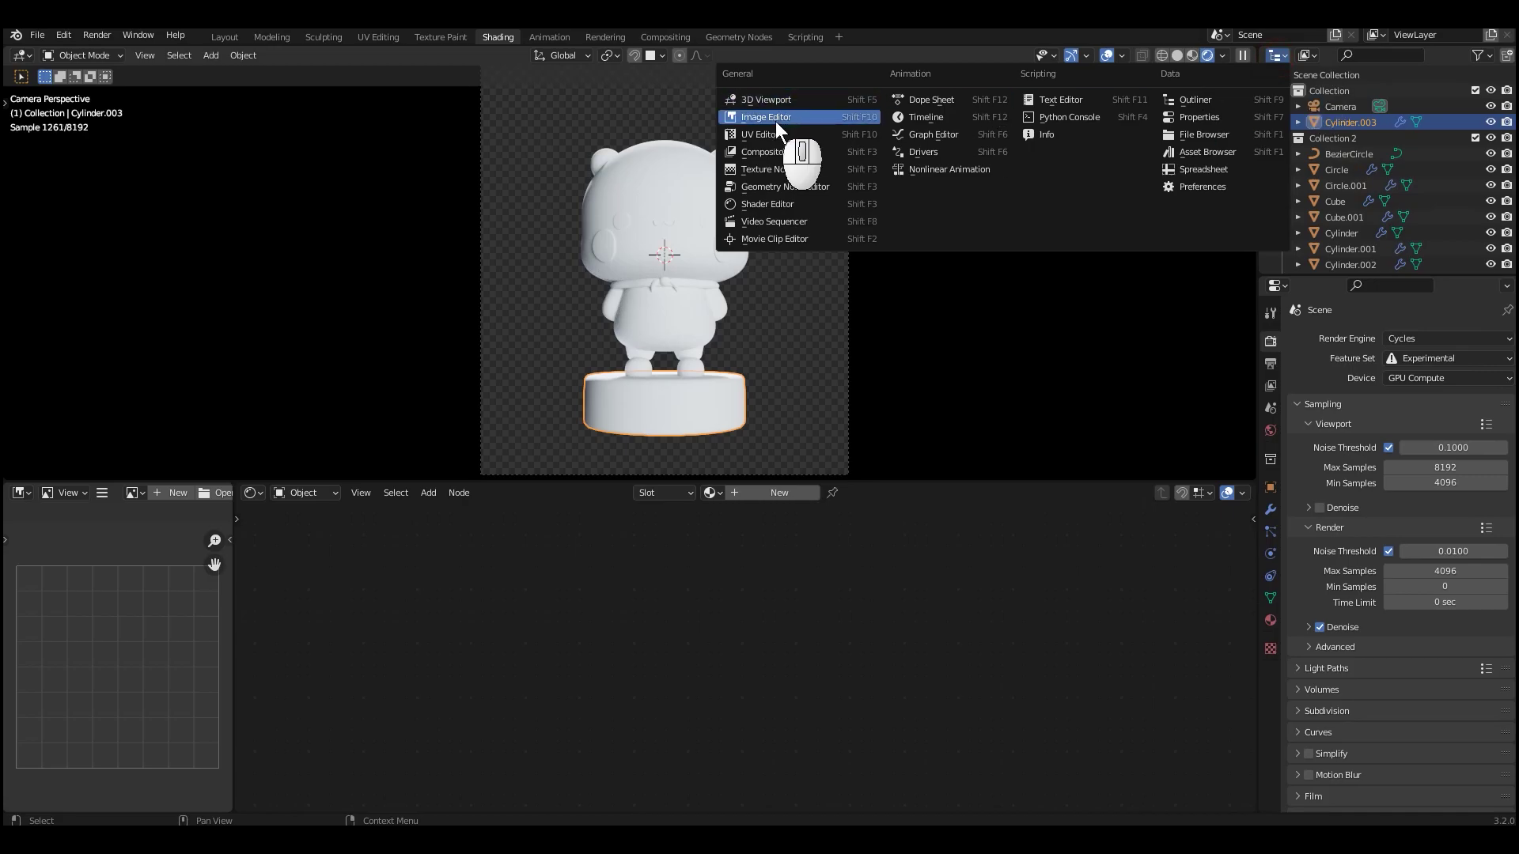
left_click(774, 120)
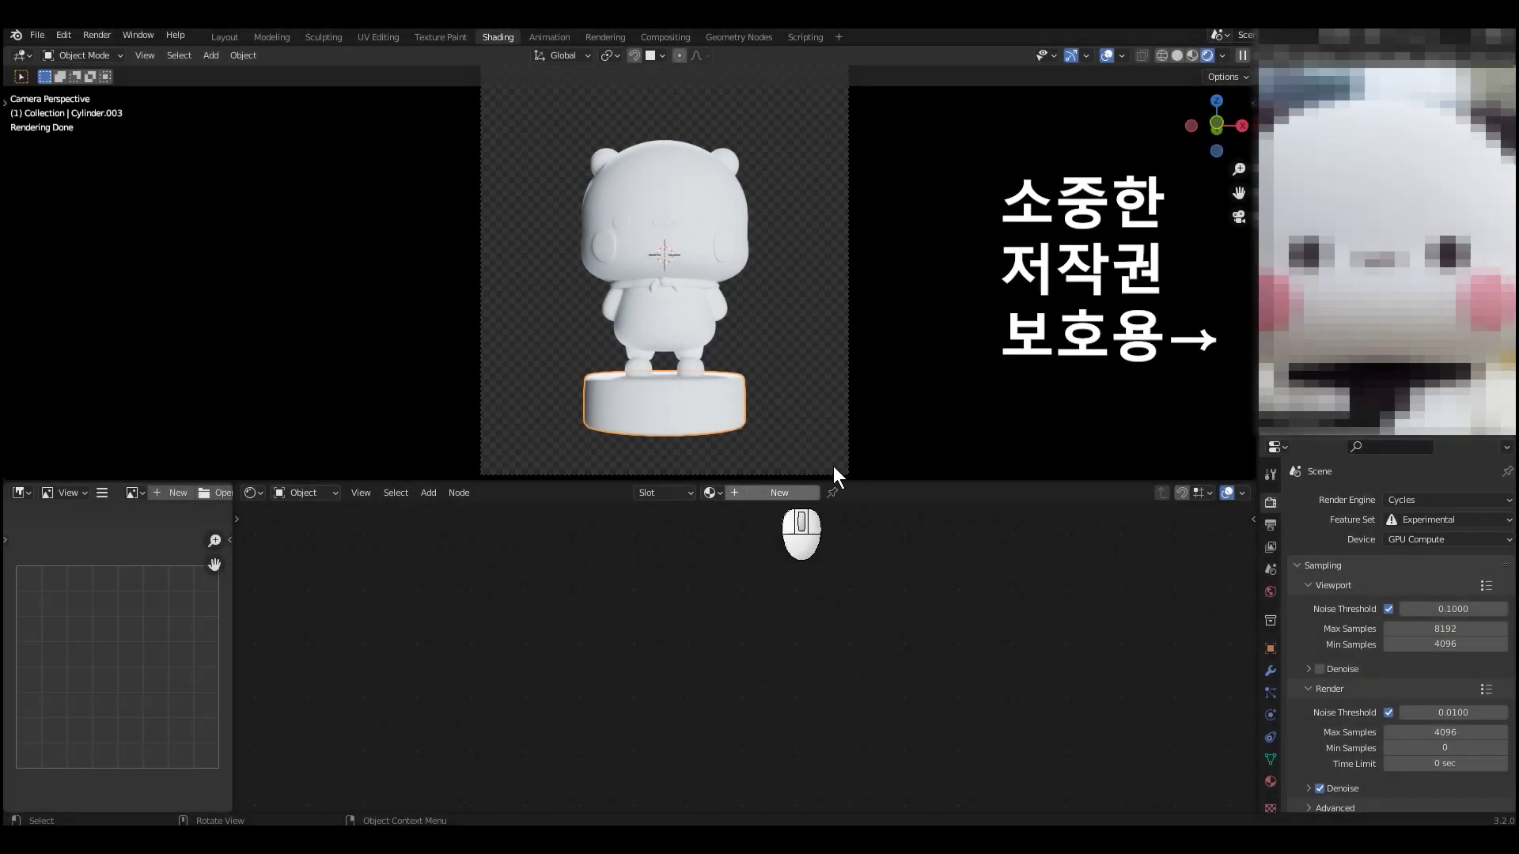
Give the pedestal a new material with its base color sampled from the dark brown pedestal in the reference picture
left_click(791, 493)
left_click(892, 597)
left_click(950, 549)
left_click(1393, 404)
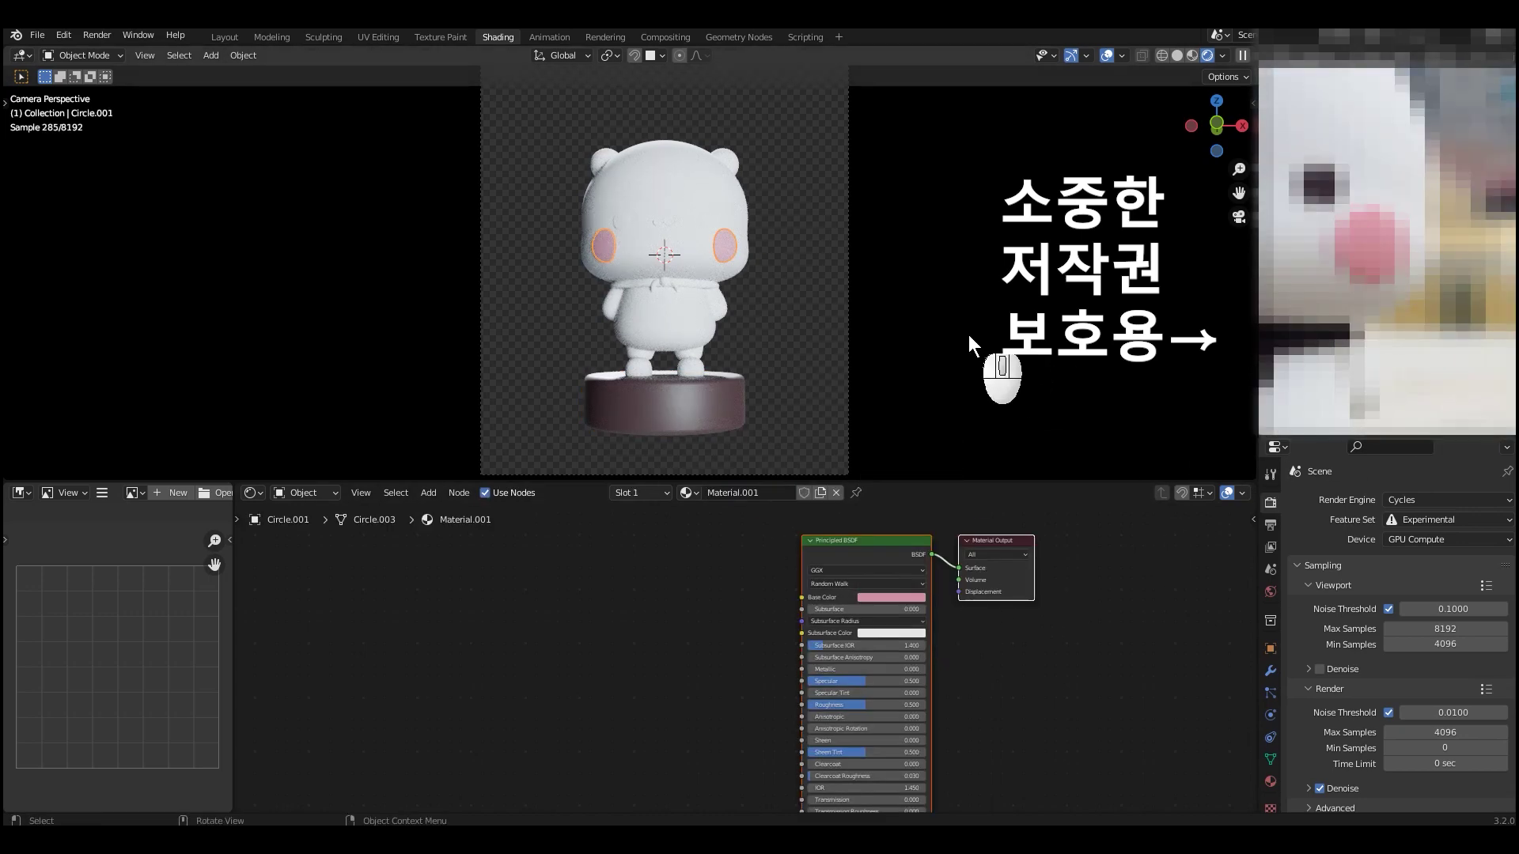
Assign an existing dark material to the bear's ears and set one of its surface shading values to 0.1
middle_click_drag(1330, 243, 1323, 356)
left_click(732, 161)
left_click(710, 493)
left_click(792, 518)
left_click(679, 492)
left_click(732, 545)
middle_click_drag(959, 681, 1010, 604)
scroll(1010, 603, "up", 2)
scroll(1011, 604, "up", 1)
double_click(941, 613)
type("0.1")
key("Return")
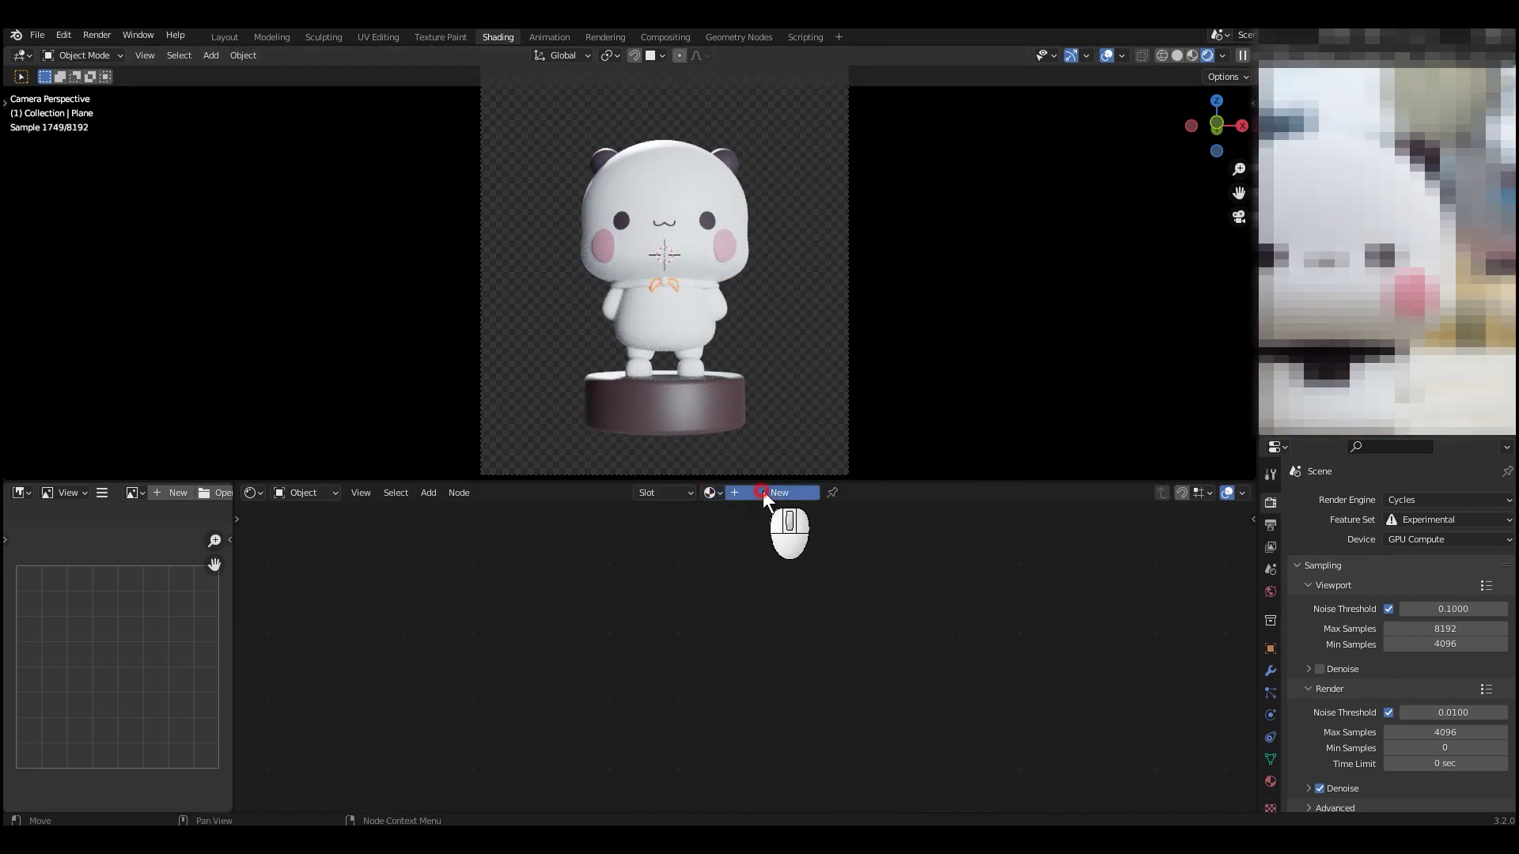
Add a material to the collar's bow and open the Specular value of the head's material for editing
left_click(761, 492)
scroll(712, 468, "up", 3)
left_click(763, 182)
scroll(893, 650, "up", 1)
double_click(893, 653)
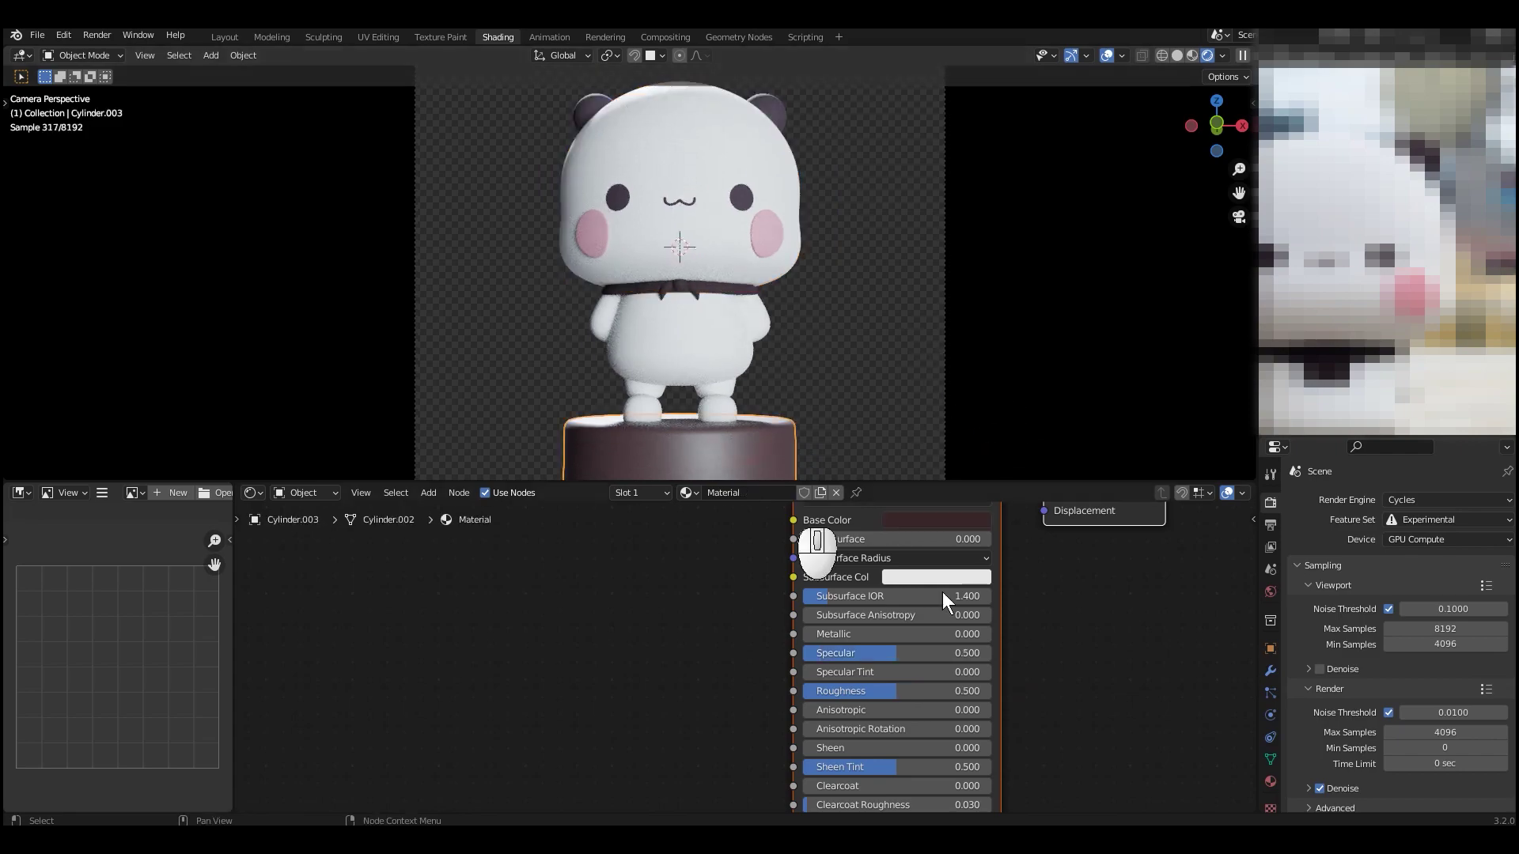
Set the pedestal material's Specular to 0.1 and Roughness to 0.6, and darken its brown base color to saturation 0.527 and value 0.013
double_click(917, 652)
type("1")
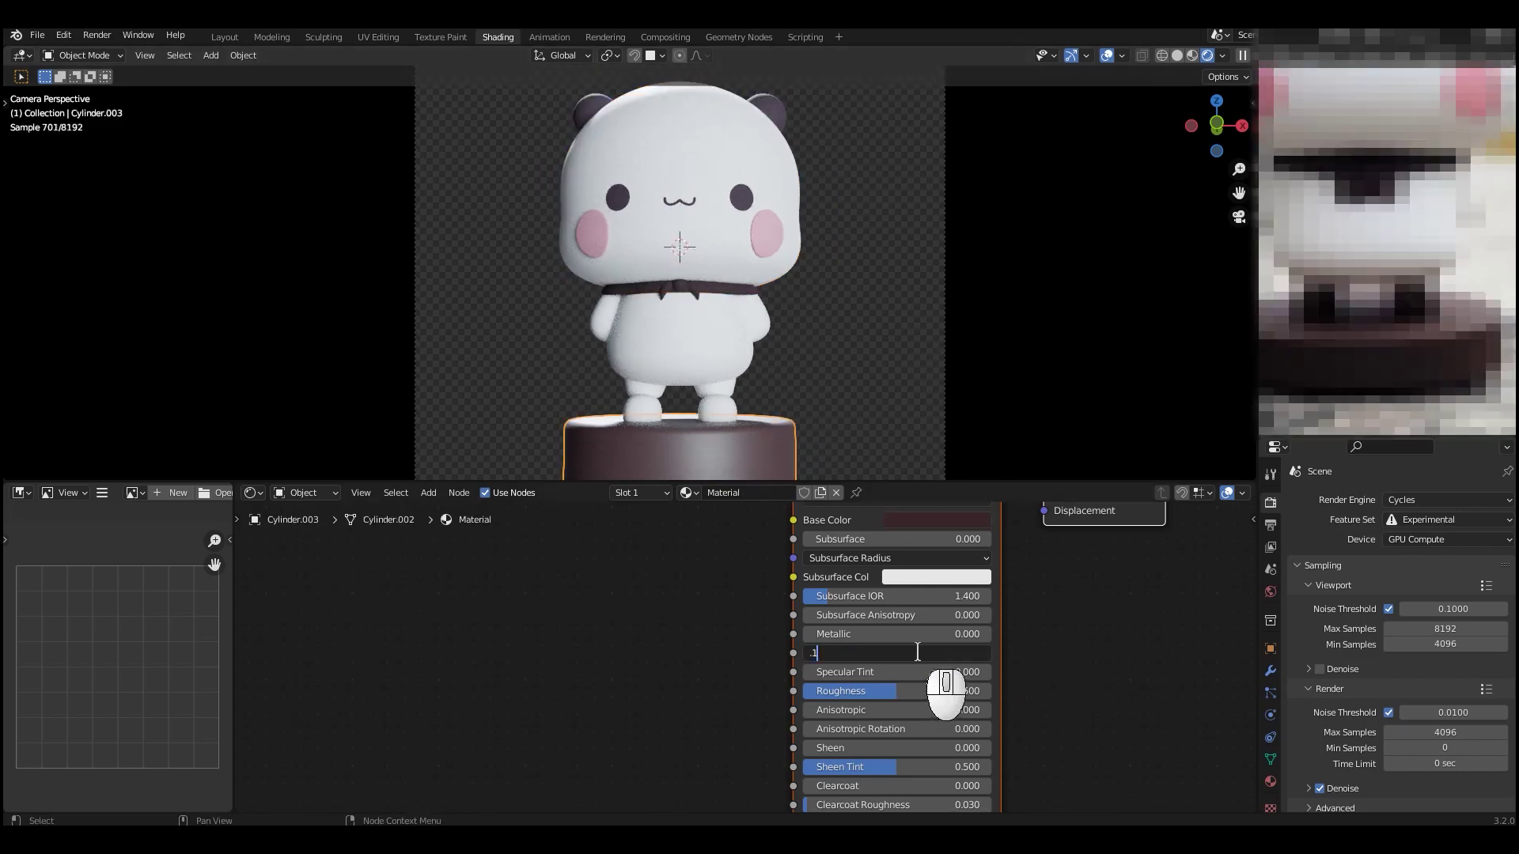
left_click(937, 520)
left_click(955, 354)
left_click_drag(1030, 364, 1030, 374)
Rotate the world environment mapping to 70° on Z
scroll(878, 352, "down", 1)
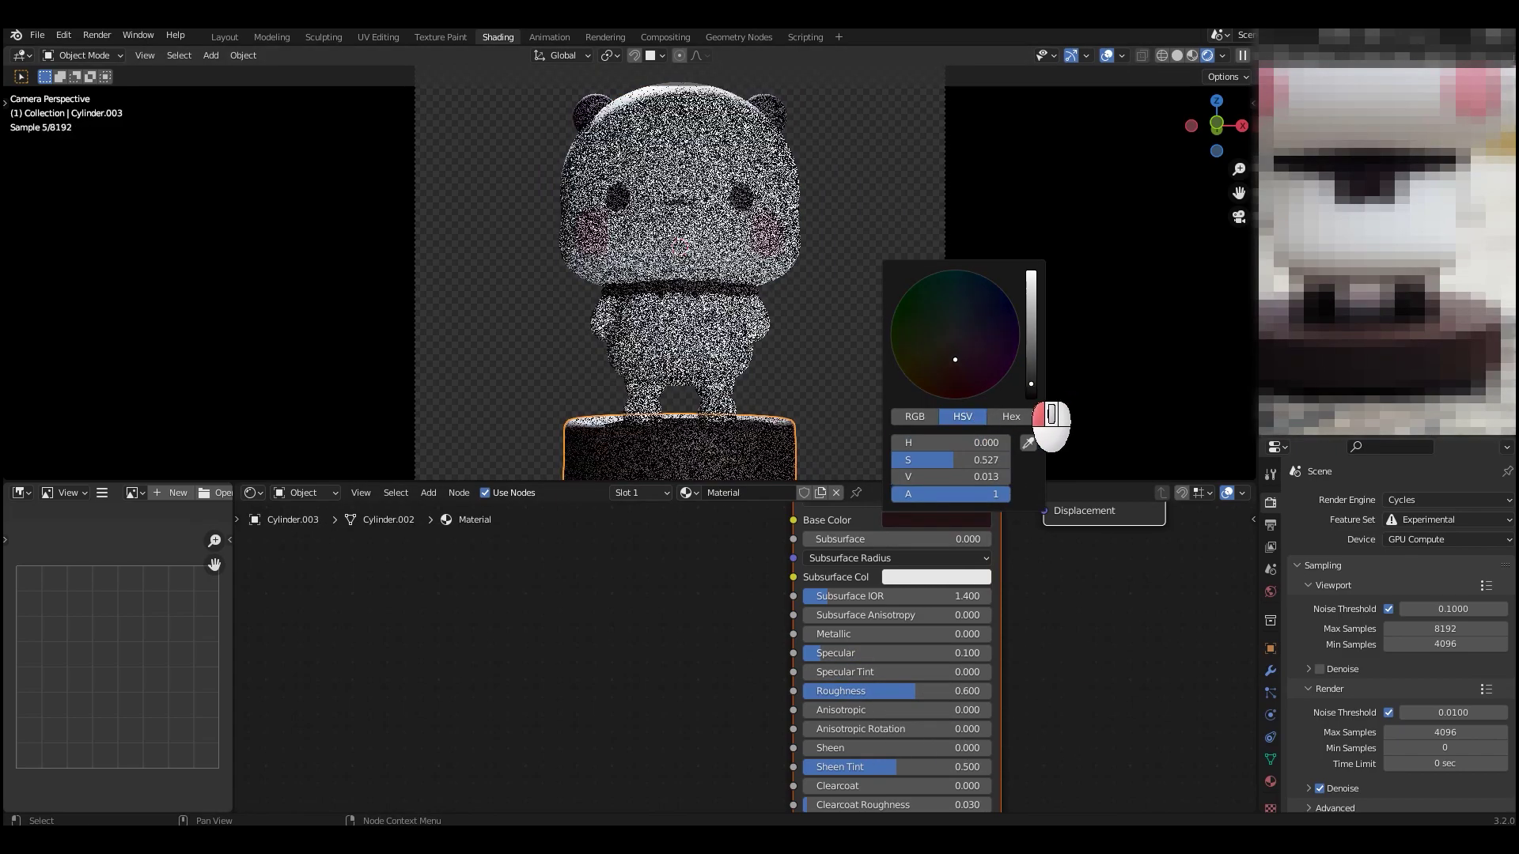
scroll(884, 360, "down", 1)
left_click(1270, 591)
scroll(1366, 610, "down", 8)
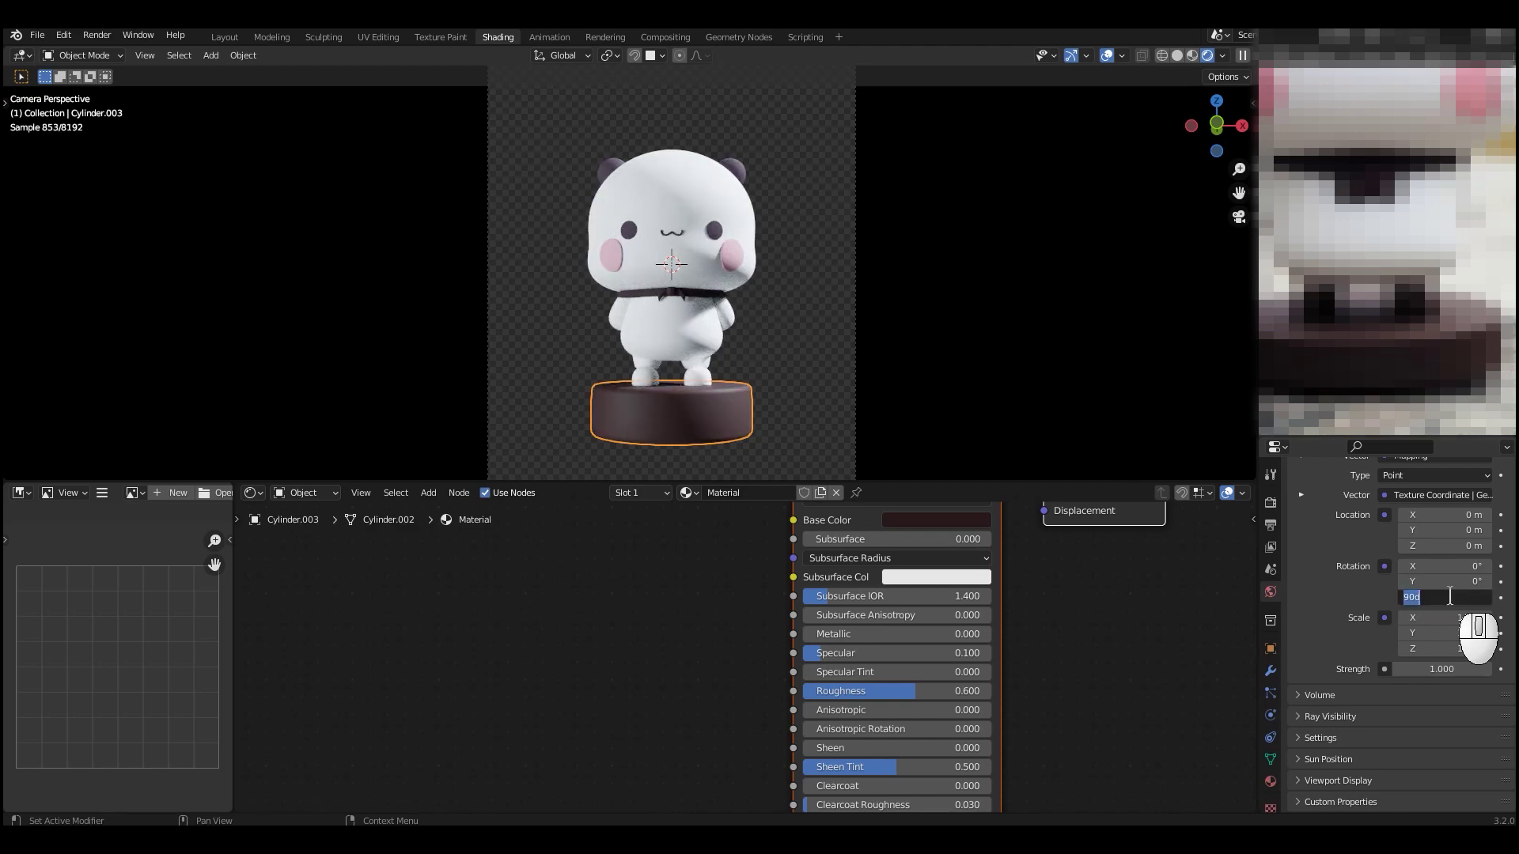
left_click(1450, 597)
type("15870")
key("Return")
Assign the existing dark Material.004 to the bear's feet
left_click(709, 375)
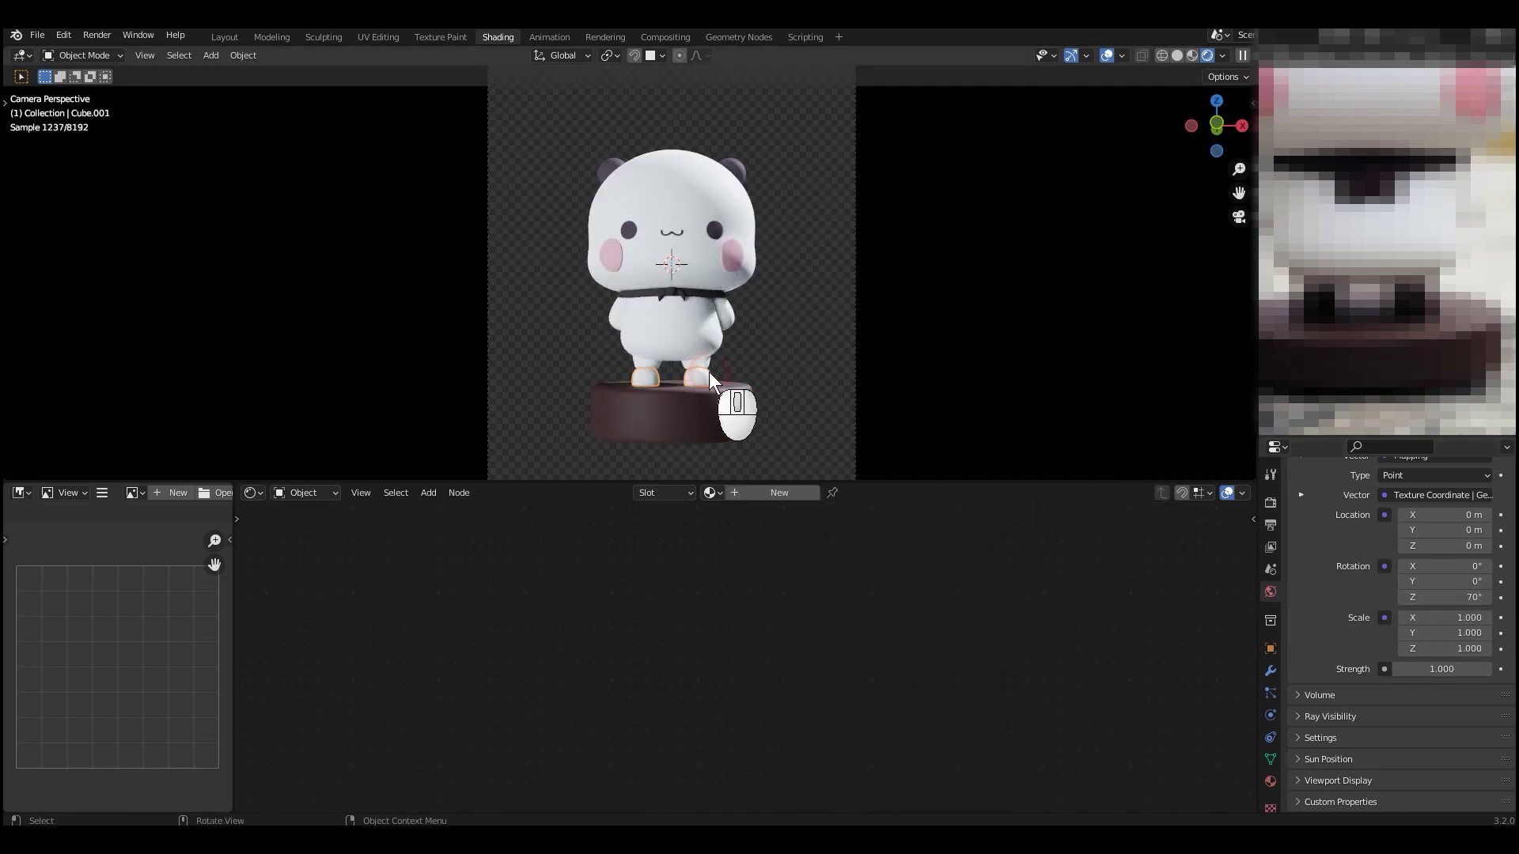
left_click(787, 575)
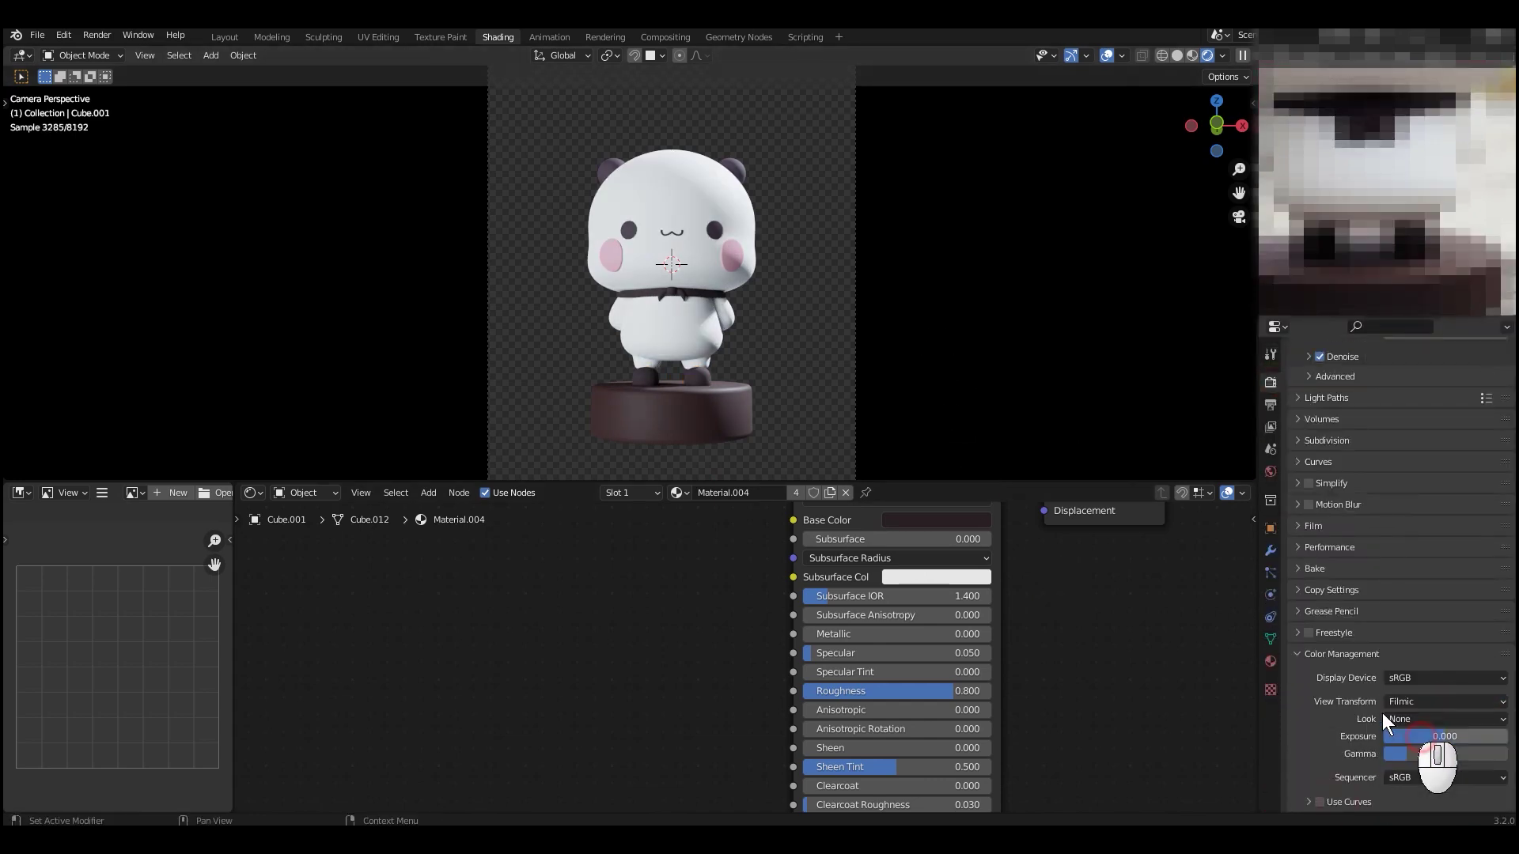
Set the color management look to Medium High Contrast and lower the world environment strength to 0.6
left_click(1383, 718)
left_click(1423, 702)
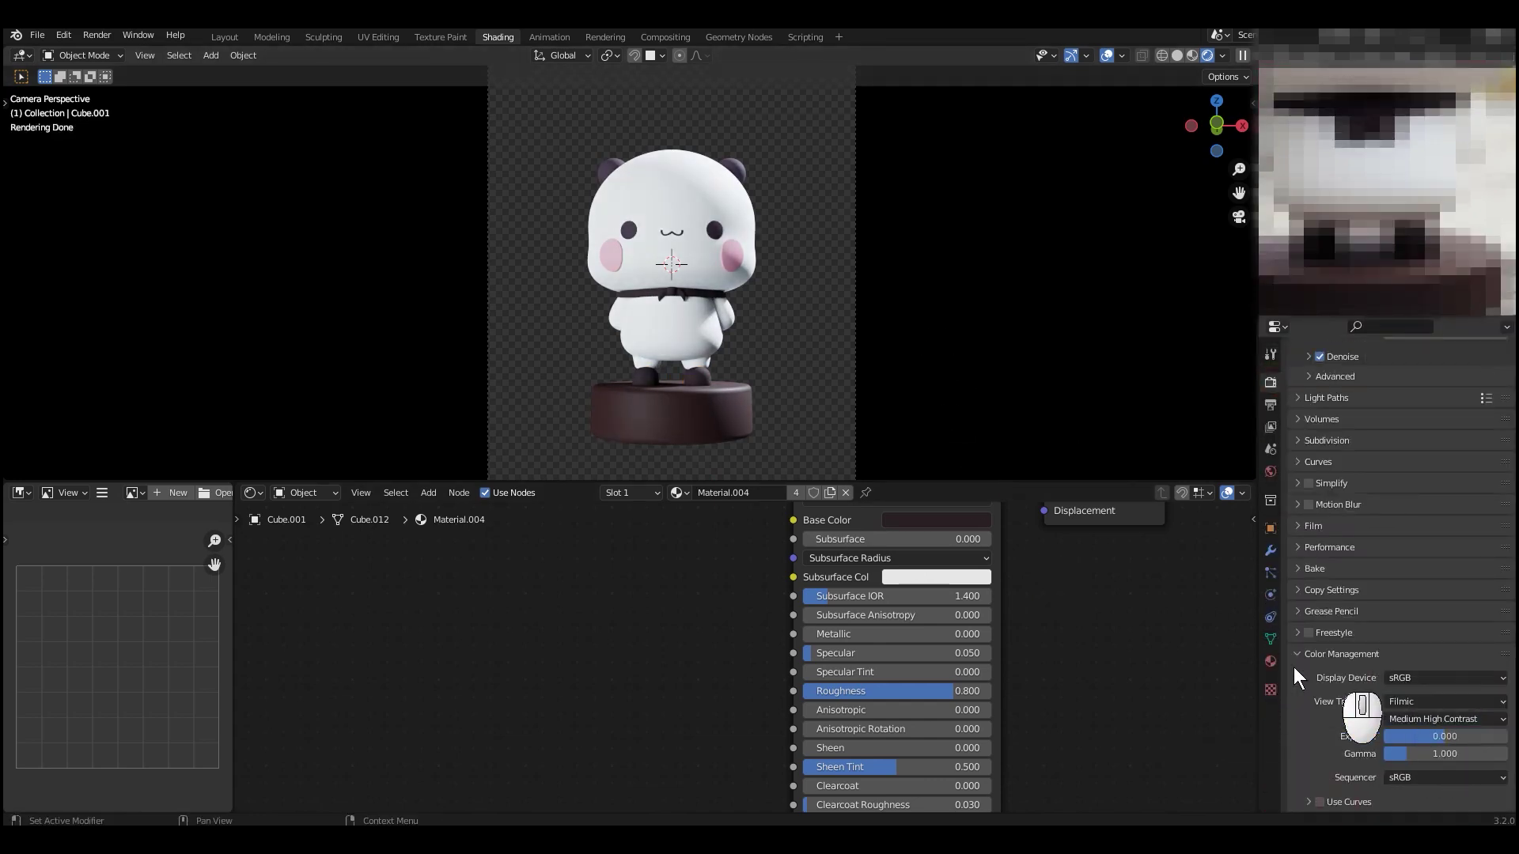
left_click(1270, 471)
scroll(1299, 617, "up", 1)
left_click(1477, 735)
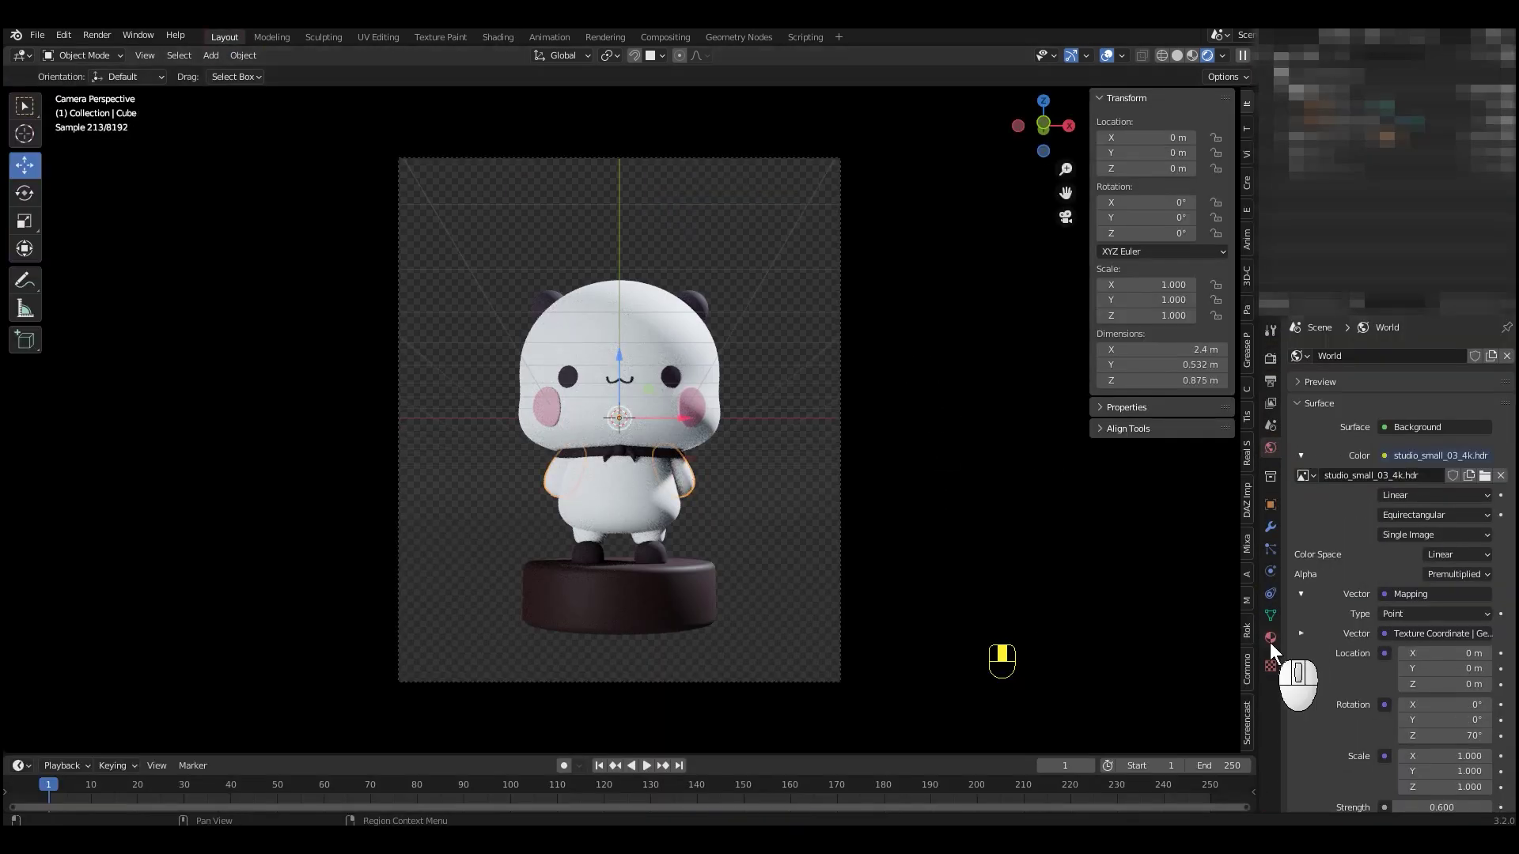
Open the material settings of the bear's arms
left_click(1270, 643)
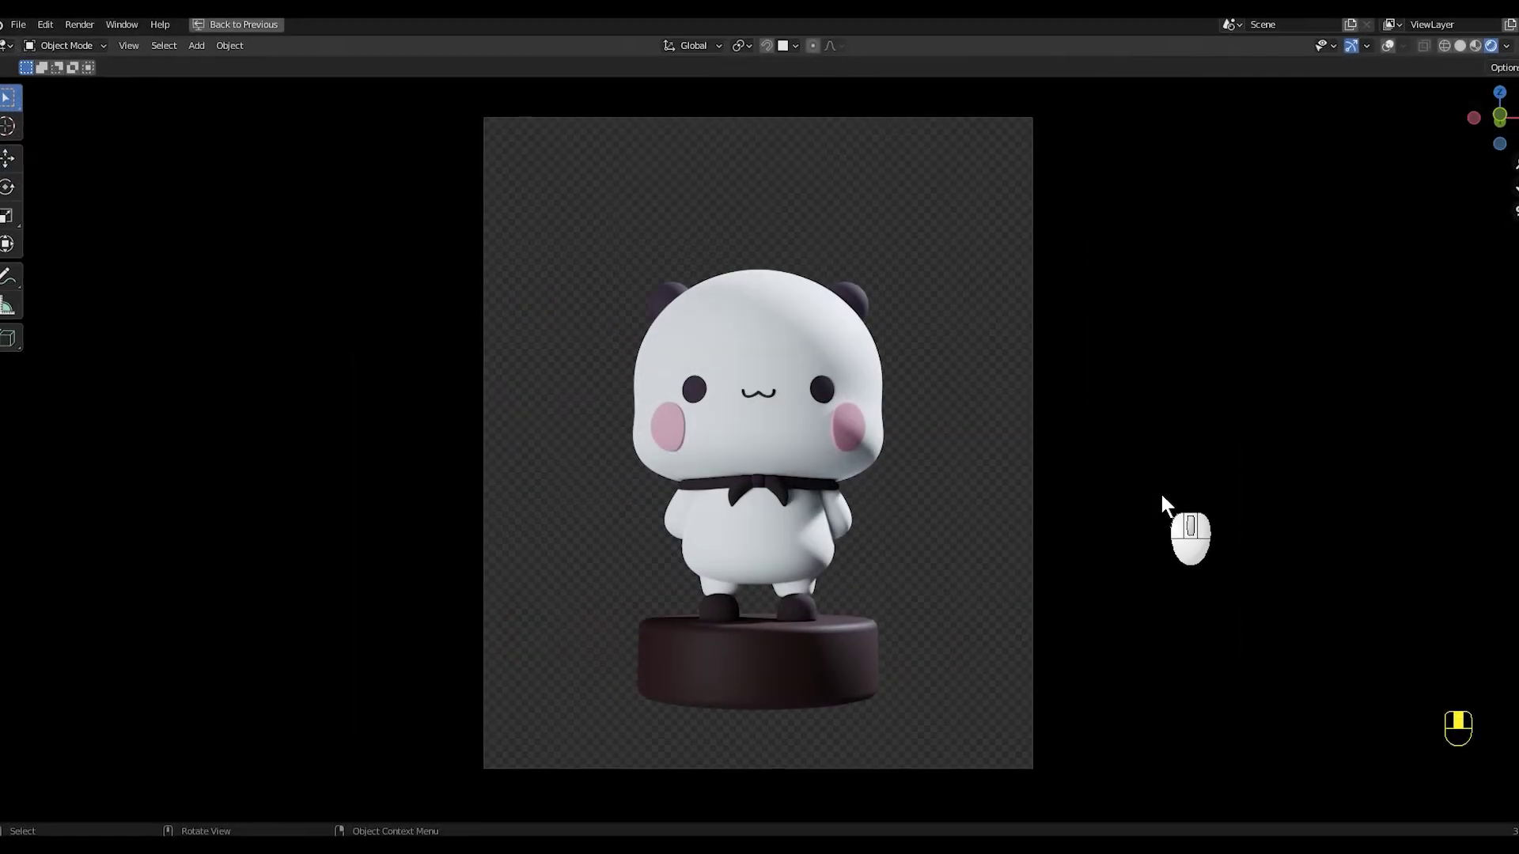